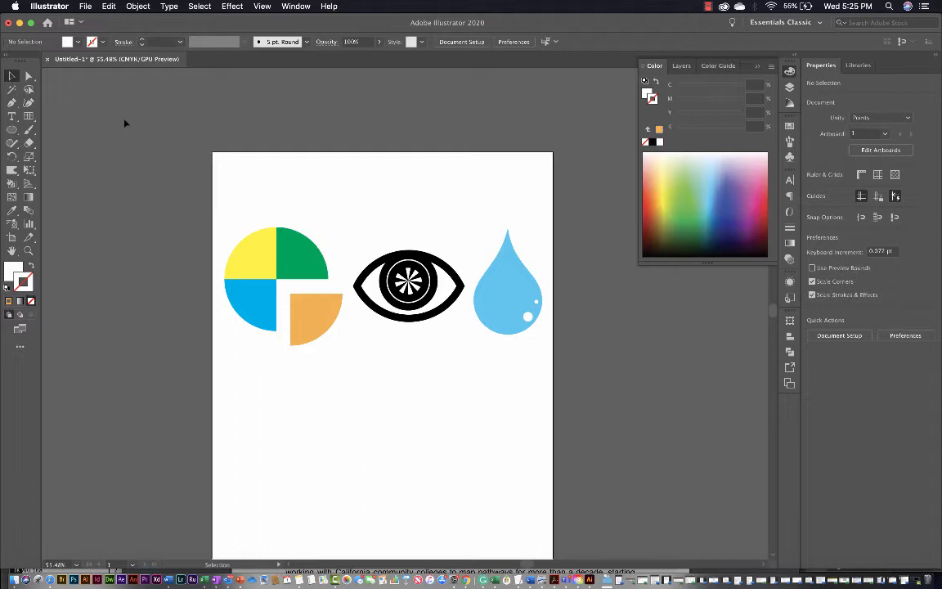
# - Create a new Letter-size document (612 x 792 pt) named "Logo Design"
pyautogui.click(85, 5)
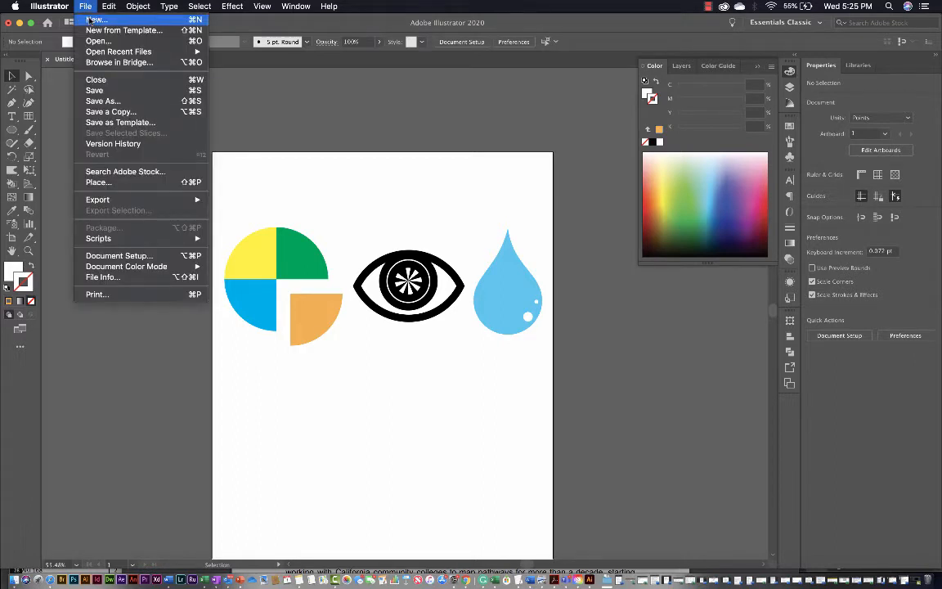
pyautogui.click(92, 19)
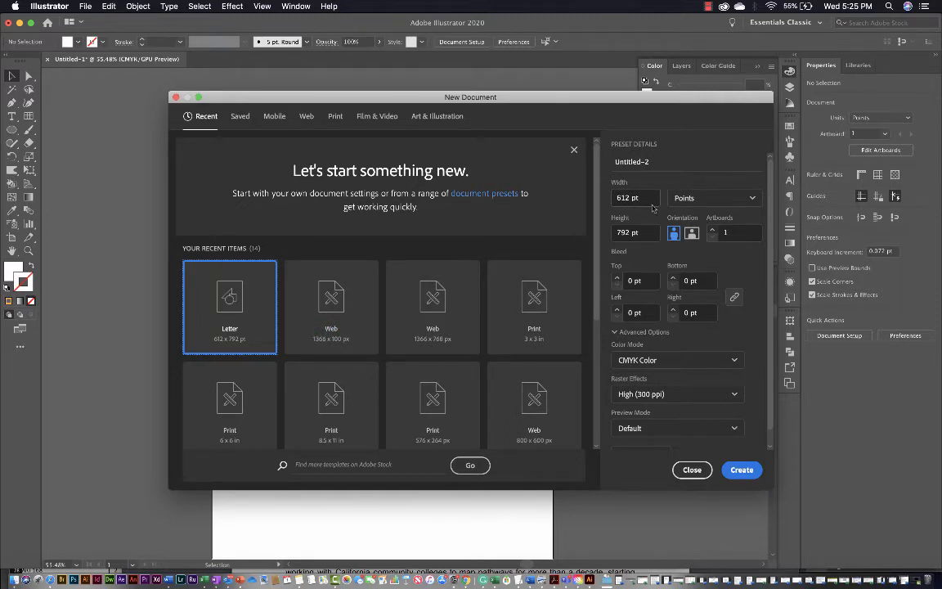
pyautogui.click(659, 162)
pyautogui.tripleClick(660, 160)
pyautogui.click(659, 160)
pyautogui.moveTo(657, 160); pyautogui.dragTo(594, 153)
pyautogui.write('Logo Design')
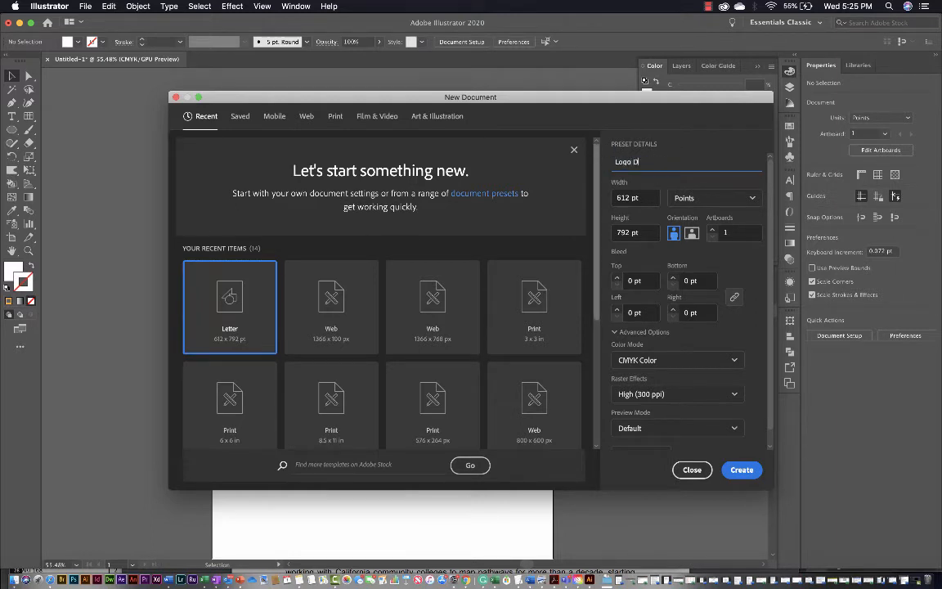
pyautogui.click(742, 472)
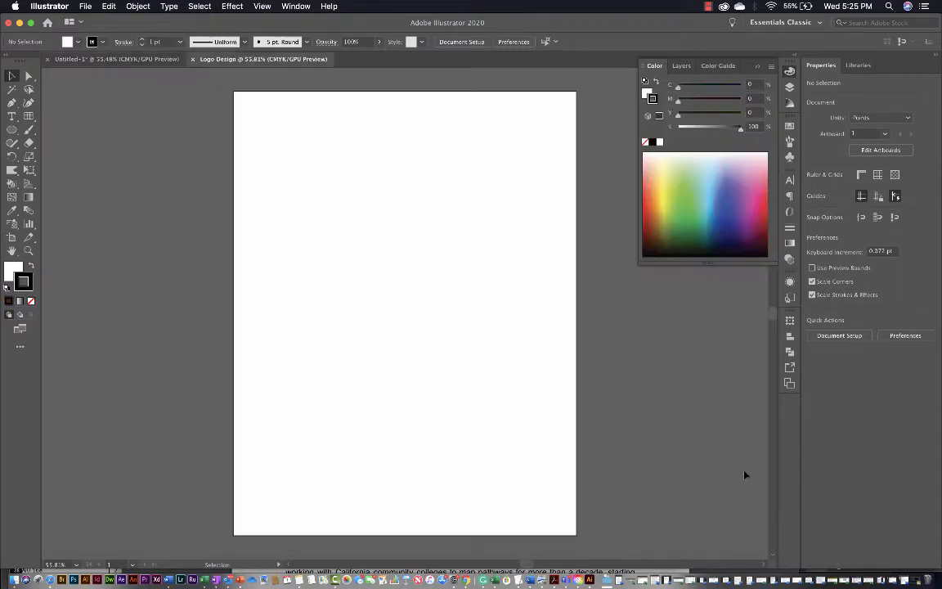
# - Collapse the open Color panel and apply the Essentials Classic workspace
pyautogui.click(757, 68)
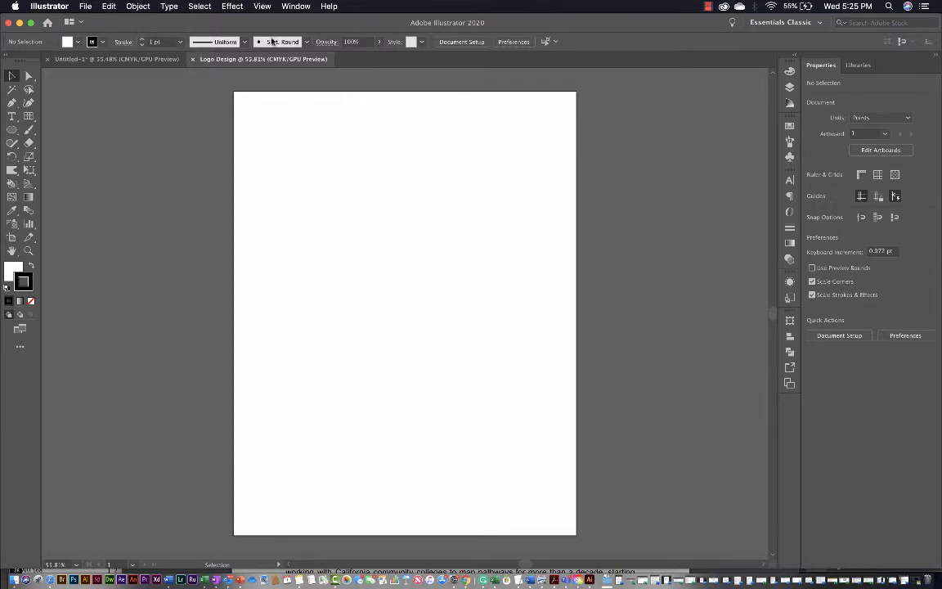
pyautogui.click(296, 6)
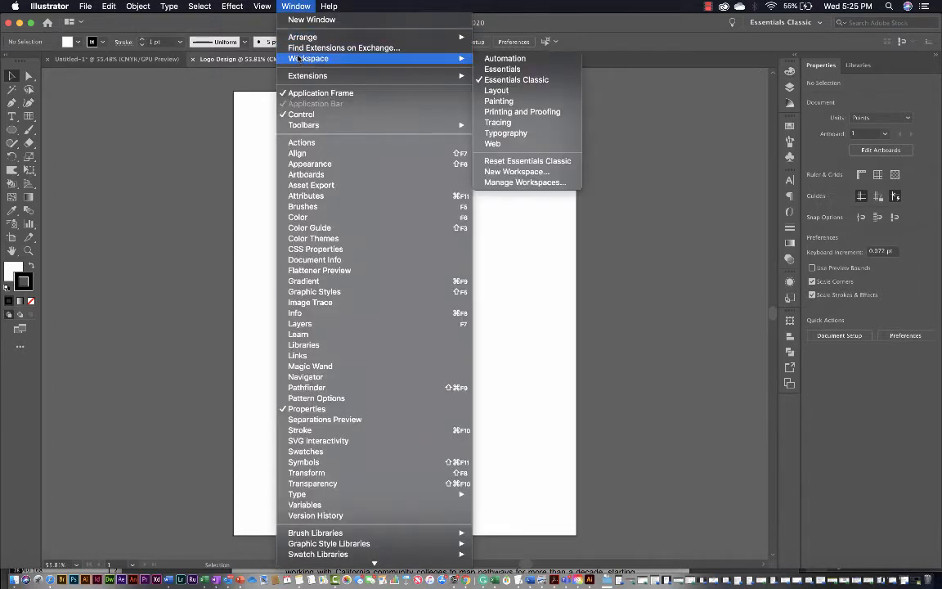
pyautogui.moveTo(421, 59)
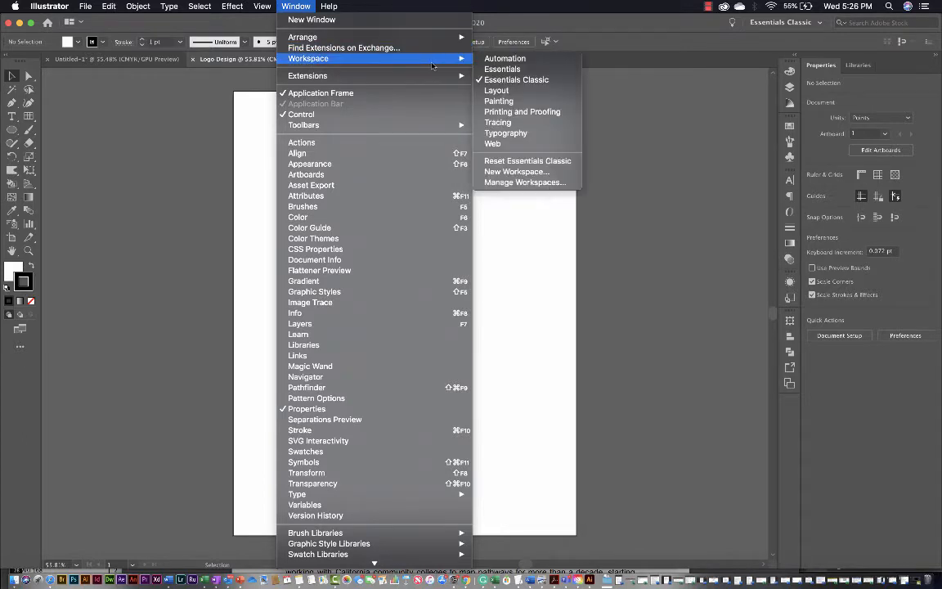
pyautogui.click(490, 79)
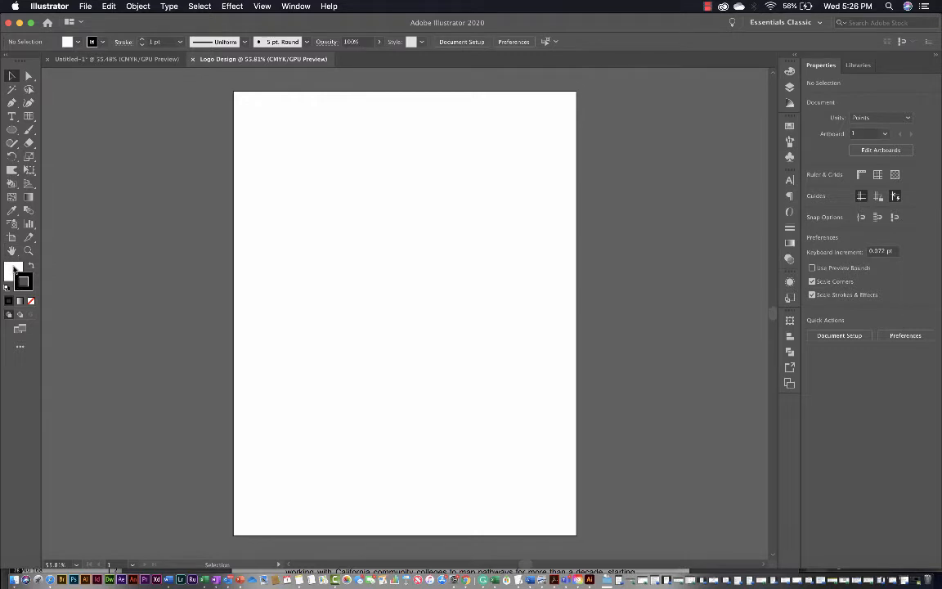
pyautogui.click(16, 273)
pyautogui.click(25, 284)
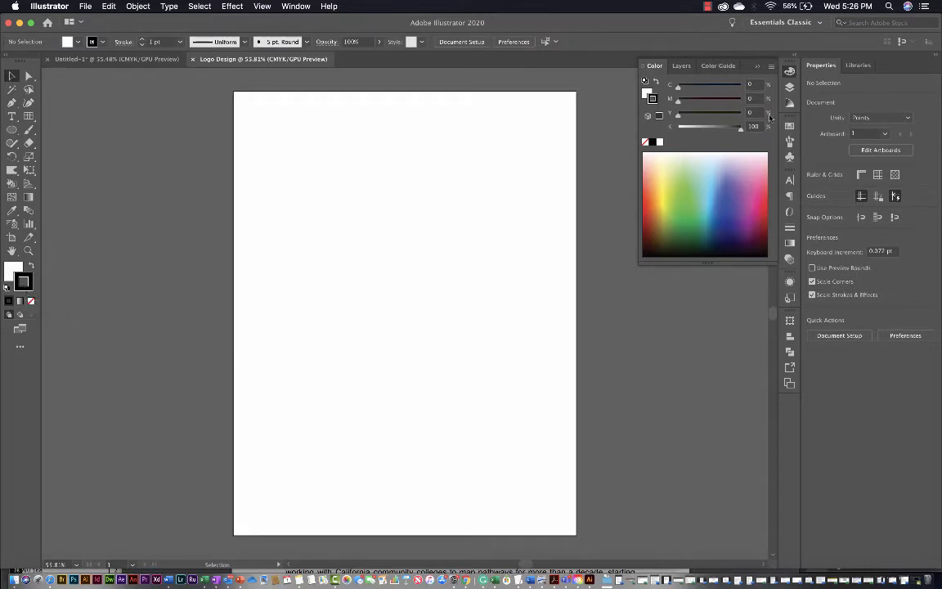
pyautogui.click(788, 73)
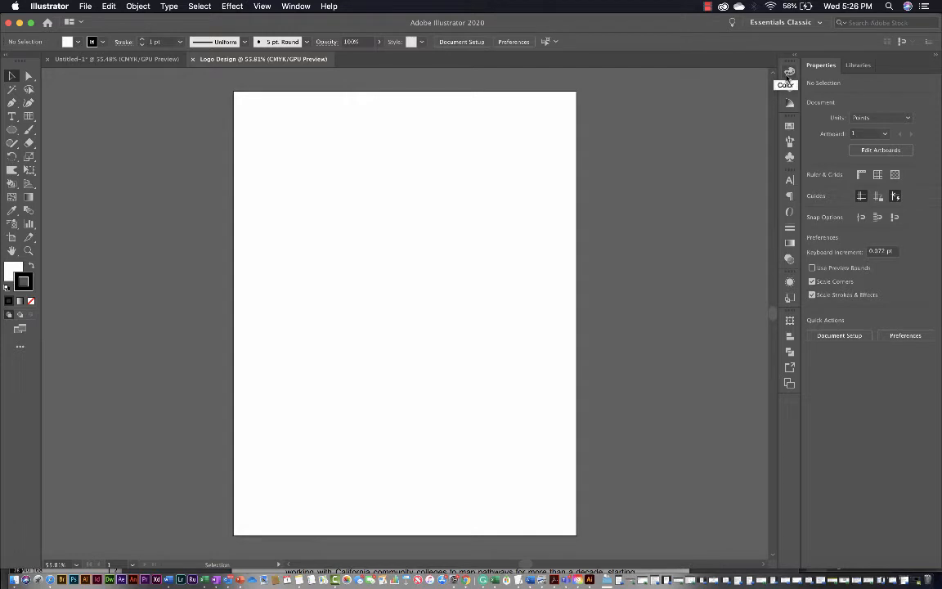
pyautogui.click(788, 74)
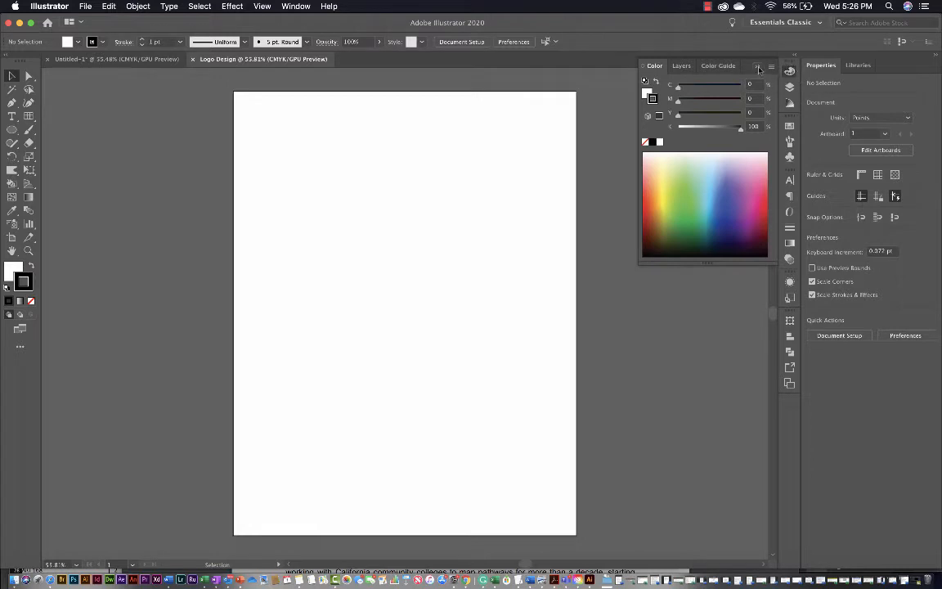
pyautogui.click(790, 72)
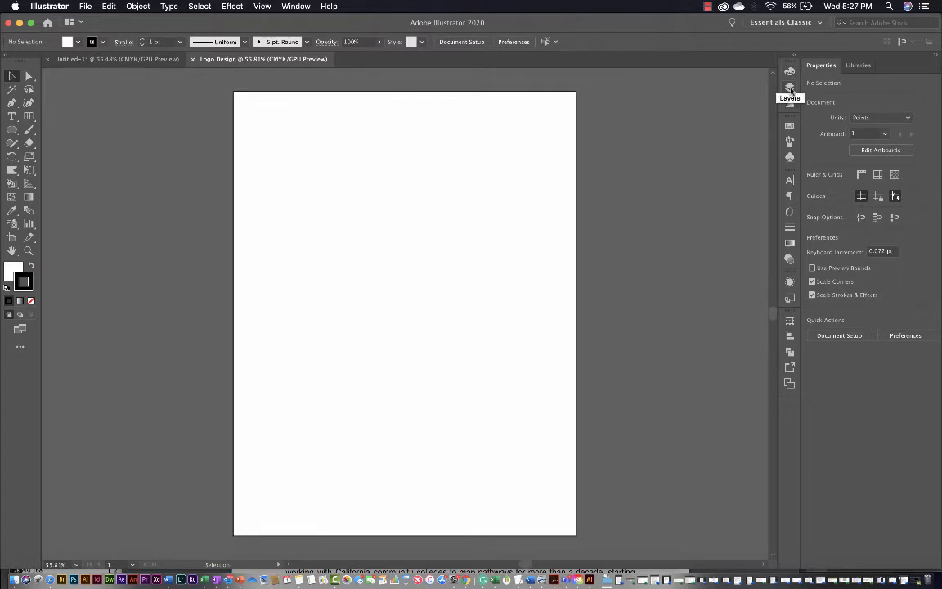
# - Detach the Layers panel from the dock and float it in the empty area beside the artboard
pyautogui.click(790, 88)
pyautogui.moveTo(679, 65); pyautogui.dragTo(561, 113)
pyautogui.click(757, 67)
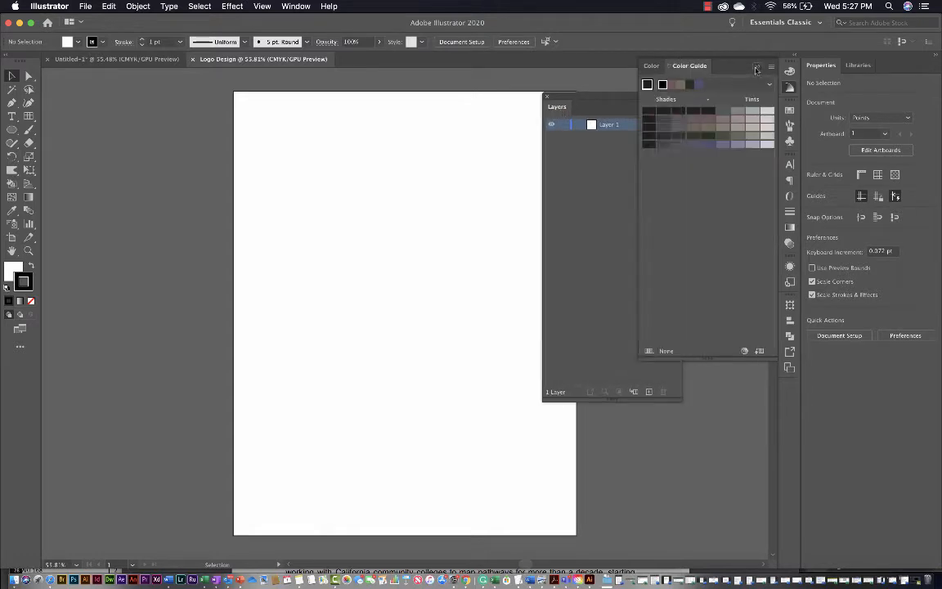
pyautogui.moveTo(663, 98); pyautogui.dragTo(738, 180)
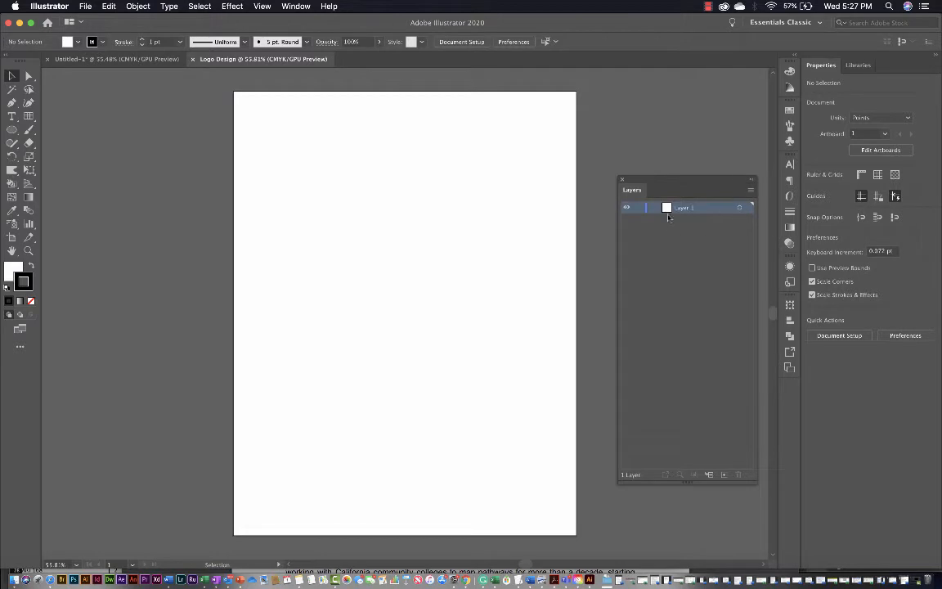
# - Set the Layers panel's row size to a custom 60 pixels for larger thumbnails
pyautogui.click(751, 194)
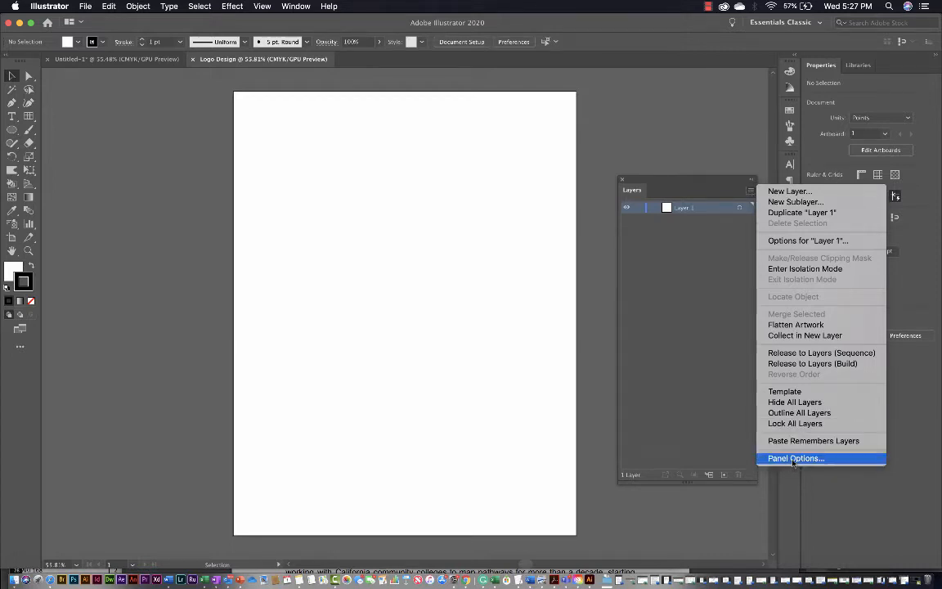
pyautogui.click(751, 191)
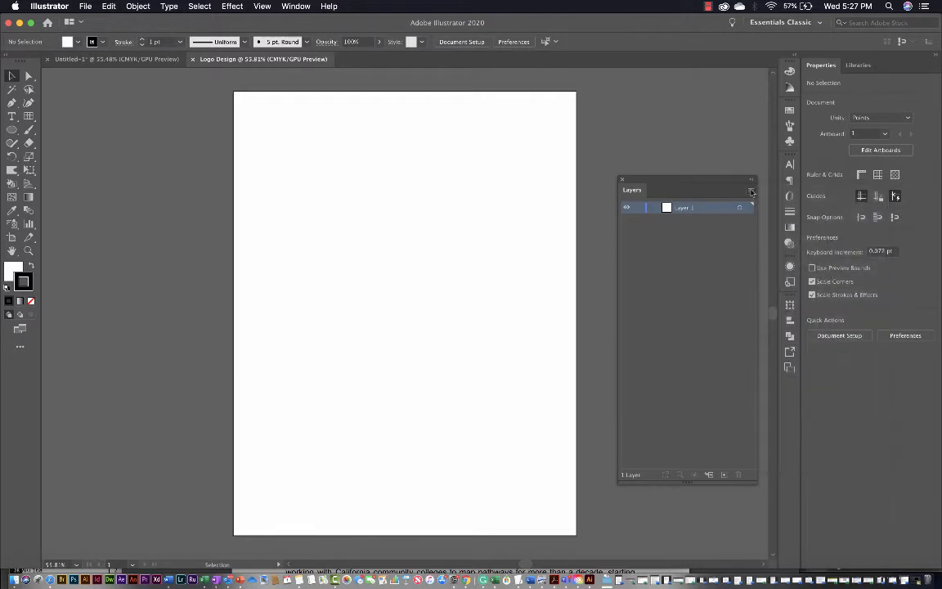
pyautogui.click(751, 192)
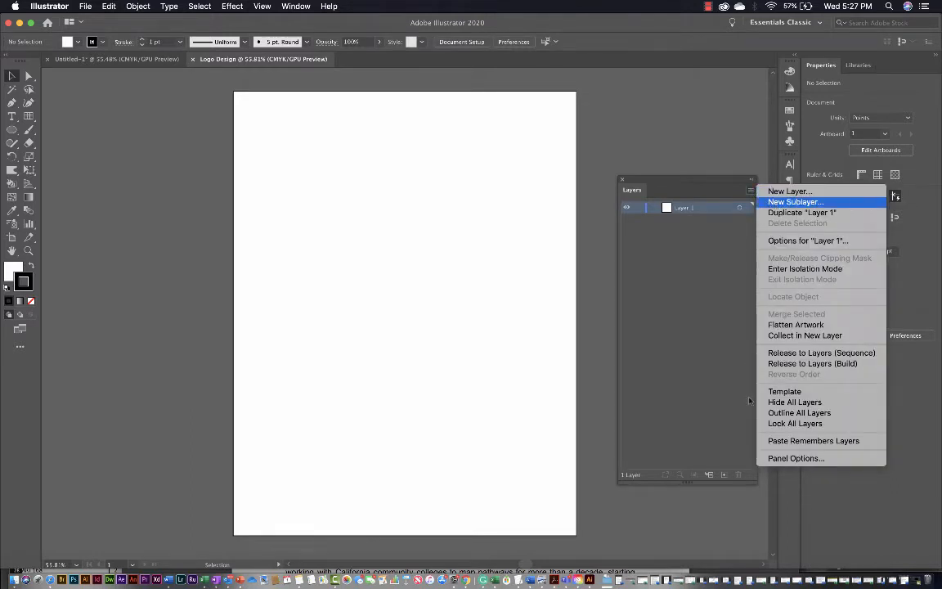
pyautogui.click(777, 459)
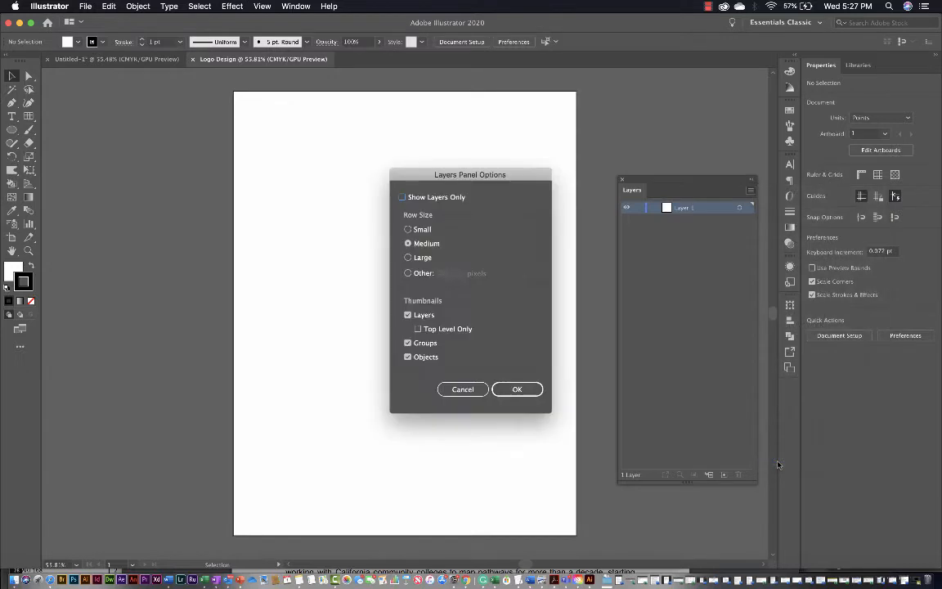
pyautogui.click(422, 276)
pyautogui.doubleClick(439, 273)
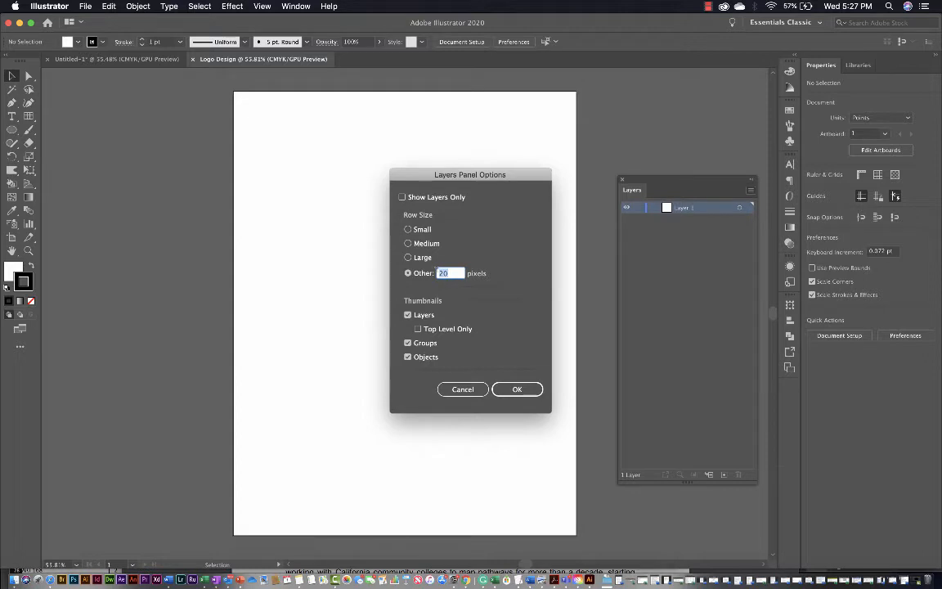
pyautogui.write('60')
pyautogui.click(515, 389)
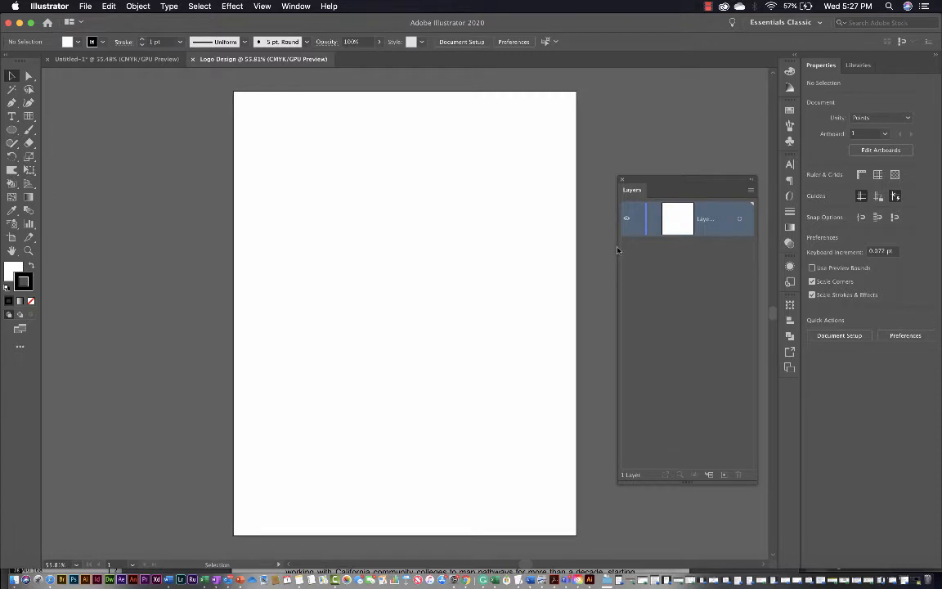
# - Widen the floating Layers panel enough for full layer names and place it close to the artboard's edge
pyautogui.moveTo(610, 248); pyautogui.dragTo(594, 247)
pyautogui.hscroll(5, 459, 262)
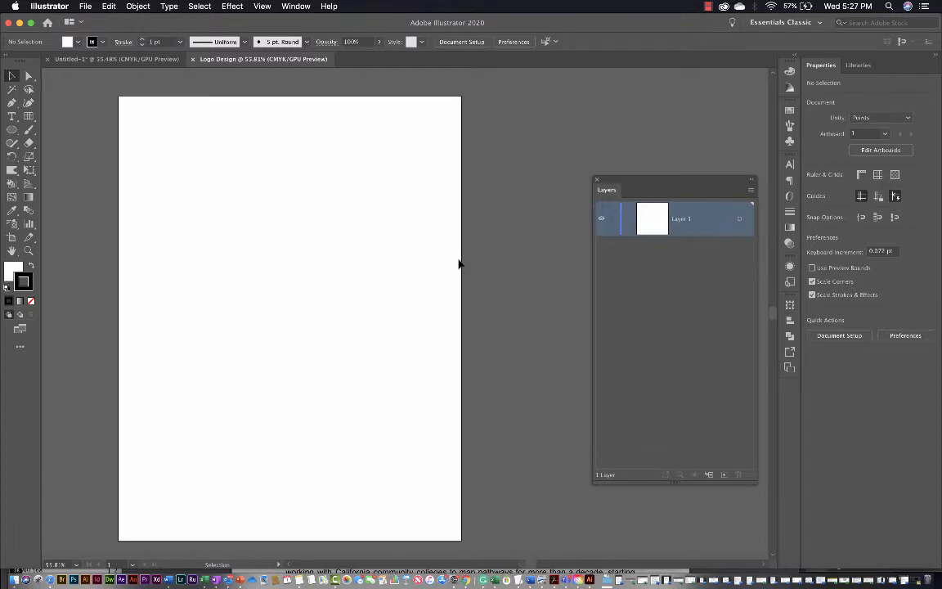
pyautogui.moveTo(653, 182); pyautogui.dragTo(556, 235)
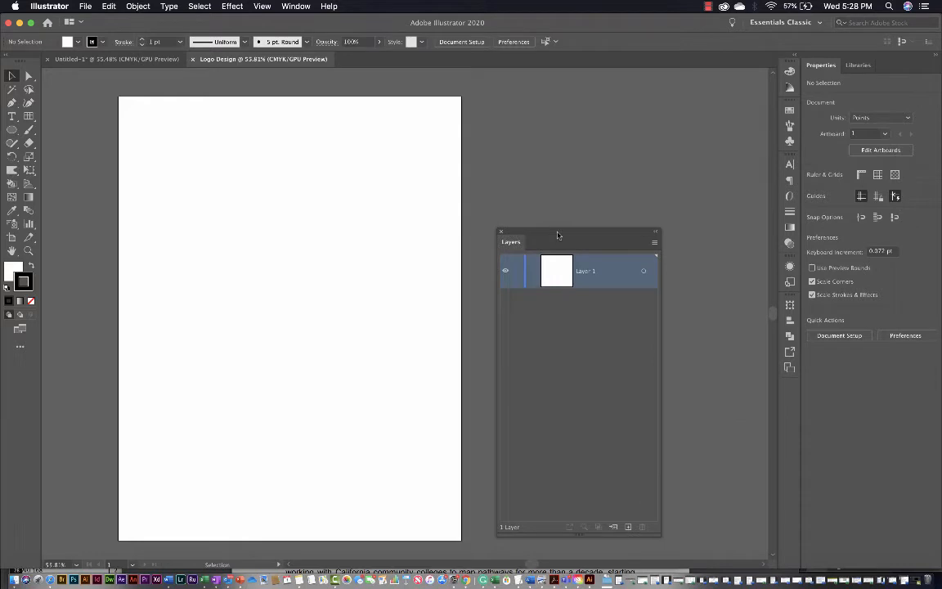
pyautogui.click(790, 112)
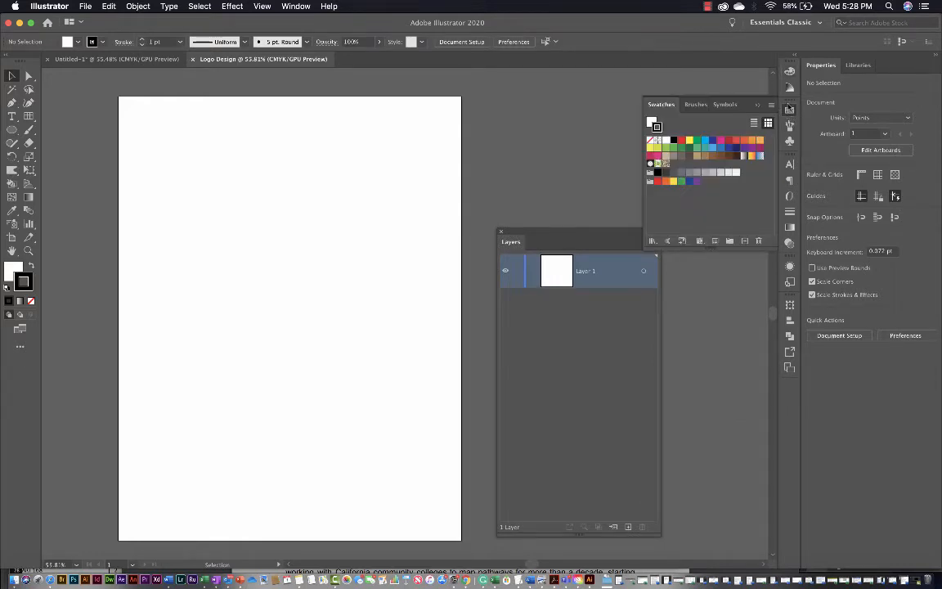
pyautogui.click(791, 73)
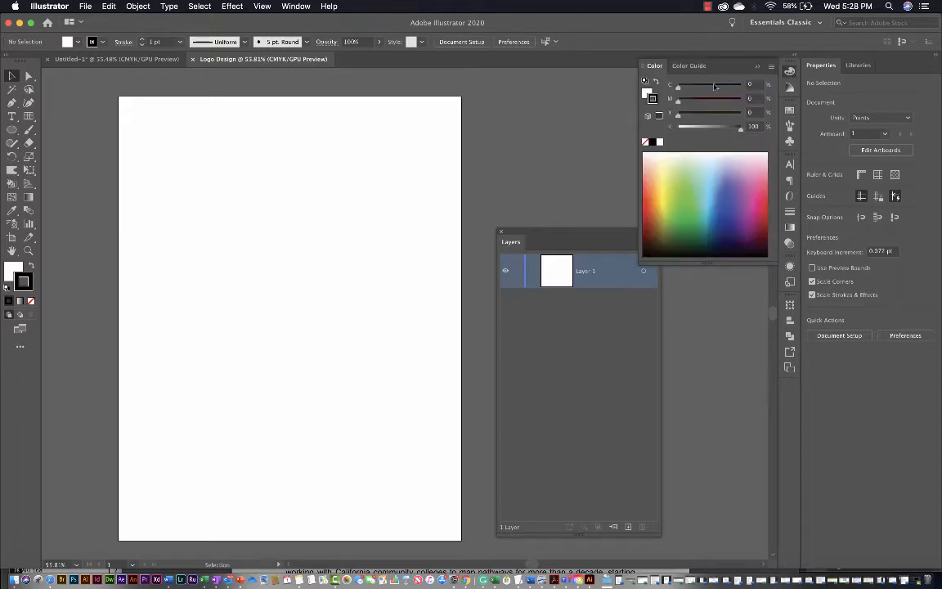
pyautogui.click(787, 112)
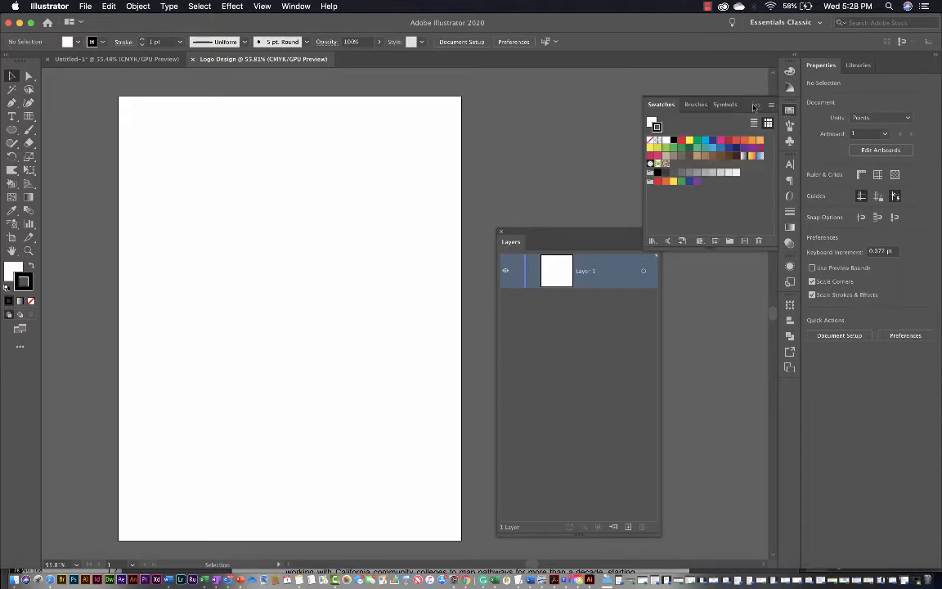
pyautogui.click(787, 112)
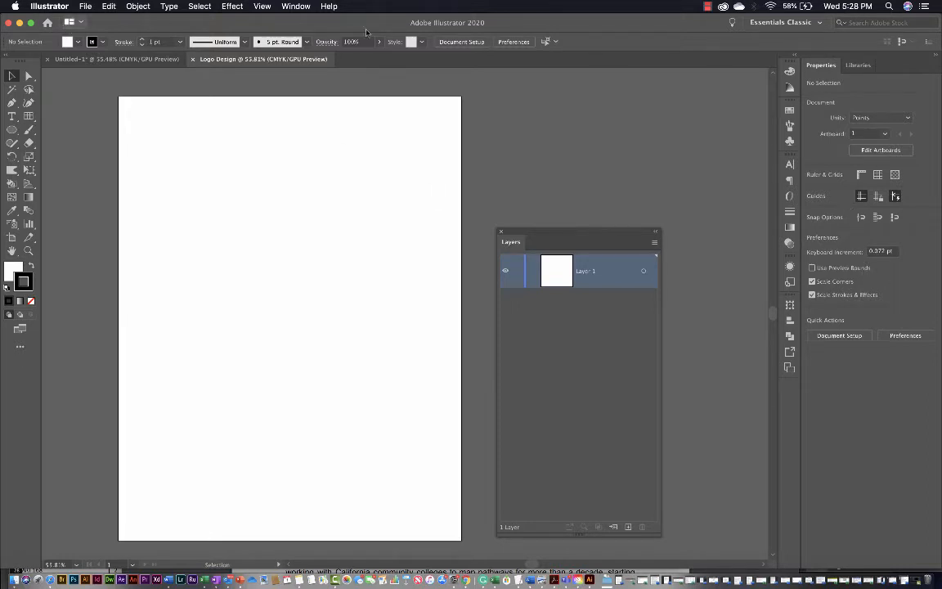
pyautogui.click(288, 8)
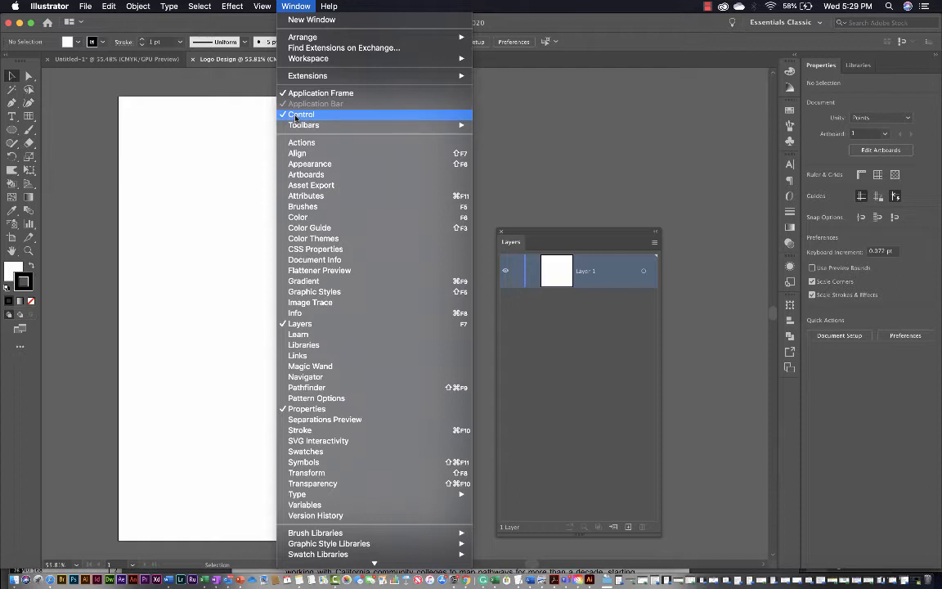
pyautogui.moveTo(383, 132)
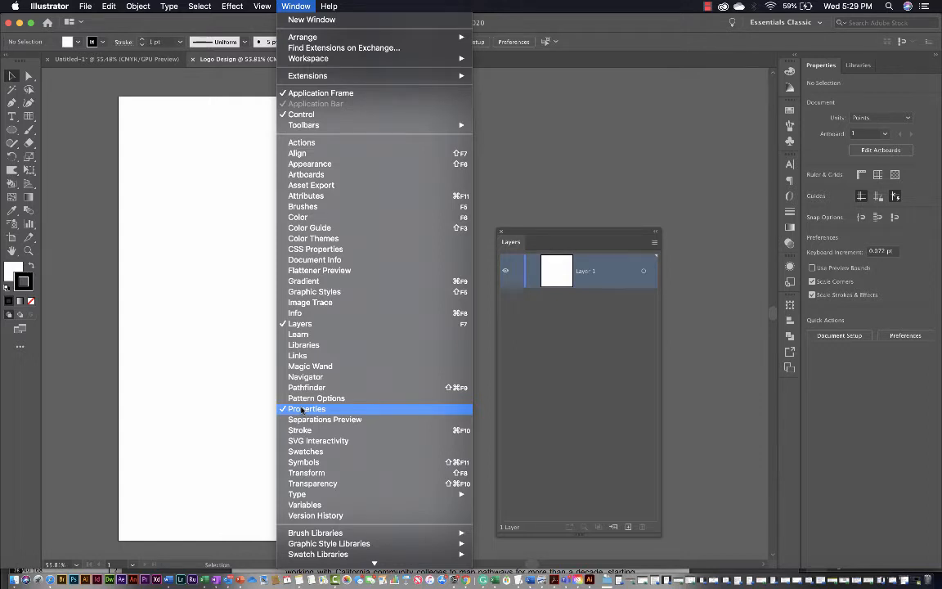
pyautogui.click(576, 229)
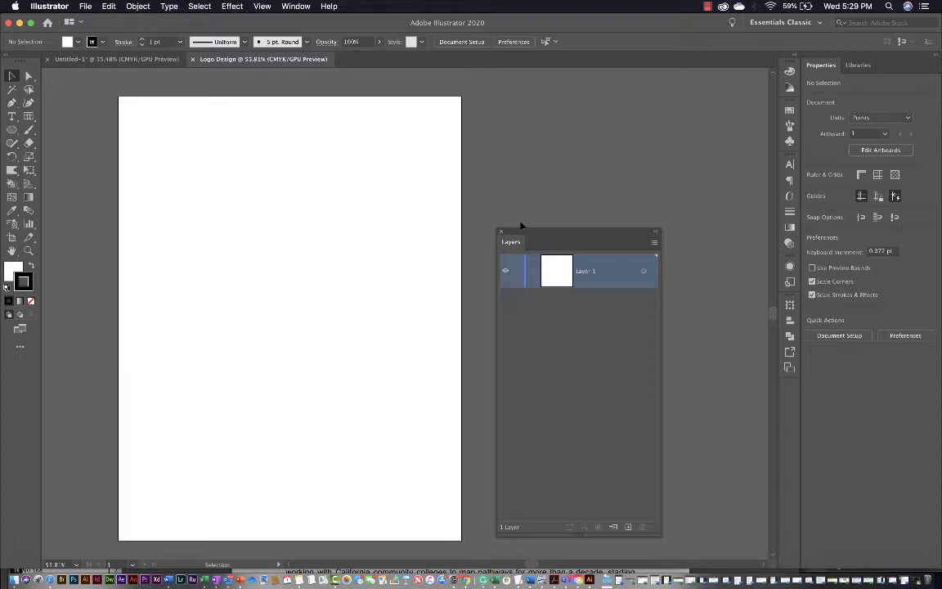
# - Move the Layers panel higher beside the artboard and widen it further
pyautogui.moveTo(540, 232); pyautogui.dragTo(614, 156)
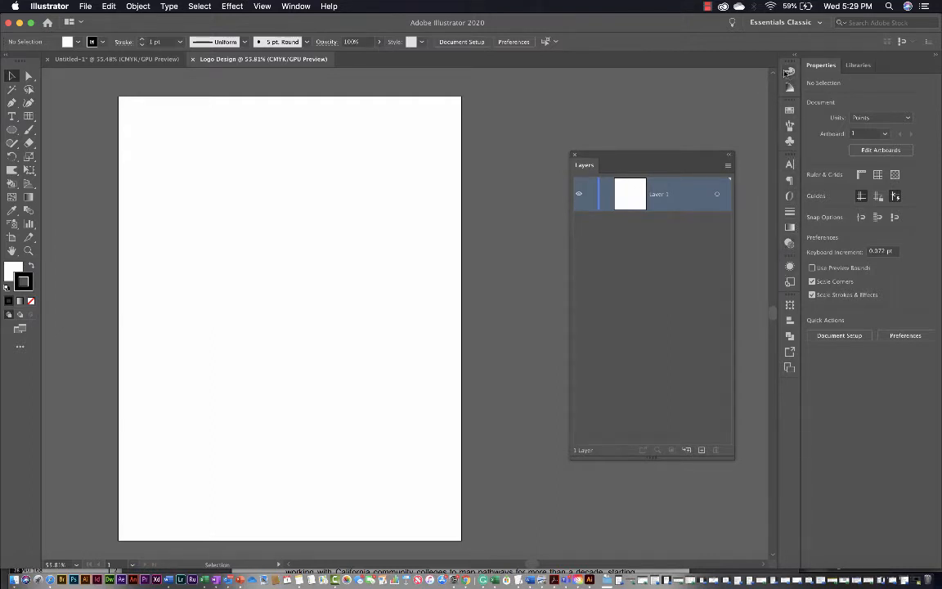
pyautogui.moveTo(673, 155); pyautogui.dragTo(621, 169)
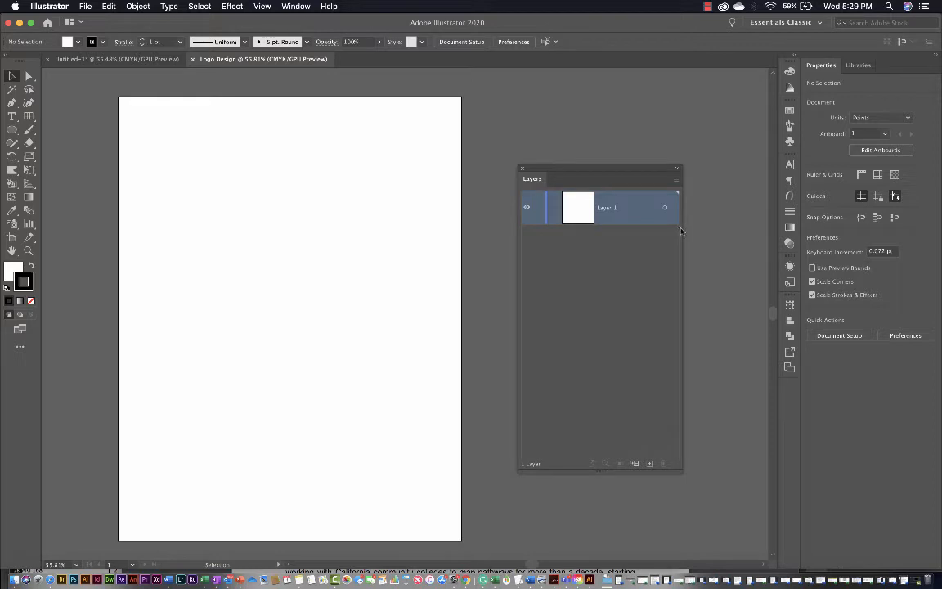
pyautogui.moveTo(683, 232); pyautogui.dragTo(714, 240)
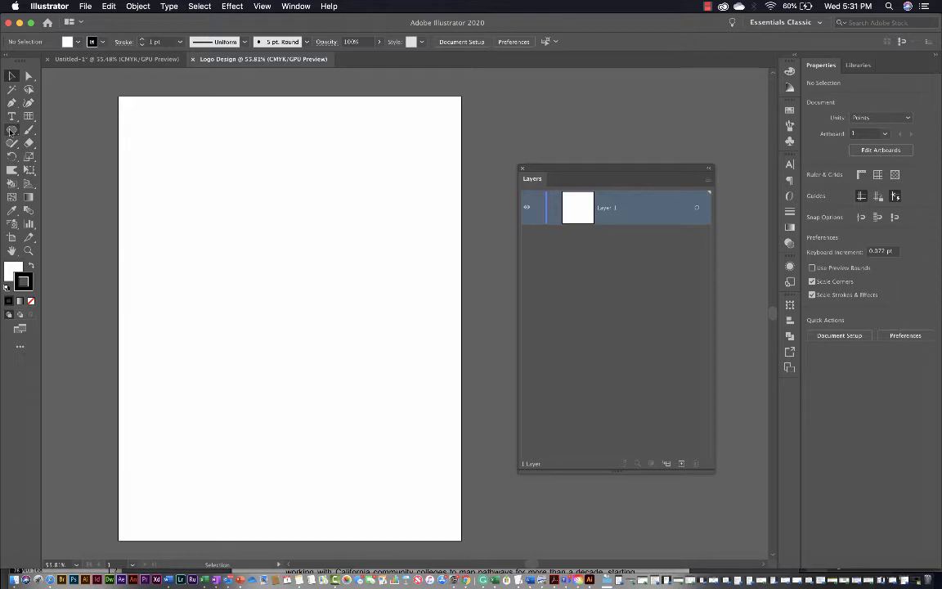
pyautogui.click(11, 130)
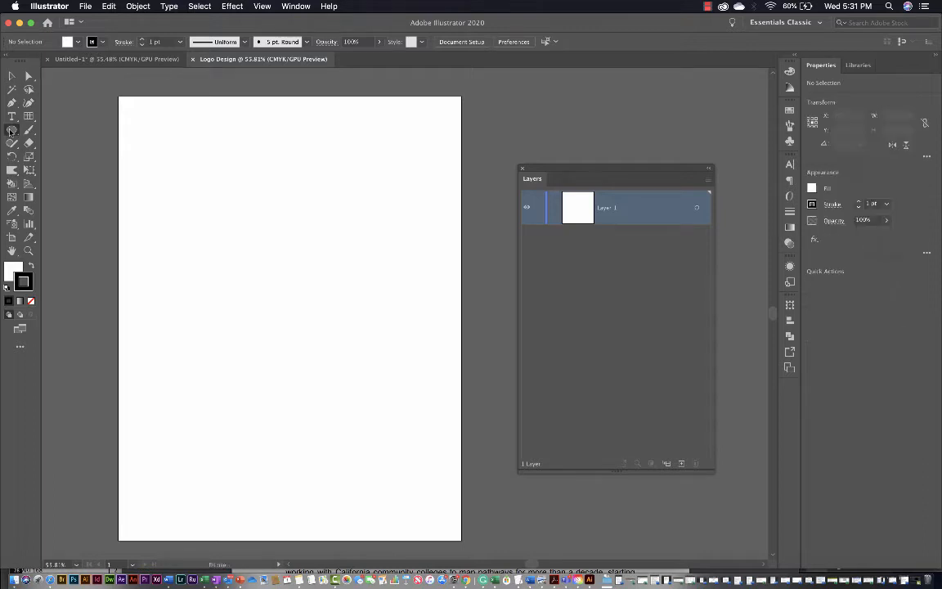
pyautogui.click(12, 130)
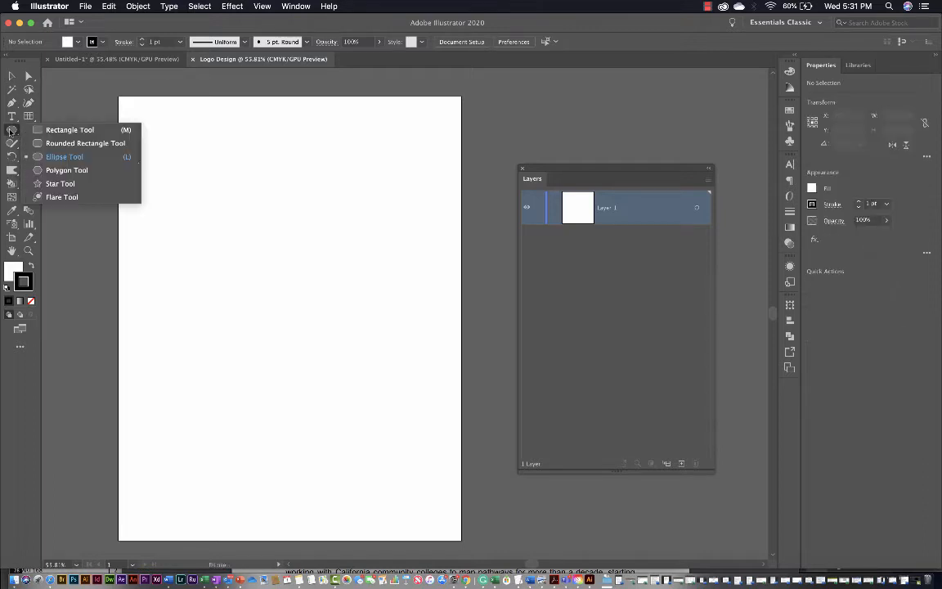
pyautogui.click(51, 159)
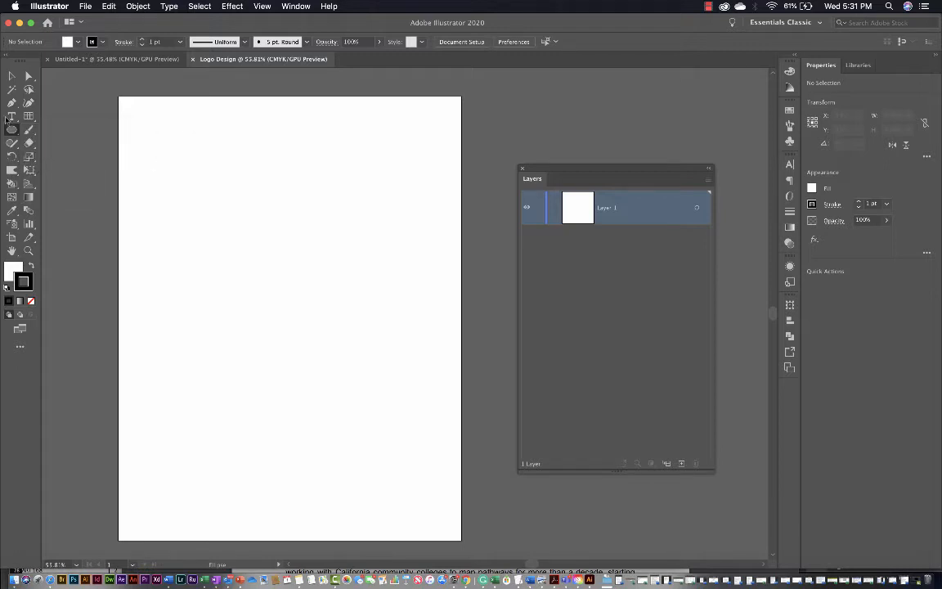
# - Start drawing a polygon with the Polygon tool in the upper-left area of the artboard
pyautogui.click(10, 131)
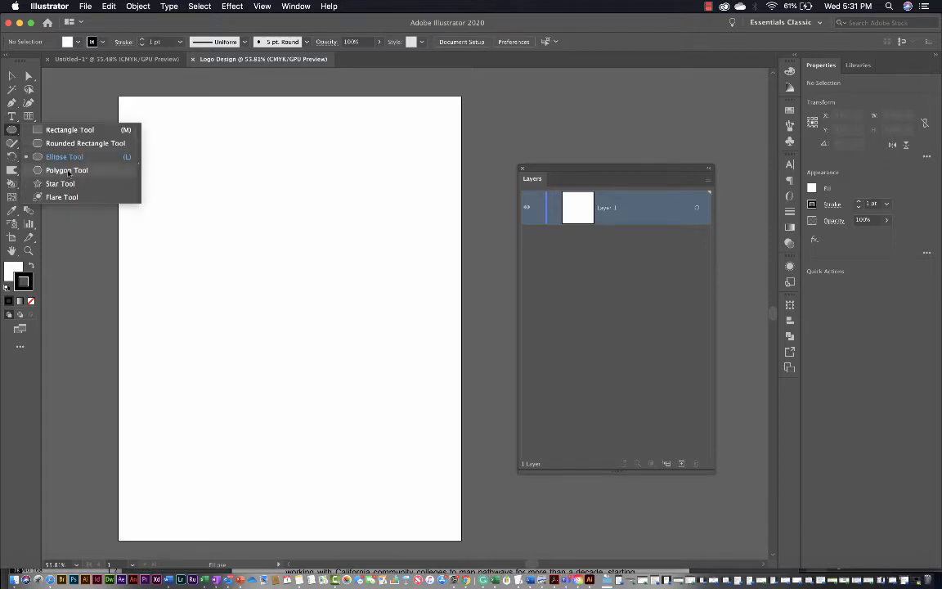
pyautogui.click(67, 171)
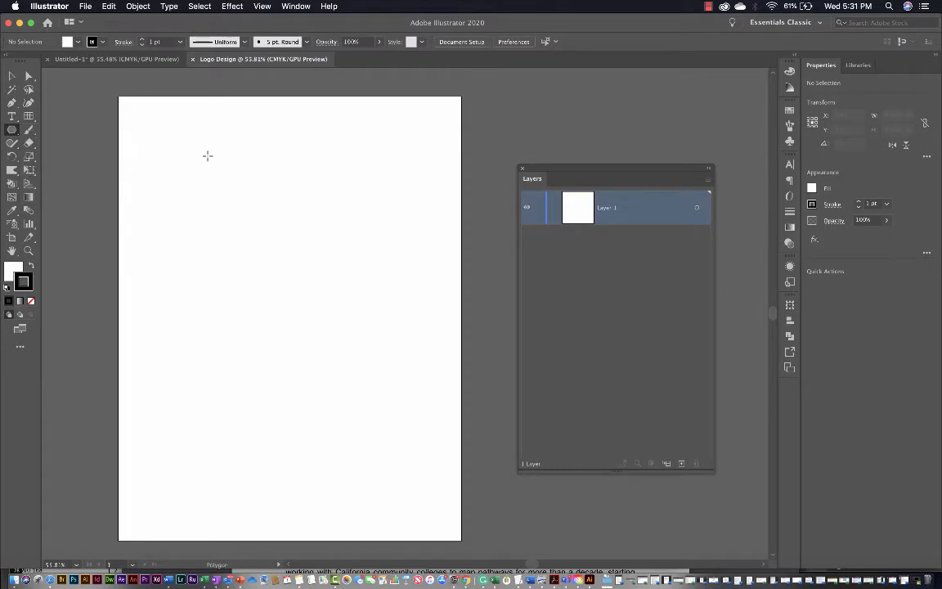
pyautogui.moveTo(206, 159); pyautogui.dragTo(173, 187)
# - Add sides to the polygon being drawn until its outline approximates a circle
pyautogui.press('Up')
pyautogui.press('Up')
pyautogui.press('Up')
pyautogui.press('Up')
pyautogui.press('Up')
pyautogui.press('Up')
pyautogui.press('Up')
pyautogui.press('Up')
pyautogui.press('Up')
pyautogui.press('Up')
pyautogui.press('Up')
pyautogui.press('Up')
pyautogui.press('Up')
pyautogui.press('Up')
pyautogui.press('Up')
pyautogui.press('Up')
pyautogui.press('Up')
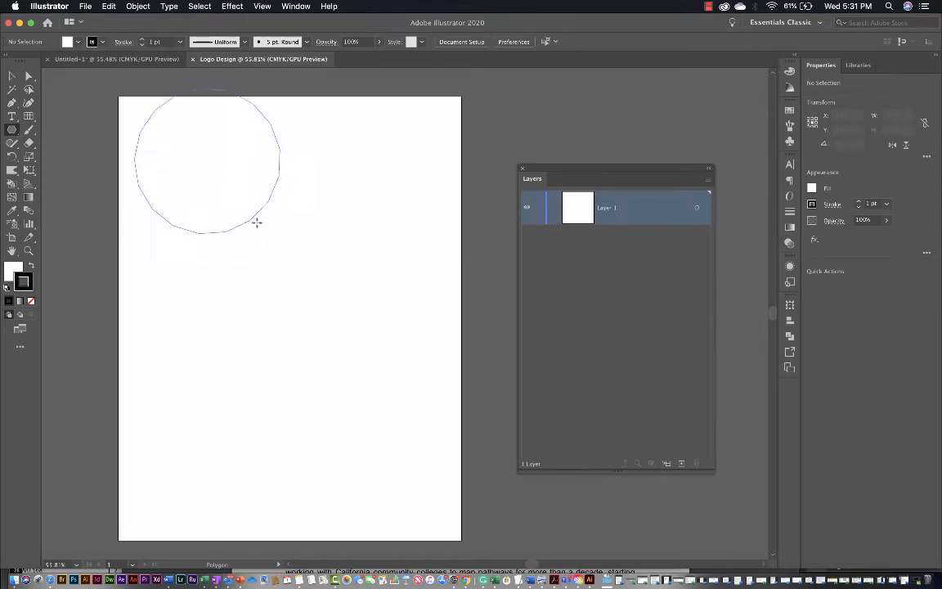
pyautogui.moveTo(256, 223); pyautogui.dragTo(211, 203)
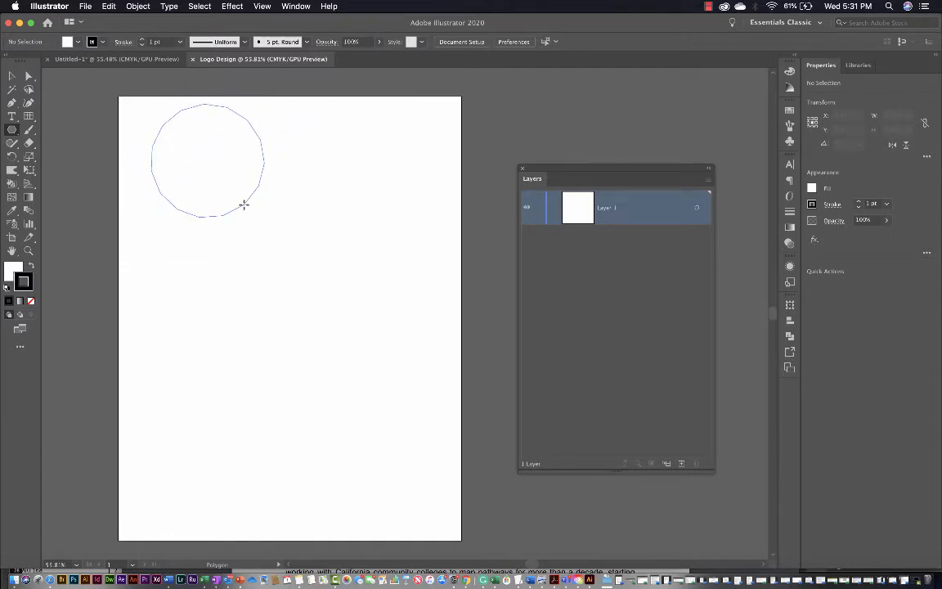
# - Reduce the polygon to three sides and finish it as a level-based triangle about 192 pt wide and 167 pt high
pyautogui.moveTo(244, 205); pyautogui.dragTo(244, 205)
pyautogui.press('Down')
pyautogui.press('Down')
pyautogui.press('Down')
pyautogui.press('Down')
pyautogui.press('Up')
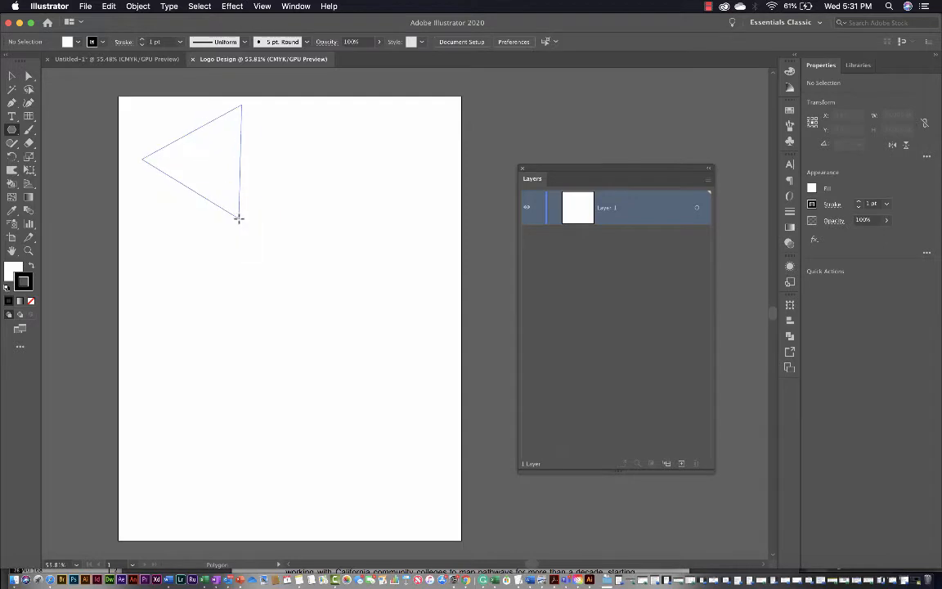
pyautogui.moveTo(242, 234); pyautogui.dragTo(219, 200)
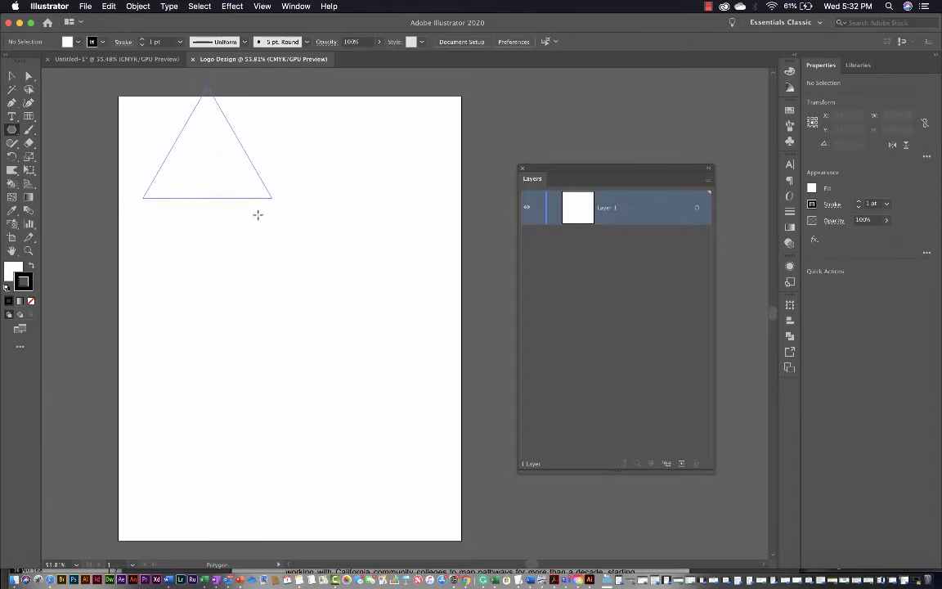
pyautogui.moveTo(248, 206); pyautogui.dragTo(256, 211)
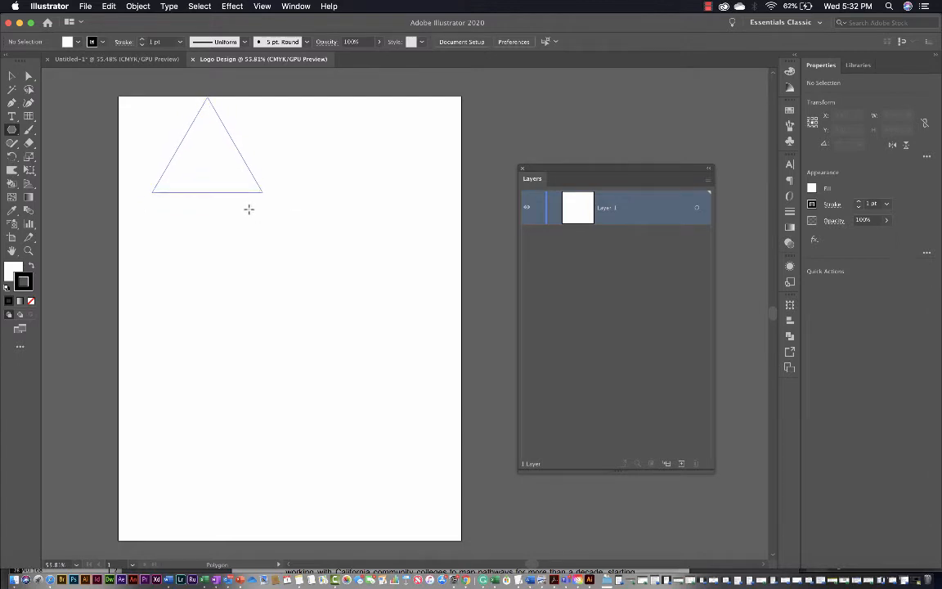
pyautogui.moveTo(248, 211)
pyautogui.mouseDown()
pyautogui.moveTo(305, 246)
pyautogui.moveTo(246, 209)
pyautogui.mouseUp()
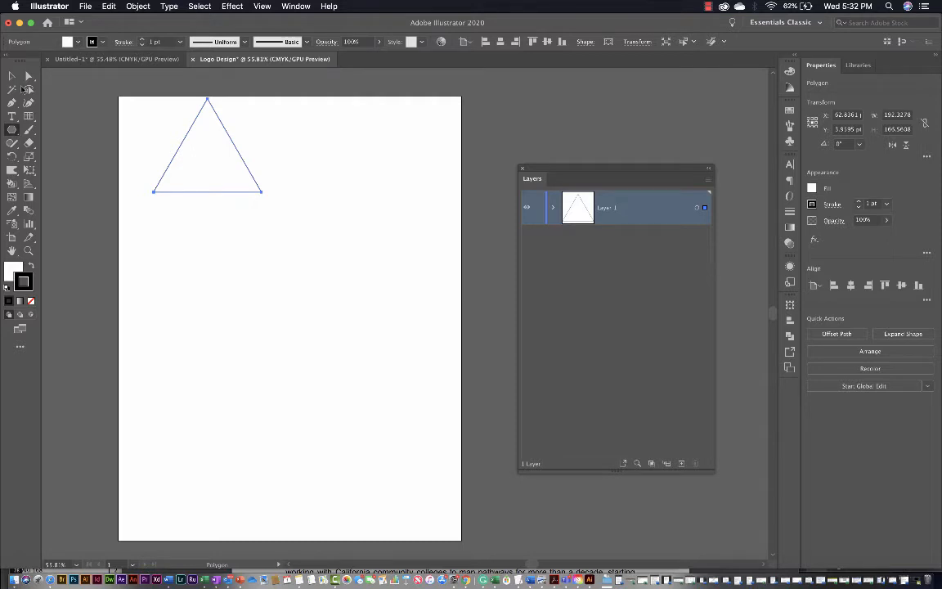
# - Move the triangle down, away from the artboard's upper edge
pyautogui.press('v')
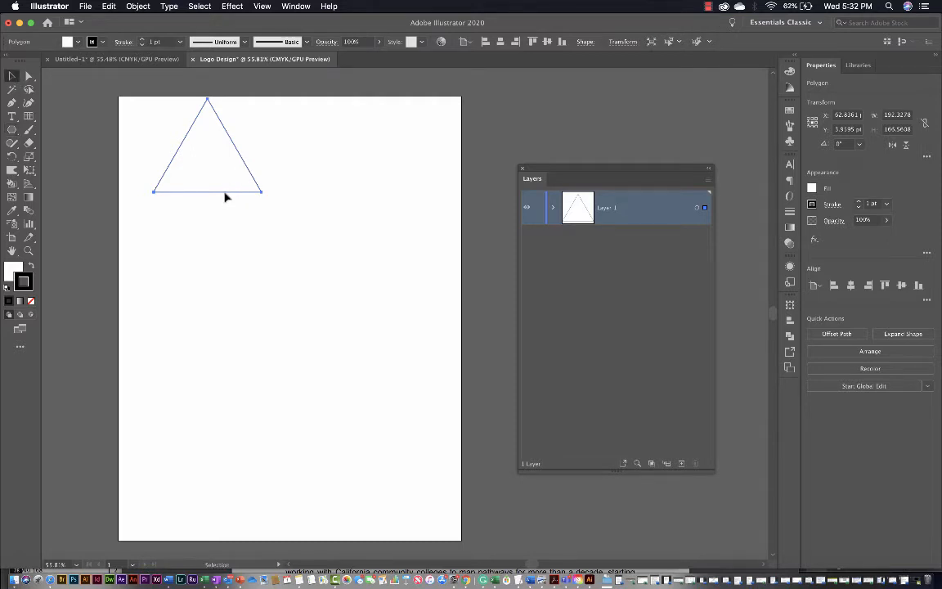
pyautogui.moveTo(226, 197); pyautogui.dragTo(223, 232)
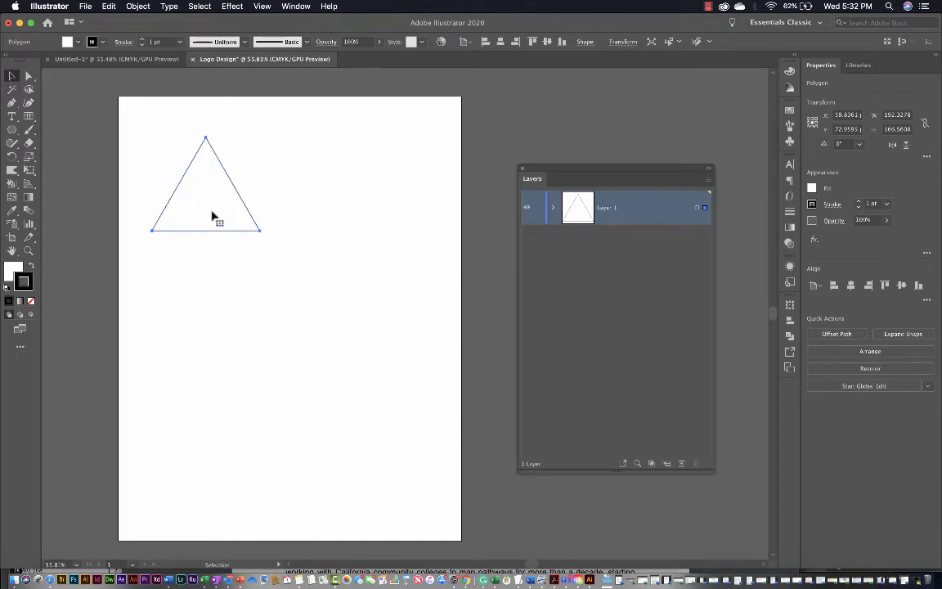
pyautogui.moveTo(212, 214); pyautogui.dragTo(217, 239)
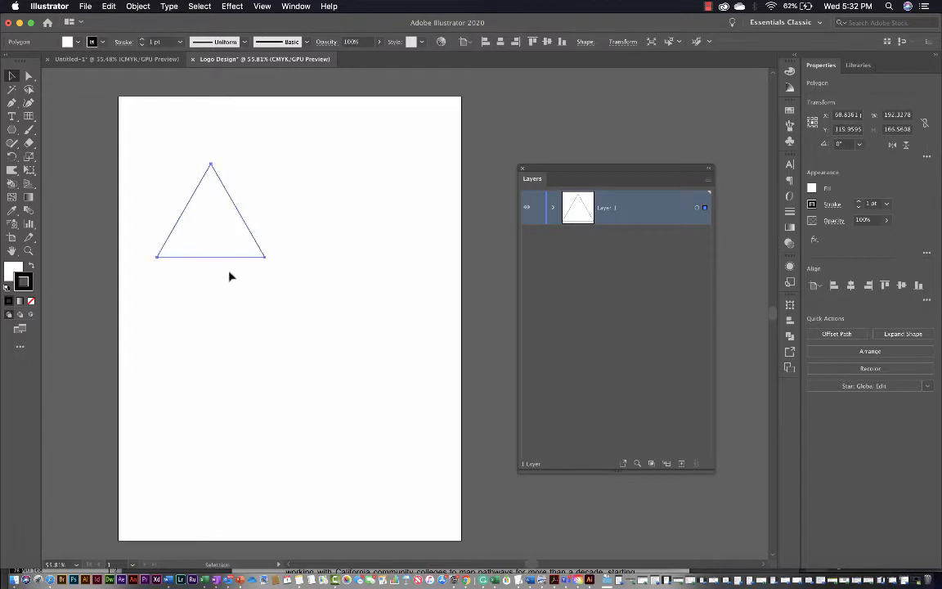
# - Set the triangle's fill to None and deselect it
pyautogui.click(12, 269)
pyautogui.click(31, 301)
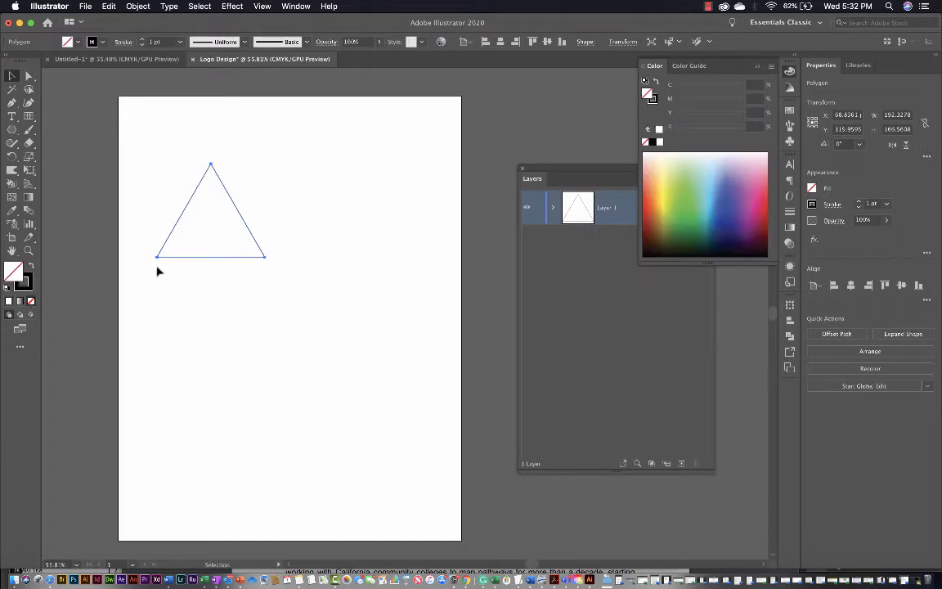
pyautogui.click(231, 275)
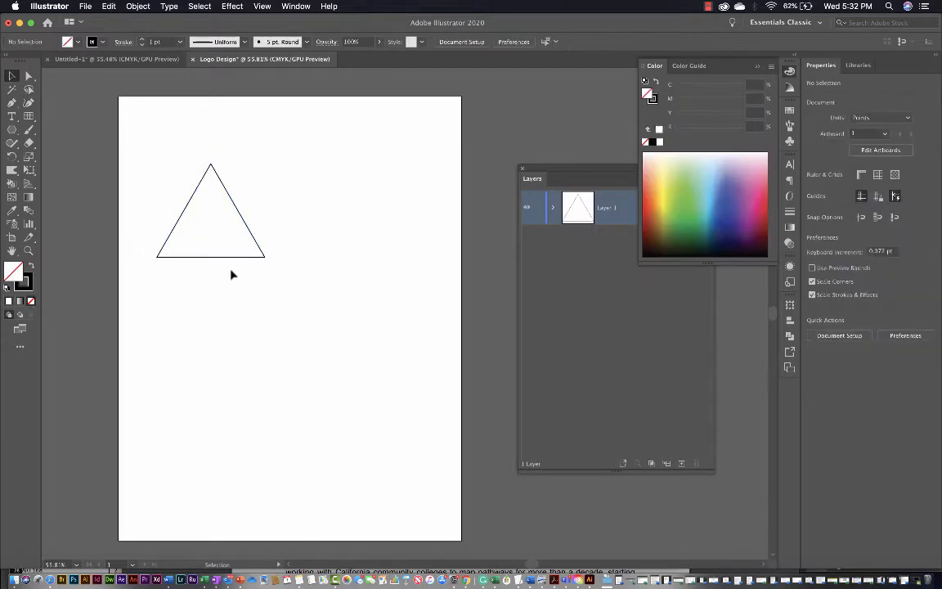
# - Reposition the unfilled triangle by its outline, ending at about X 61 pt, Y 82 pt in the artboard's upper-left area
pyautogui.click(231, 260)
pyautogui.moveTo(233, 264); pyautogui.dragTo(244, 331)
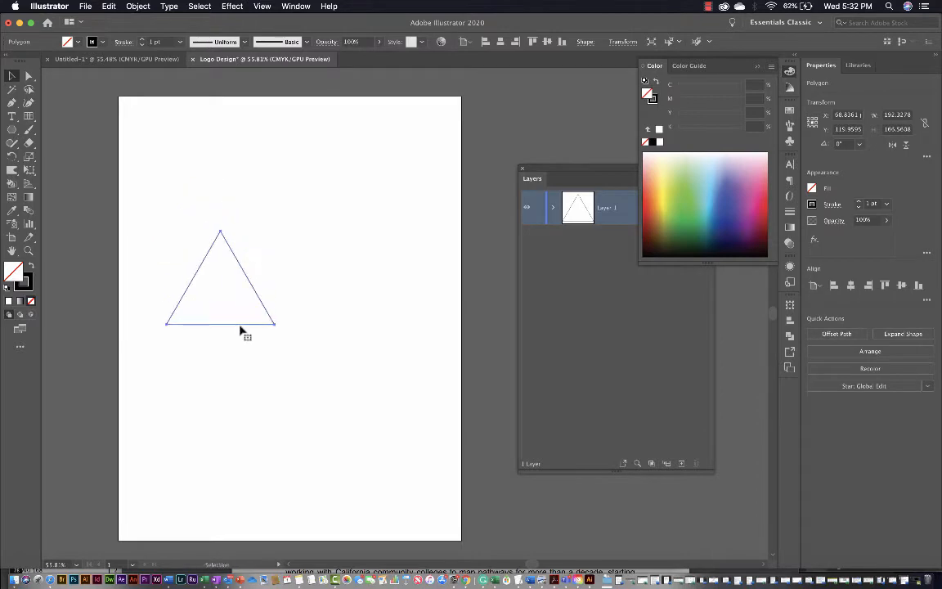
pyautogui.click(213, 282)
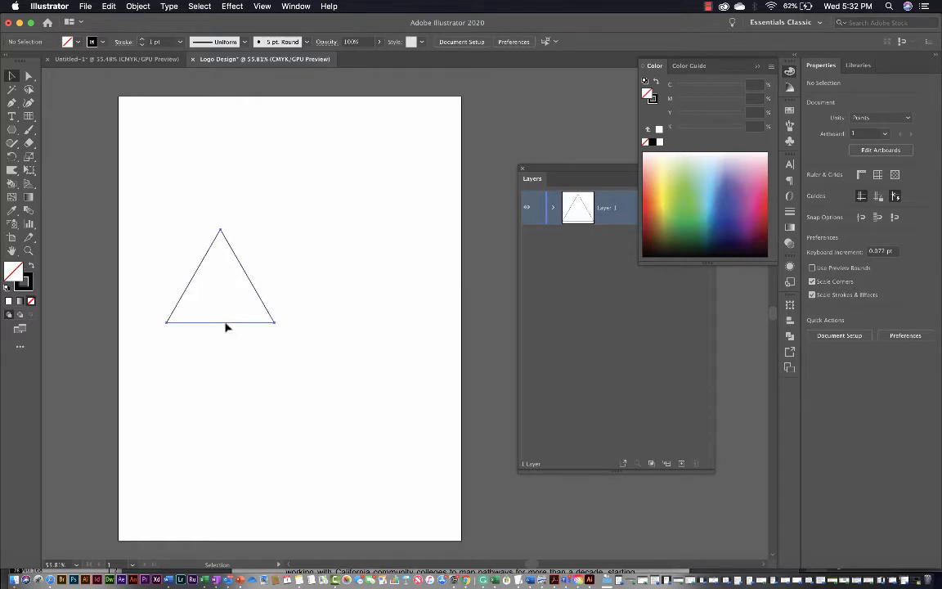
pyautogui.moveTo(226, 322); pyautogui.dragTo(213, 236)
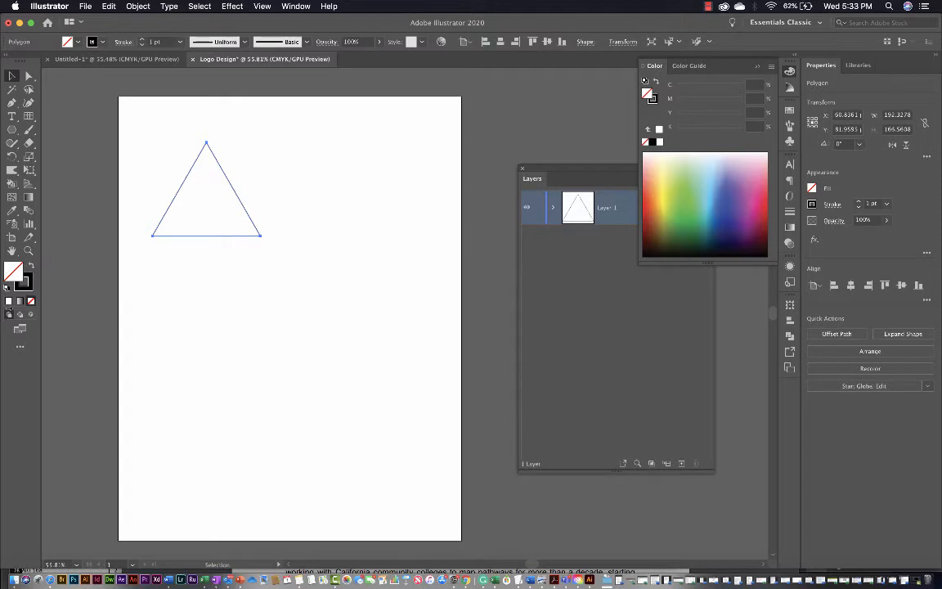
# - Make the stroke the active colour and round all three triangle corners to a radius of about 17 pt with Direct Selection
pyautogui.click(23, 287)
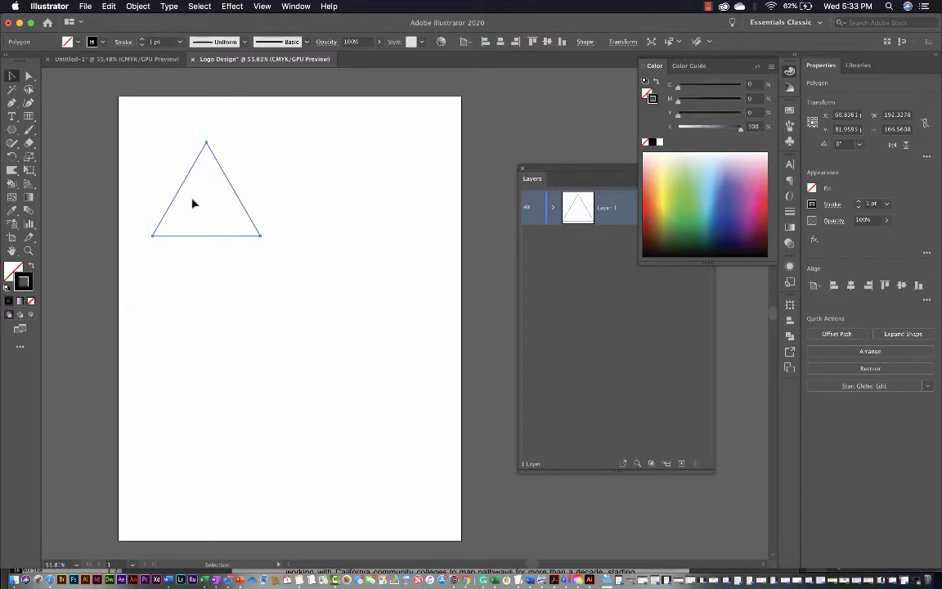
pyautogui.scroll(5, 254, 255)
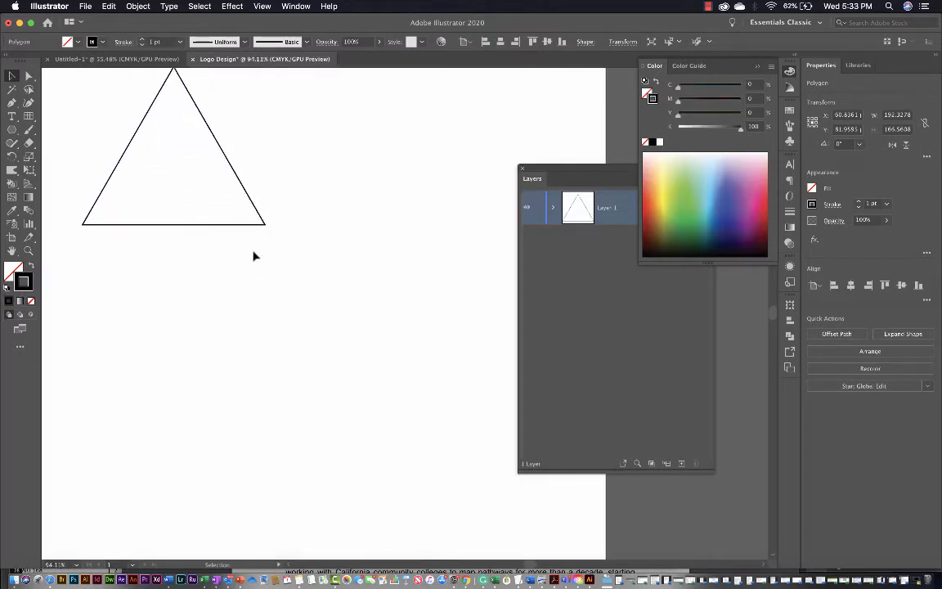
pyautogui.scroll(2, 255, 257)
pyautogui.scroll(2, 255, 257)
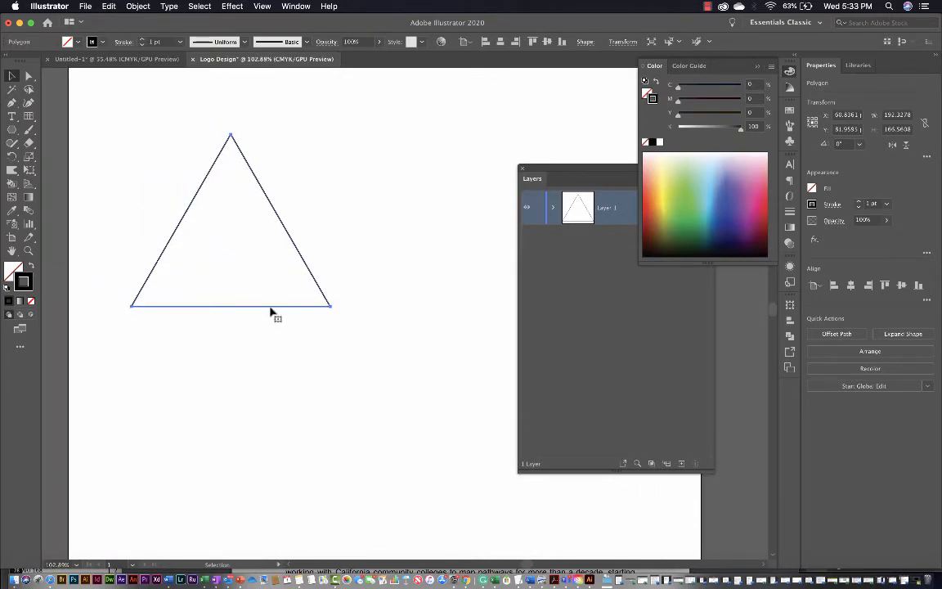
pyautogui.click(27, 76)
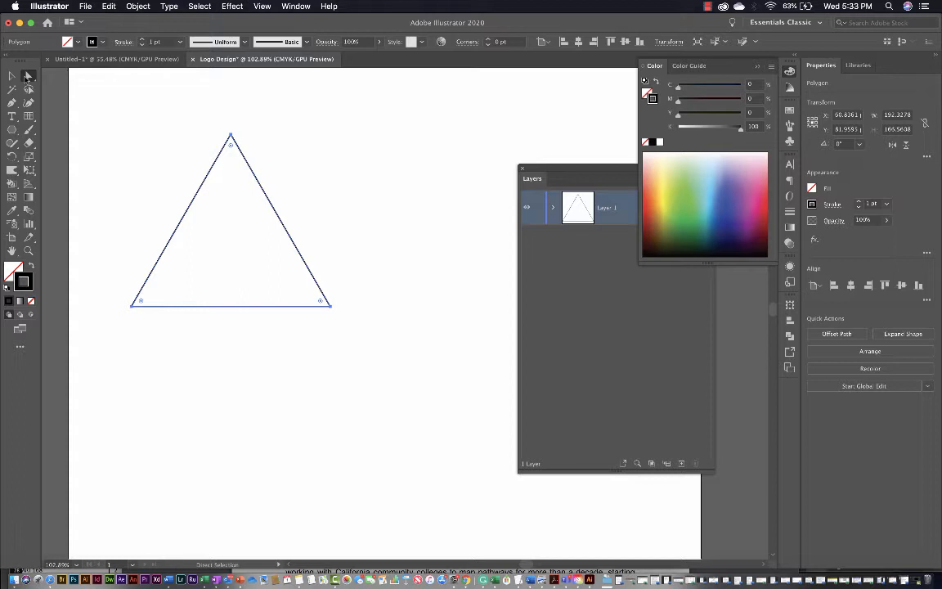
pyautogui.click(11, 76)
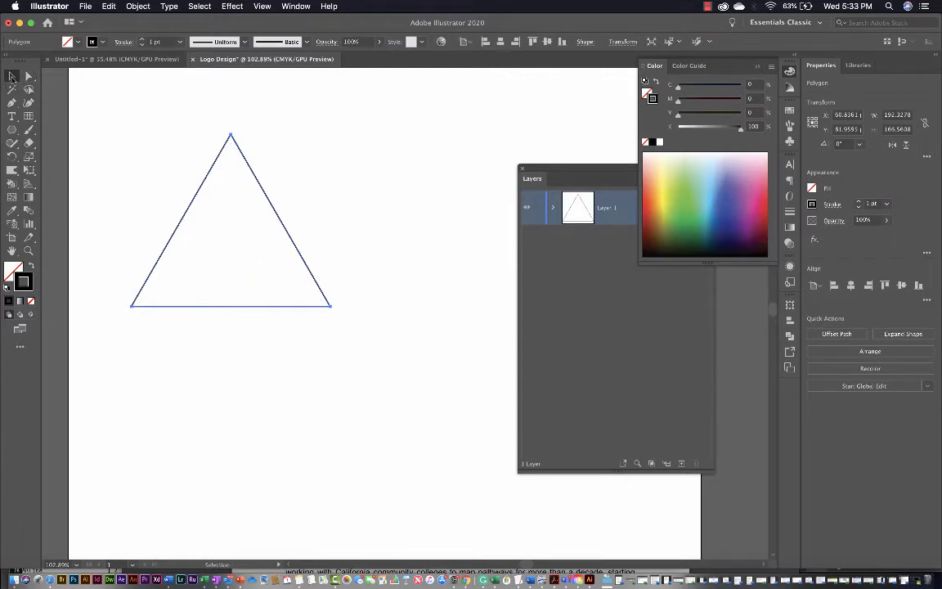
pyautogui.click(27, 76)
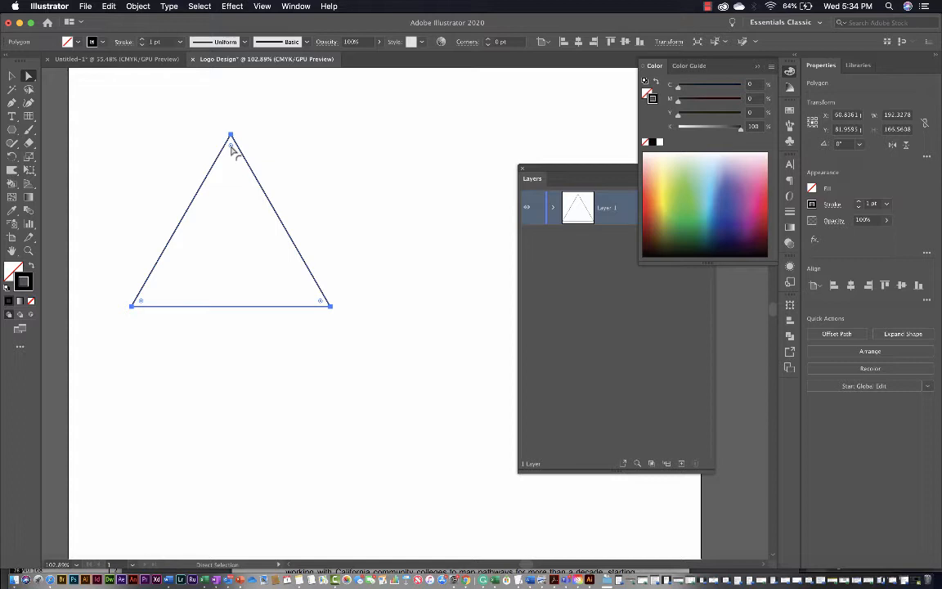
pyautogui.moveTo(231, 145); pyautogui.dragTo(231, 169)
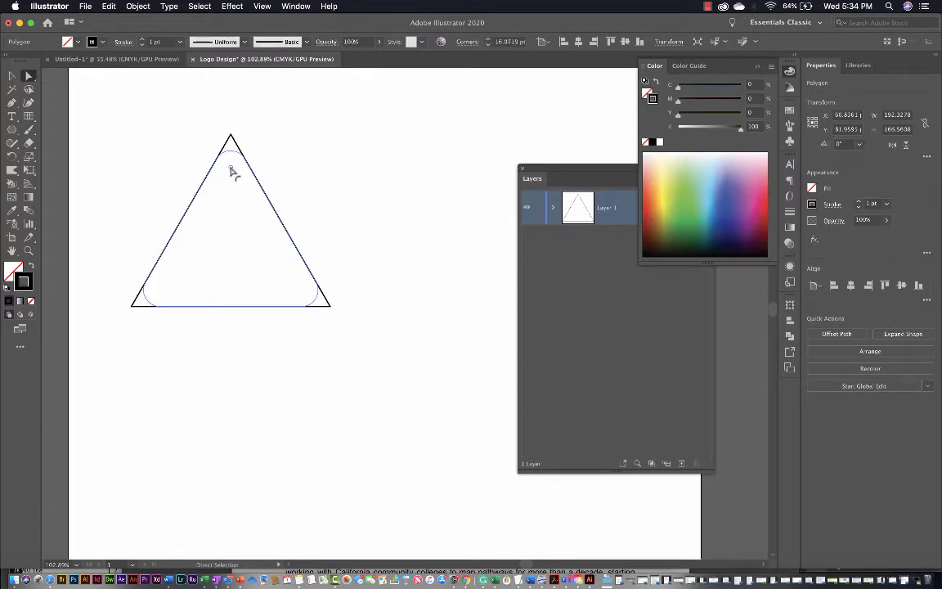
pyautogui.moveTo(232, 172)
pyautogui.mouseDown()
pyautogui.moveTo(233, 182)
pyautogui.moveTo(231, 174)
pyautogui.mouseUp()
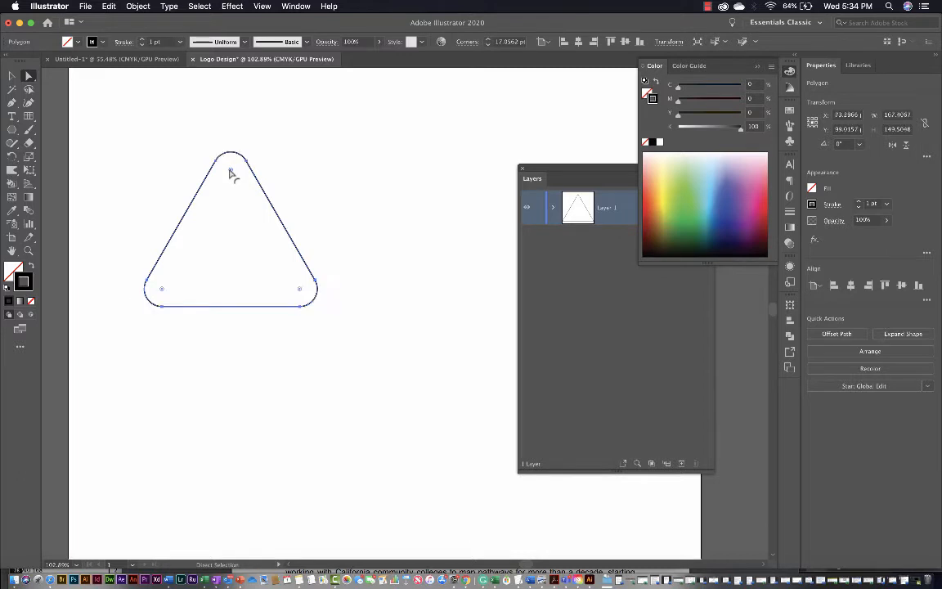
pyautogui.click(275, 358)
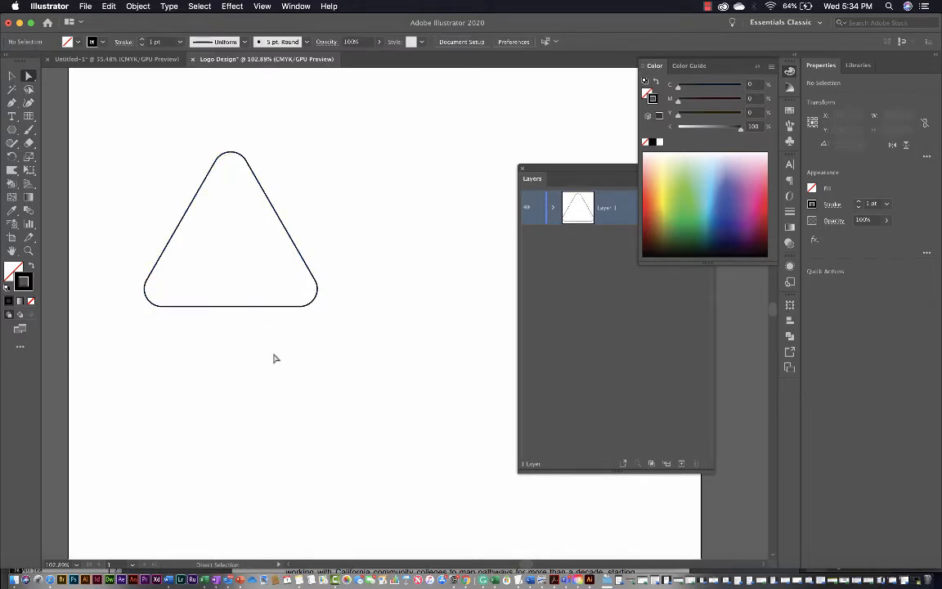
# - Draw an open zigzag path of eight anchor points across the triangle's upper part with the Pen tool, from about X 97 pt to X 210 pt
pyautogui.click(12, 103)
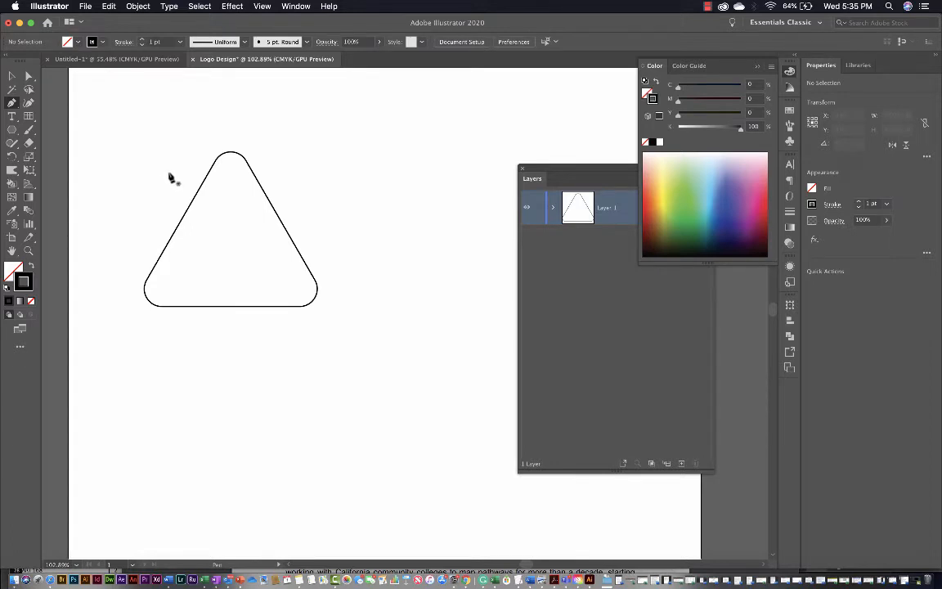
pyautogui.moveTo(169, 173); pyautogui.dragTo(180, 202)
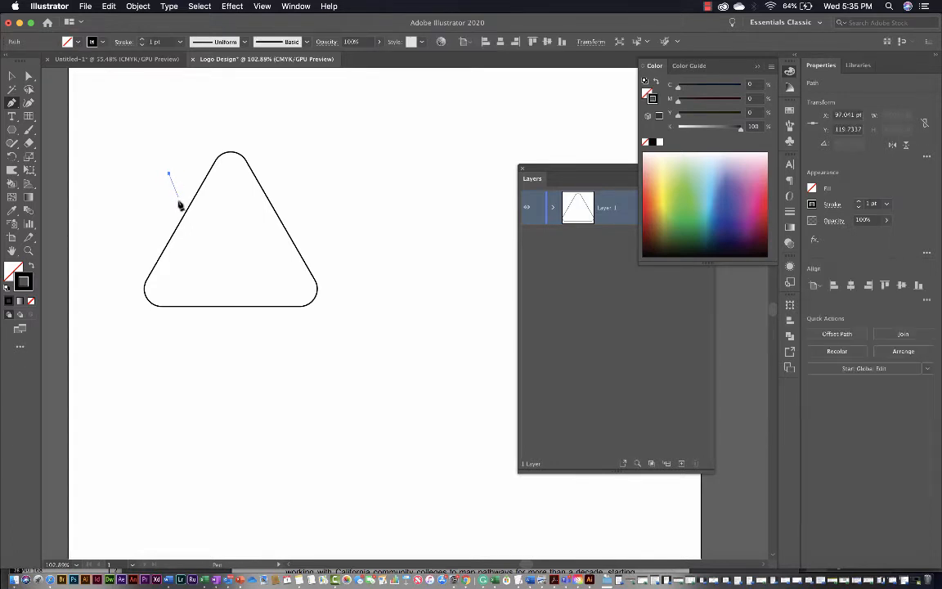
pyautogui.click(199, 172)
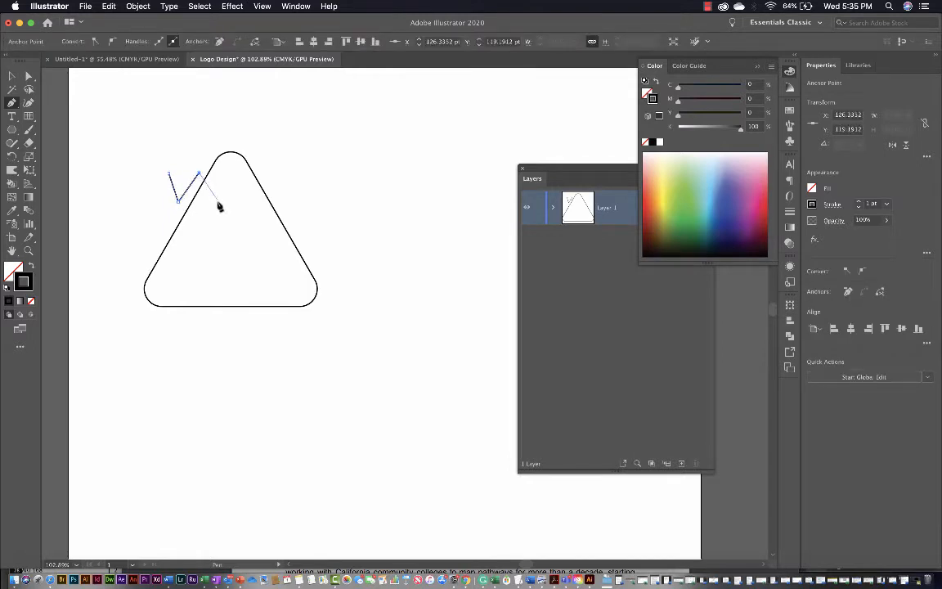
pyautogui.click(219, 207)
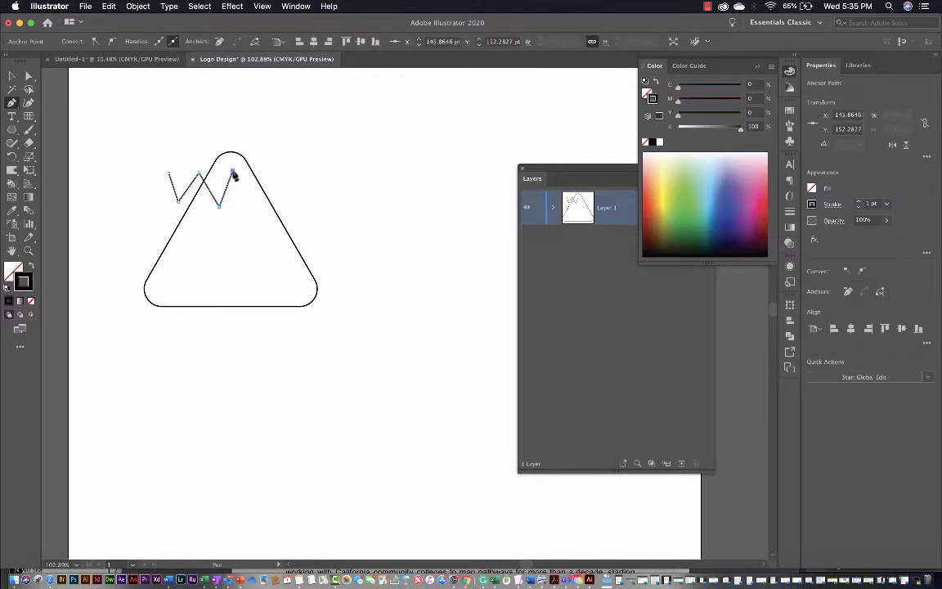
pyautogui.click(232, 171)
pyautogui.click(259, 219)
pyautogui.click(267, 174)
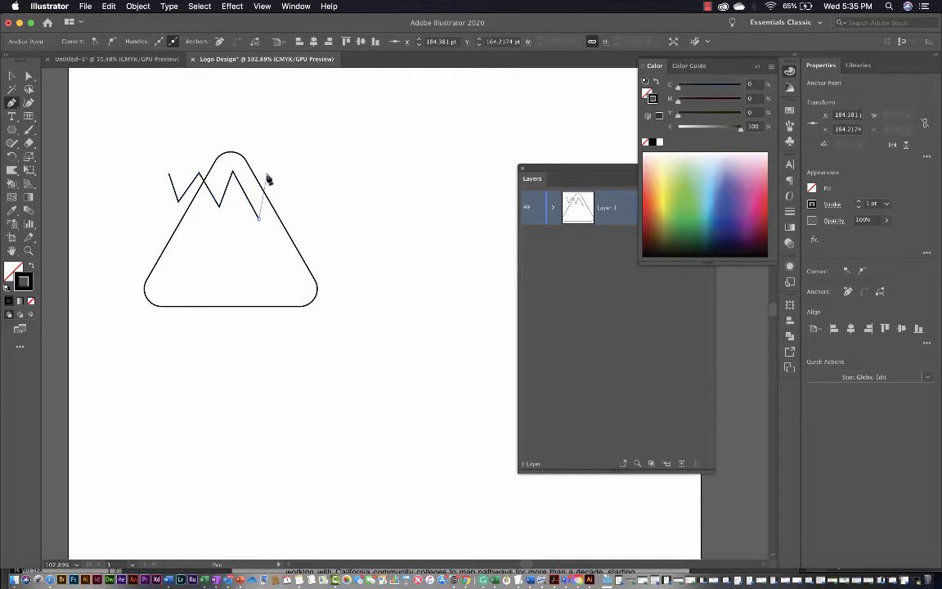
pyautogui.click(285, 189)
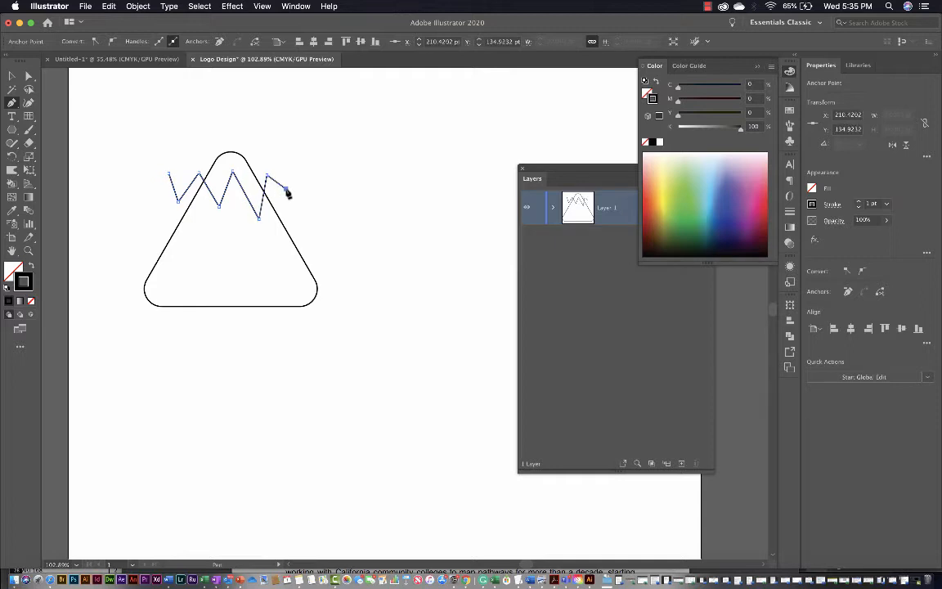
pyautogui.press('v')
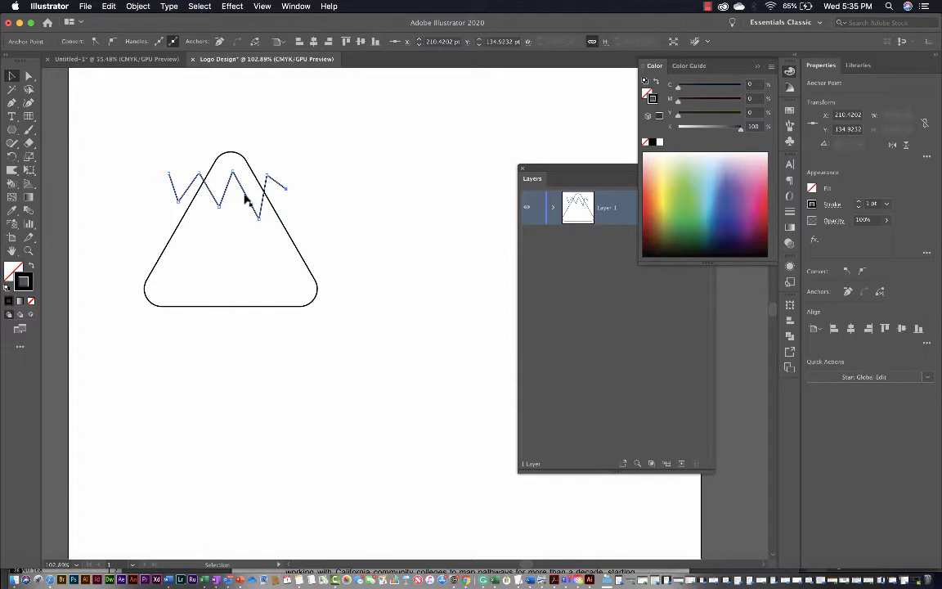
# - Move the zigzag line slightly lower across the triangle's upper part and deselect it
pyautogui.moveTo(248, 200); pyautogui.dragTo(247, 209)
pyautogui.moveTo(248, 211); pyautogui.dragTo(250, 211)
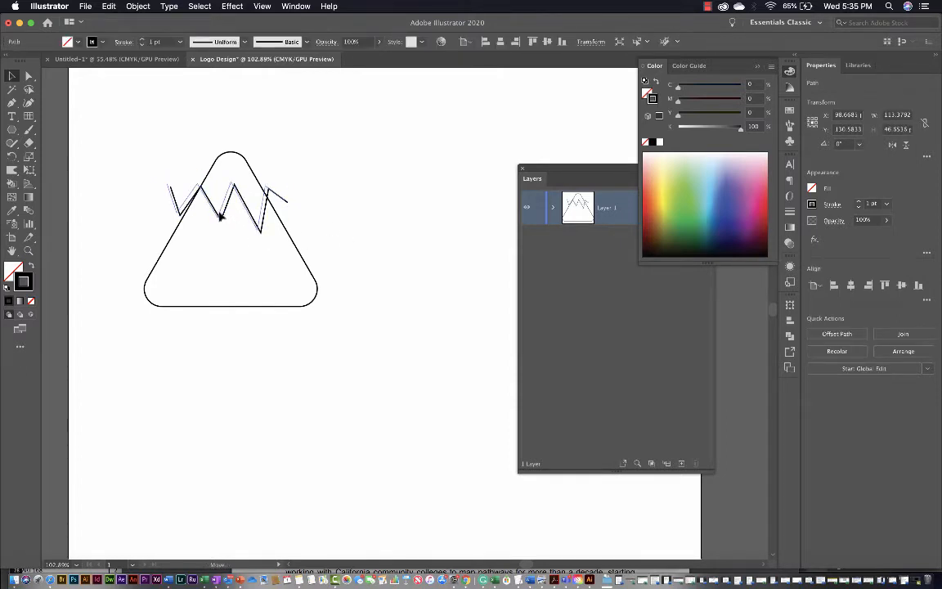
pyautogui.click(301, 221)
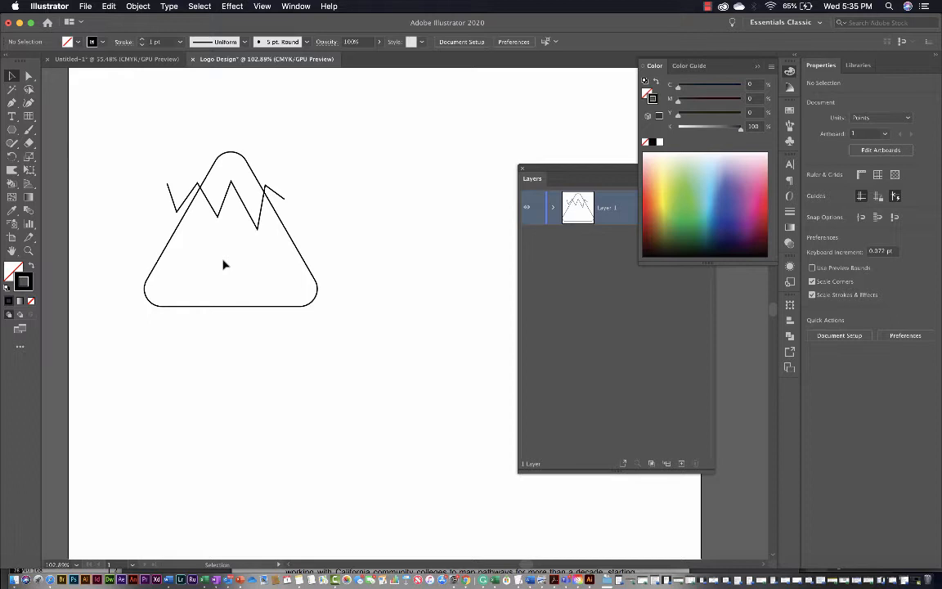
# - Set the rounded triangle's stroke weight to 12 pt
pyautogui.click(215, 306)
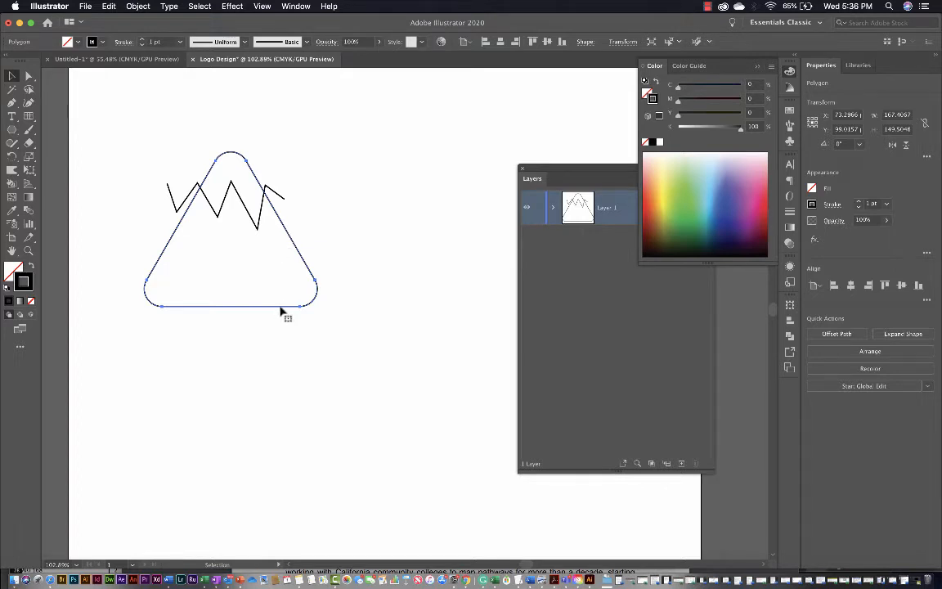
pyautogui.click(858, 202)
pyautogui.click(859, 203)
pyautogui.click(859, 203)
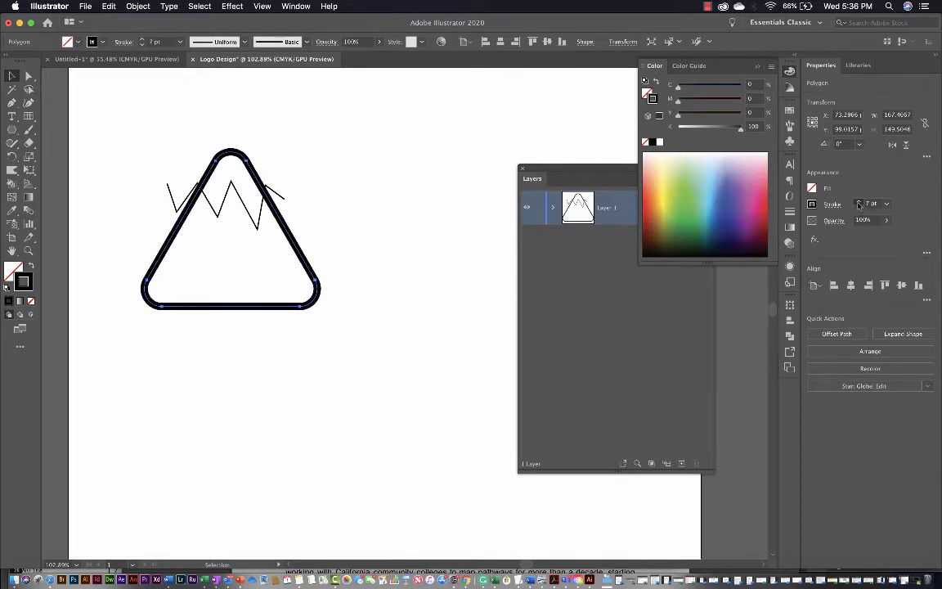
pyautogui.click(858, 203)
pyautogui.click(858, 203)
pyautogui.click(859, 203)
pyautogui.click(859, 203)
pyautogui.click(859, 203)
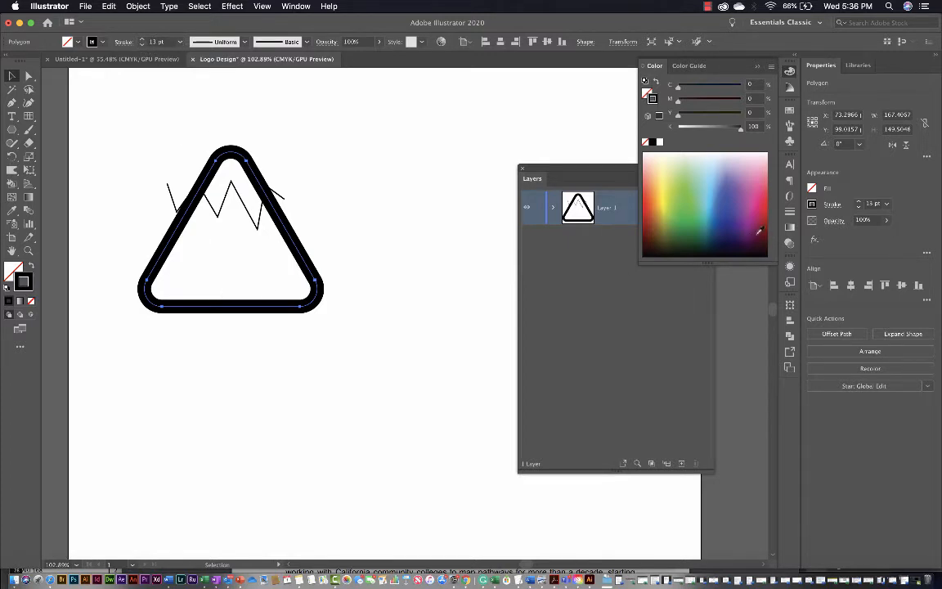
pyautogui.click(859, 202)
pyautogui.click(859, 202)
pyautogui.click(859, 202)
pyautogui.click(859, 202)
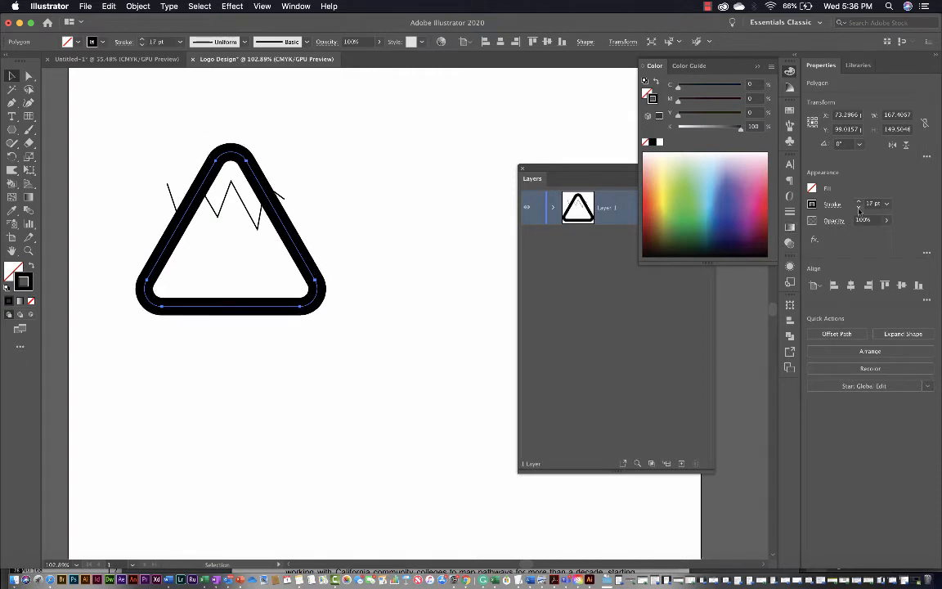
pyautogui.click(859, 208)
pyautogui.click(859, 208)
pyautogui.click(859, 208)
pyautogui.click(859, 207)
pyautogui.click(859, 208)
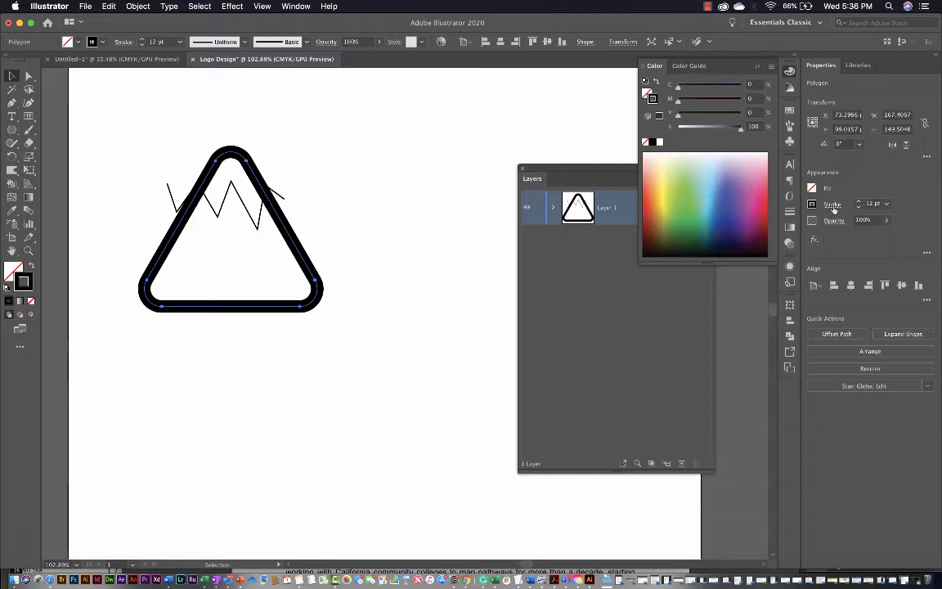
# - Align the triangle's stroke to the inside of its path
pyautogui.scroll(3, 287, 311)
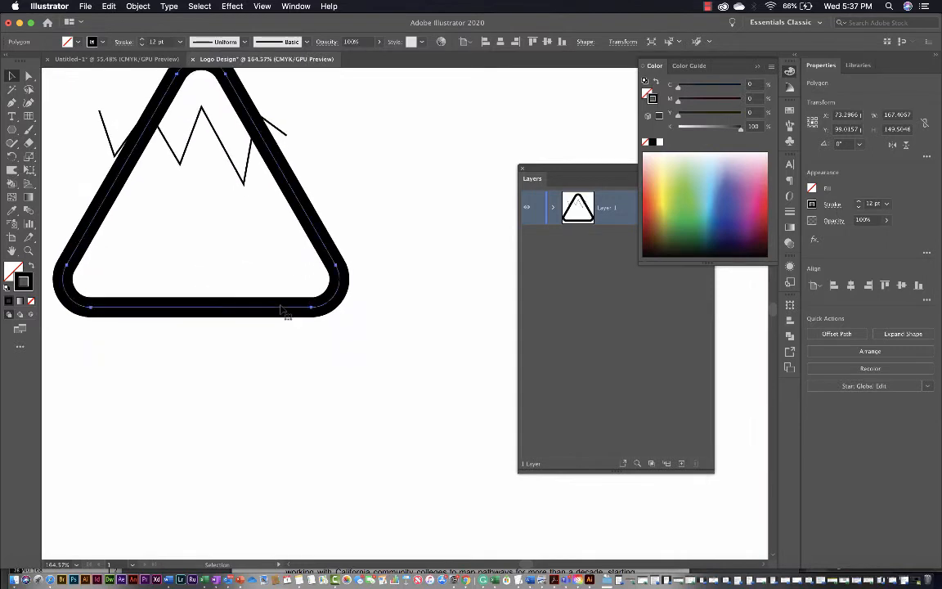
pyautogui.scroll(2, 283, 308)
pyautogui.hscroll(-2, 282, 308)
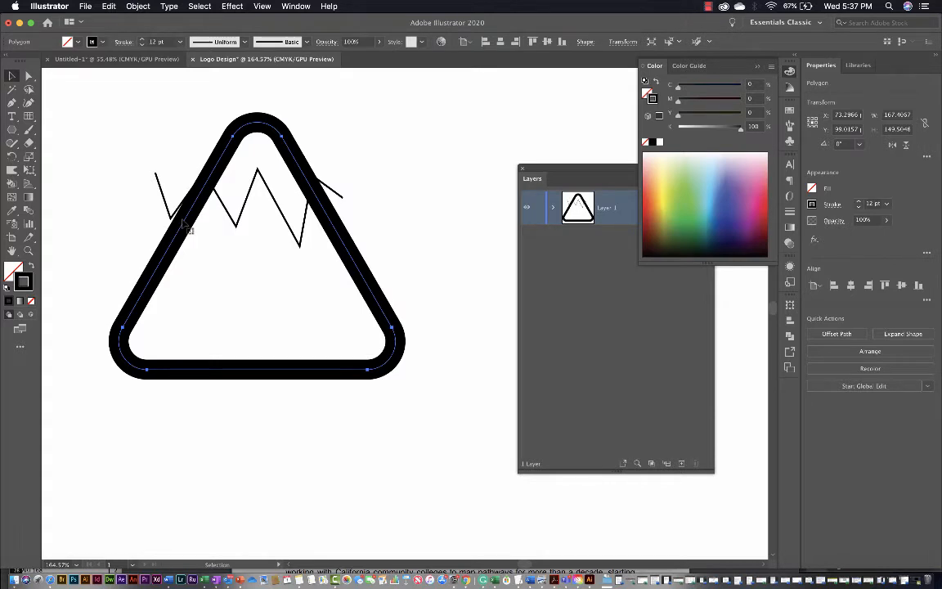
pyautogui.click(831, 206)
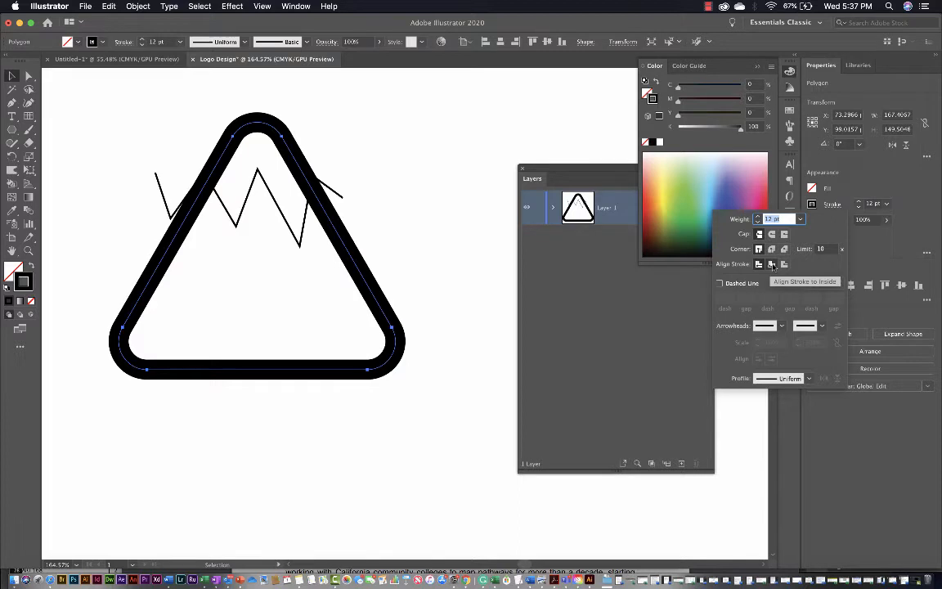
pyautogui.click(772, 264)
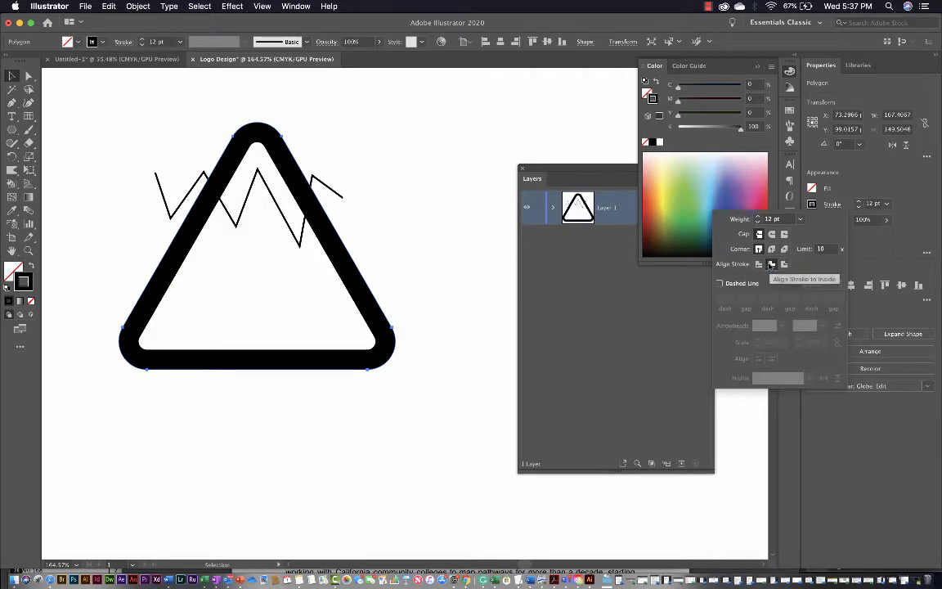
pyautogui.click(760, 264)
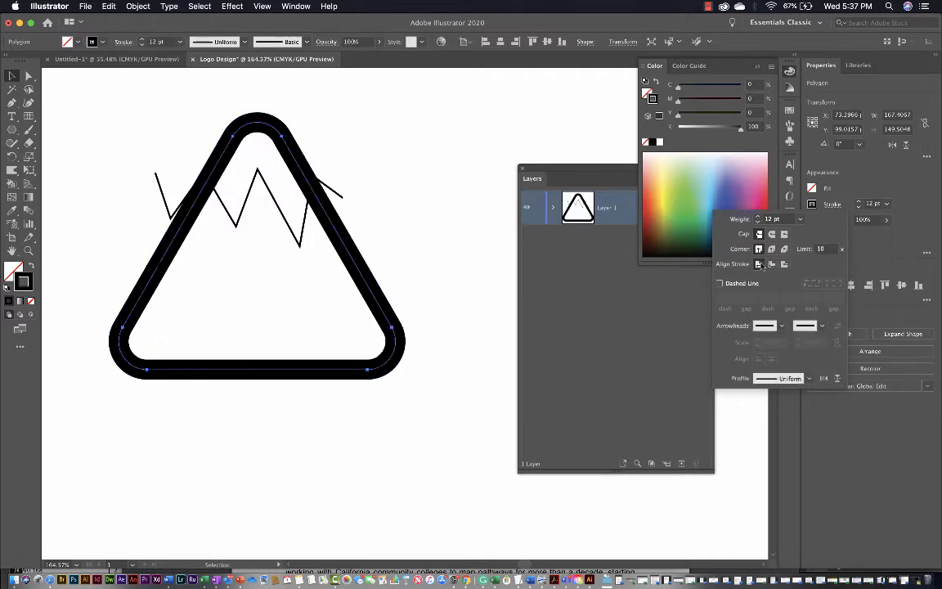
pyautogui.click(772, 264)
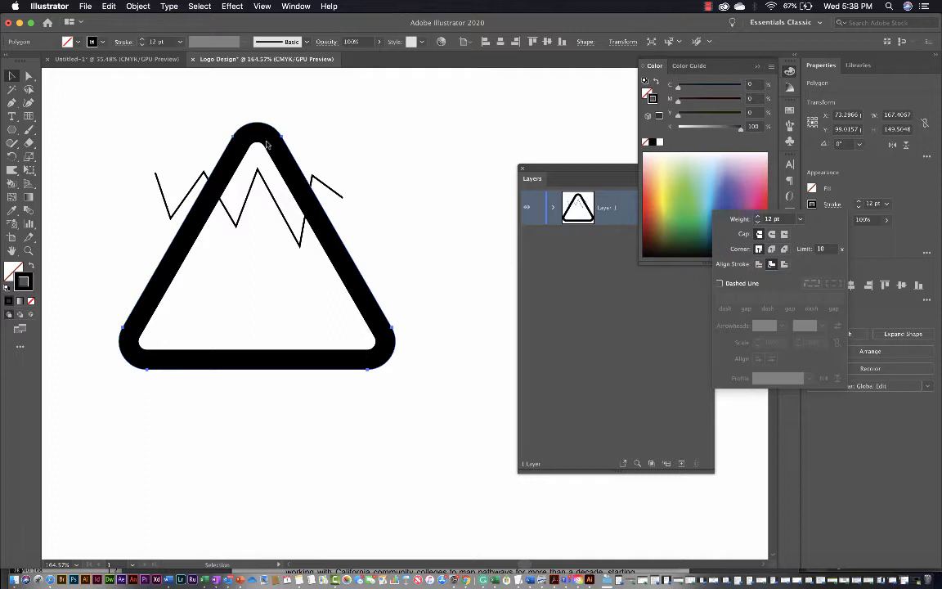
pyautogui.click(12, 77)
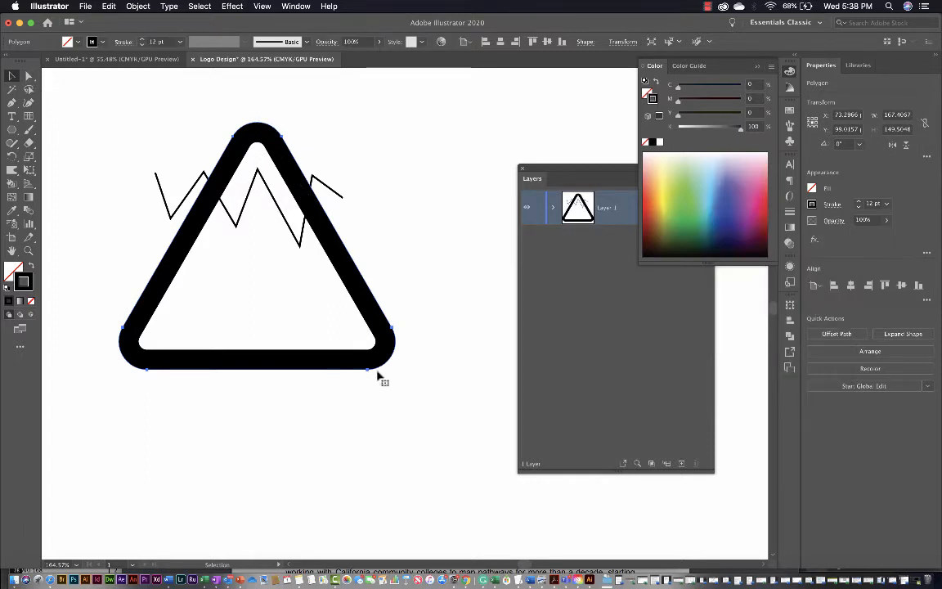
# - Try a thinner stroke weight on the triangle and restore it to 12 pt
pyautogui.click(859, 206)
pyautogui.click(859, 207)
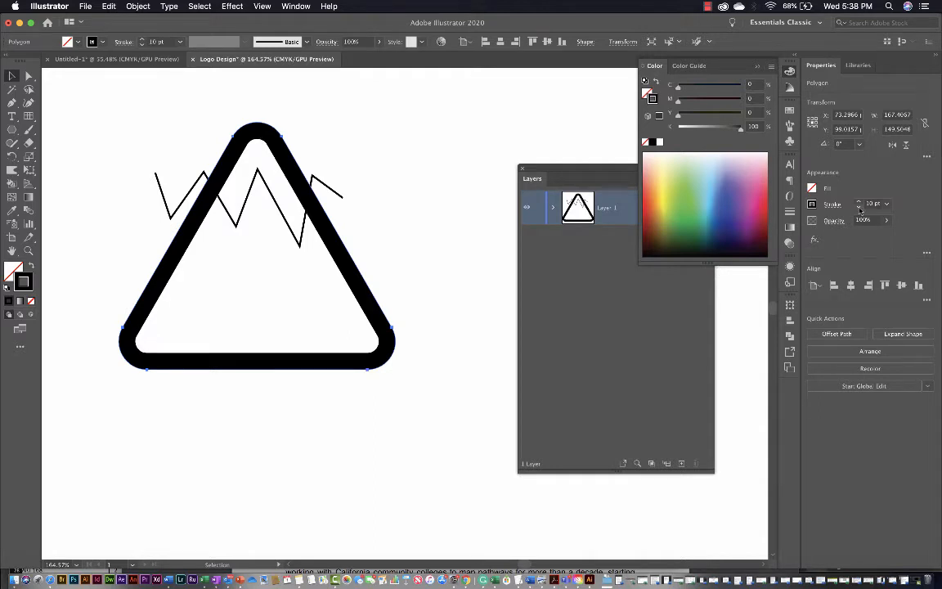
pyautogui.click(859, 207)
pyautogui.click(859, 202)
pyautogui.click(859, 201)
pyautogui.click(859, 202)
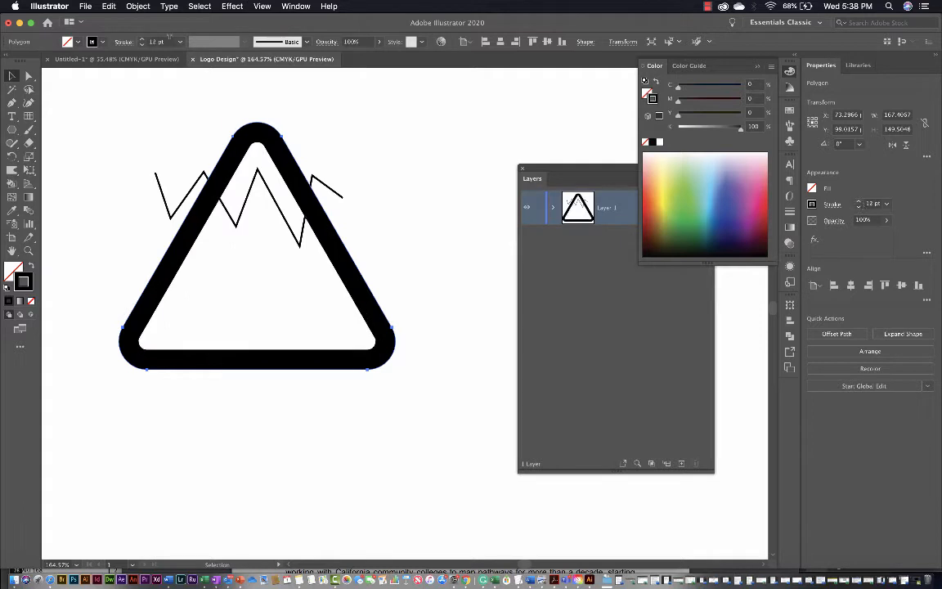
# - Round all three triangle corners further to a radius of about 24 pt with Direct Selection
pyautogui.click(248, 381)
pyautogui.click(250, 365)
pyautogui.click(28, 73)
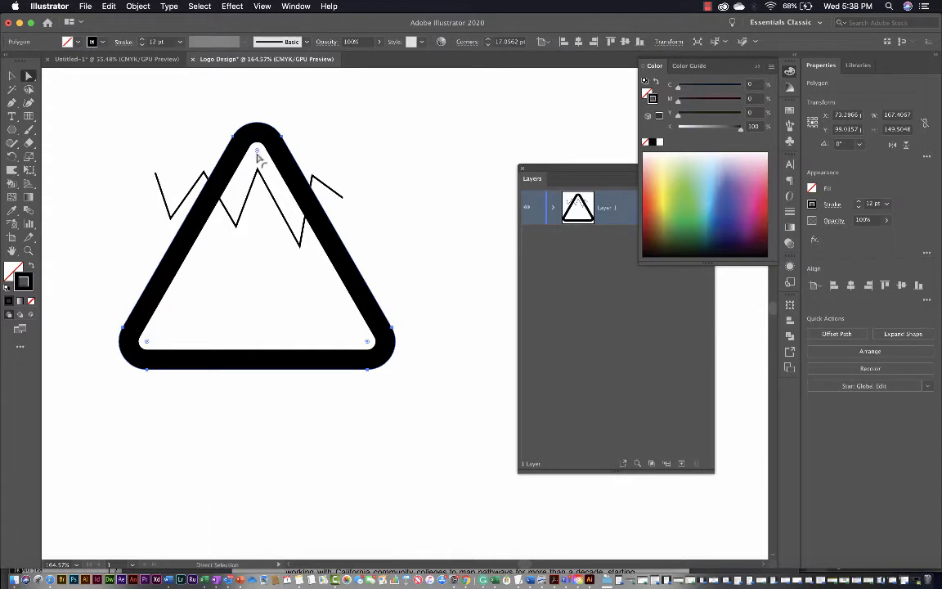
pyautogui.click(13, 76)
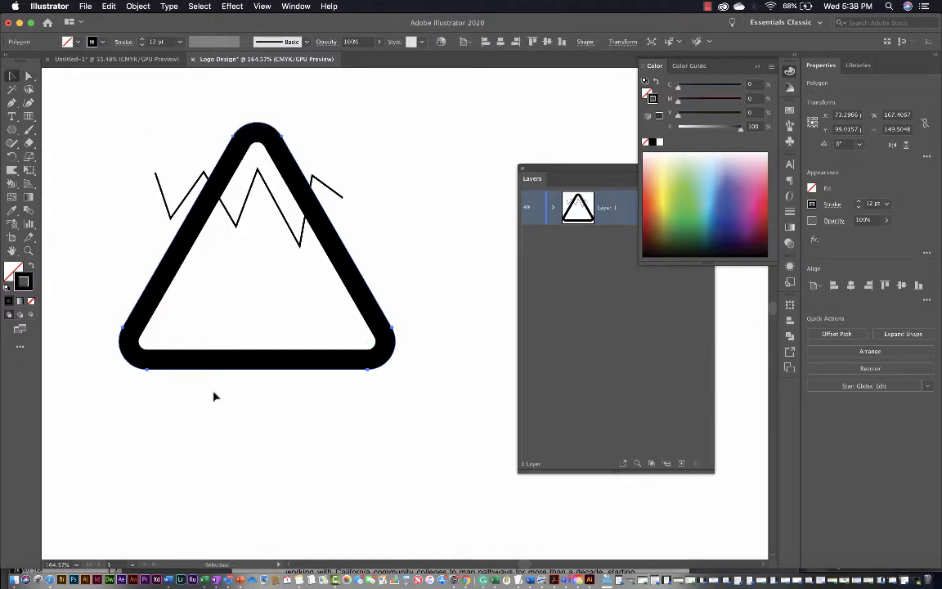
pyautogui.click(225, 424)
pyautogui.click(226, 372)
pyautogui.click(29, 76)
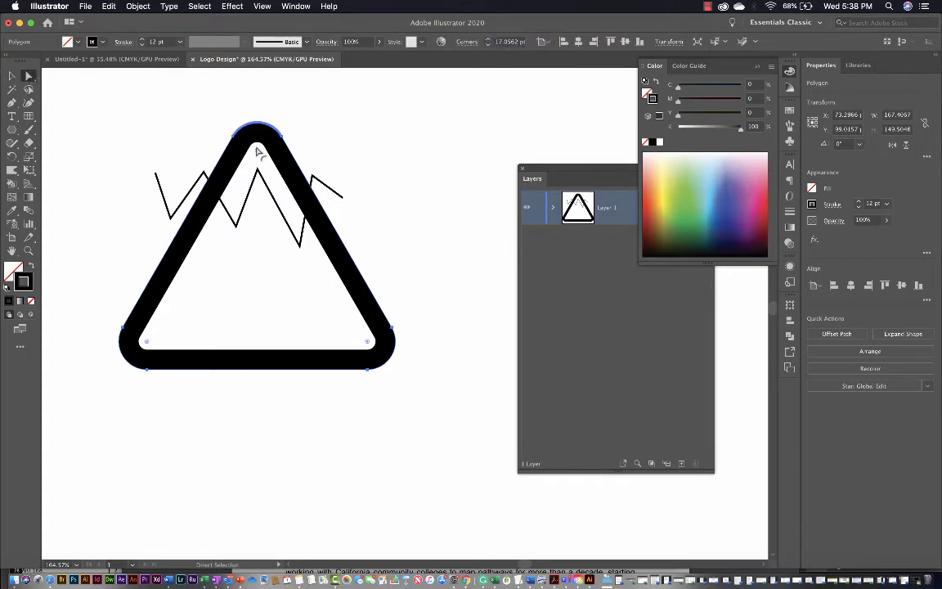
pyautogui.moveTo(256, 155); pyautogui.dragTo(258, 169)
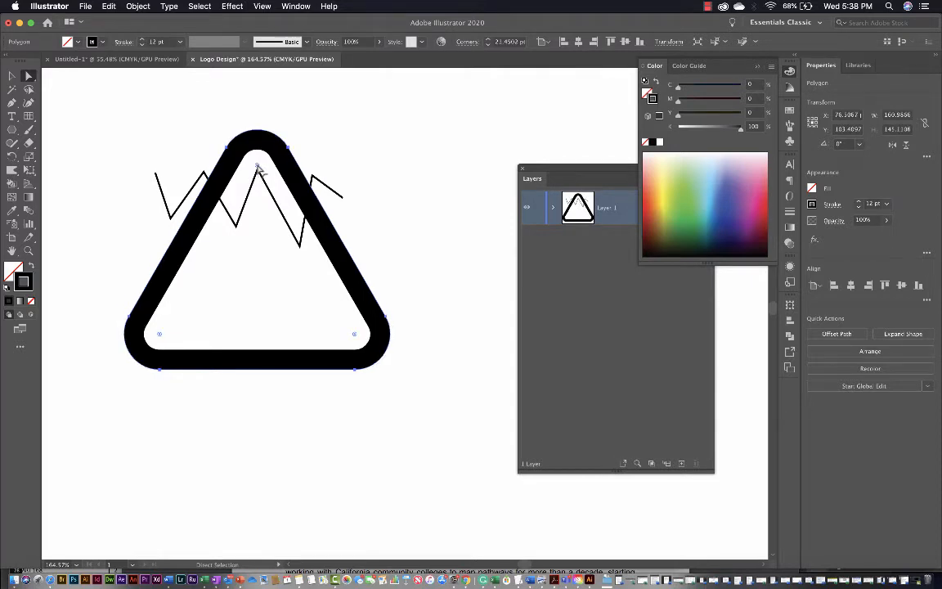
pyautogui.moveTo(258, 169); pyautogui.dragTo(256, 176)
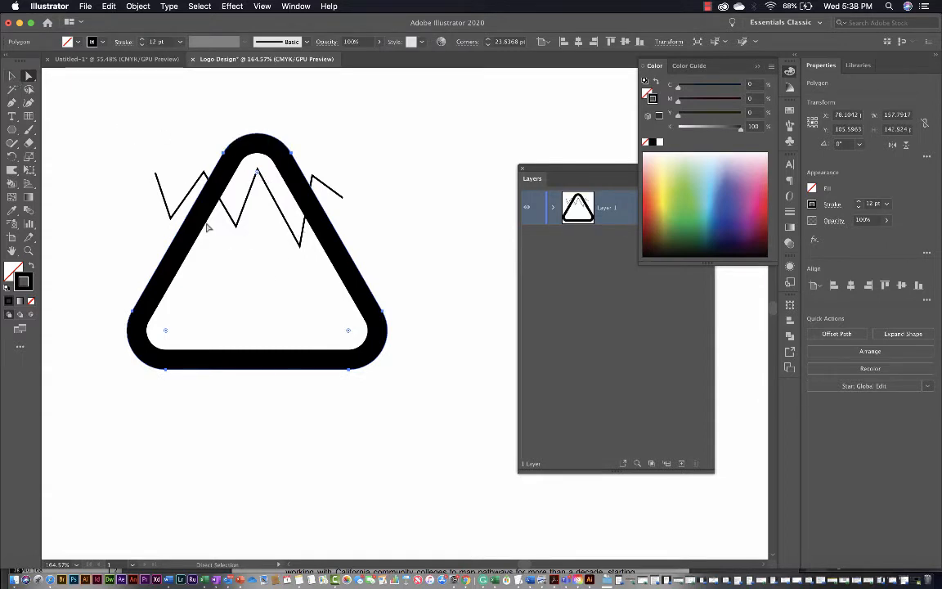
pyautogui.click(12, 76)
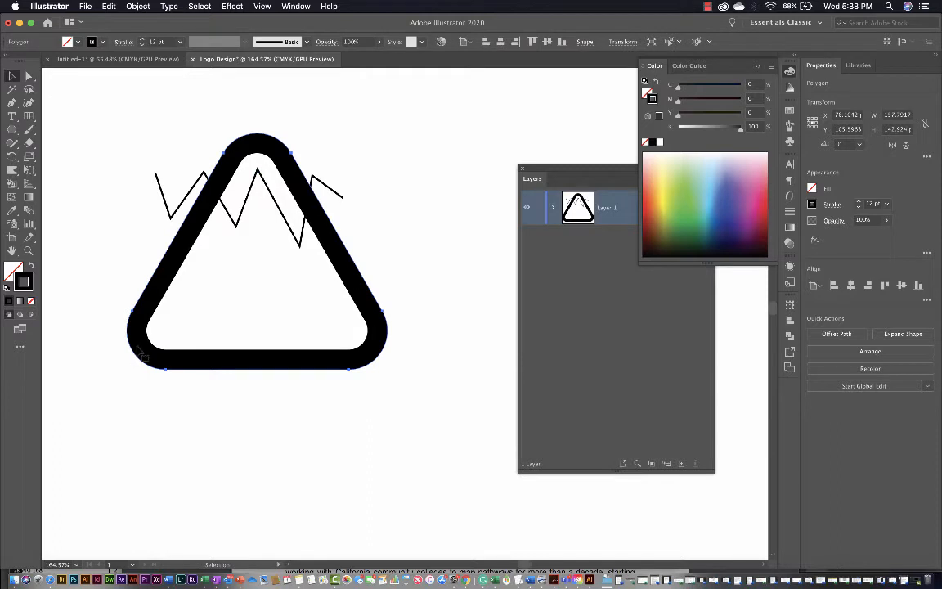
pyautogui.click(28, 76)
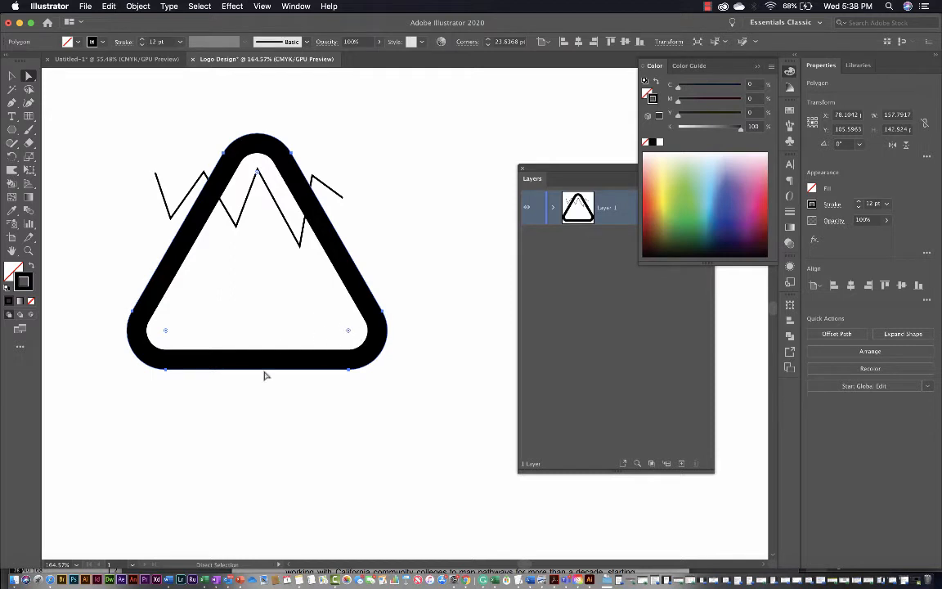
pyautogui.press('v')
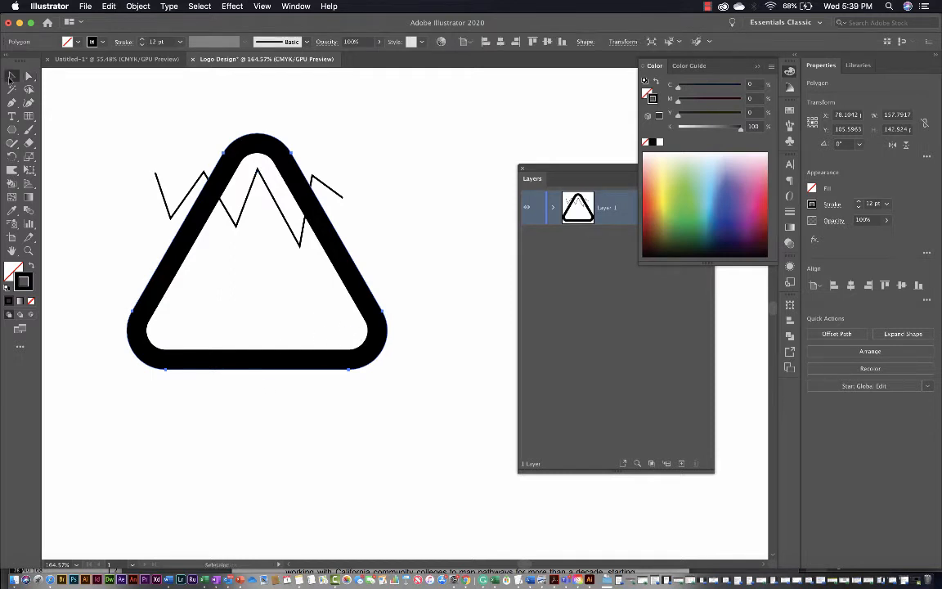
# - Move the zigzag line straight down inside the triangle to about Y 144 pt and deselect it
pyautogui.click(286, 242)
pyautogui.moveTo(286, 242); pyautogui.dragTo(286, 271)
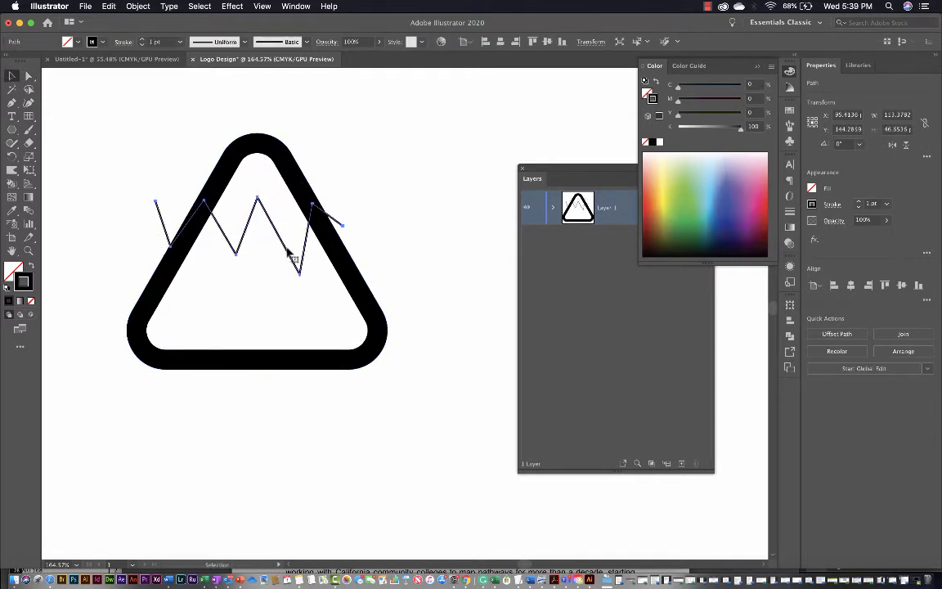
pyautogui.click(422, 372)
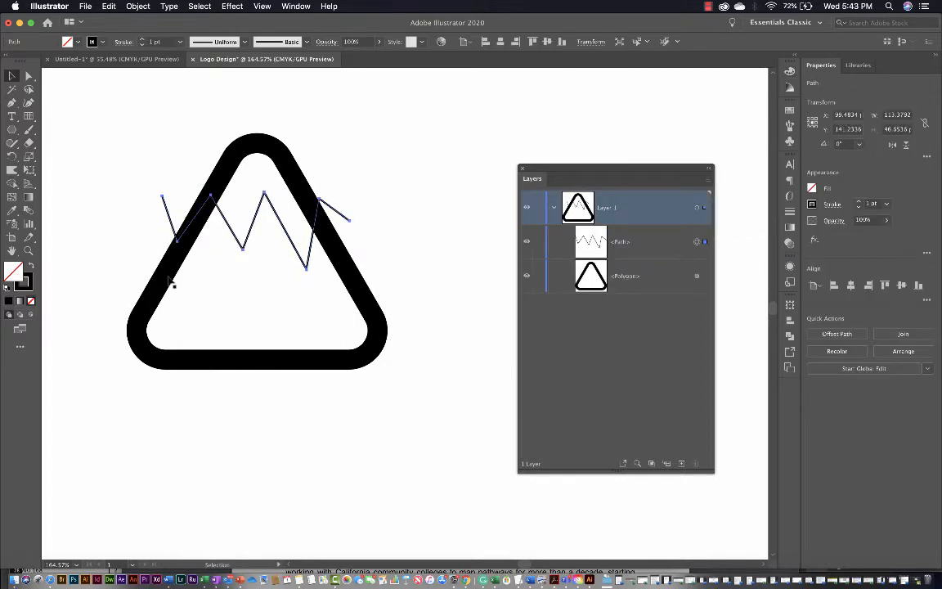
# - Expand the triangle's appearance to convert its stroke into a filled compound path
pyautogui.click(169, 280)
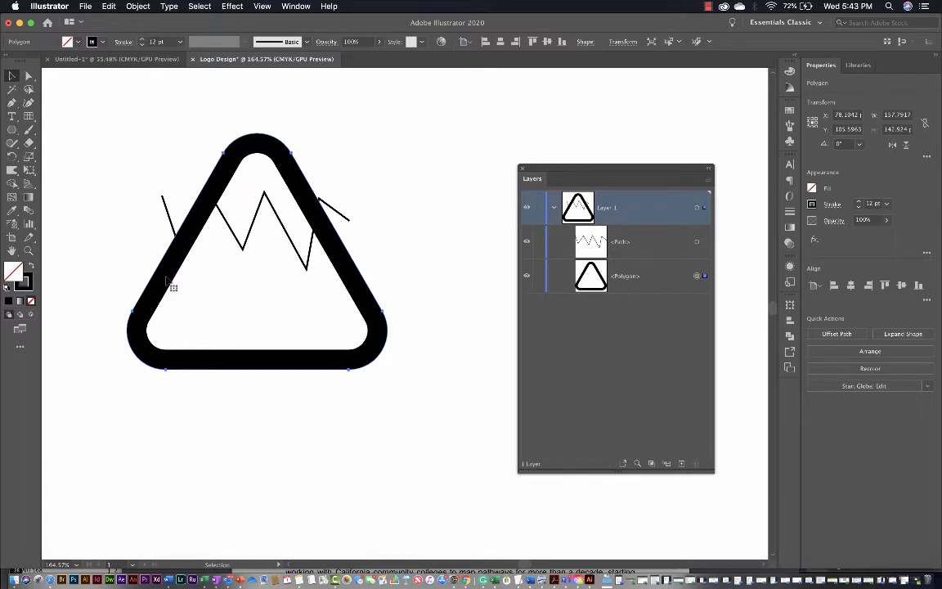
pyautogui.click(137, 6)
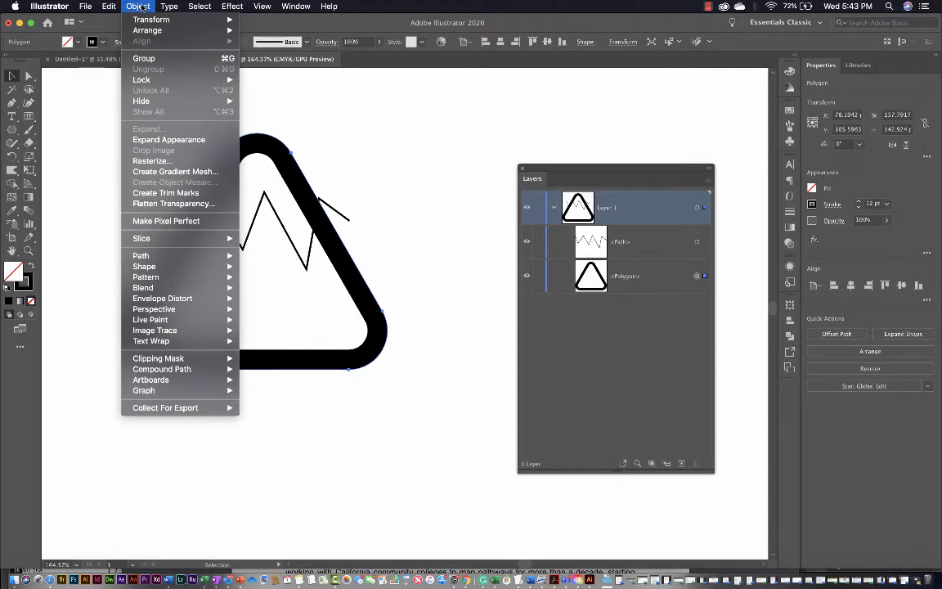
pyautogui.click(173, 142)
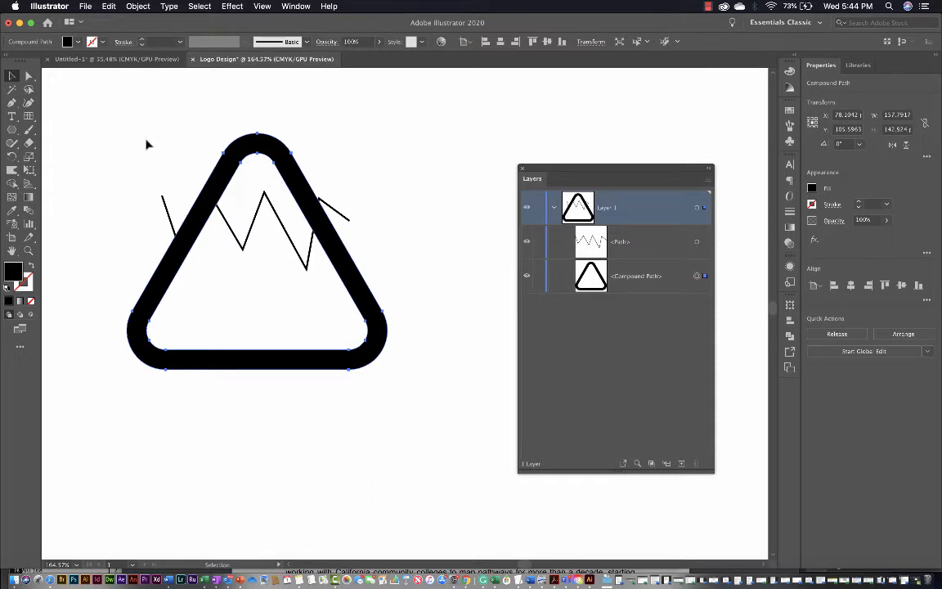
# - Select both shapes and merge the area below the zigzag with the whole triangle frame using Shape Builder, keeping the snowcap area open
pyautogui.moveTo(146, 144); pyautogui.dragTo(316, 300)
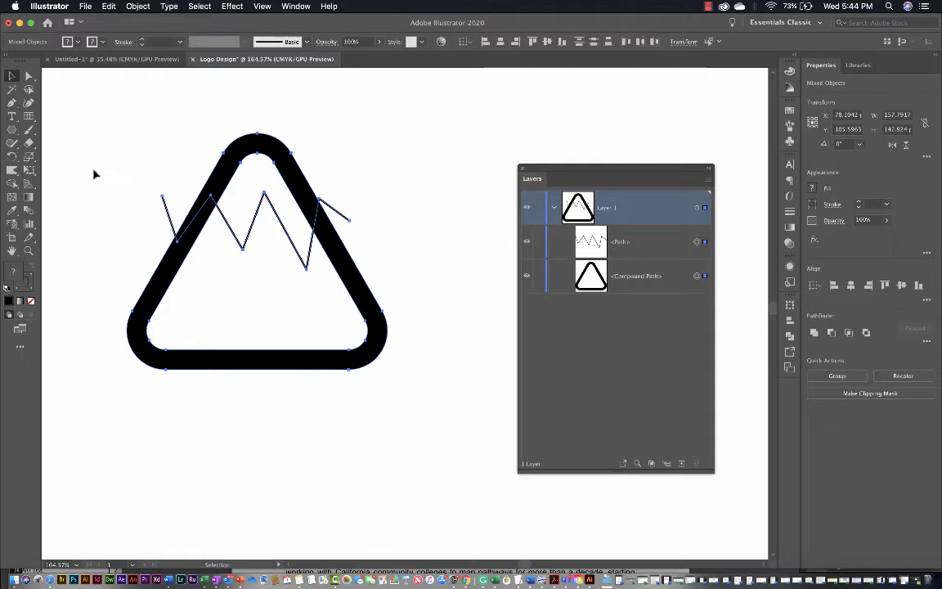
pyautogui.click(12, 184)
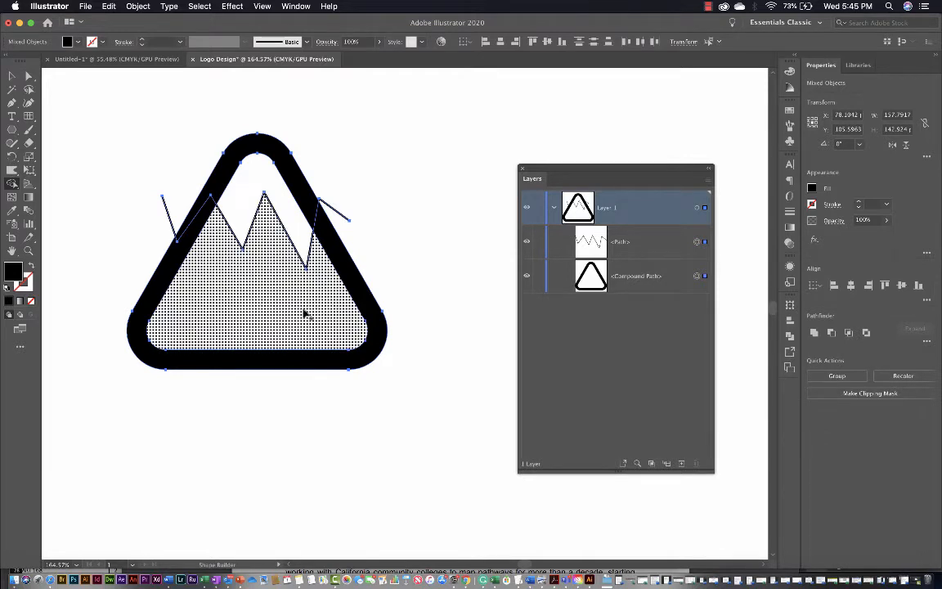
pyautogui.moveTo(325, 301)
pyautogui.mouseDown()
pyautogui.moveTo(325, 295)
pyautogui.moveTo(336, 259)
pyautogui.moveTo(326, 283)
pyautogui.mouseUp()
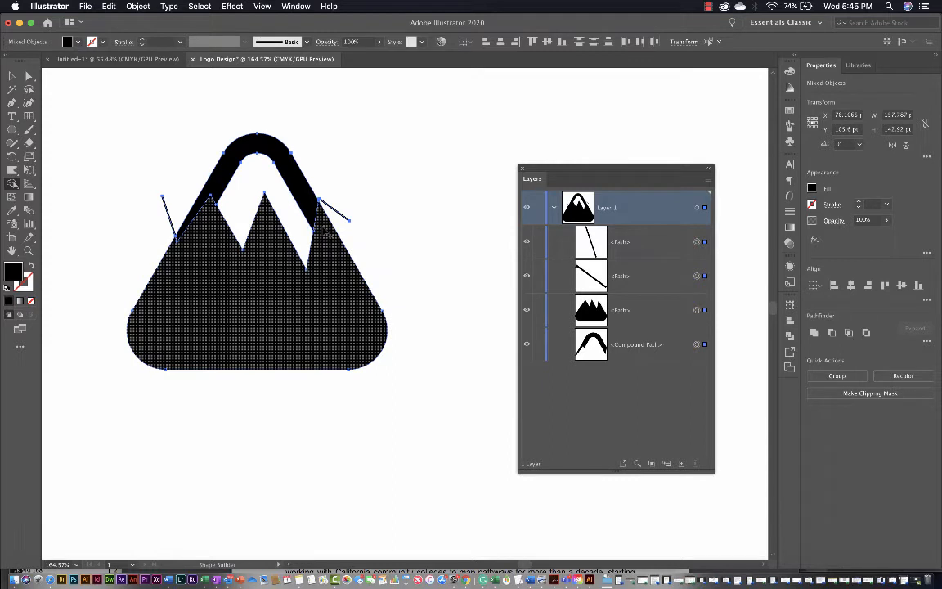
pyautogui.moveTo(324, 229); pyautogui.dragTo(283, 195)
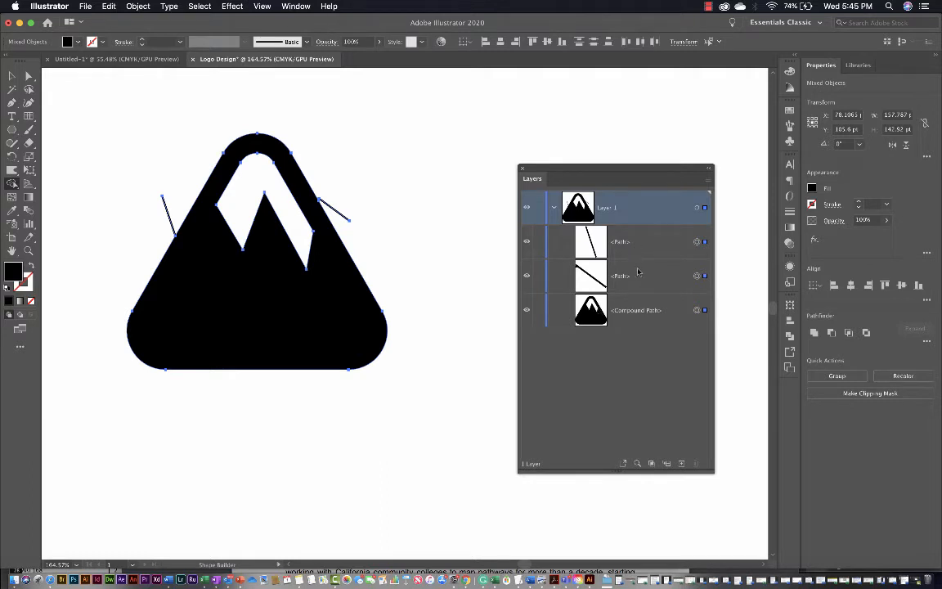
# - Delete the two leftover line pieces outside the triangle, keeping only the mountain compound path, and select it
pyautogui.click(704, 243)
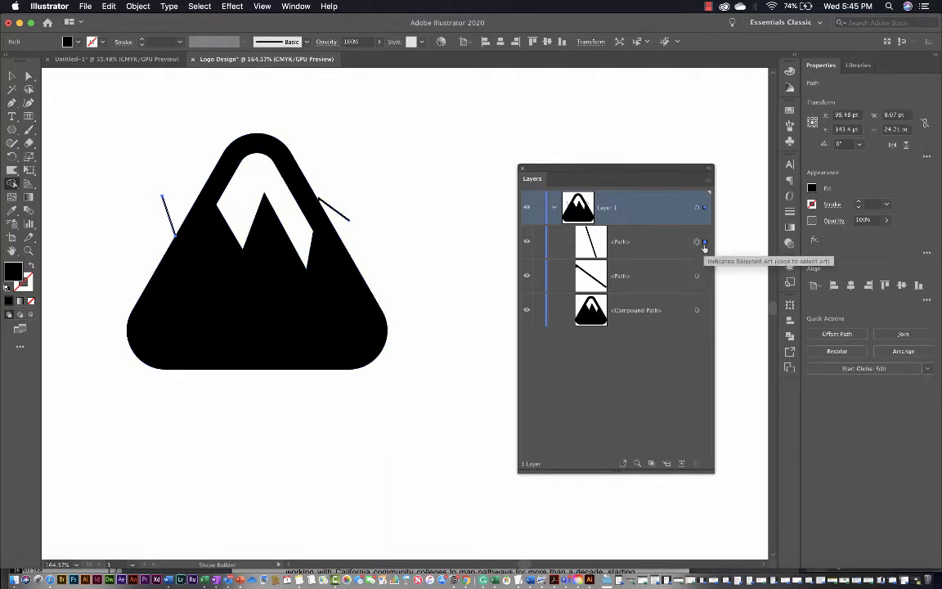
pyautogui.keyDown('shift'); pyautogui.click(704, 276); pyautogui.keyUp('shift')
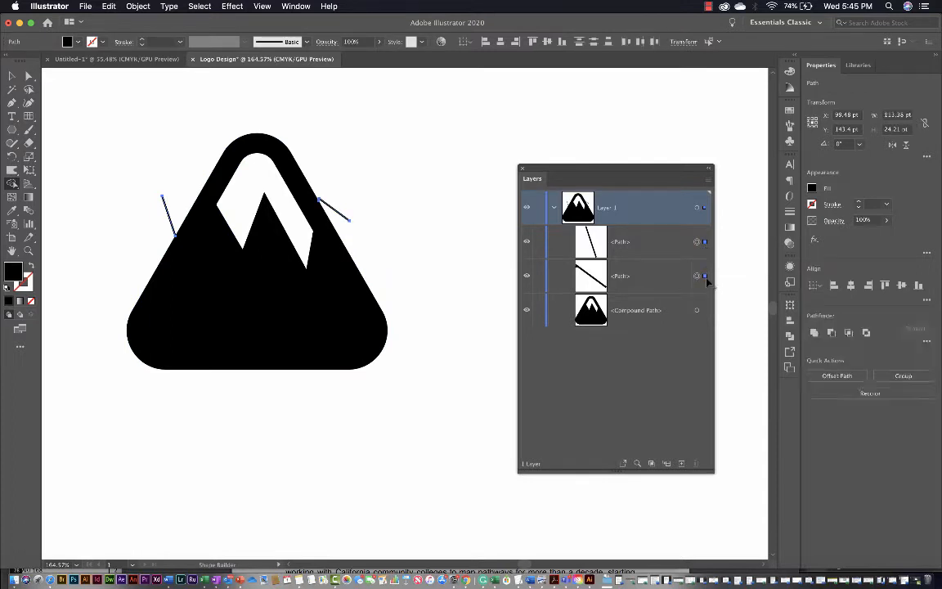
pyautogui.press('Delete')
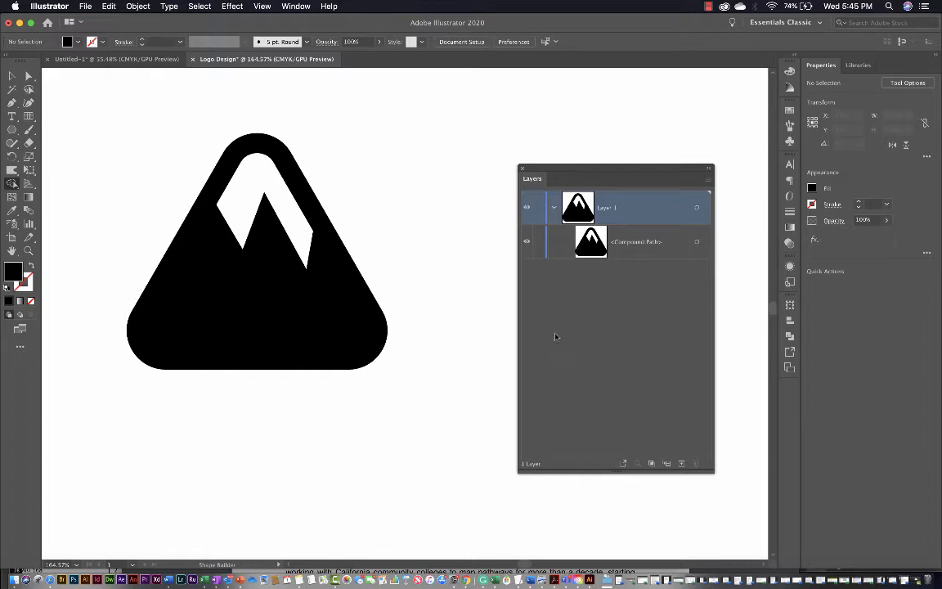
pyautogui.click(704, 243)
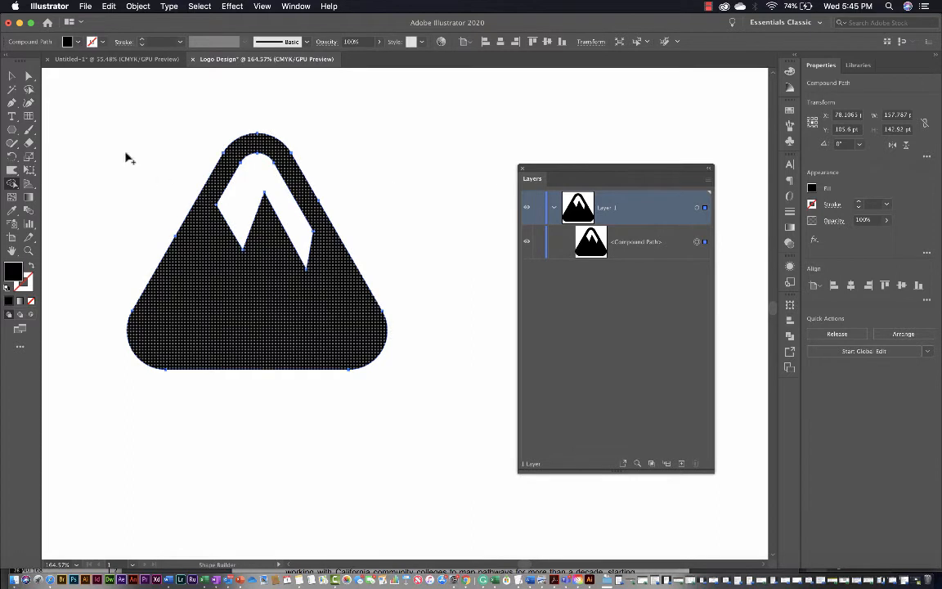
# - Draw a rectangle about 82 by 52 pt over the mountain's upper-left side and fill it with orange
pyautogui.click(13, 129)
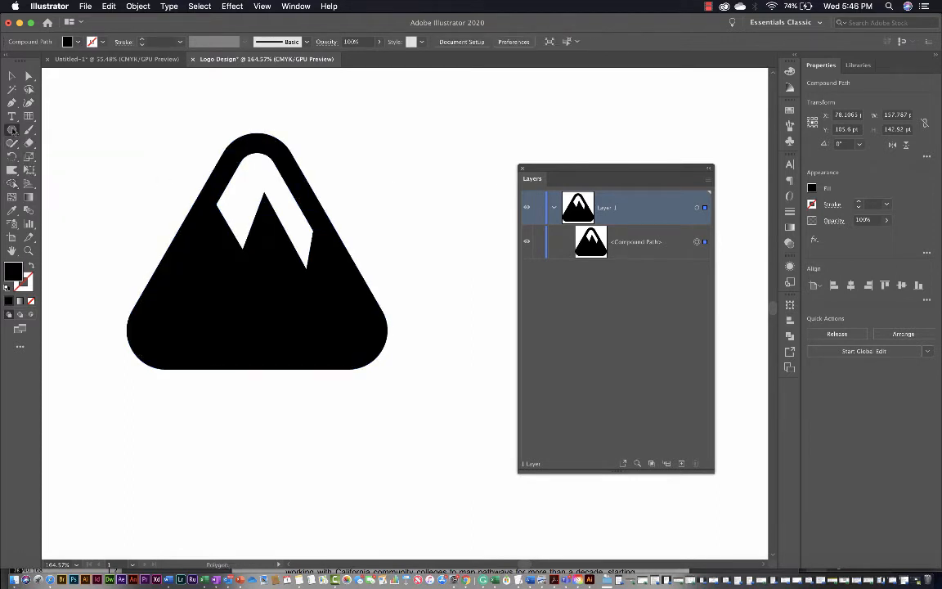
pyautogui.moveTo(12, 129); pyautogui.dragTo(46, 131)
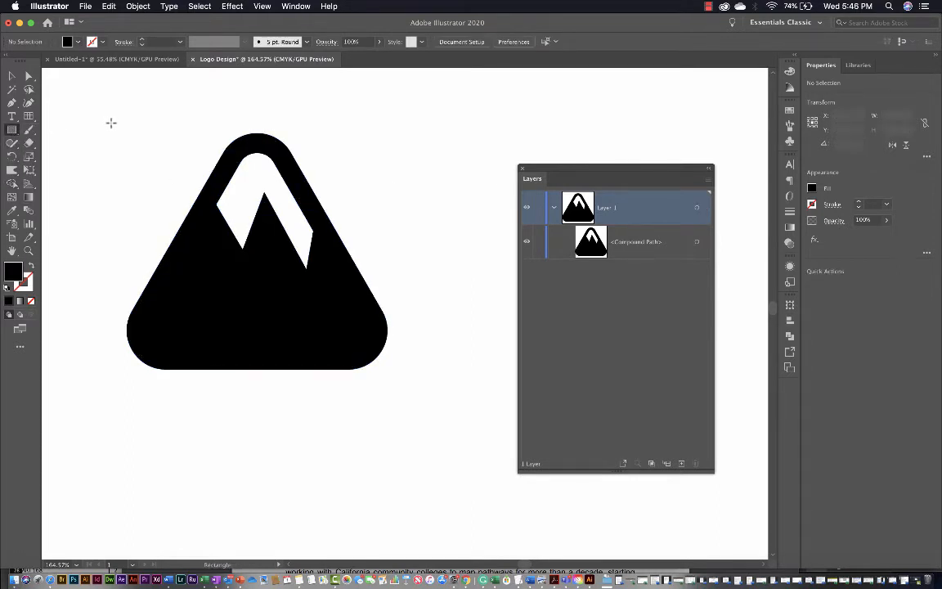
pyautogui.moveTo(104, 114); pyautogui.dragTo(241, 198)
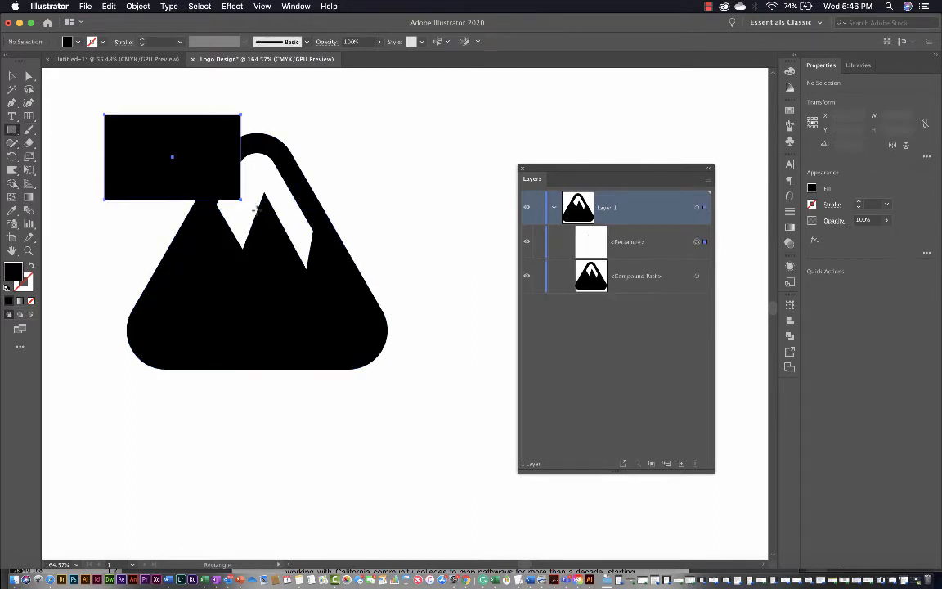
pyautogui.click(789, 111)
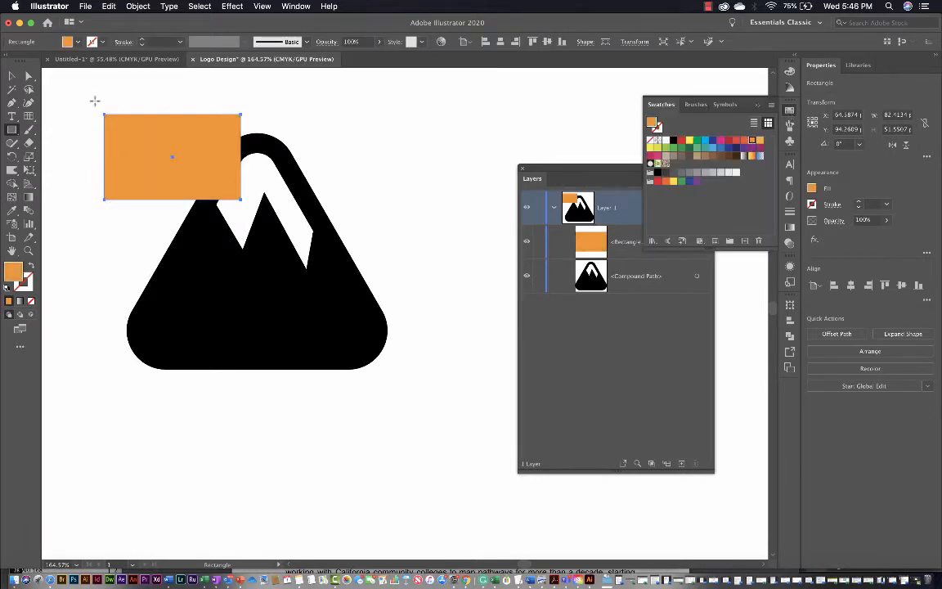
# - Move the orange rectangle over the snowcap, send it behind the mountain and deselect it
pyautogui.click(12, 75)
pyautogui.moveTo(133, 148); pyautogui.dragTo(185, 160)
pyautogui.press('super+shift+bracketleft')
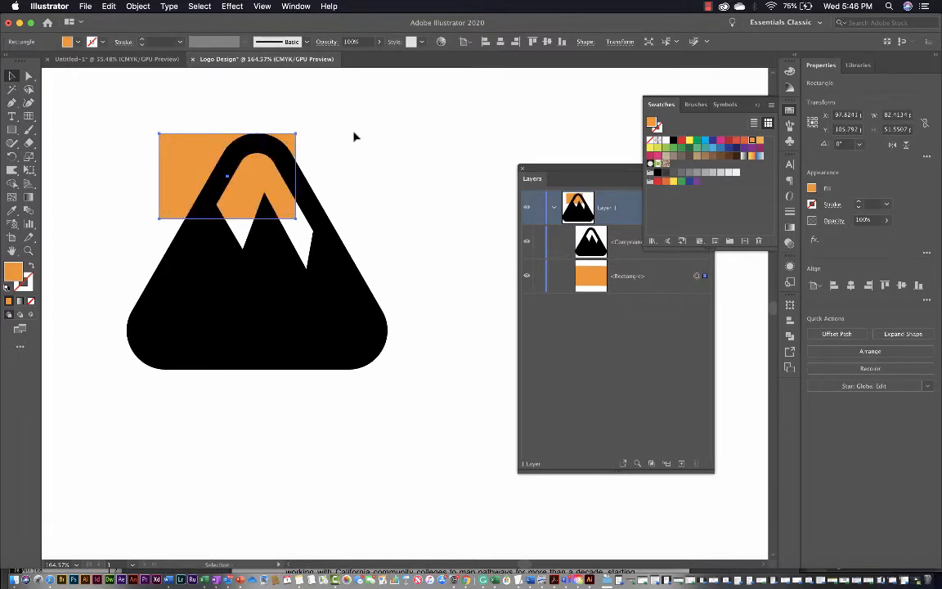
pyautogui.click(320, 121)
pyautogui.click(757, 107)
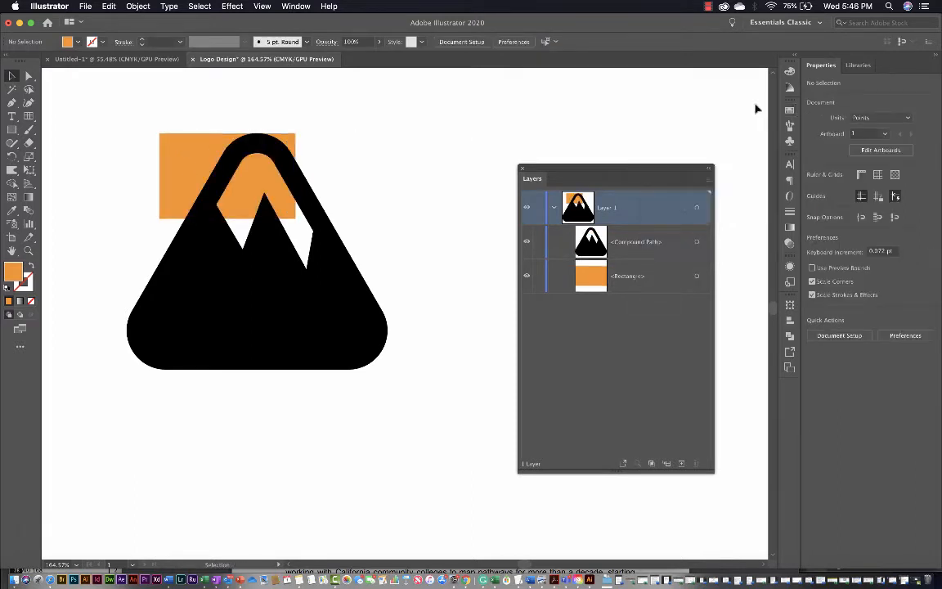
# - Shift the orange rectangle around behind the snowcap opening to check its transparency, and delete the rectangle
pyautogui.moveTo(176, 169); pyautogui.dragTo(146, 168)
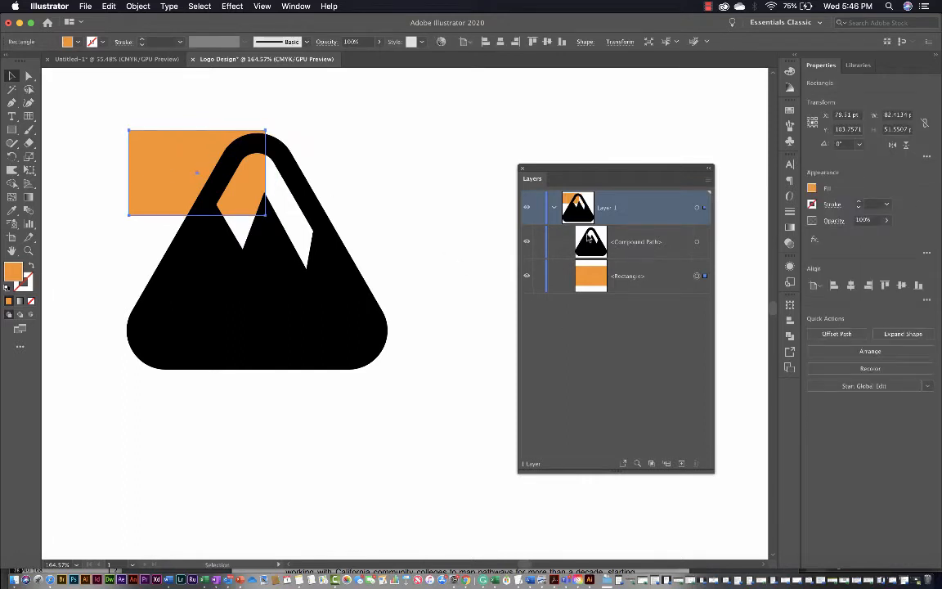
pyautogui.click(330, 146)
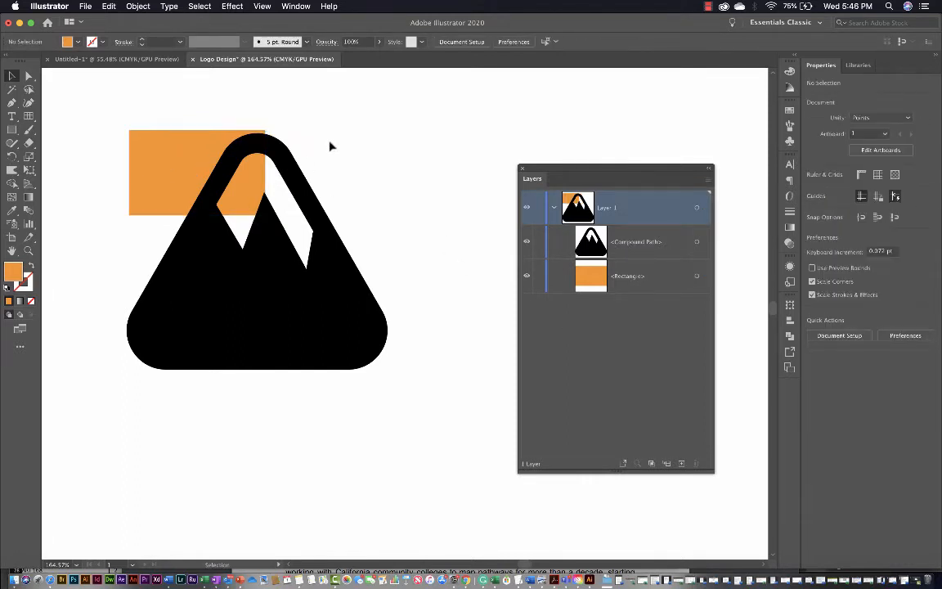
pyautogui.moveTo(157, 173); pyautogui.dragTo(153, 215)
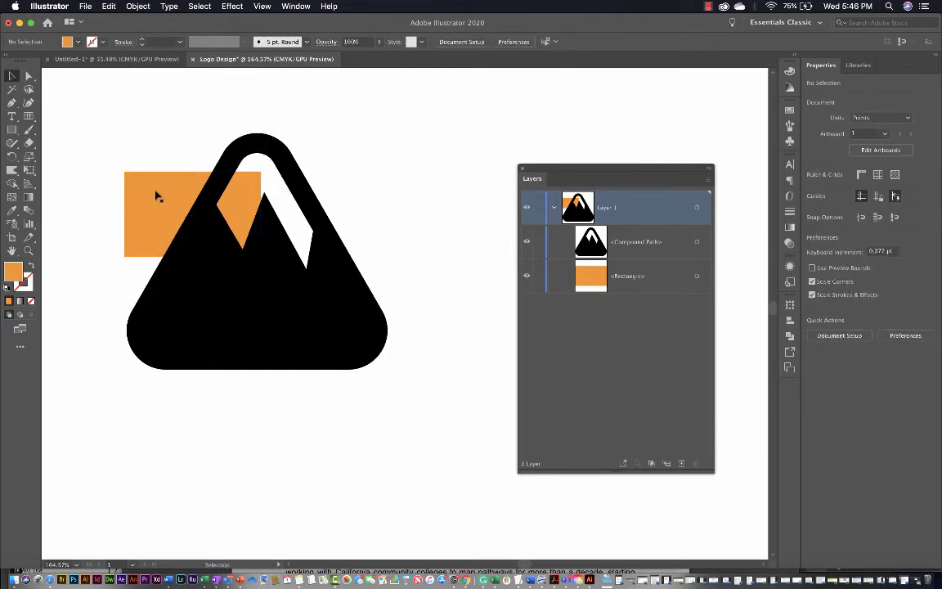
pyautogui.press('Delete')
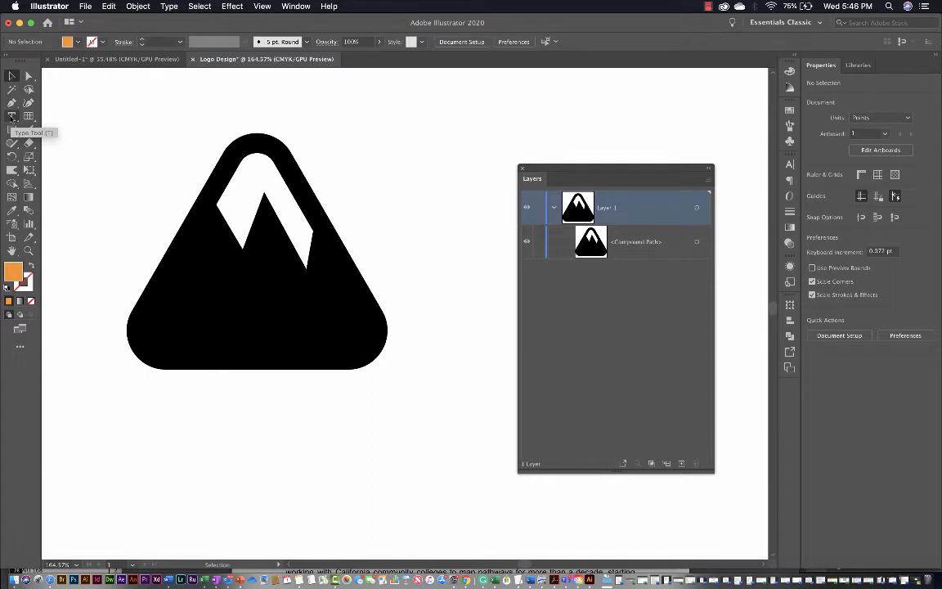
# - Add the point text "CO" just below the mountain
pyautogui.click(12, 117)
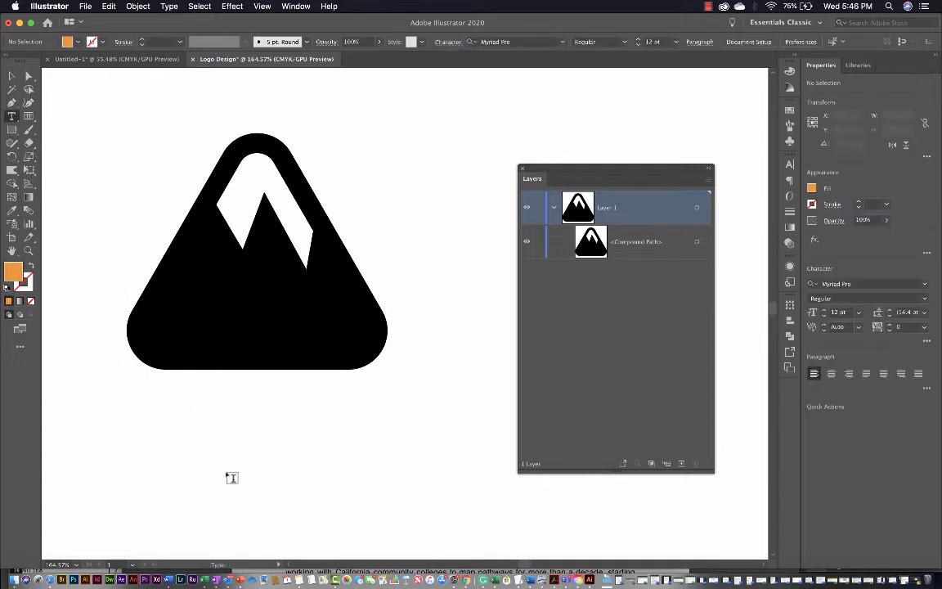
pyautogui.click(248, 415)
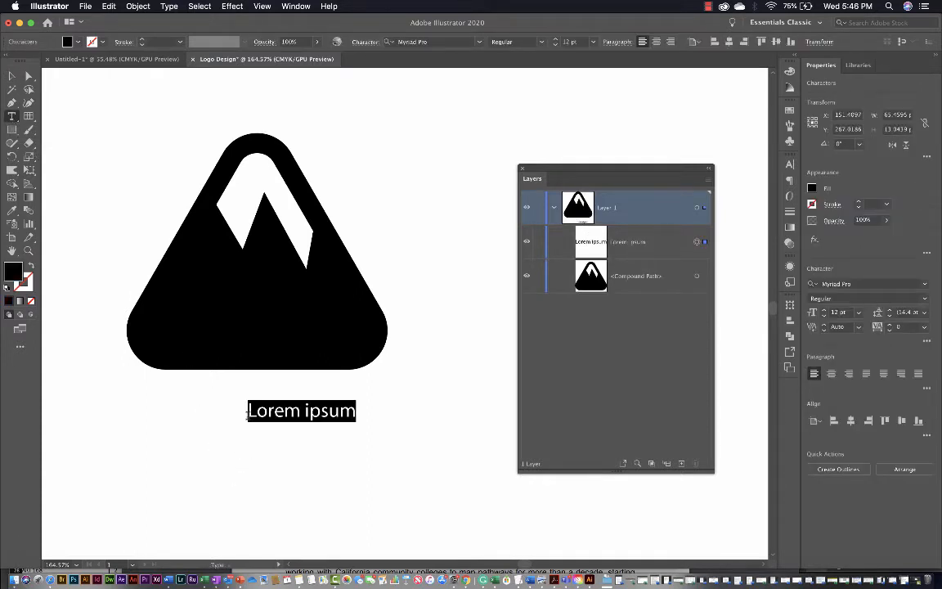
pyautogui.write('CO')
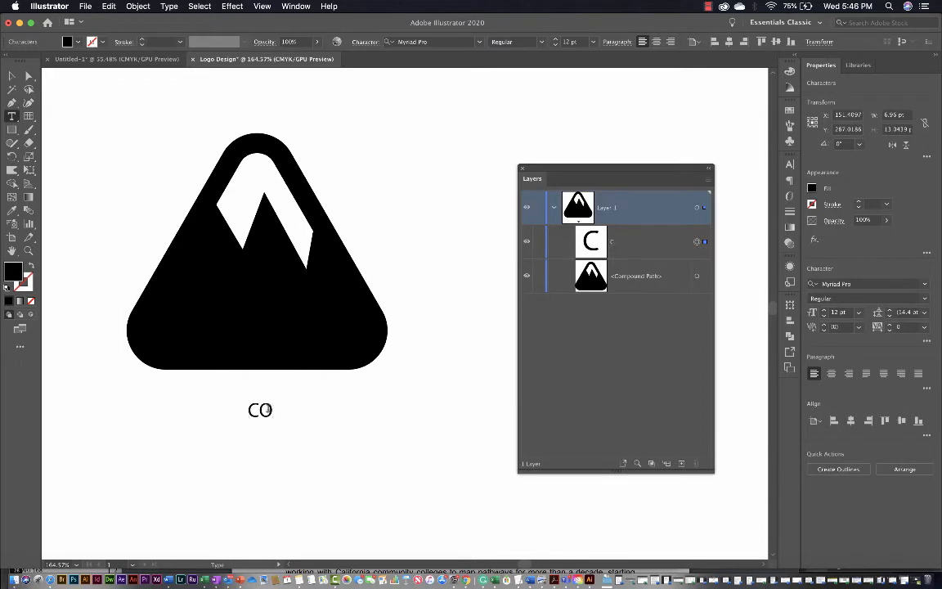
# - Set the font of the CO text to Gill Sans
pyautogui.moveTo(271, 409); pyautogui.dragTo(241, 401)
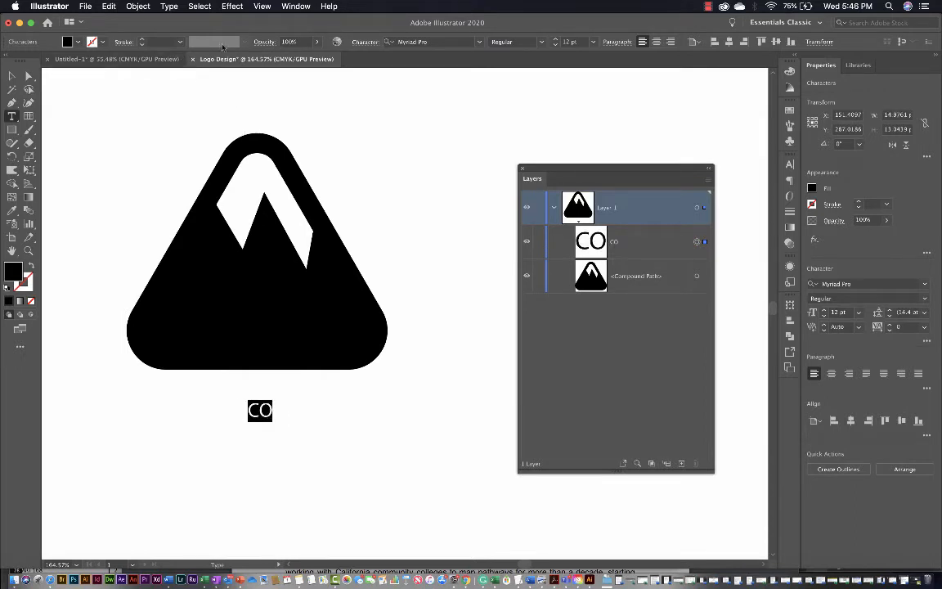
pyautogui.click(480, 41)
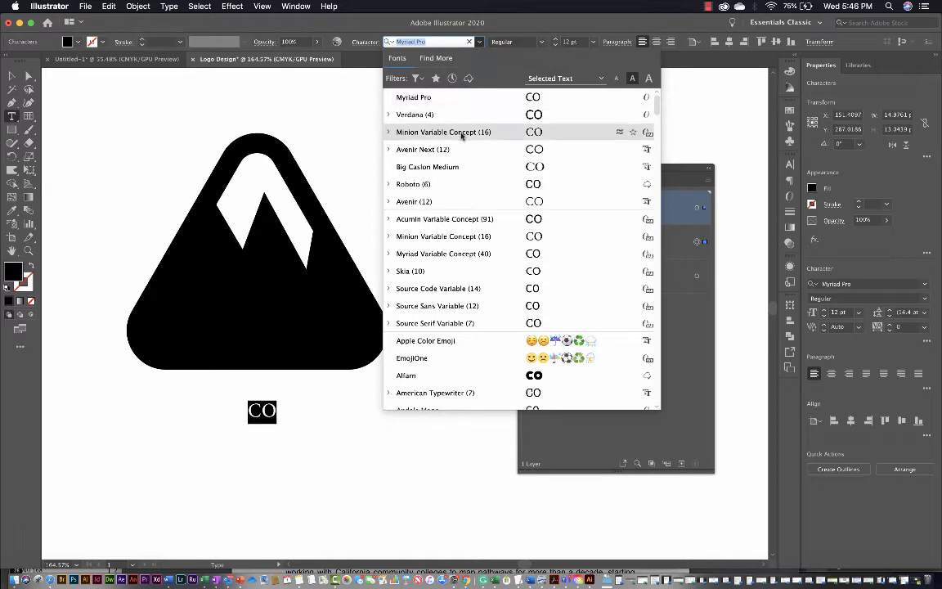
pyautogui.scroll(-10, 457, 224)
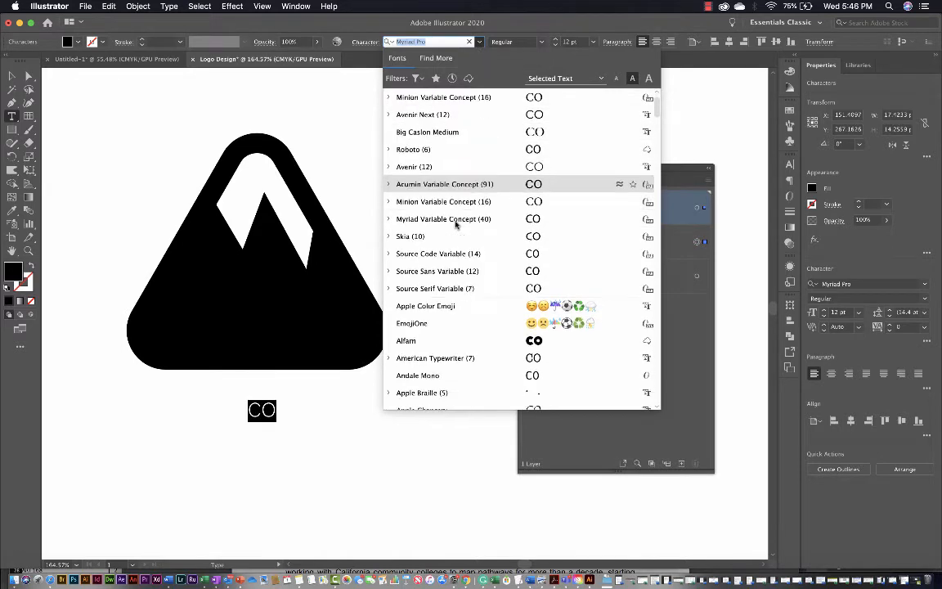
pyautogui.scroll(-20, 454, 222)
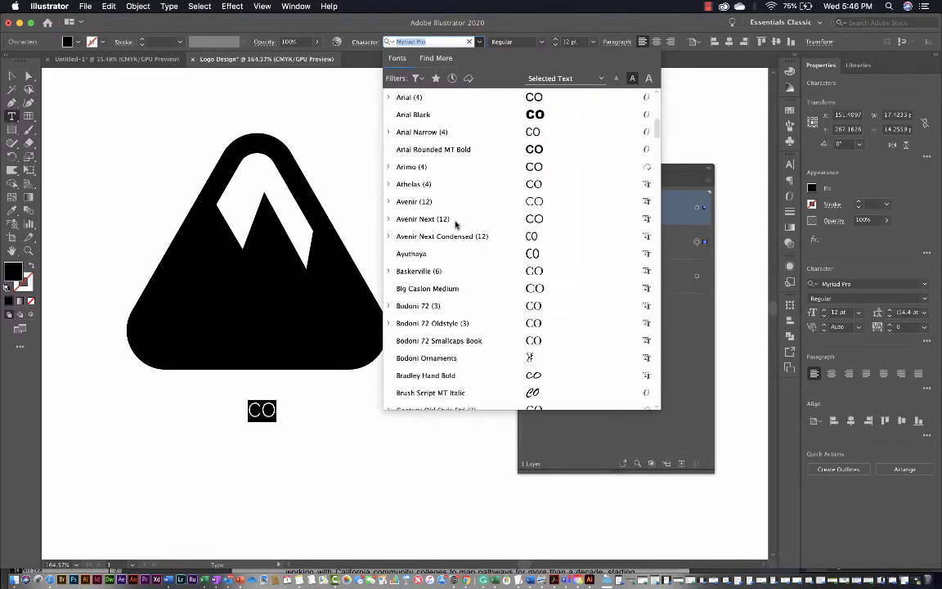
pyautogui.scroll(3, 453, 220)
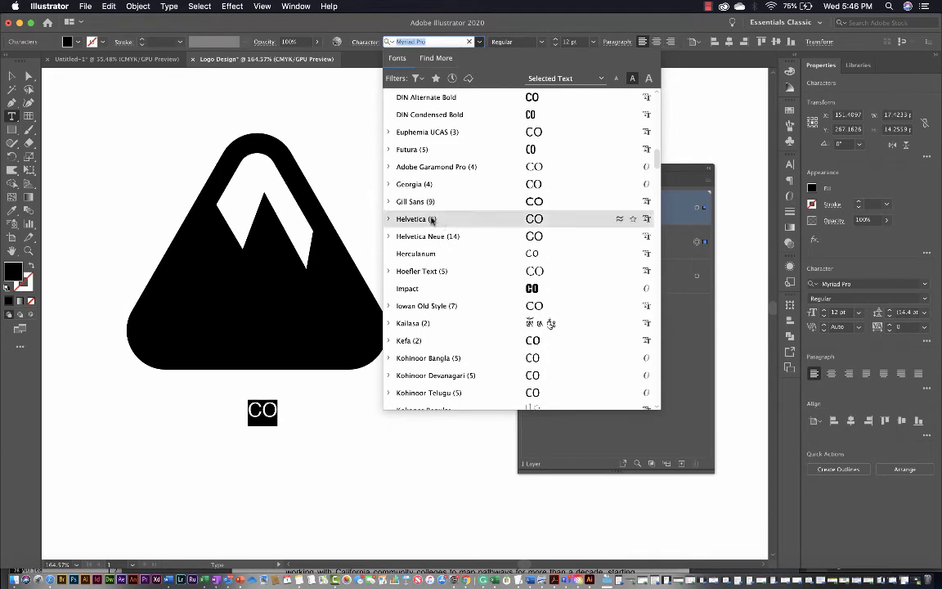
pyautogui.click(431, 201)
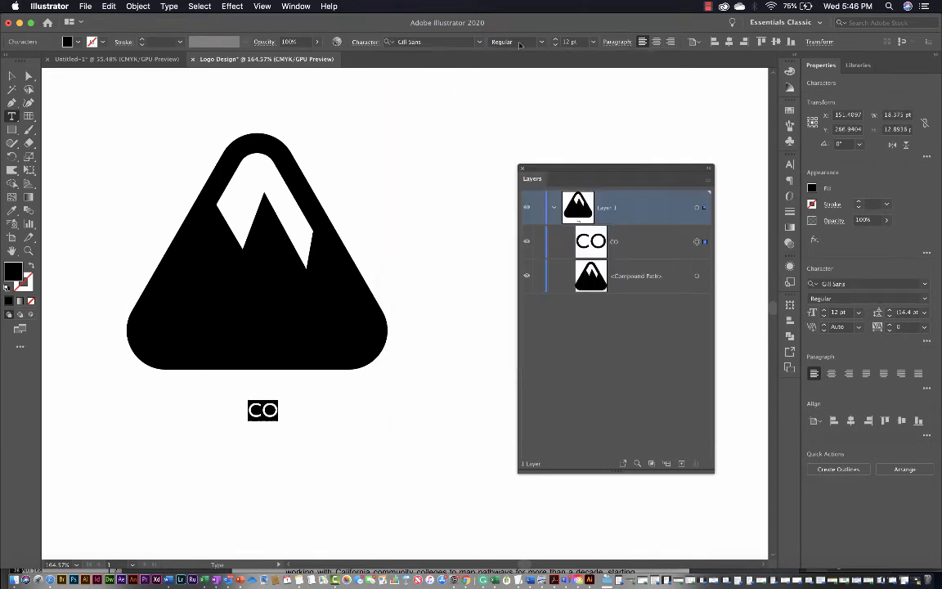
# - Set the CO text size to 60 pt and move the text to just beneath the mountain, roughly centered
pyautogui.click(593, 44)
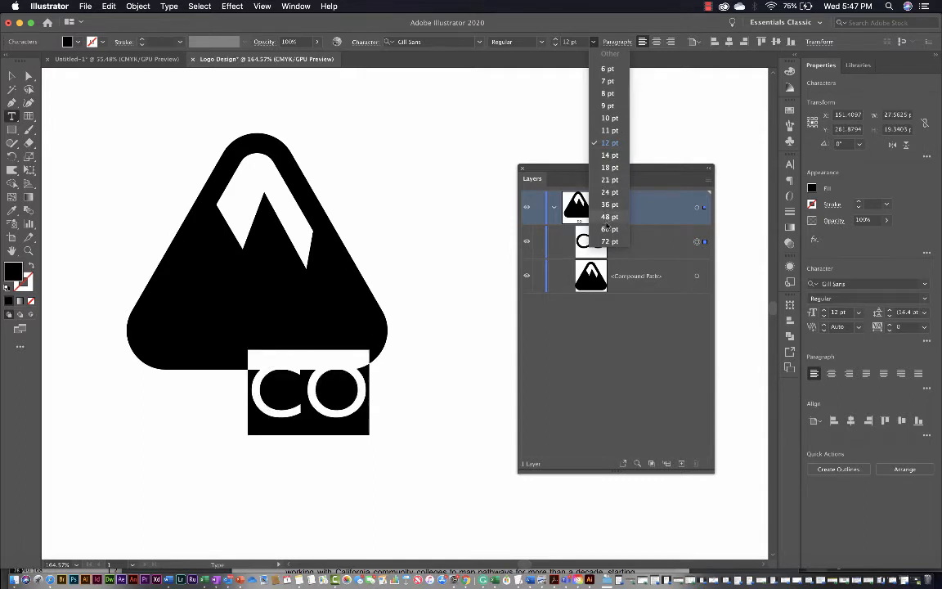
pyautogui.click(610, 229)
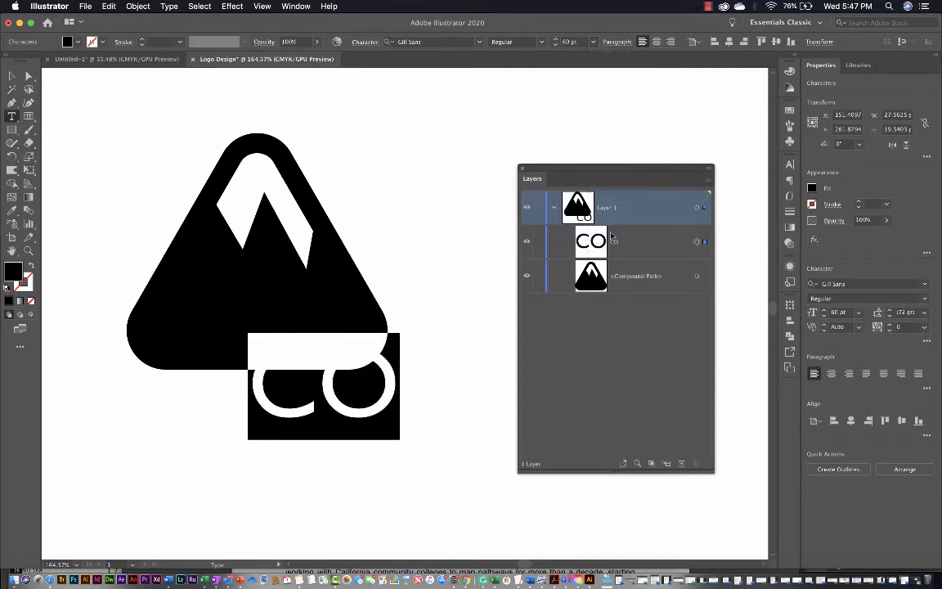
pyautogui.click(12, 76)
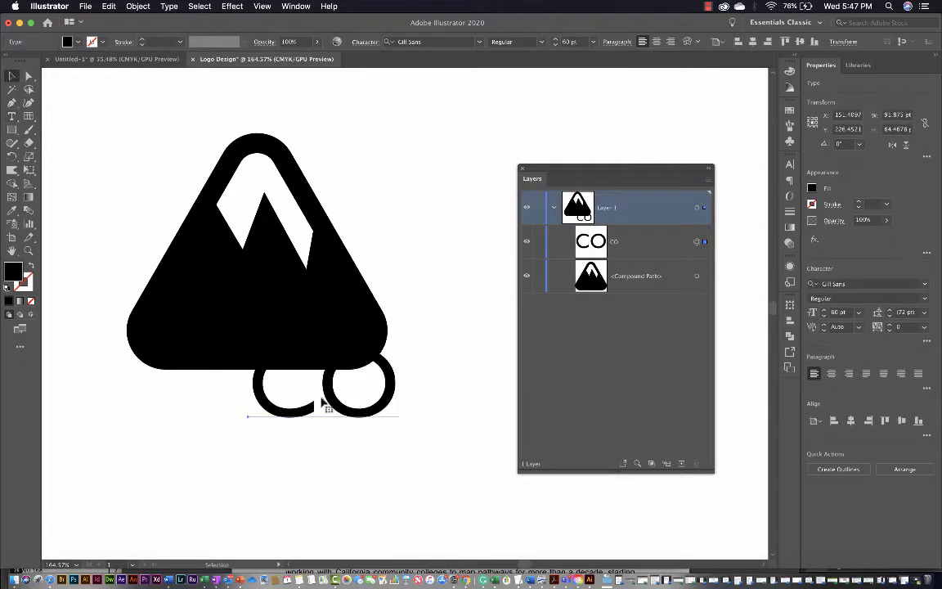
pyautogui.moveTo(332, 402); pyautogui.dragTo(273, 426)
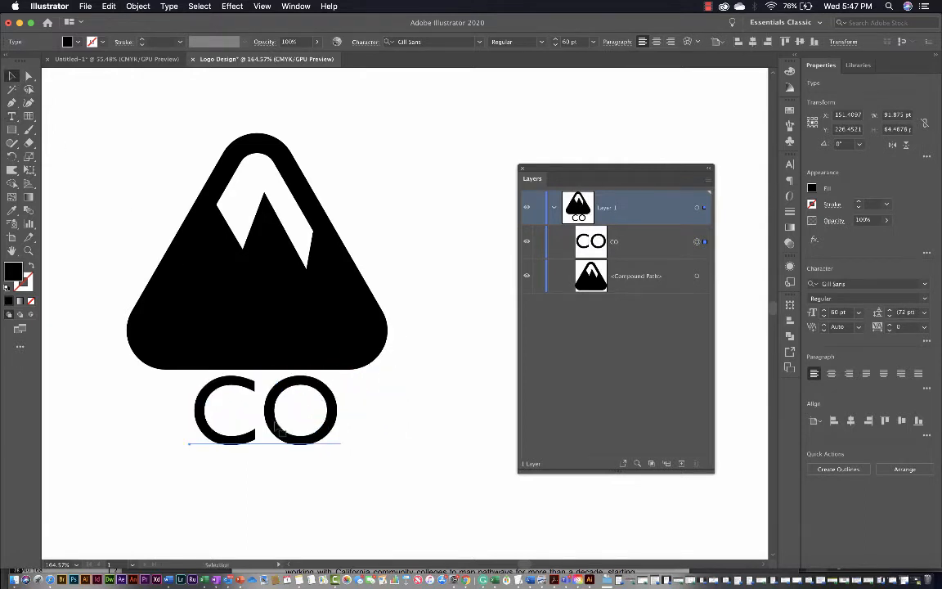
# - Fill both letters of the CO text with a bright green of about C 60, M 0, Y 100, K 0
pyautogui.doubleClick(291, 400)
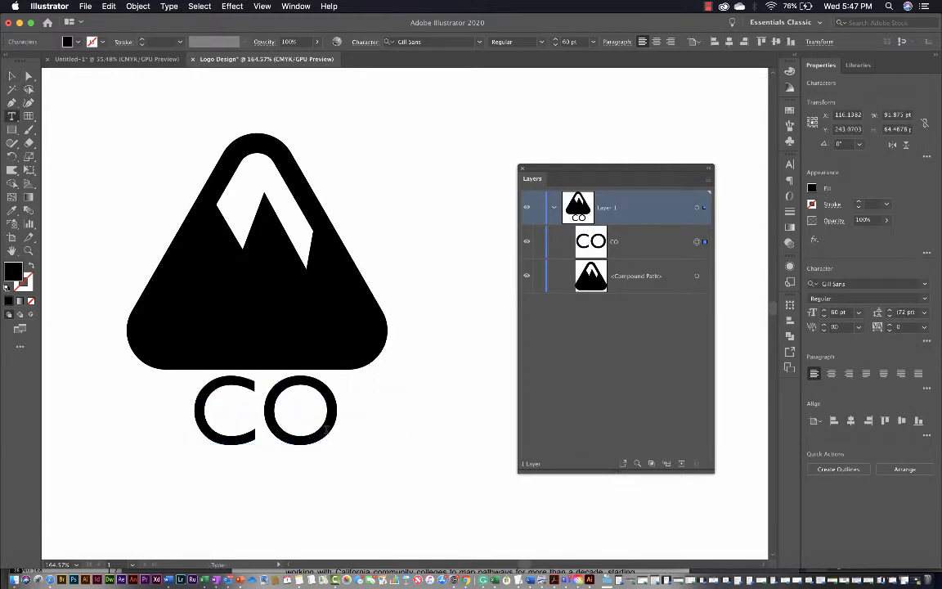
pyautogui.press('super+a')
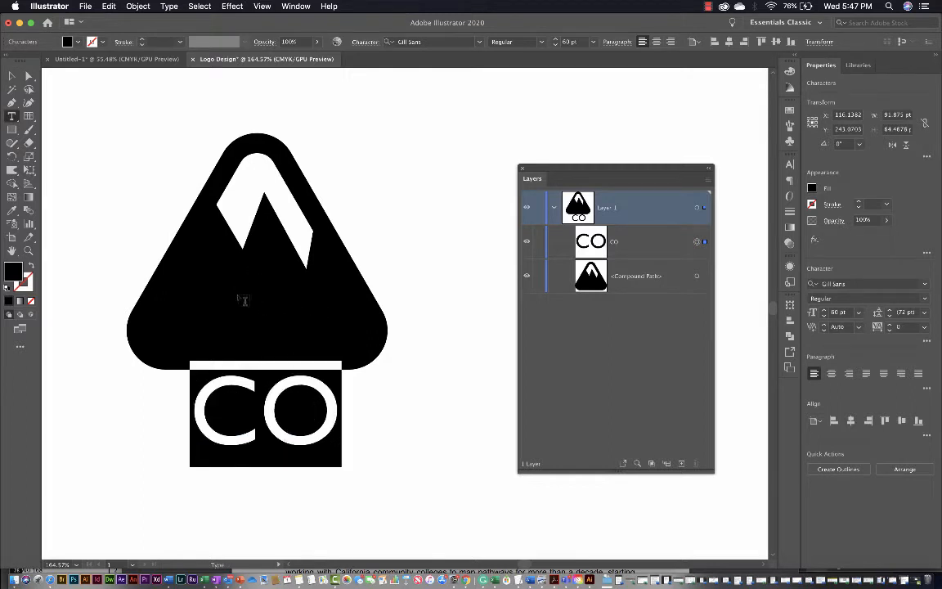
pyautogui.click(790, 71)
pyautogui.click(659, 143)
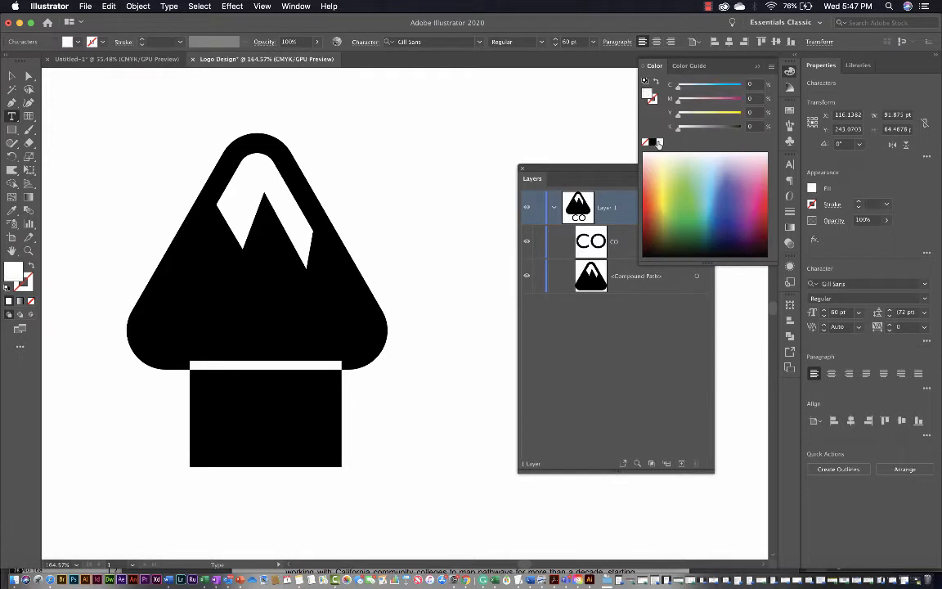
pyautogui.click(698, 188)
# - Move the green CO text onto the lower half of the mountain, to about X 114 pt, Y 180 pt
pyautogui.click(10, 75)
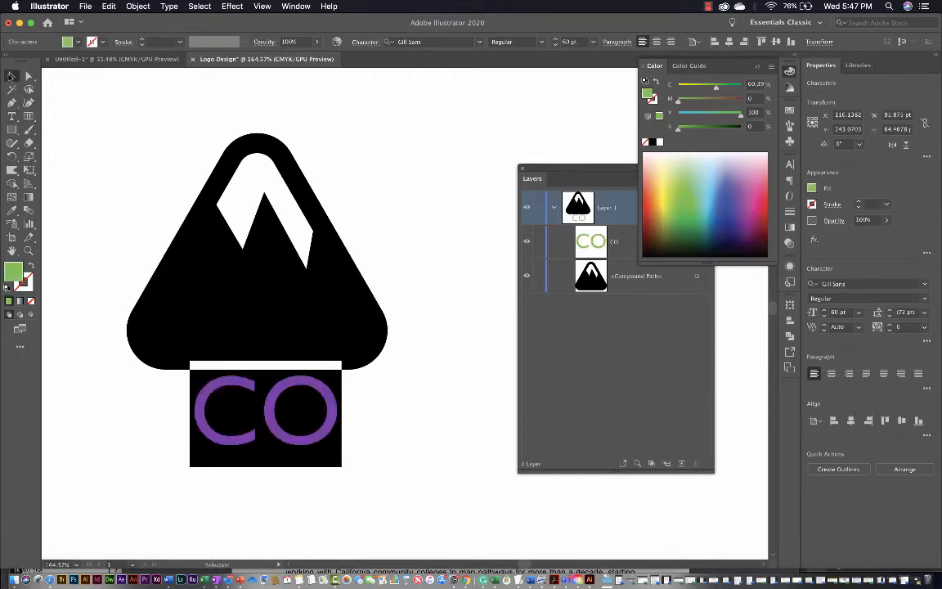
pyautogui.moveTo(309, 441); pyautogui.dragTo(302, 346)
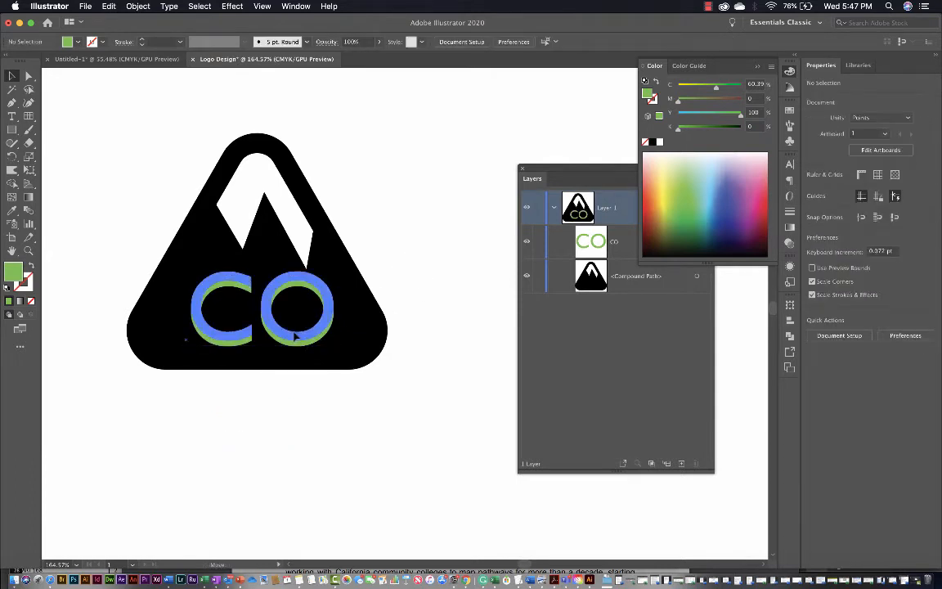
pyautogui.click(296, 335)
pyautogui.click(753, 69)
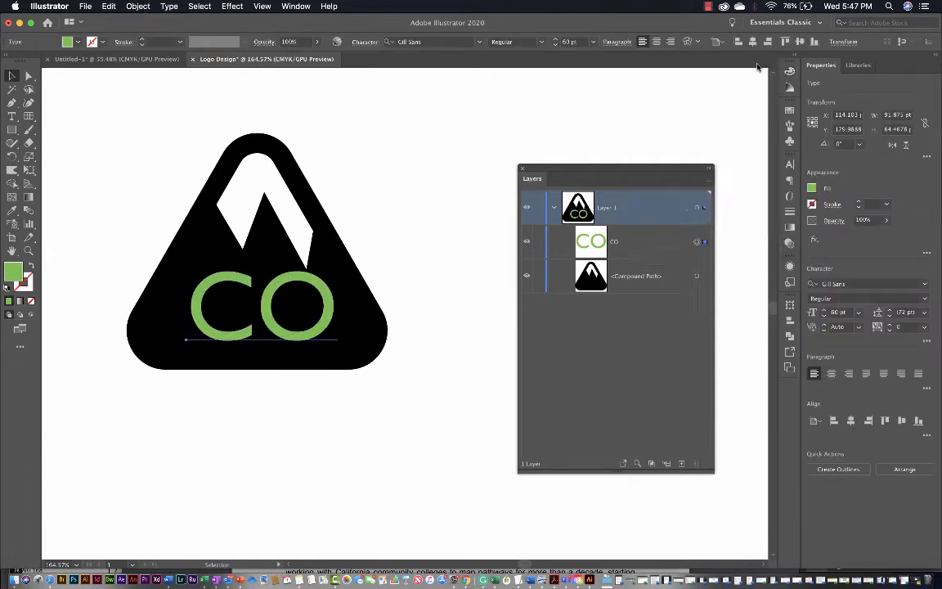
# - Select the mountain and the CO text and align their centers horizontally
pyautogui.click(361, 232)
pyautogui.press('super+a')
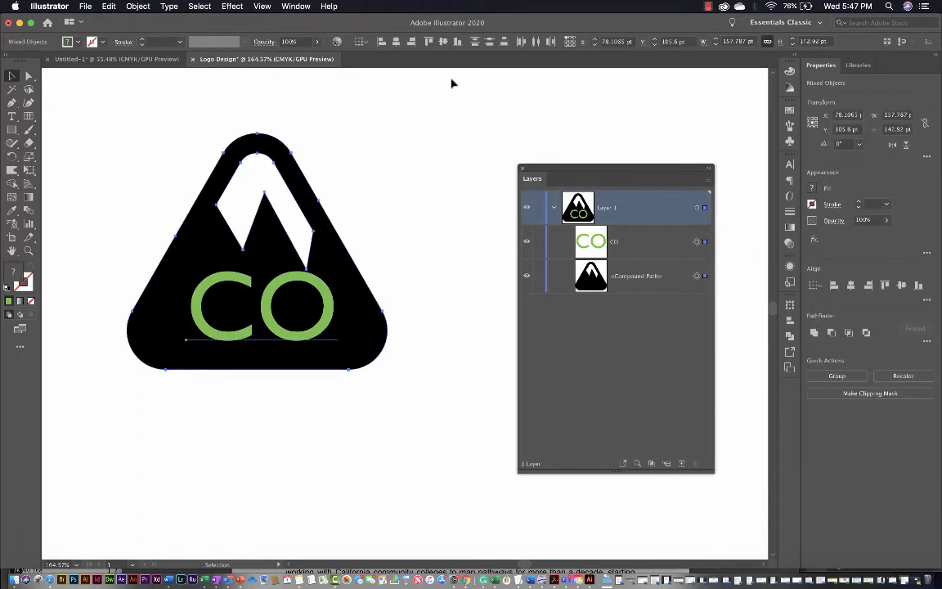
pyautogui.click(396, 42)
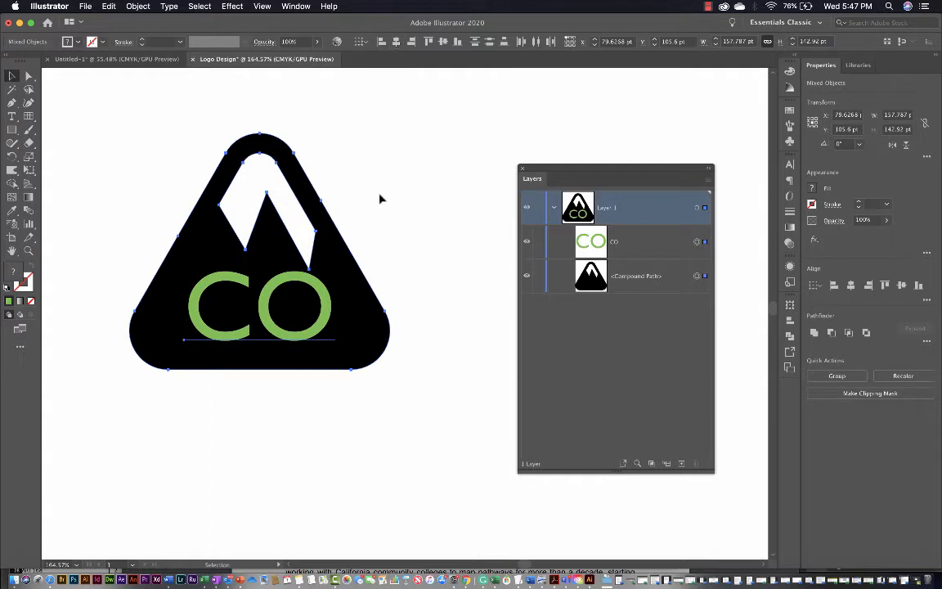
# - Shift the CO text to about X 118 pt, Y 181 pt and realign the mountain and text on their horizontal centers
pyautogui.click(274, 332)
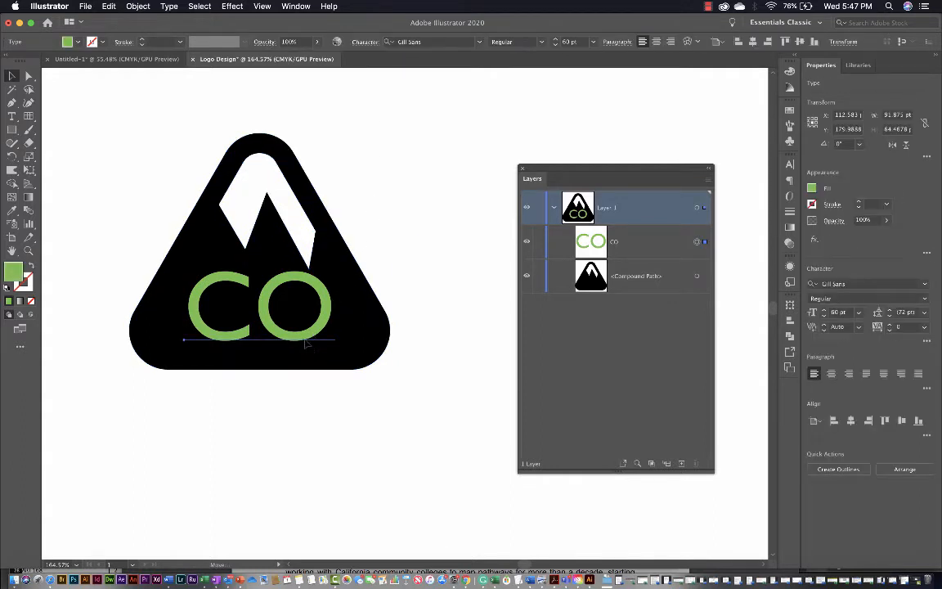
pyautogui.moveTo(306, 346); pyautogui.dragTo(313, 348)
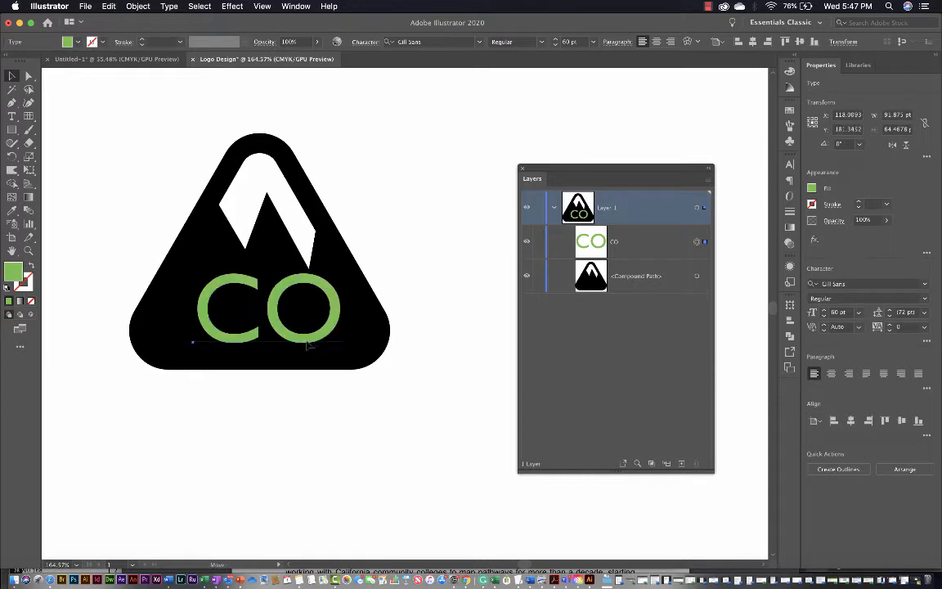
pyautogui.moveTo(356, 226); pyautogui.dragTo(311, 288)
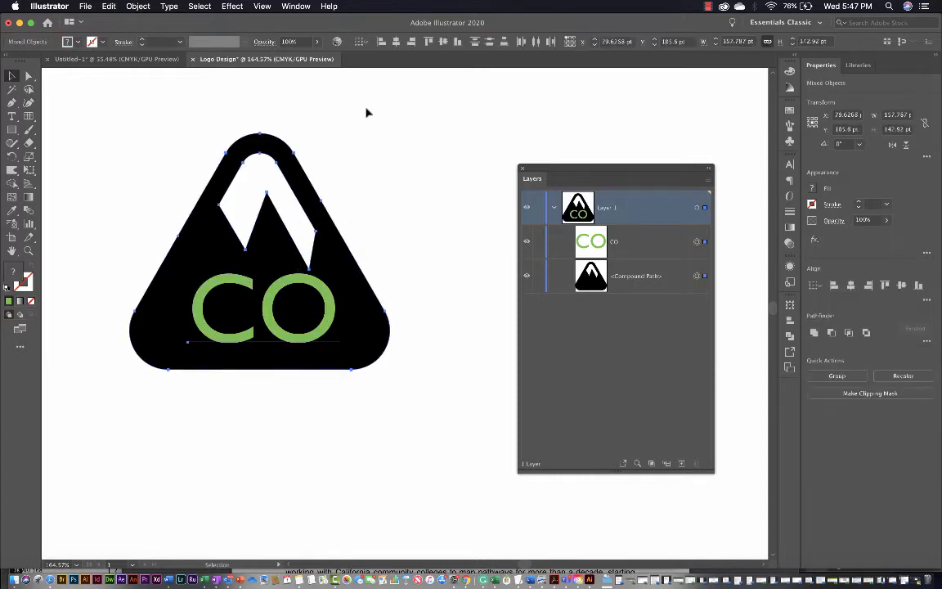
pyautogui.click(397, 42)
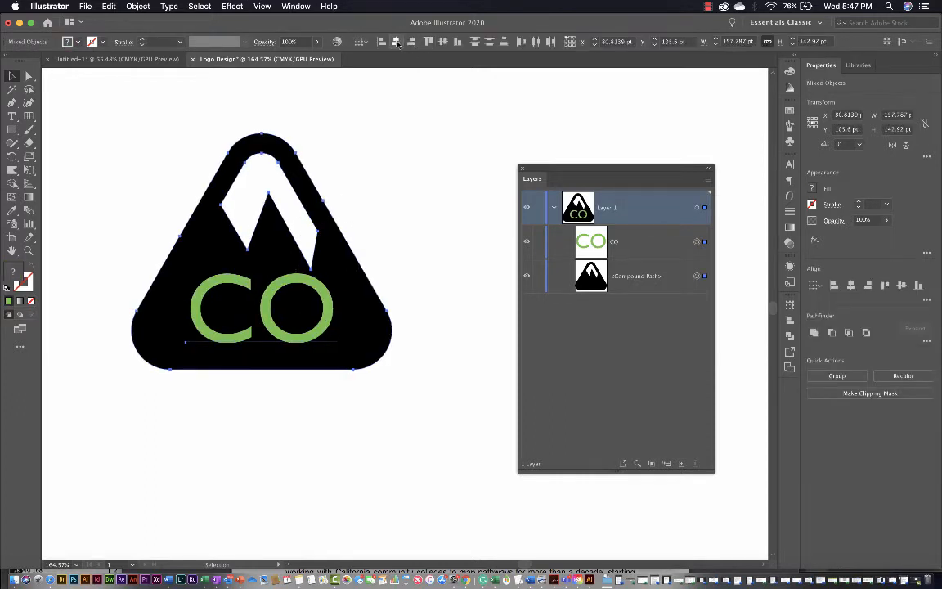
pyautogui.click(419, 170)
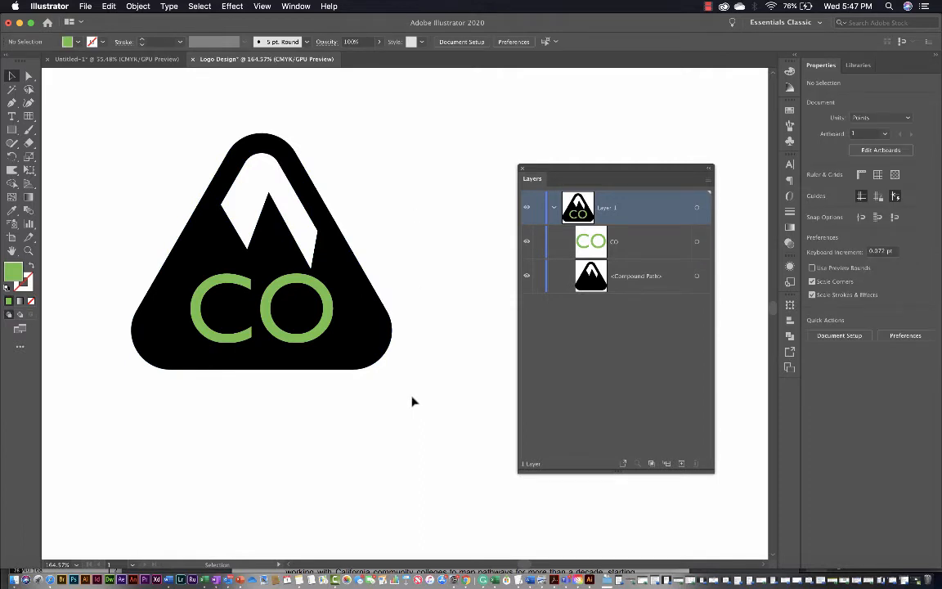
# - Lower the middle peak point of the snowcap cutout to about X 166 pt, Y 154 pt
pyautogui.press('a')
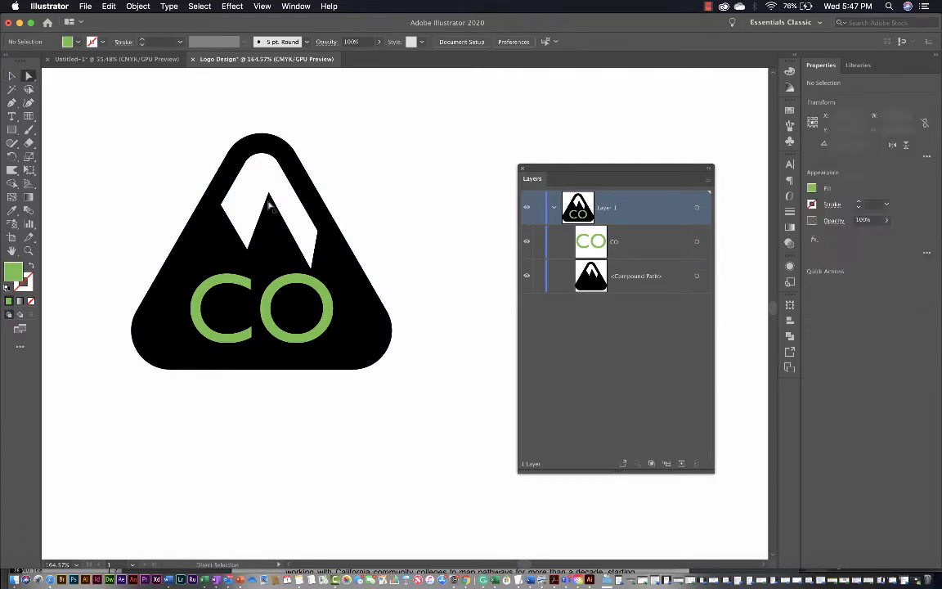
pyautogui.click(268, 193)
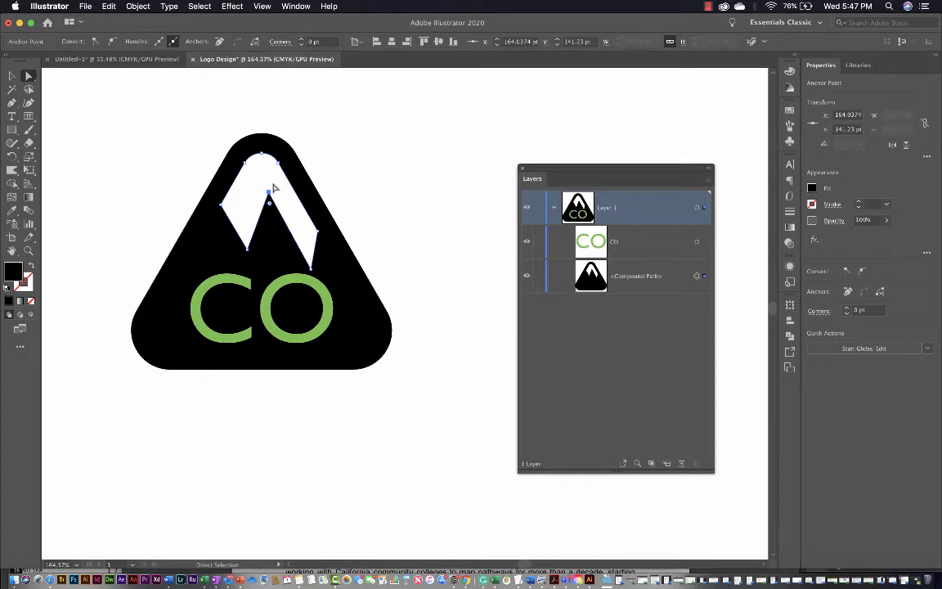
pyautogui.moveTo(268, 193); pyautogui.dragTo(271, 214)
pyautogui.click(432, 222)
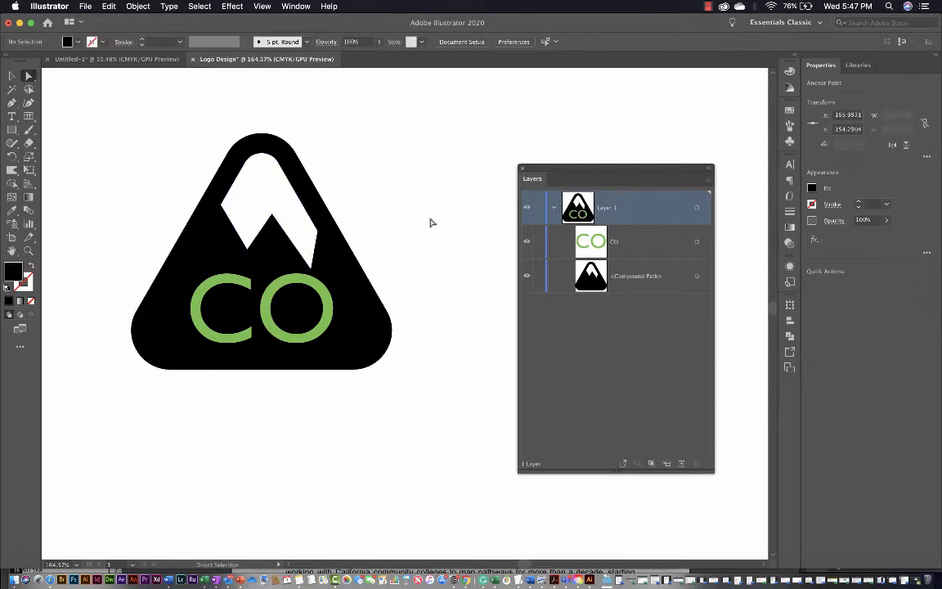
# - Move the CO text down over the mountain's base and shorten the snowcap's lower-right tip to about X 187 pt, Y 180 pt
pyautogui.click(311, 270)
pyautogui.moveTo(311, 273); pyautogui.dragTo(302, 327)
pyautogui.press('super+z')
pyautogui.click(311, 272)
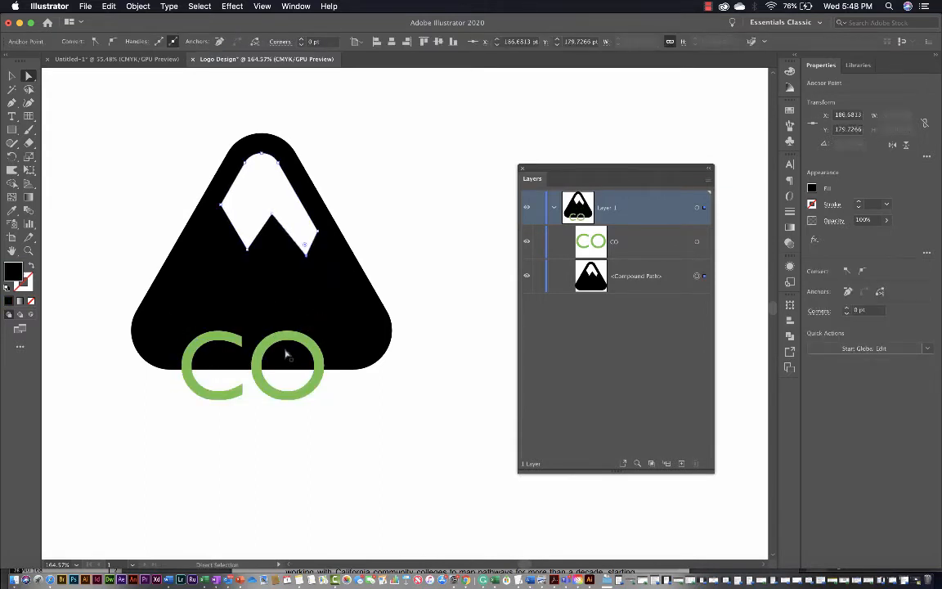
pyautogui.press('v')
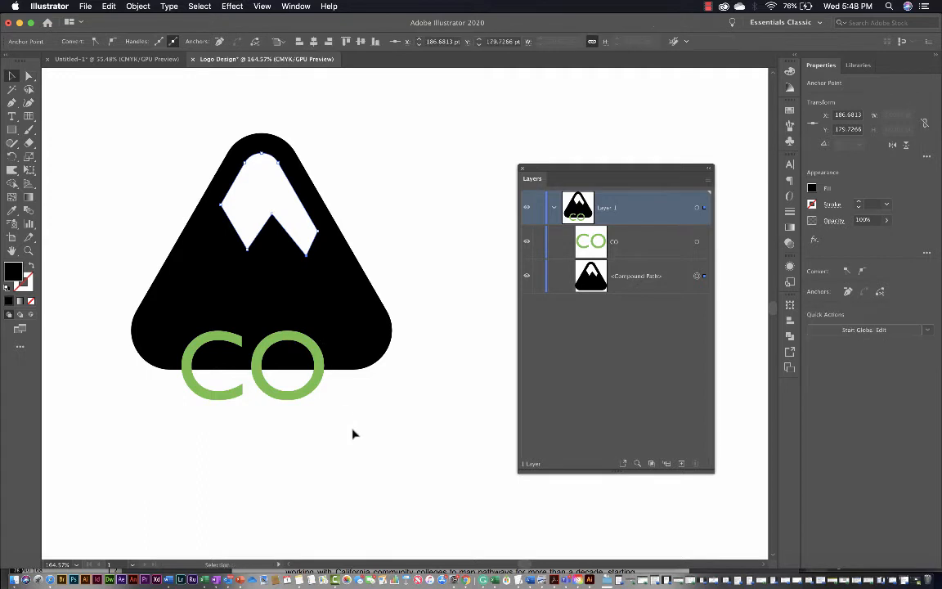
# - Raise the snowcap's middle peak point to about X 166 pt, Y 150 pt
pyautogui.press('a')
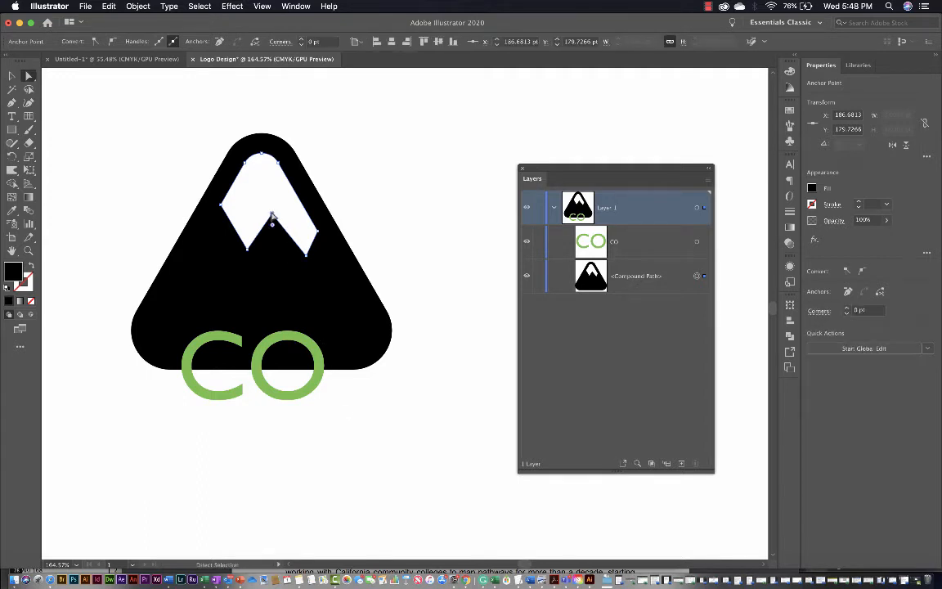
pyautogui.moveTo(273, 218); pyautogui.dragTo(272, 208)
pyautogui.click(357, 393)
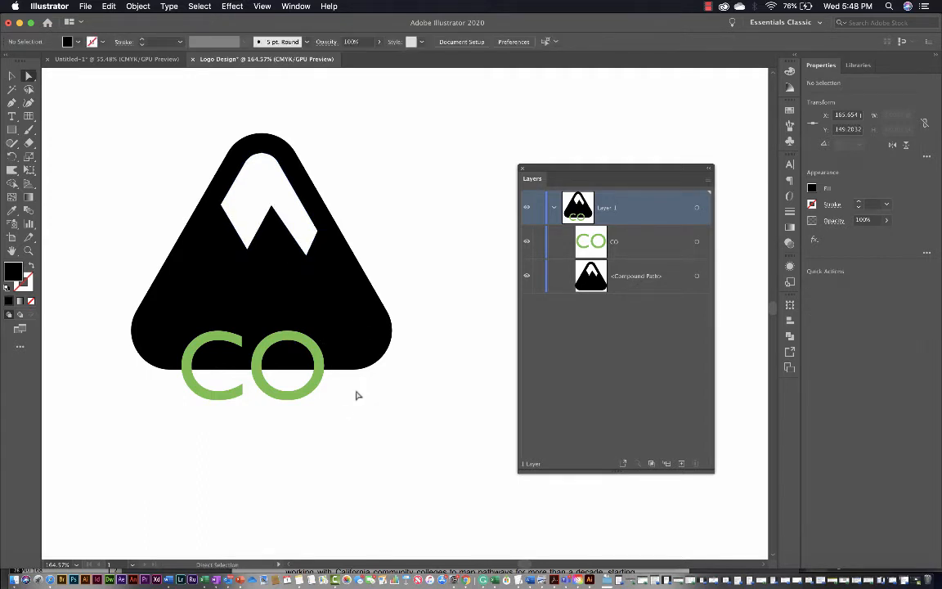
# - Move the CO text back inside the lower part of the mountain, to about X 117 pt, Y 182 pt
pyautogui.press('v')
pyautogui.moveTo(297, 396); pyautogui.dragTo(312, 343)
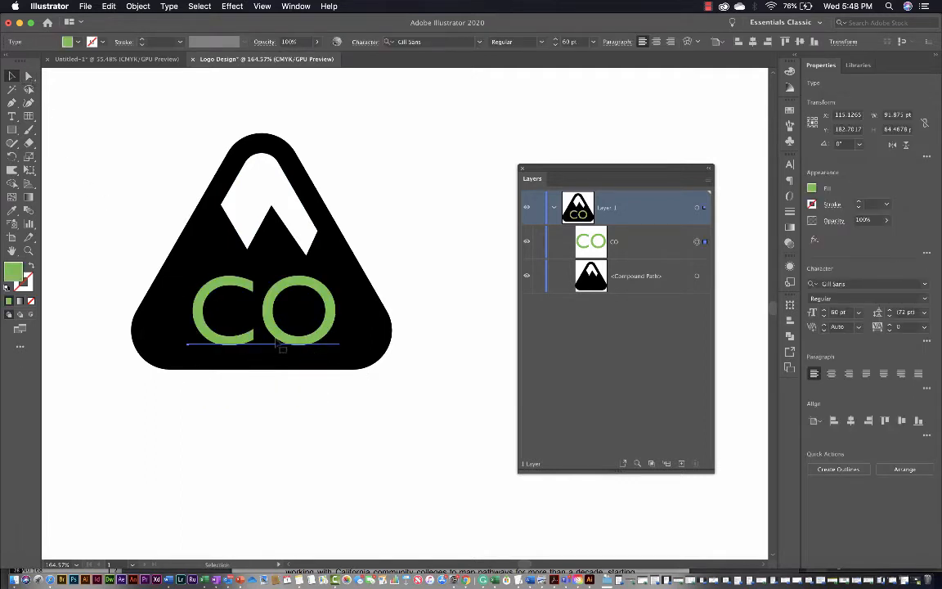
pyautogui.moveTo(253, 311); pyautogui.dragTo(279, 332)
pyautogui.click(326, 431)
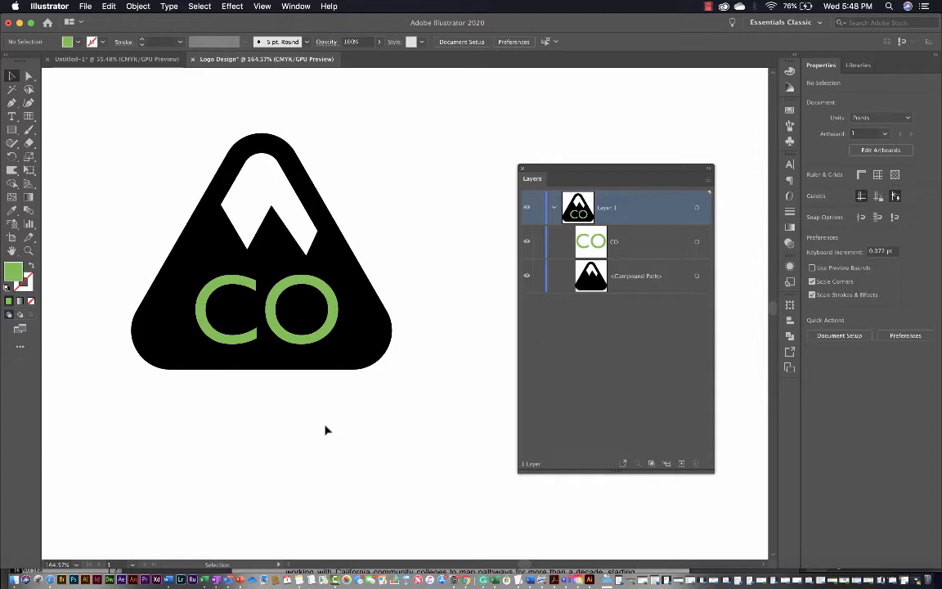
# - Set the CO text's font style to Bold and recenter it by eye at about X 115 pt, Y 183 pt
pyautogui.click(276, 307)
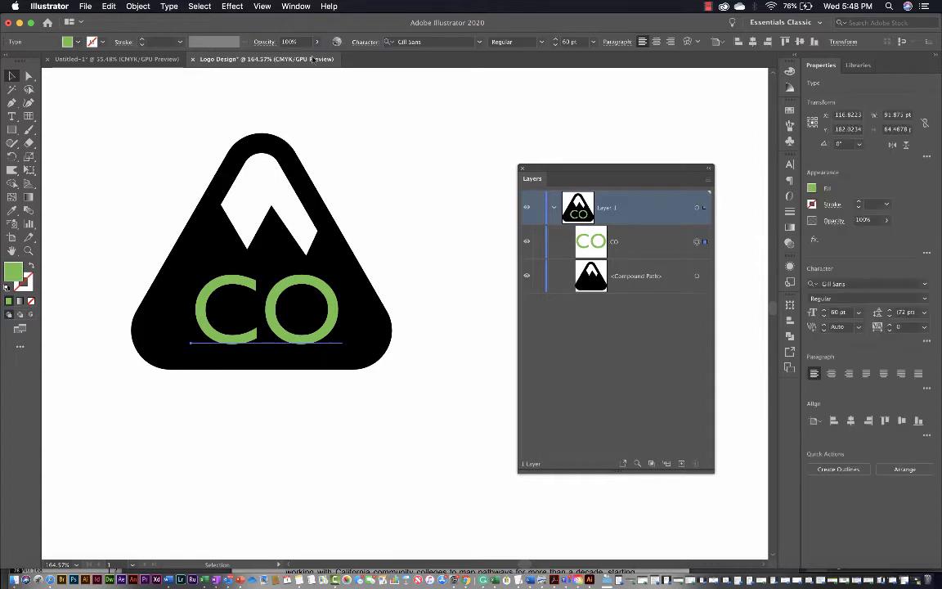
pyautogui.click(488, 41)
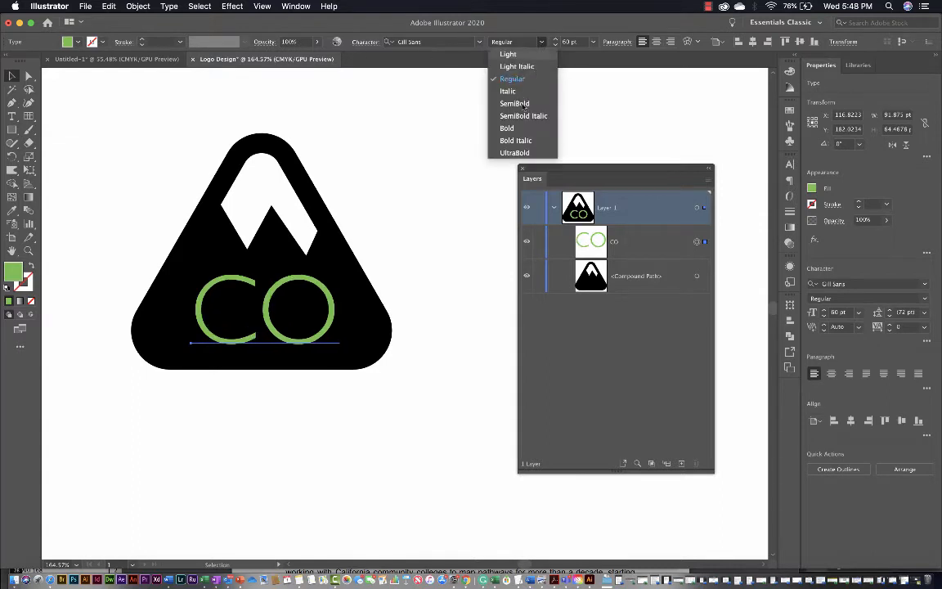
pyautogui.click(520, 132)
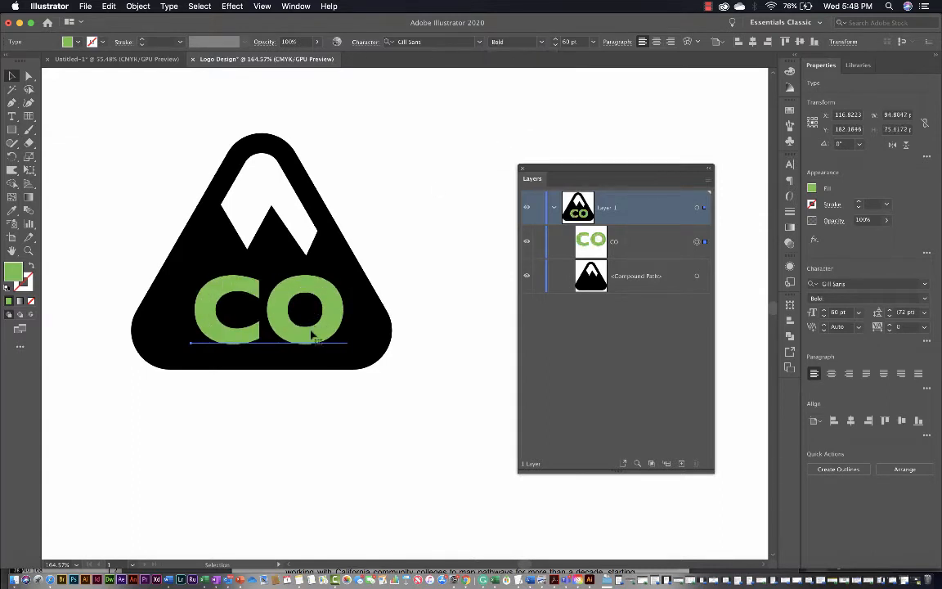
pyautogui.moveTo(313, 331); pyautogui.dragTo(311, 327)
pyautogui.click(384, 388)
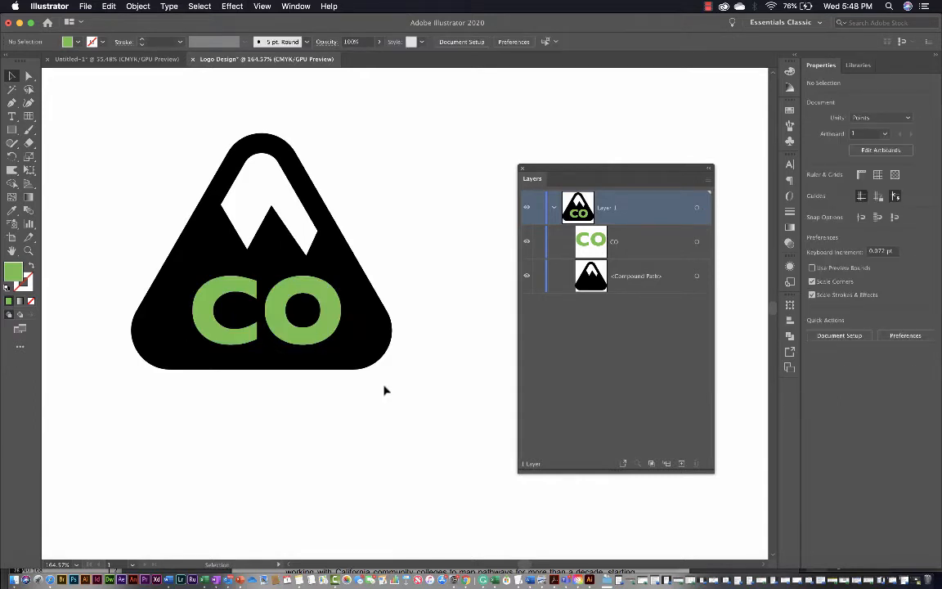
# - Convert the CO text to outlines
pyautogui.click(305, 330)
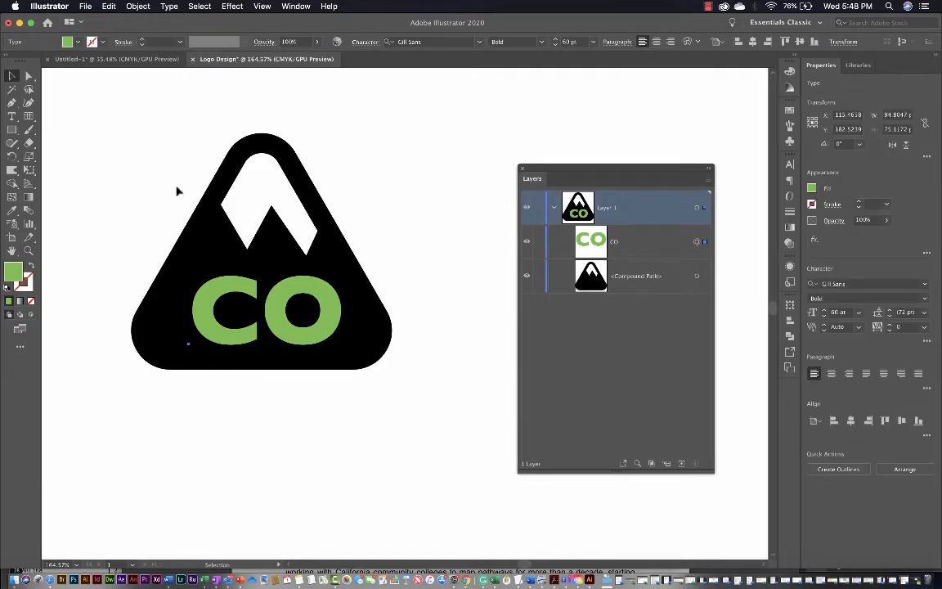
pyautogui.click(141, 7)
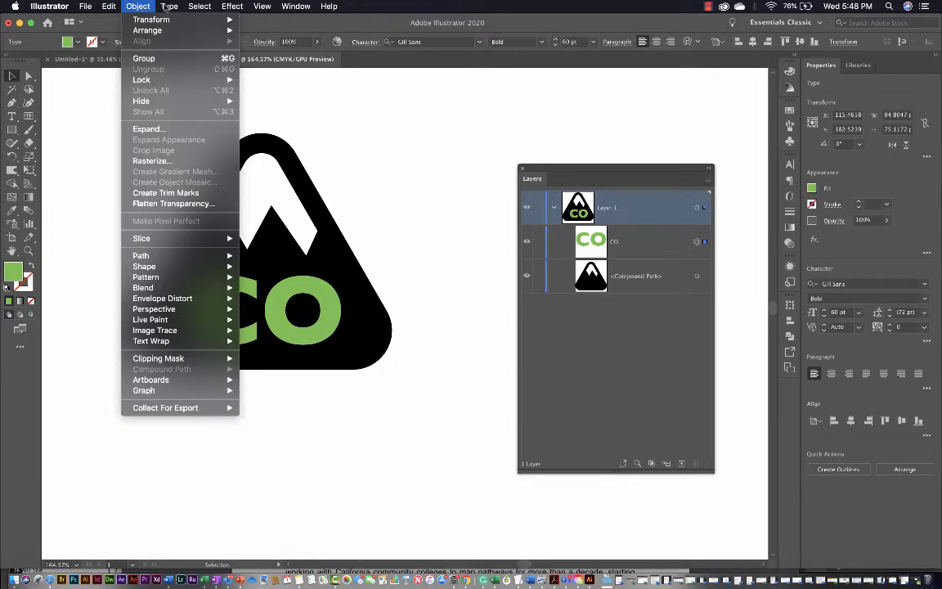
pyautogui.moveTo(169, 6)
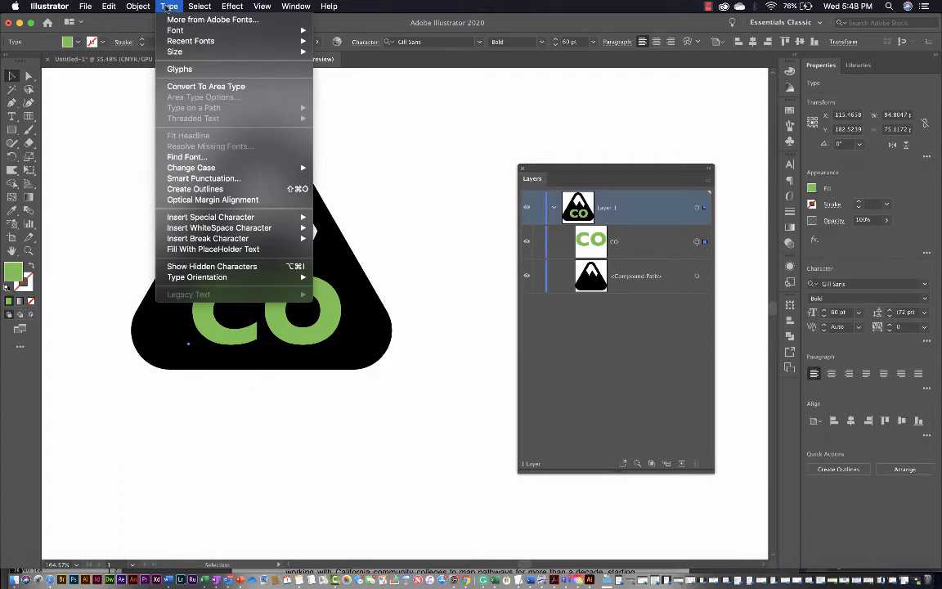
pyautogui.click(196, 189)
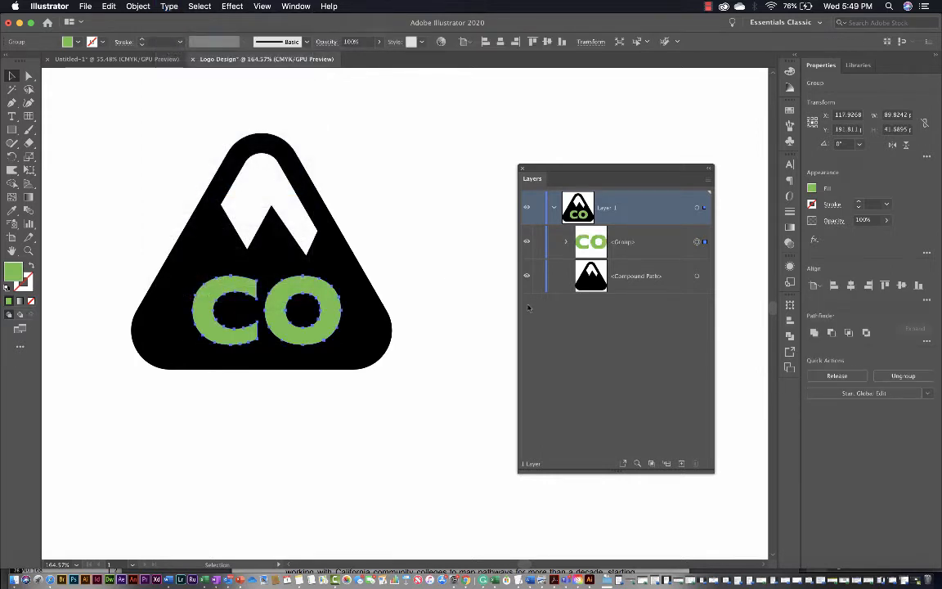
# - Expand the outlined CO group in the widened layer list and ungroup its two letters
pyautogui.click(566, 243)
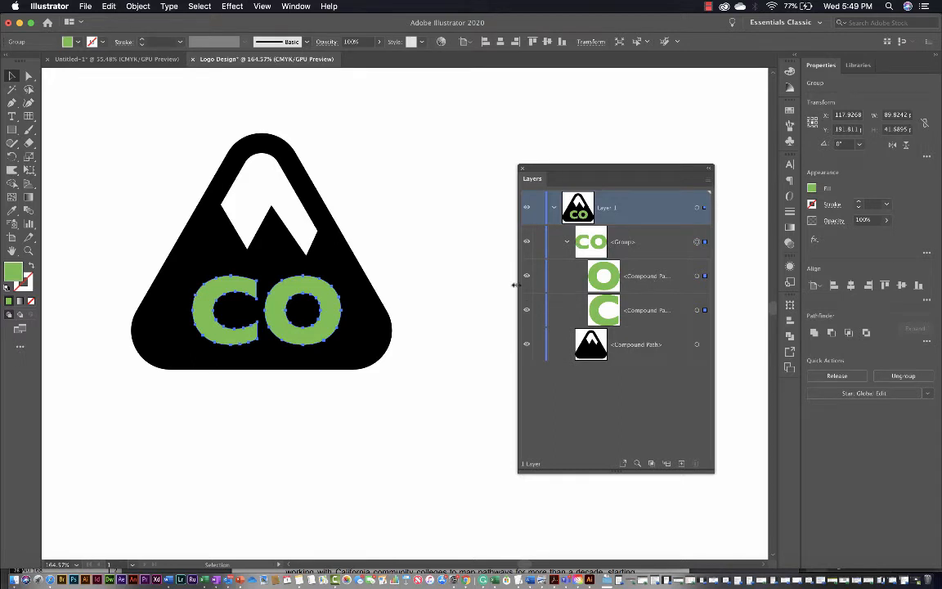
pyautogui.moveTo(516, 287); pyautogui.dragTo(477, 288)
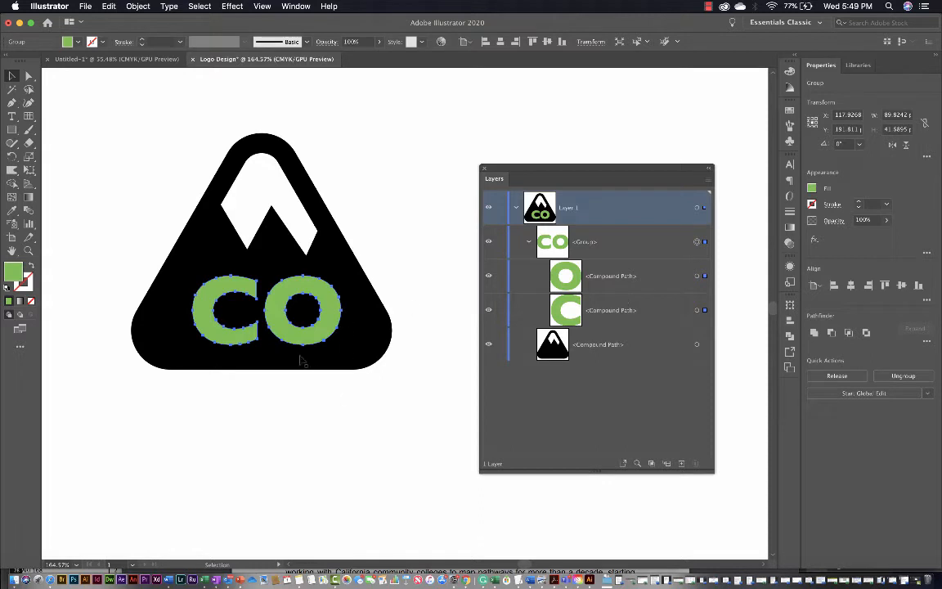
pyautogui.press('shift+super+g')
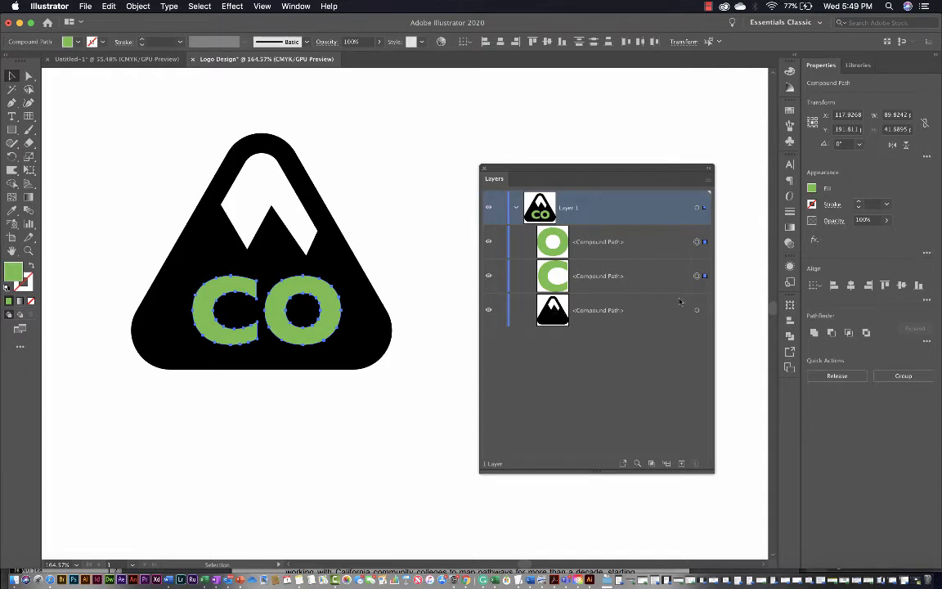
# - Select the mountain and both letters, and cut the C and O shapes out of the mountain with the Shape Builder tool
pyautogui.click(705, 311)
pyautogui.click(654, 311)
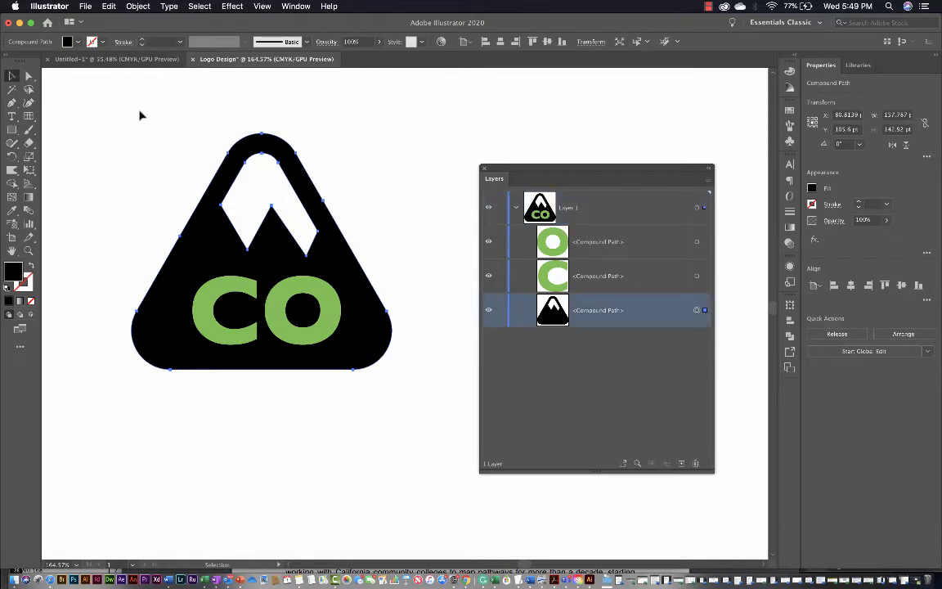
pyautogui.moveTo(139, 111); pyautogui.dragTo(381, 390)
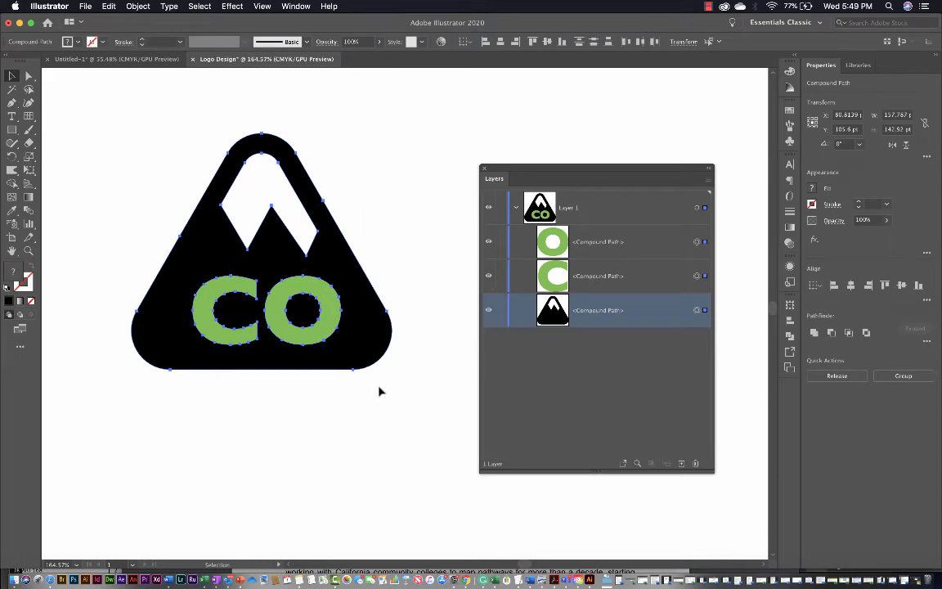
pyautogui.click(13, 184)
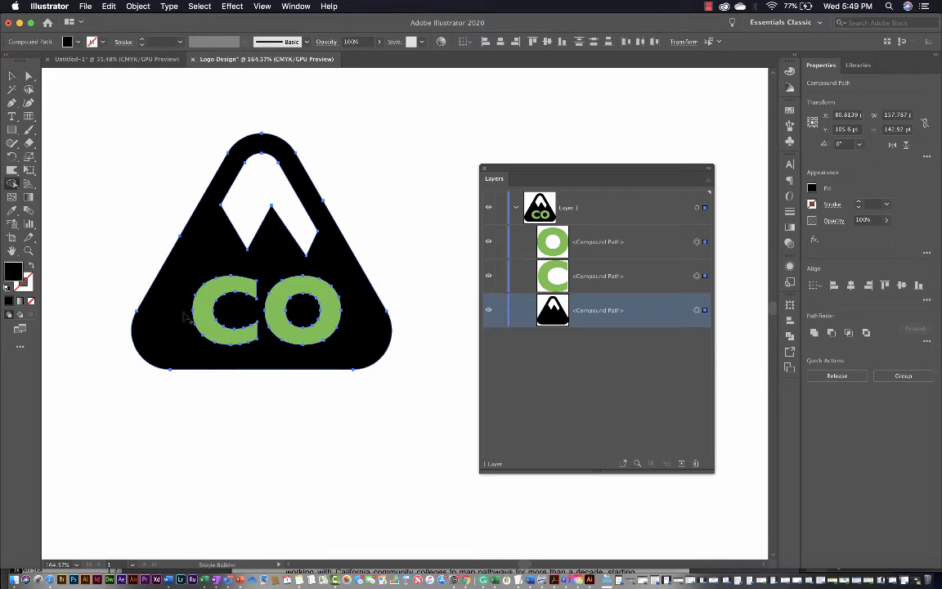
pyautogui.click(297, 375)
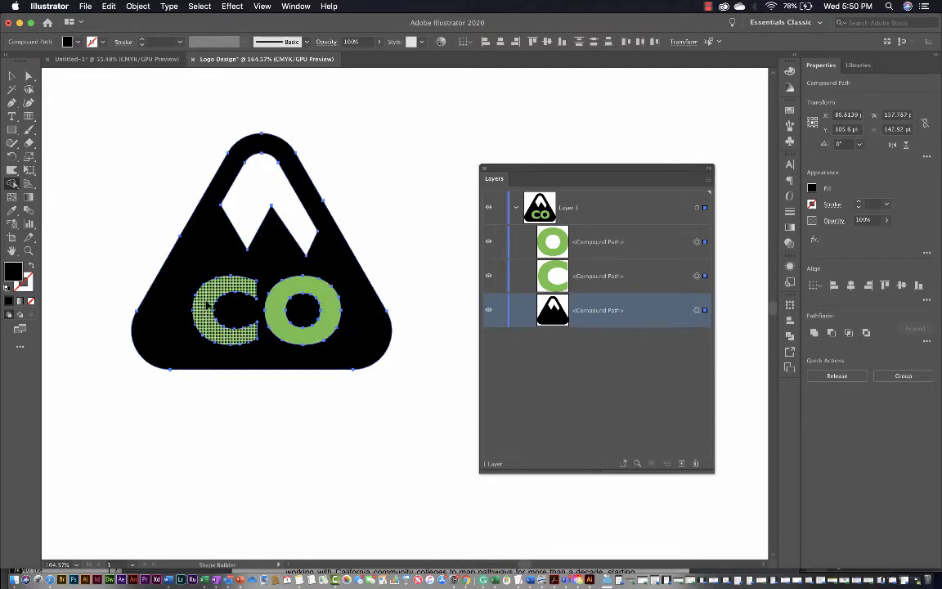
pyautogui.keyDown('alt'); pyautogui.click(208, 305); pyautogui.keyUp('alt')
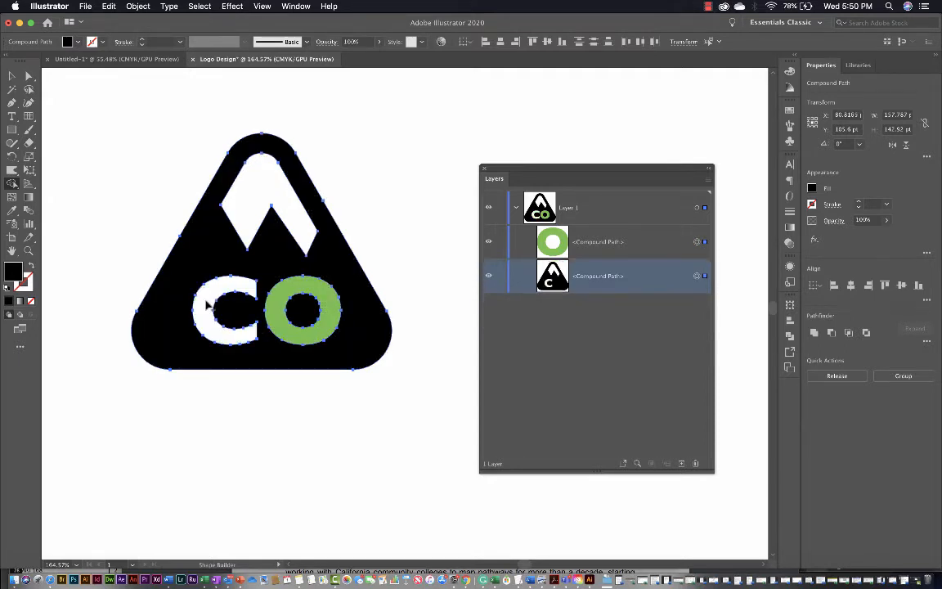
pyautogui.keyDown('alt'); pyautogui.click(279, 321); pyautogui.keyUp('alt')
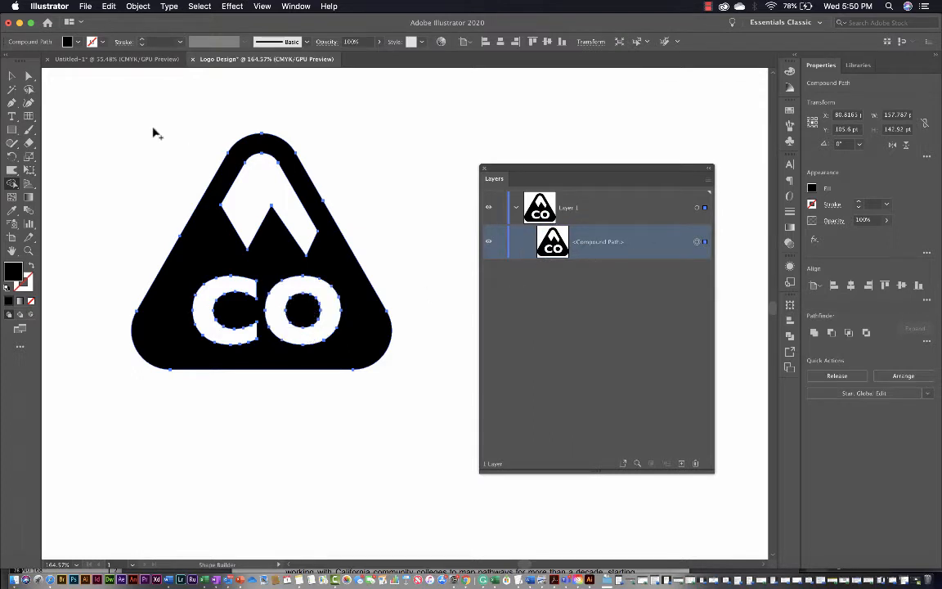
pyautogui.click(12, 75)
pyautogui.click(400, 199)
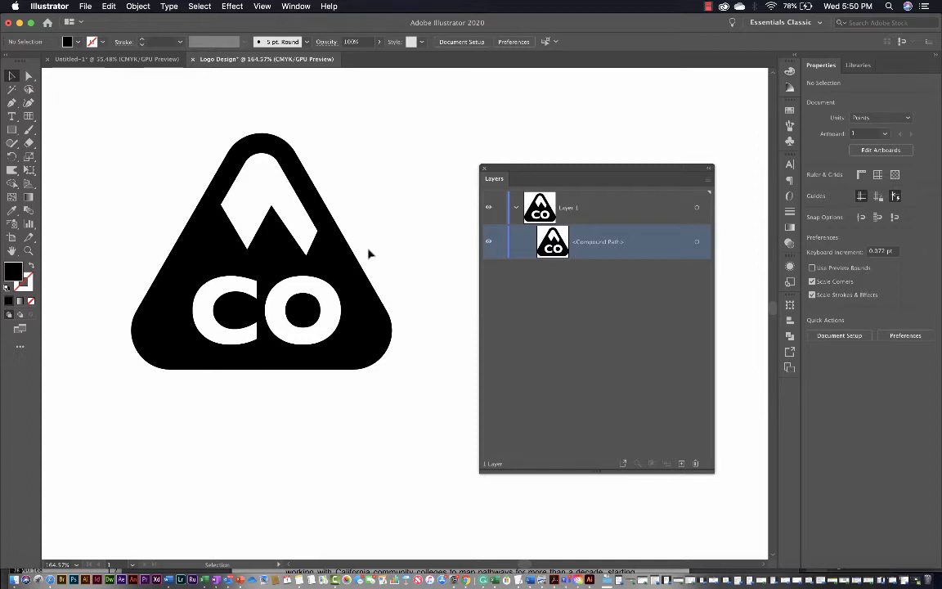
# - Fill the combined mountain logo with the dark green swatch
pyautogui.click(313, 235)
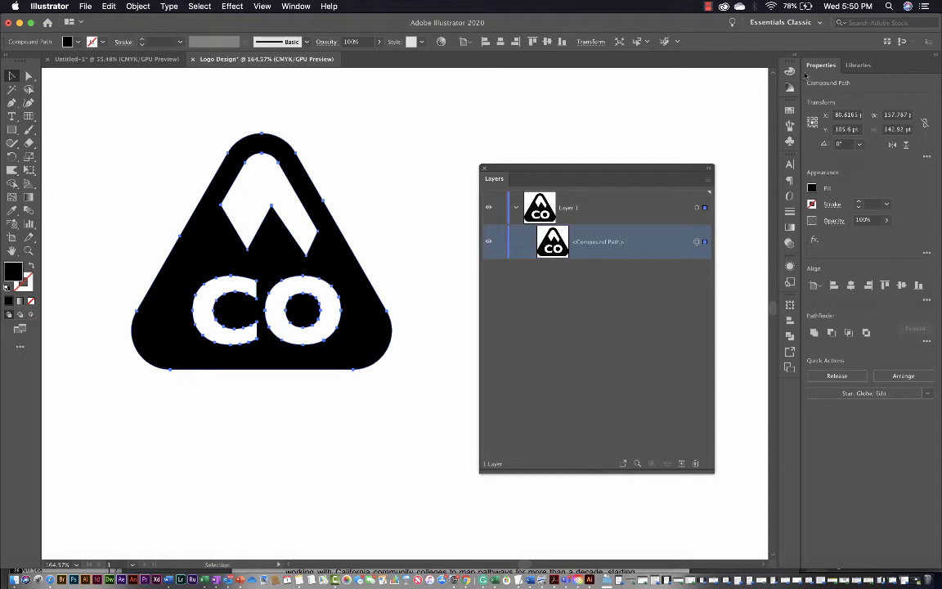
pyautogui.click(789, 111)
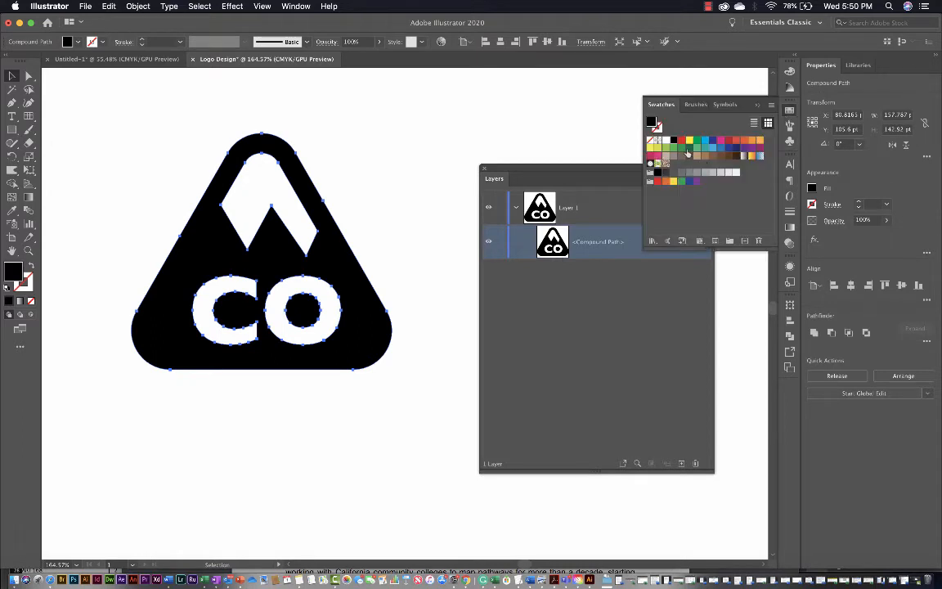
pyautogui.click(689, 151)
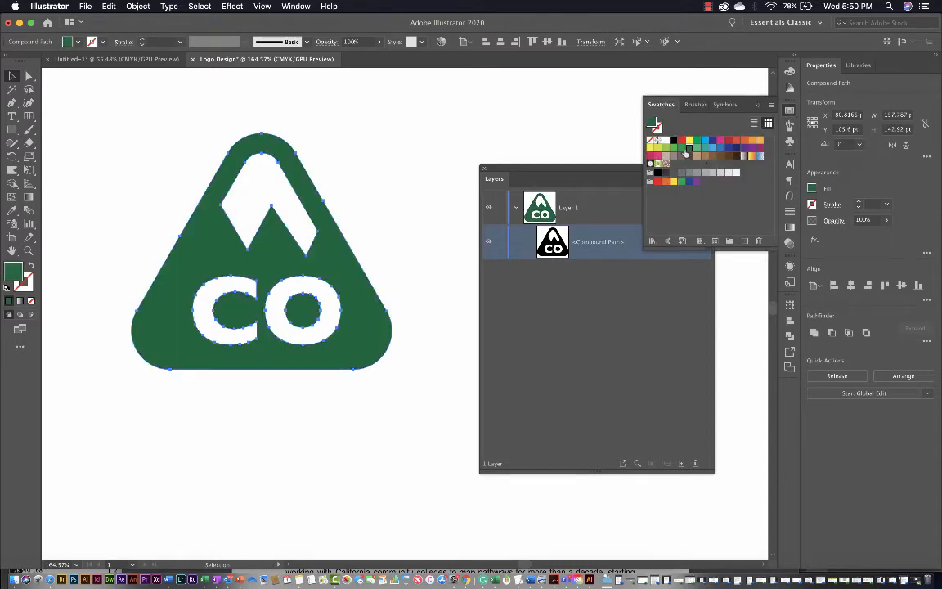
# - Try to darken the mountain logo's fill by choosing the dark green 0c3f26 with nothing selected
pyautogui.click(380, 185)
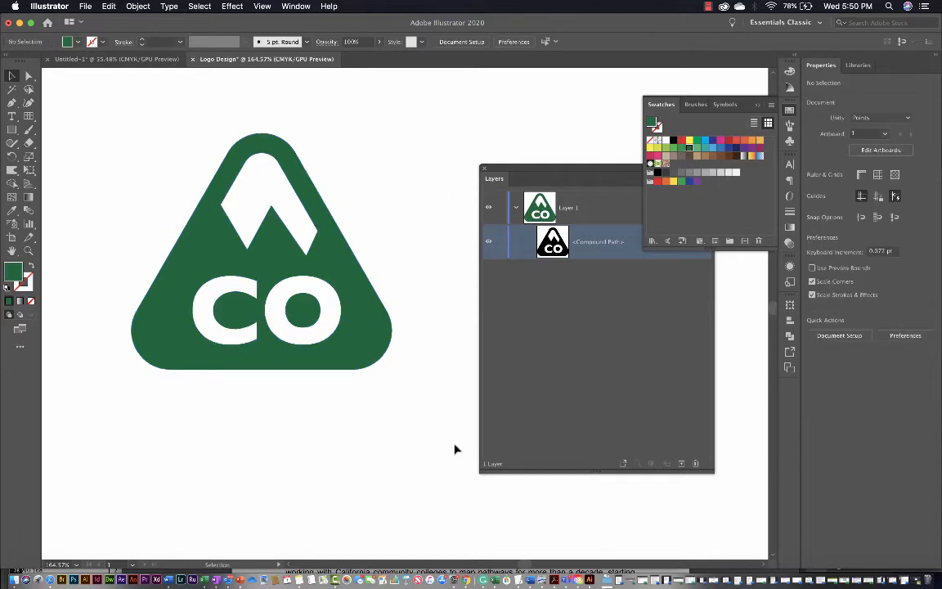
pyautogui.doubleClick(13, 270)
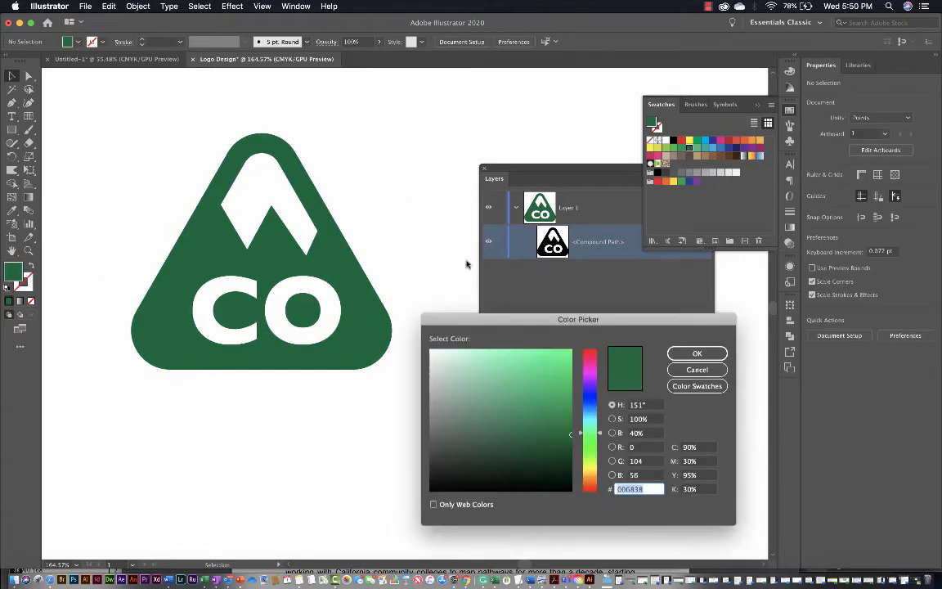
pyautogui.click(551, 459)
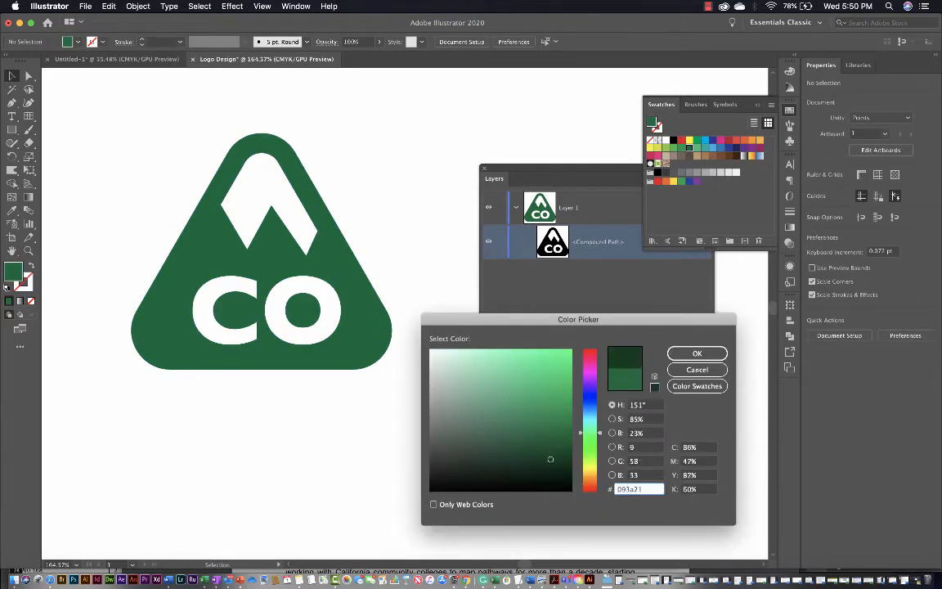
pyautogui.moveTo(551, 460); pyautogui.dragTo(550, 448)
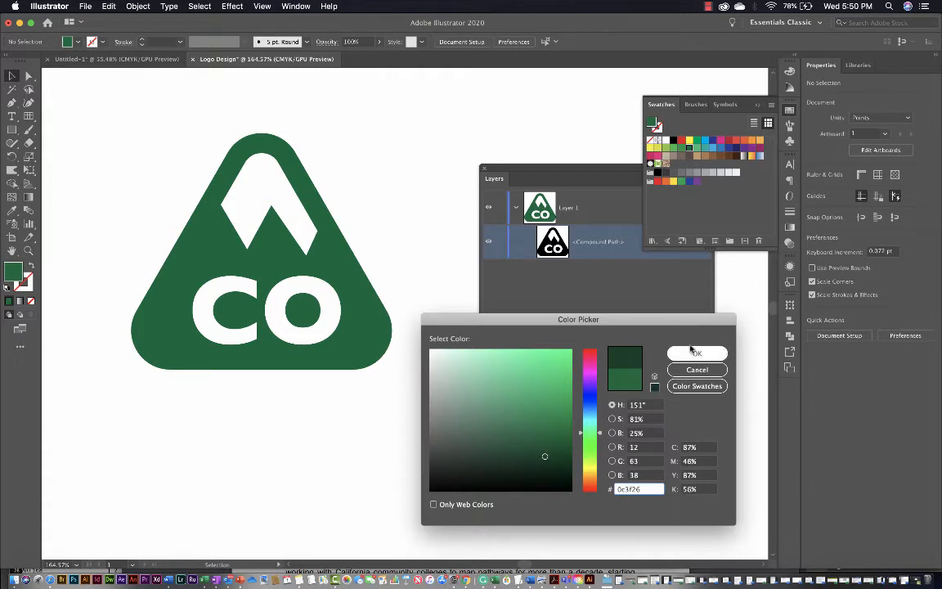
pyautogui.press('Return')
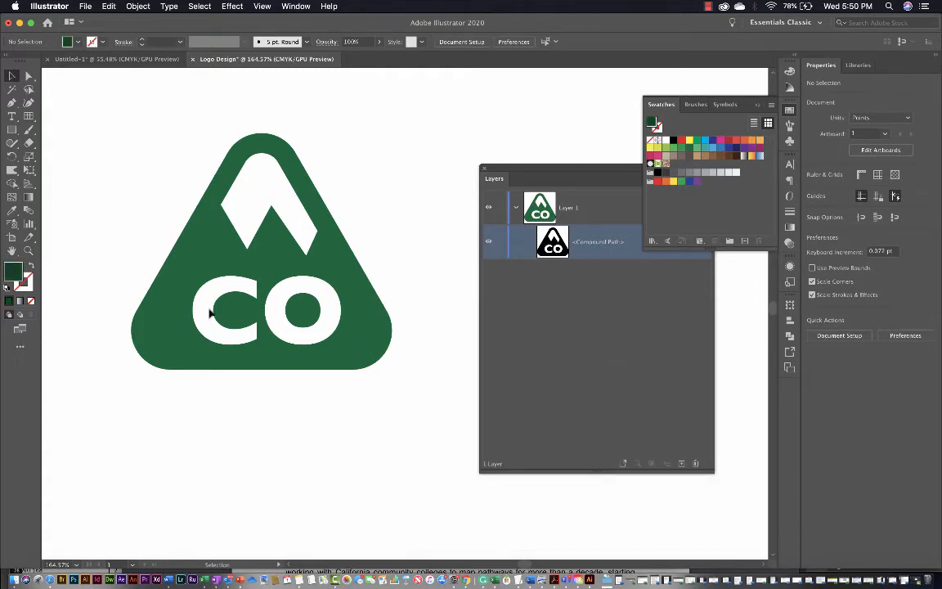
# - Fill the whole mountain logo with the muted dark green 17442d and deselect it
pyautogui.click(254, 351)
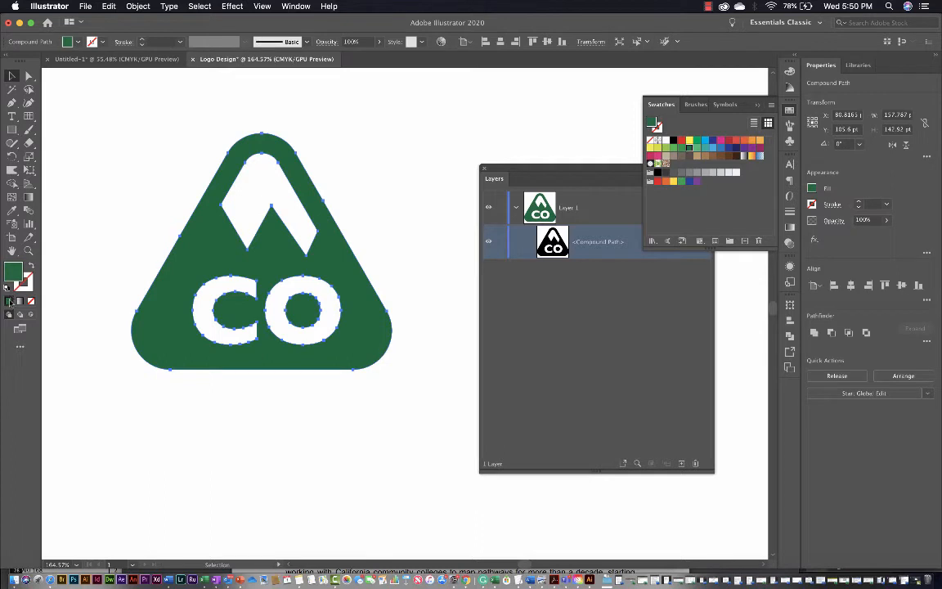
pyautogui.doubleClick(15, 270)
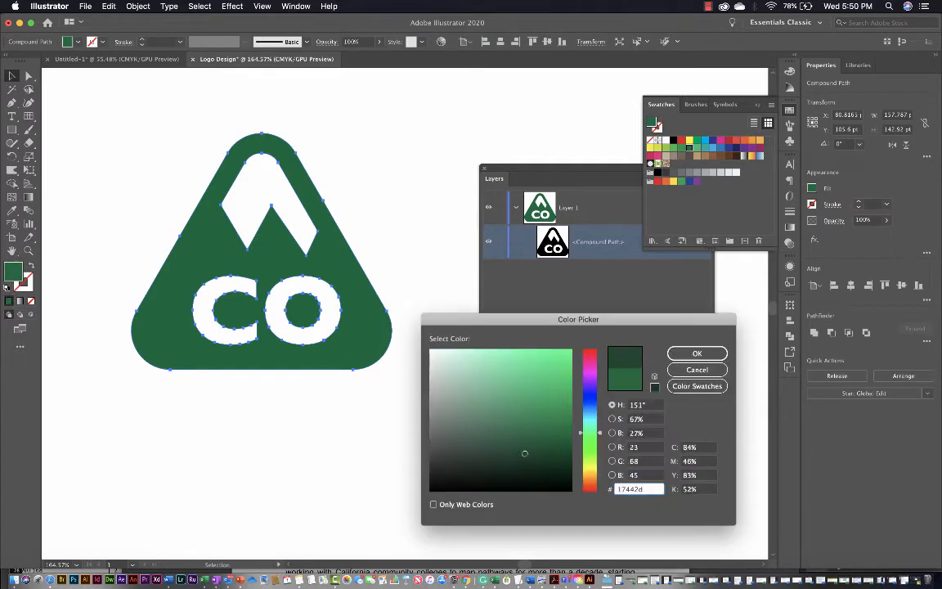
pyautogui.click(697, 353)
pyautogui.click(416, 428)
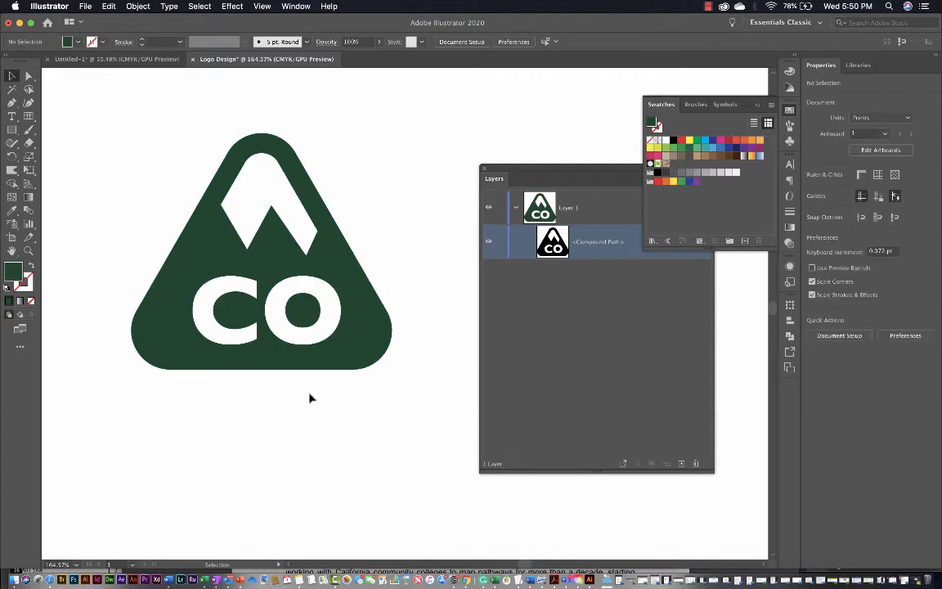
# - Collapse the swatches and shift and narrow the layer list to free empty artboard space beside the mountain logo
pyautogui.hscroll(4, 310, 398)
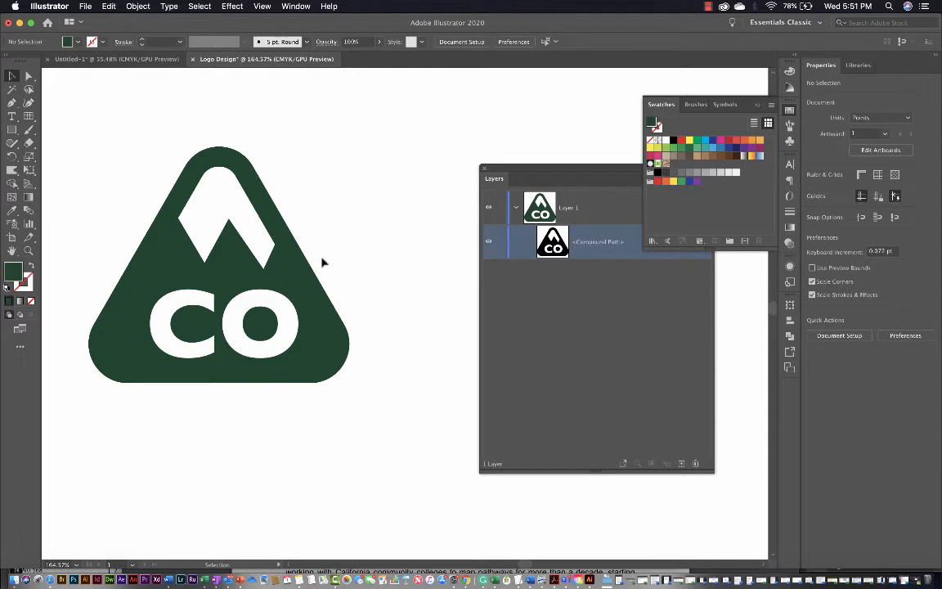
pyautogui.scroll(-1, 284, 306)
pyautogui.scroll(-3, 284, 306)
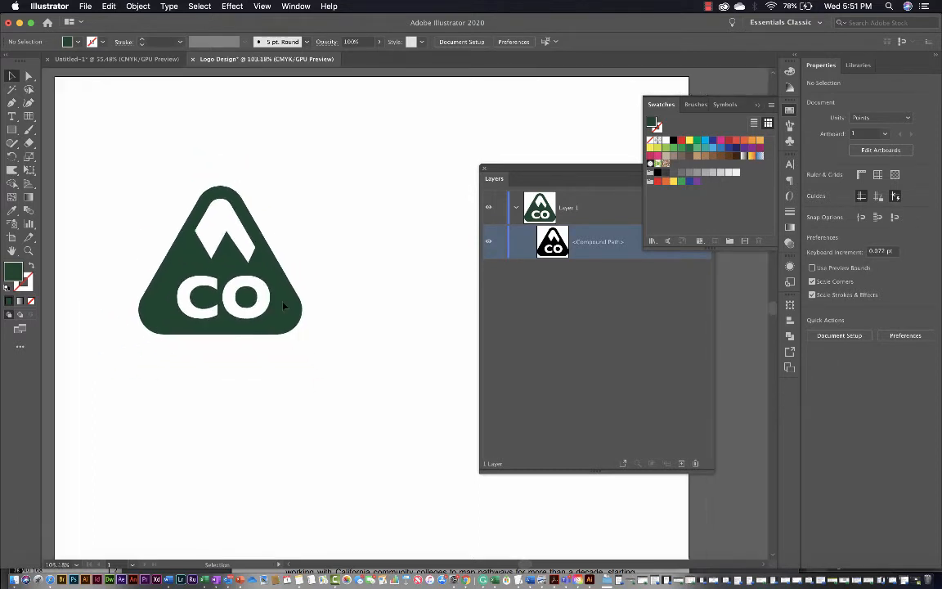
pyautogui.click(758, 106)
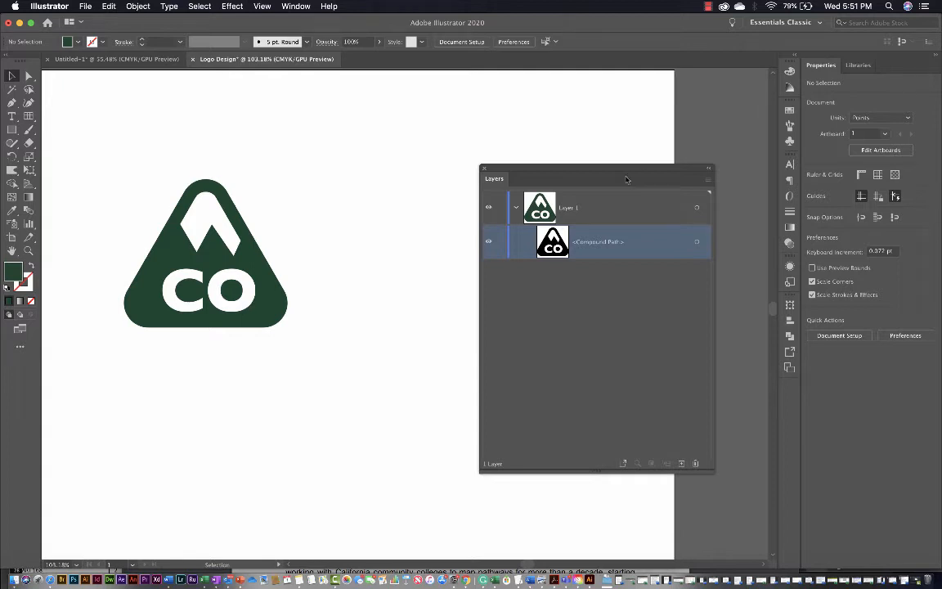
pyautogui.moveTo(624, 175); pyautogui.dragTo(673, 182)
pyautogui.hscroll(3, 439, 249)
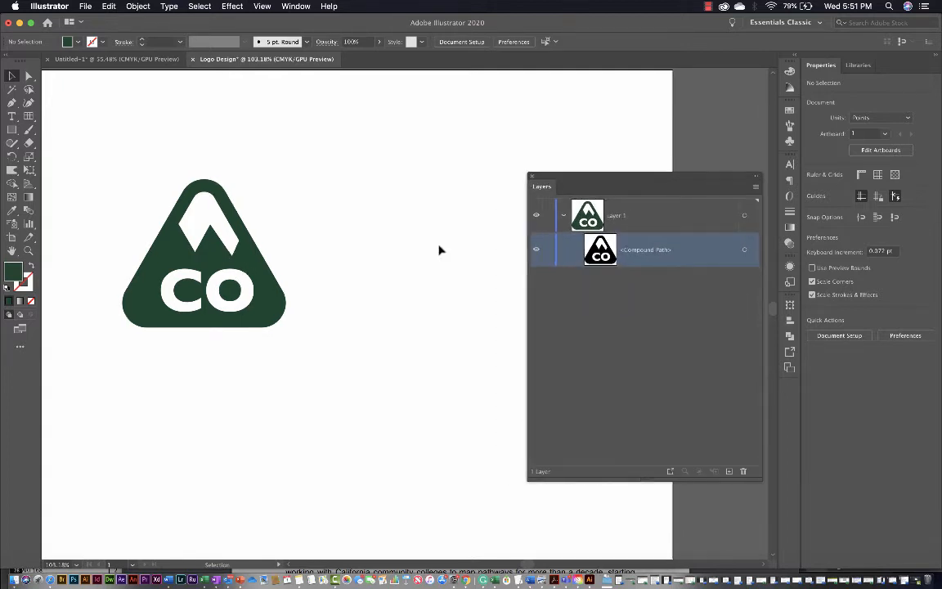
pyautogui.scroll(-2, 438, 248)
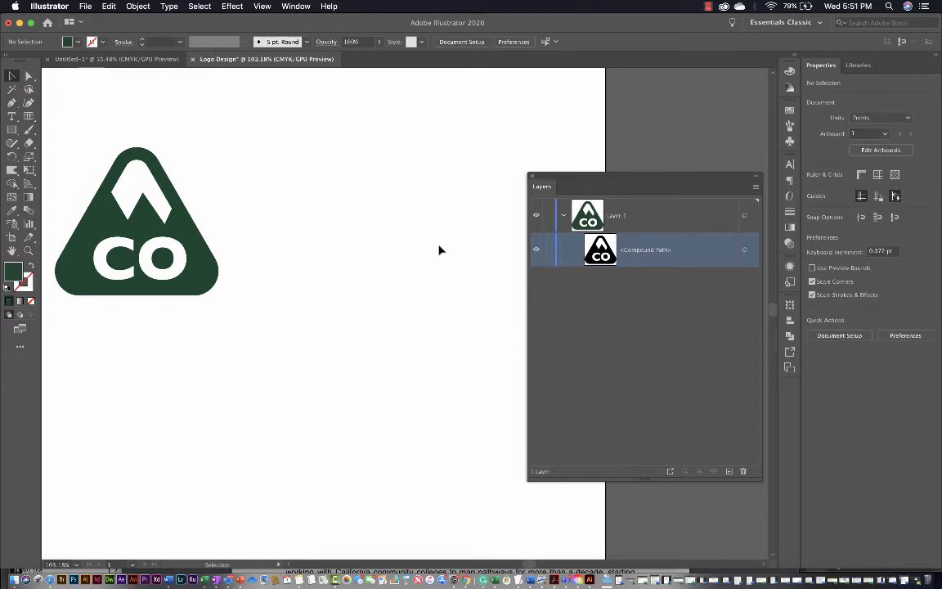
pyautogui.moveTo(530, 297); pyautogui.dragTo(580, 305)
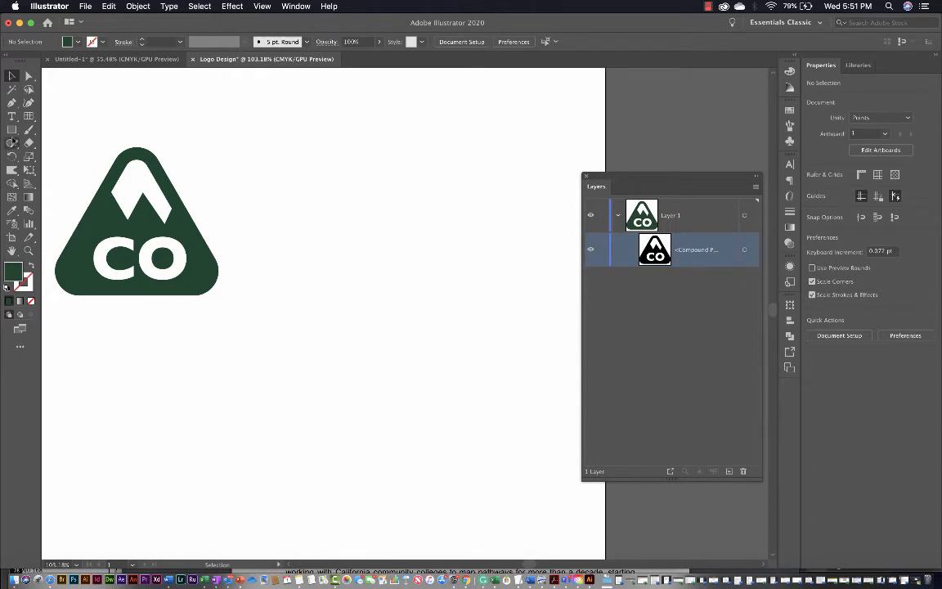
# - Draw a circle about 53 pt wide beside the mountain logo with the default white fill and black stroke
pyautogui.click(12, 129)
pyautogui.click(12, 129)
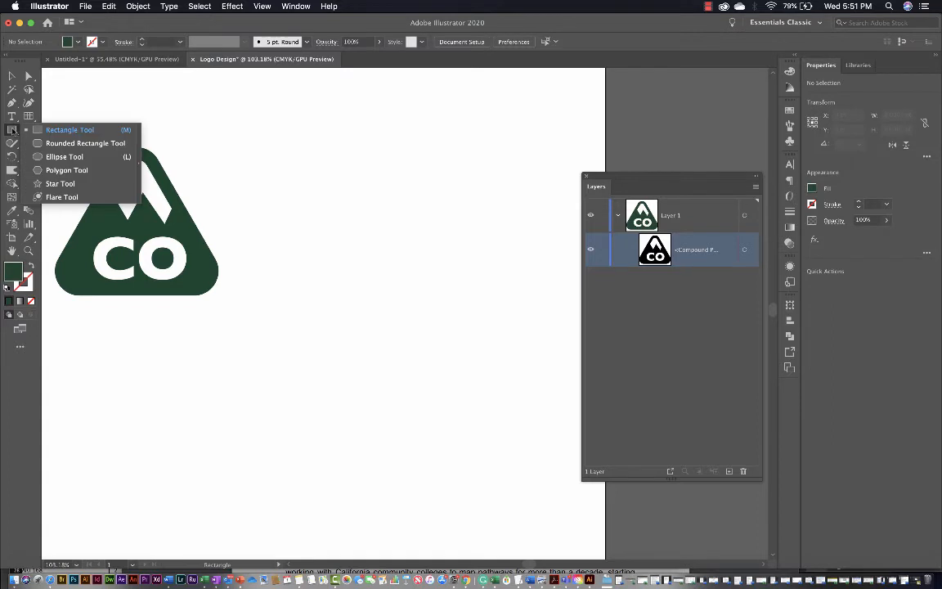
pyautogui.click(62, 156)
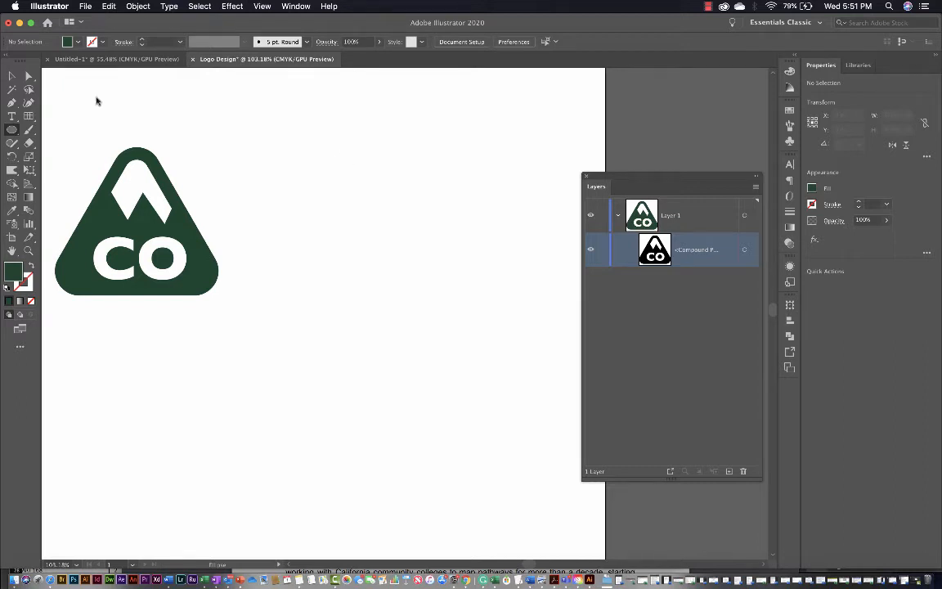
pyautogui.click(11, 129)
pyautogui.click(6, 287)
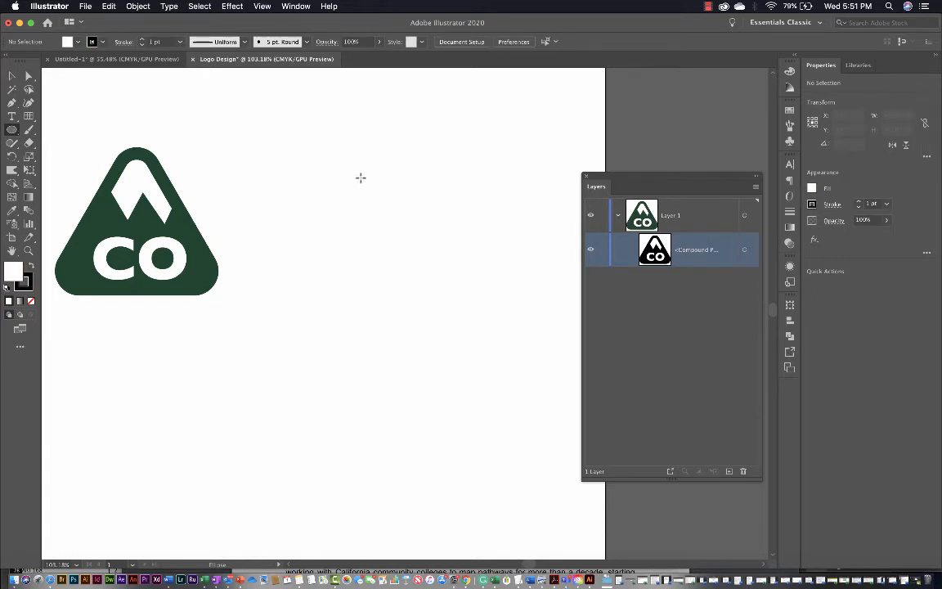
pyautogui.moveTo(360, 177); pyautogui.dragTo(416, 227)
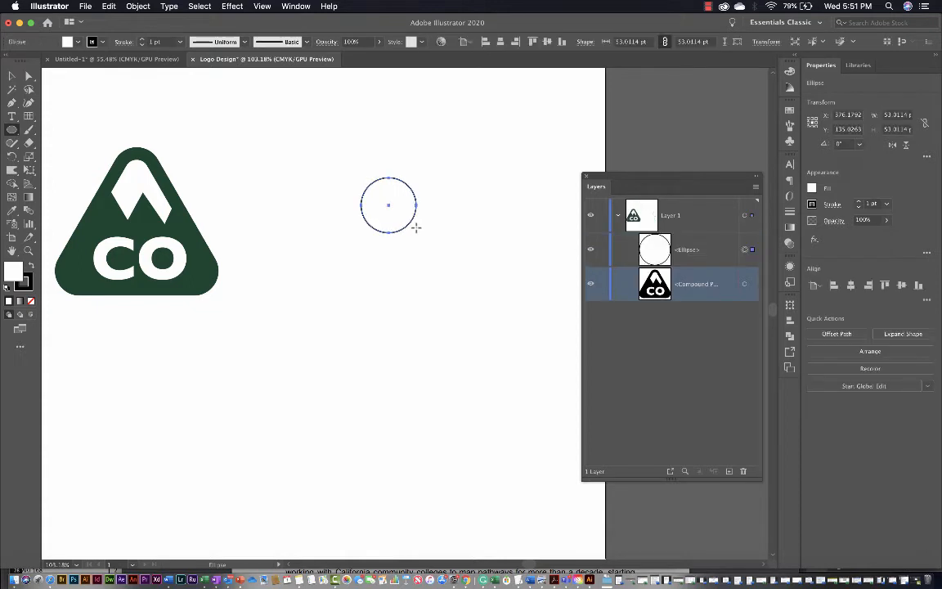
# - Set the small circle's stroke weight to 11 pt
pyautogui.click(860, 201)
pyautogui.click(860, 201)
pyautogui.click(860, 201)
pyautogui.click(860, 201)
pyautogui.click(860, 201)
pyautogui.click(860, 201)
pyautogui.click(860, 201)
pyautogui.click(860, 201)
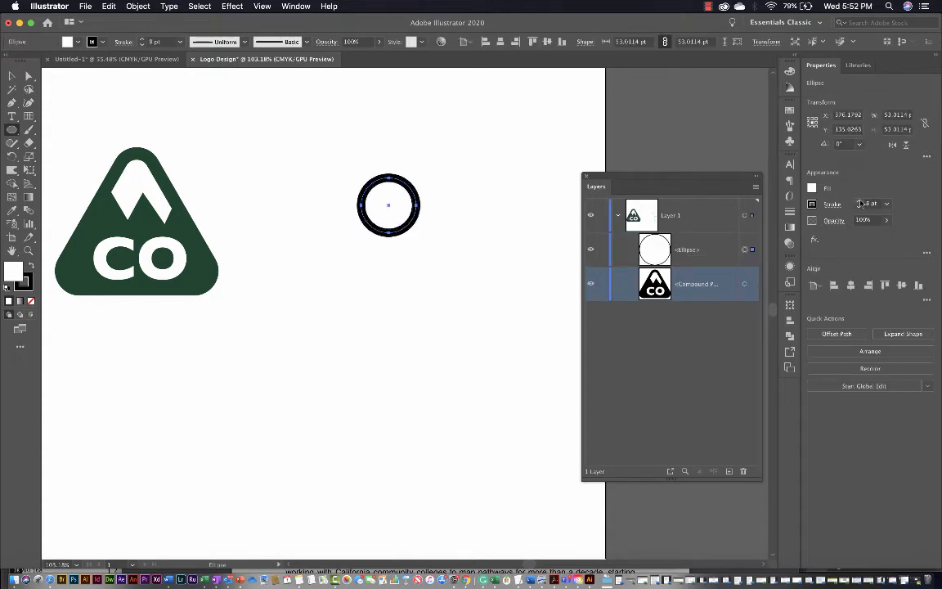
pyautogui.click(859, 202)
pyautogui.click(860, 201)
pyautogui.click(860, 202)
pyautogui.click(859, 202)
pyautogui.click(860, 201)
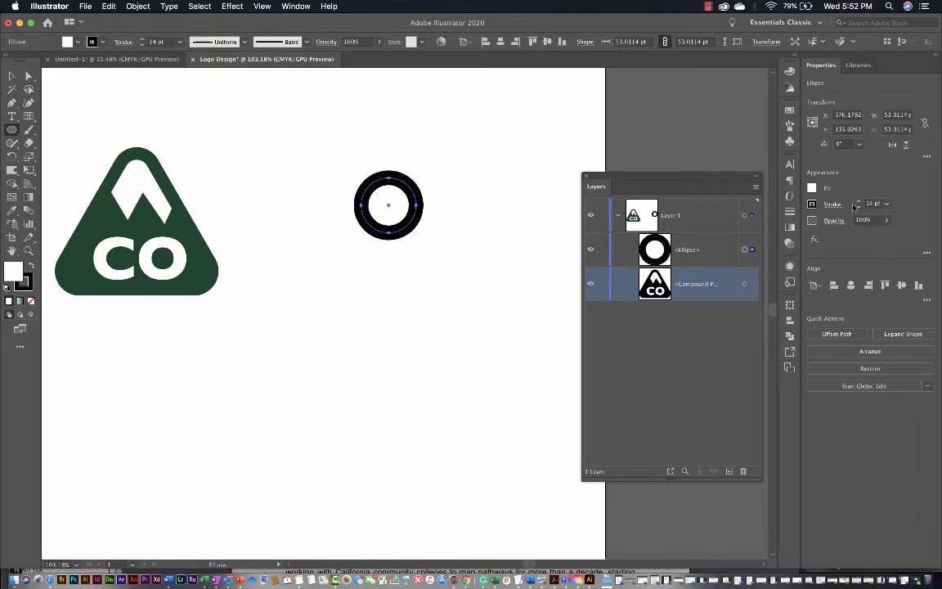
pyautogui.click(859, 207)
pyautogui.click(859, 207)
pyautogui.click(859, 207)
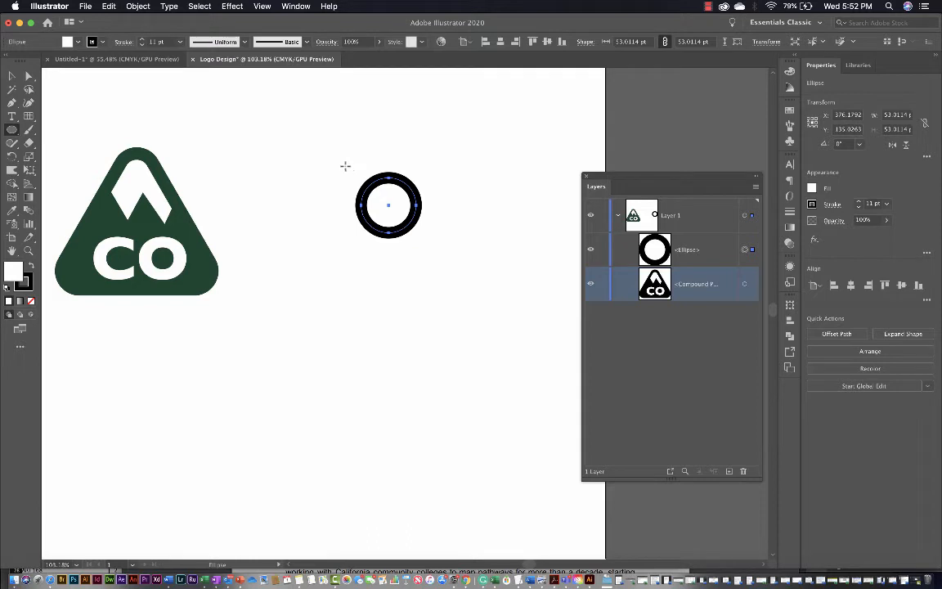
# - Draw an unfilled circle about 83 pt wide around the first and centre both circles on each other horizontally and vertically
pyautogui.moveTo(345, 165); pyautogui.dragTo(432, 233)
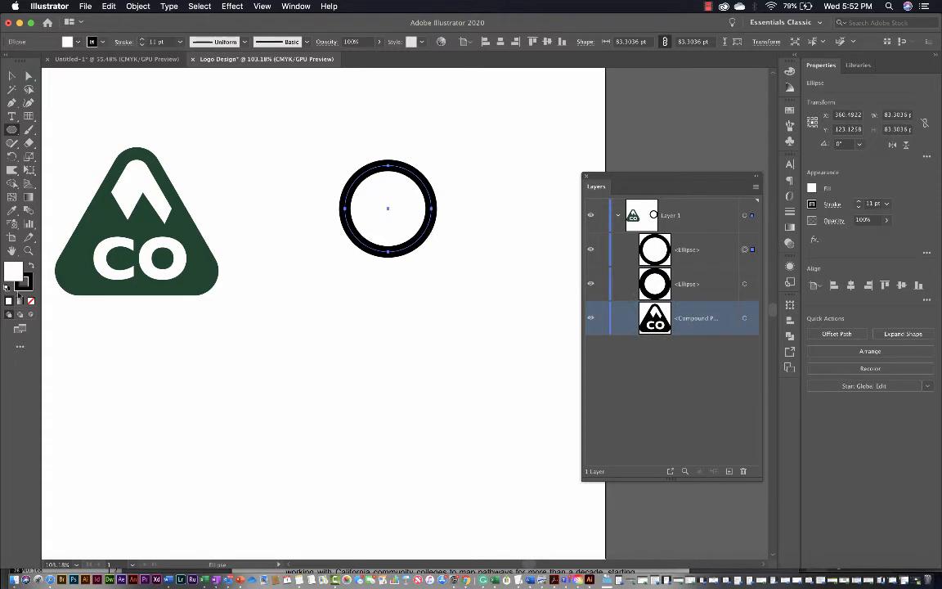
pyautogui.click(31, 301)
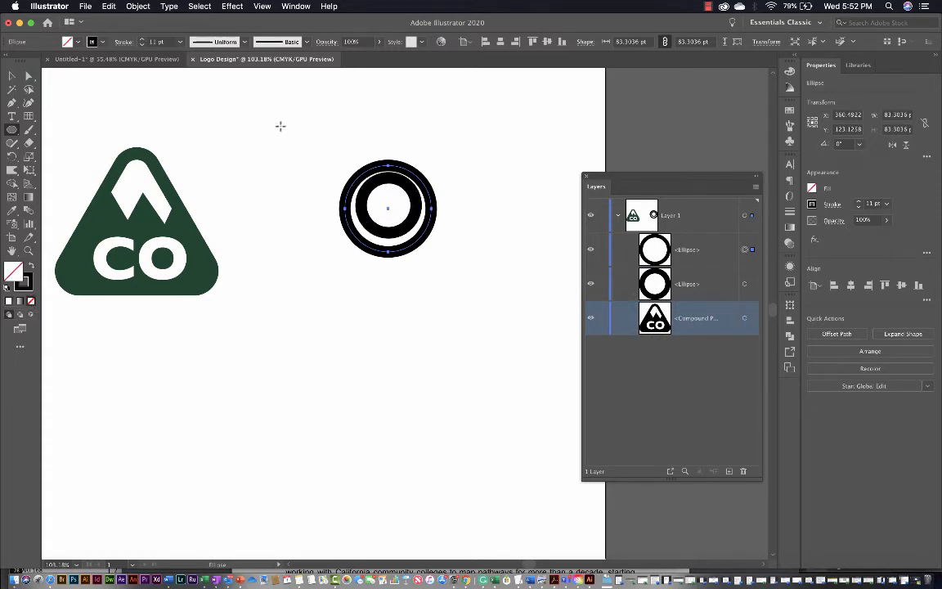
pyautogui.click(11, 75)
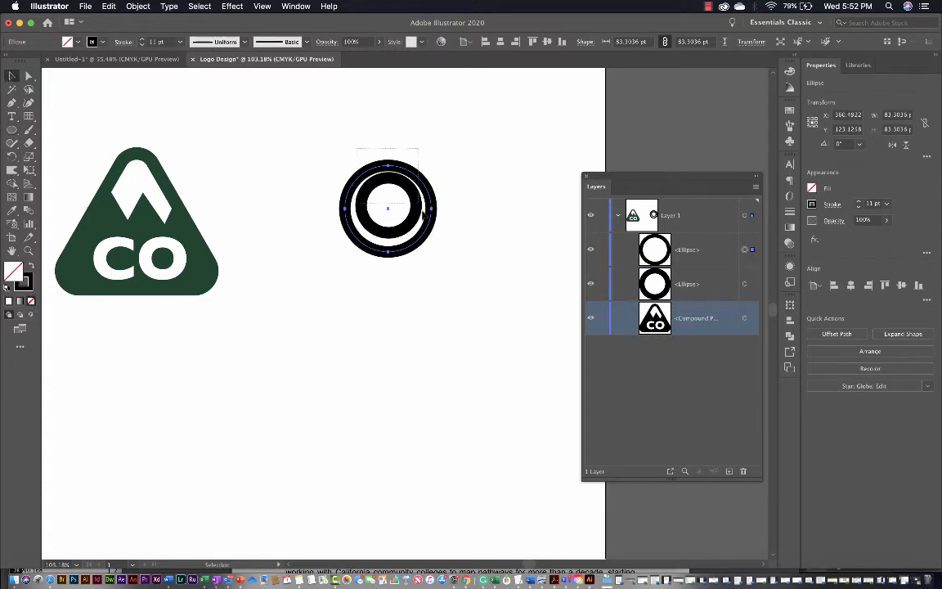
pyautogui.keyDown('shift'); pyautogui.click(391, 221); pyautogui.keyUp('shift')
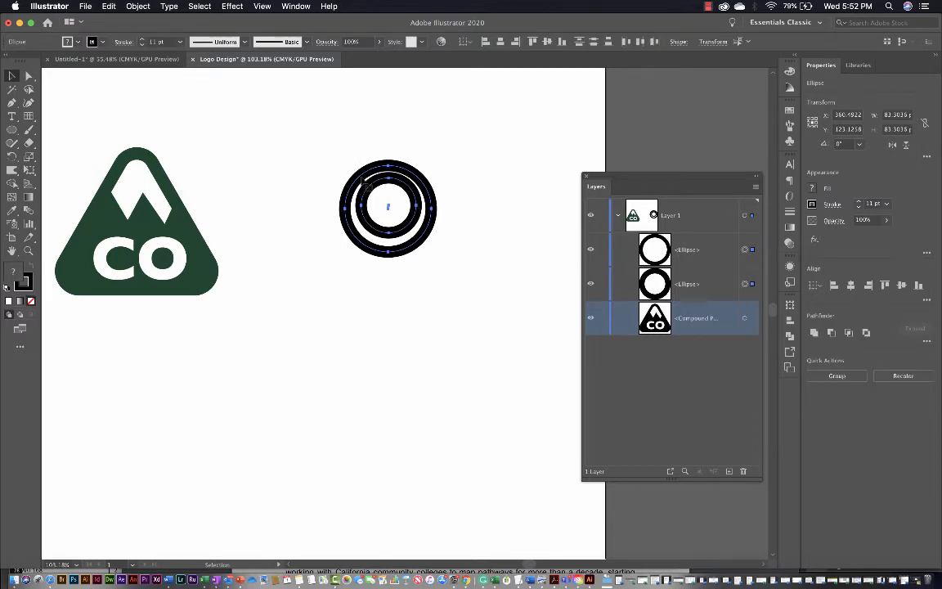
pyautogui.click(500, 43)
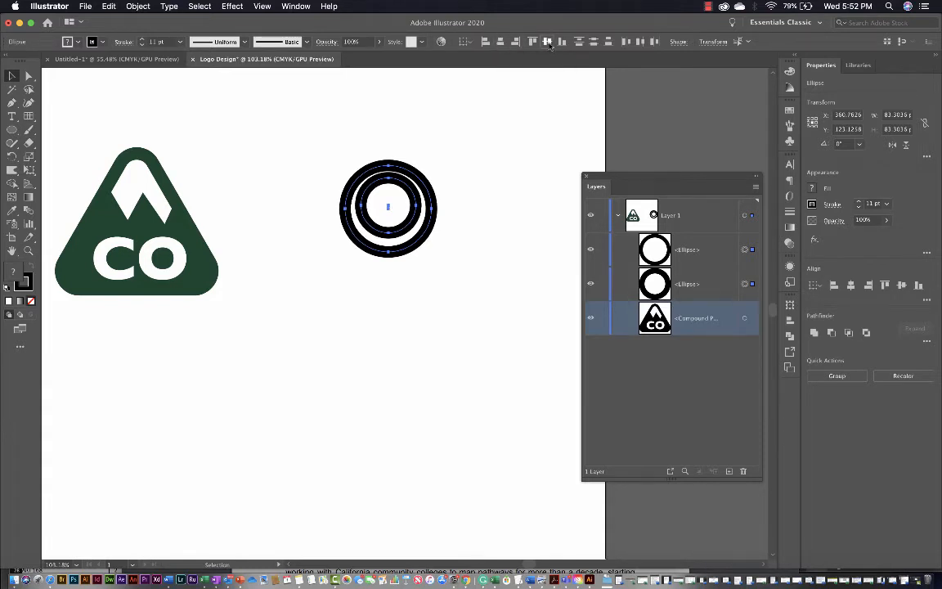
pyautogui.click(526, 258)
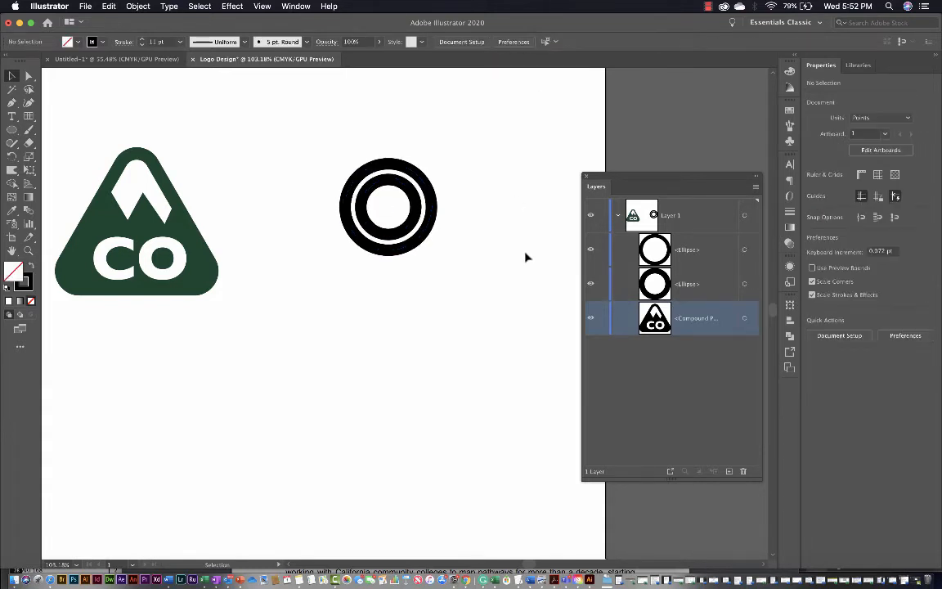
# - Draw a third unfilled circle about 202 pt wide enclosing the two rings near its upper edge, and align all three circles' horizontal centres
pyautogui.click(11, 129)
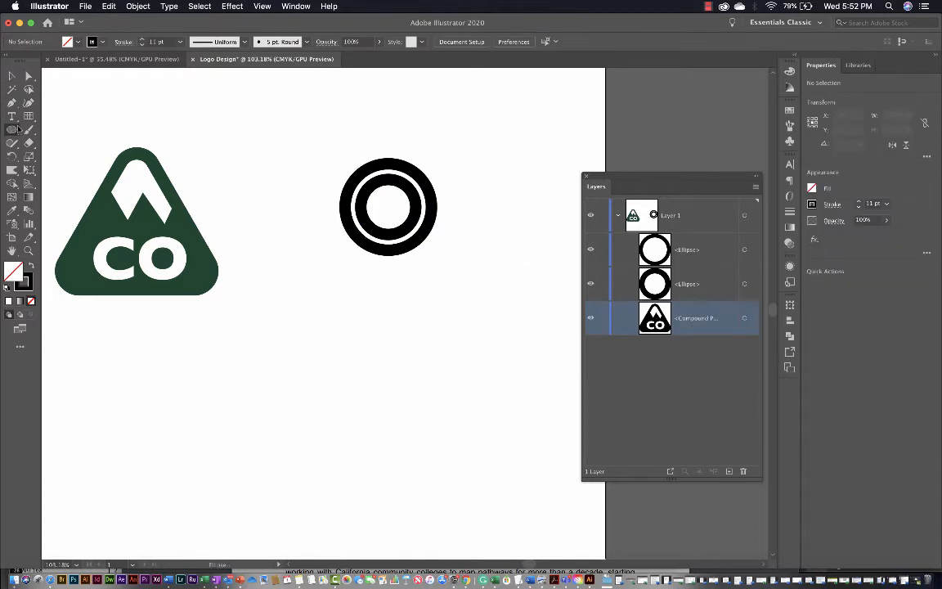
pyautogui.scroll(-2, 336, 187)
pyautogui.scroll(-1, 305, 231)
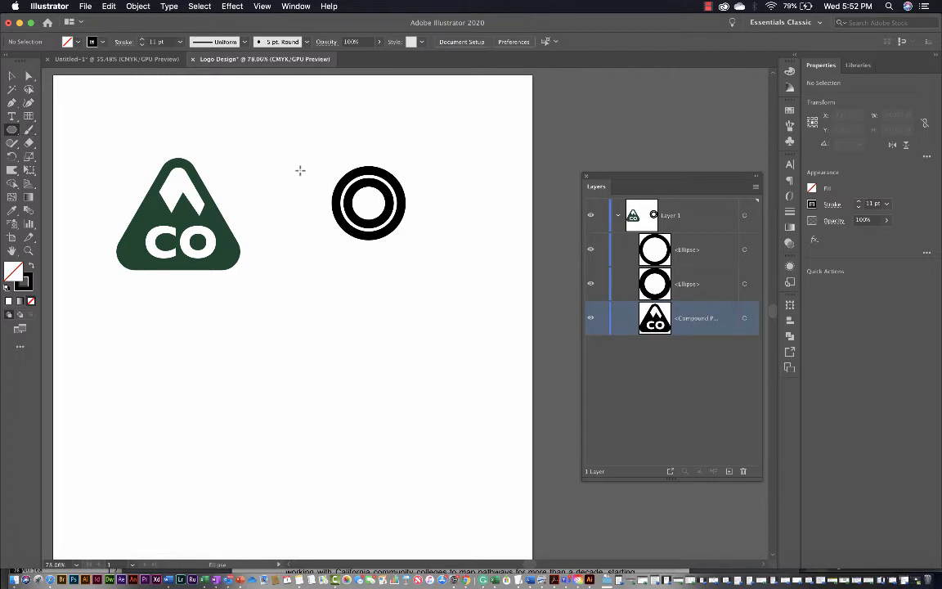
pyautogui.moveTo(296, 166); pyautogui.dragTo(456, 282)
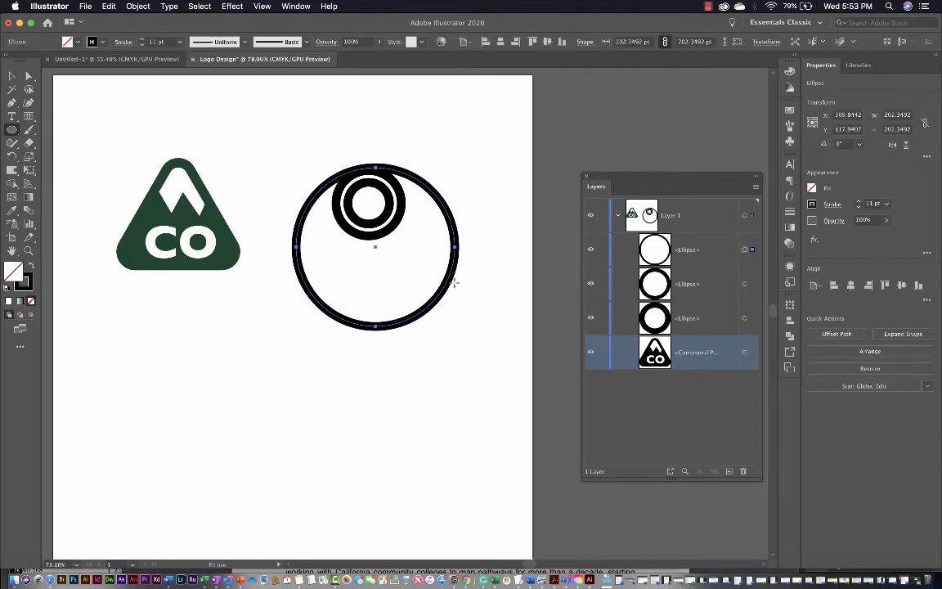
pyautogui.press('v')
pyautogui.moveTo(400, 329)
pyautogui.mouseDown()
pyautogui.moveTo(389, 321)
pyautogui.moveTo(391, 330)
pyautogui.mouseUp()
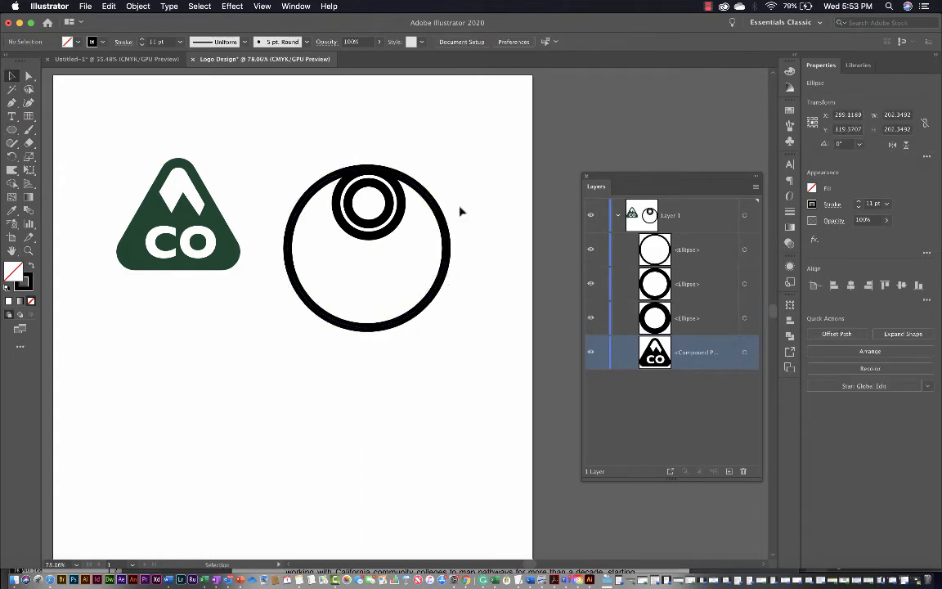
pyautogui.moveTo(460, 211); pyautogui.dragTo(344, 185)
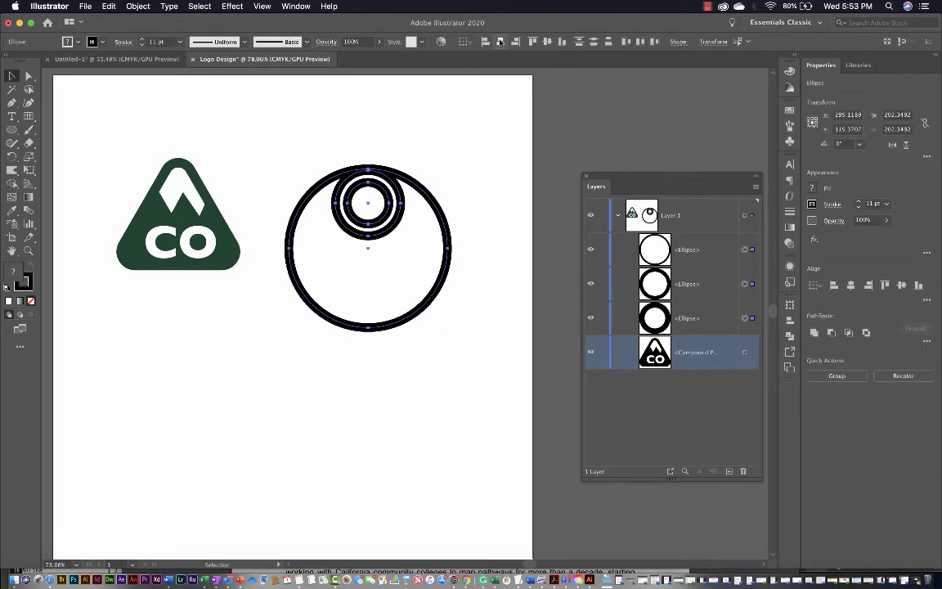
pyautogui.click(447, 284)
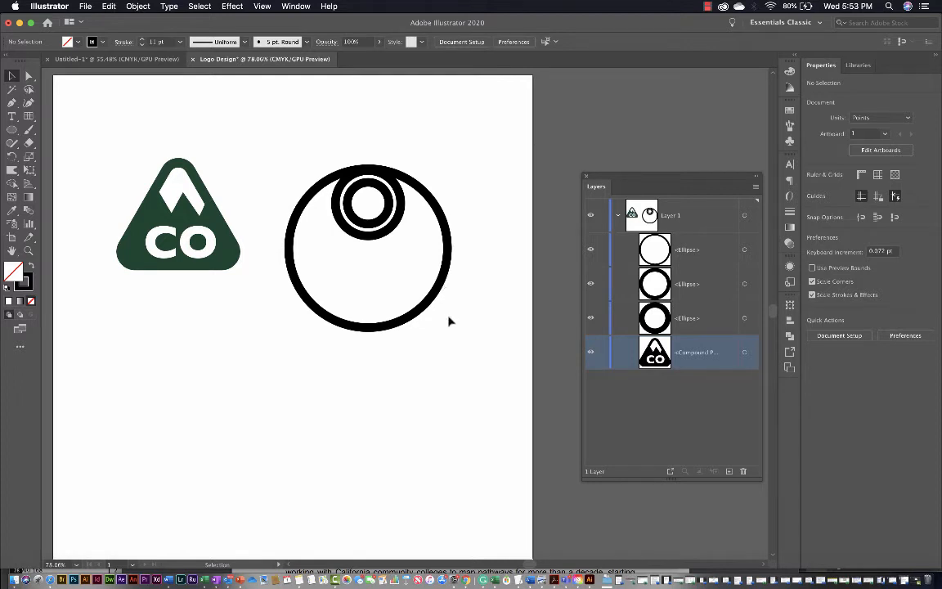
# - Duplicate the large circle straight upward so that the two large circles overlap in an eye shape around the rings
pyautogui.click(427, 306)
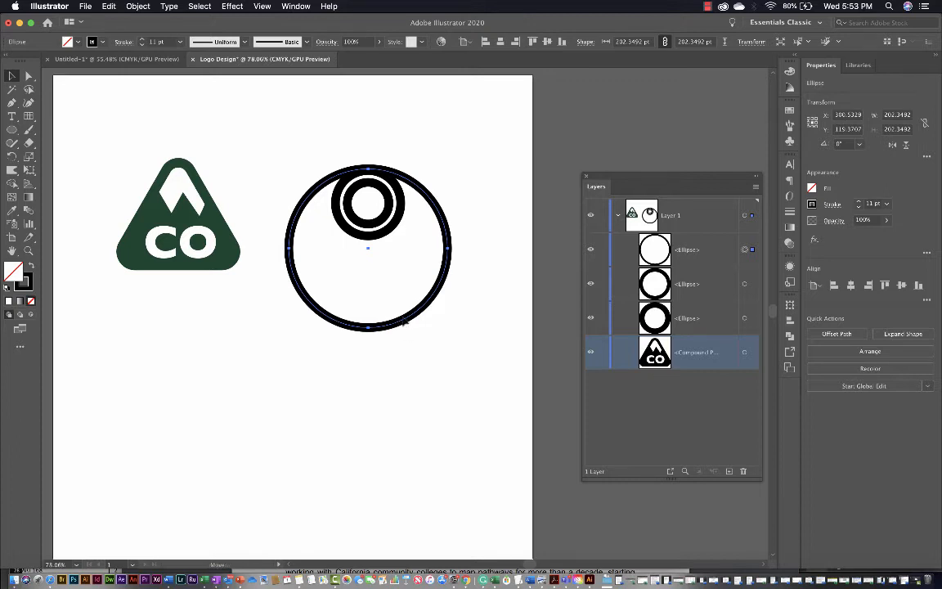
pyautogui.moveTo(404, 321); pyautogui.dragTo(406, 243)
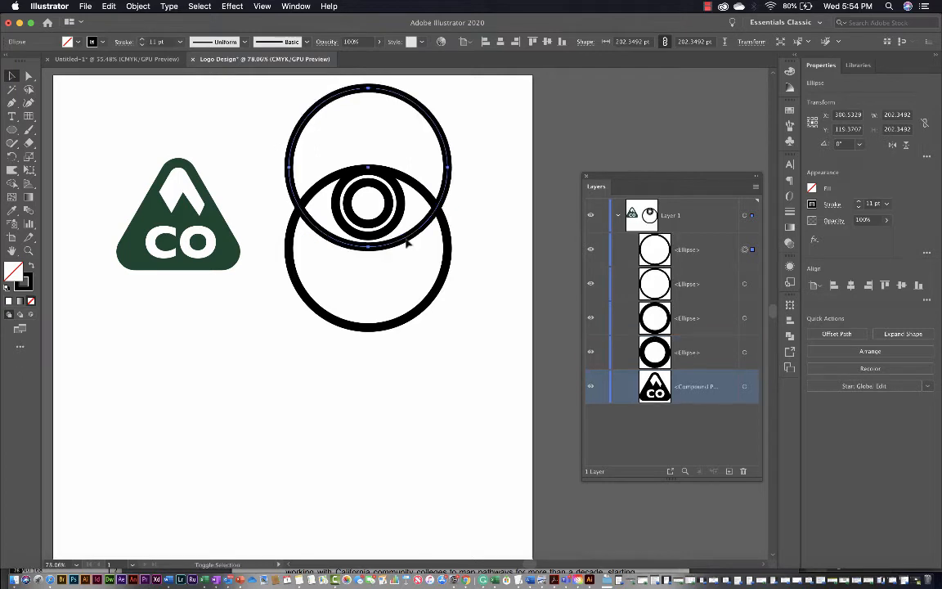
# - Intersect the two large circles with Pathfinder so only their overlapping eye shape is kept around the rings
pyautogui.click(460, 350)
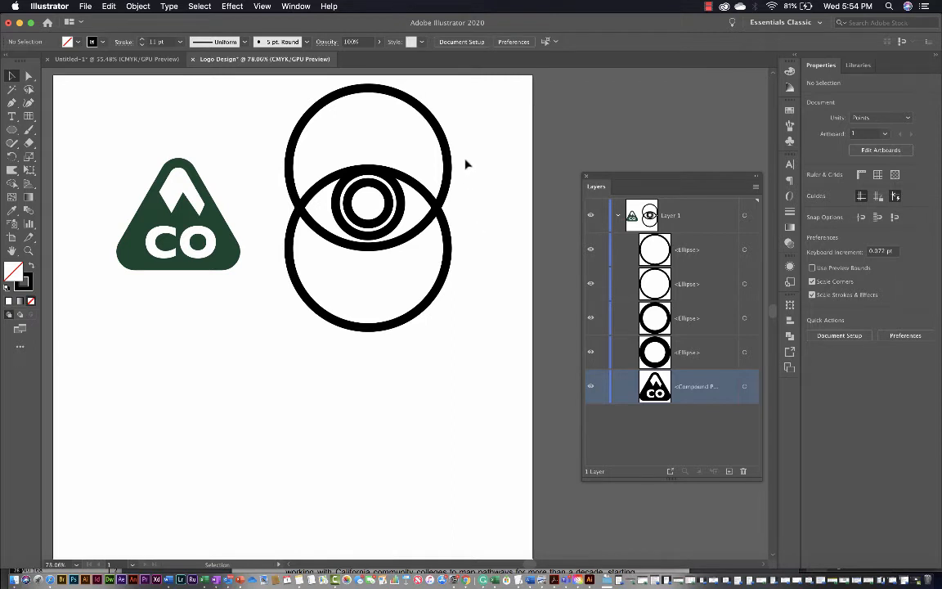
pyautogui.moveTo(386, 154); pyautogui.dragTo(429, 271)
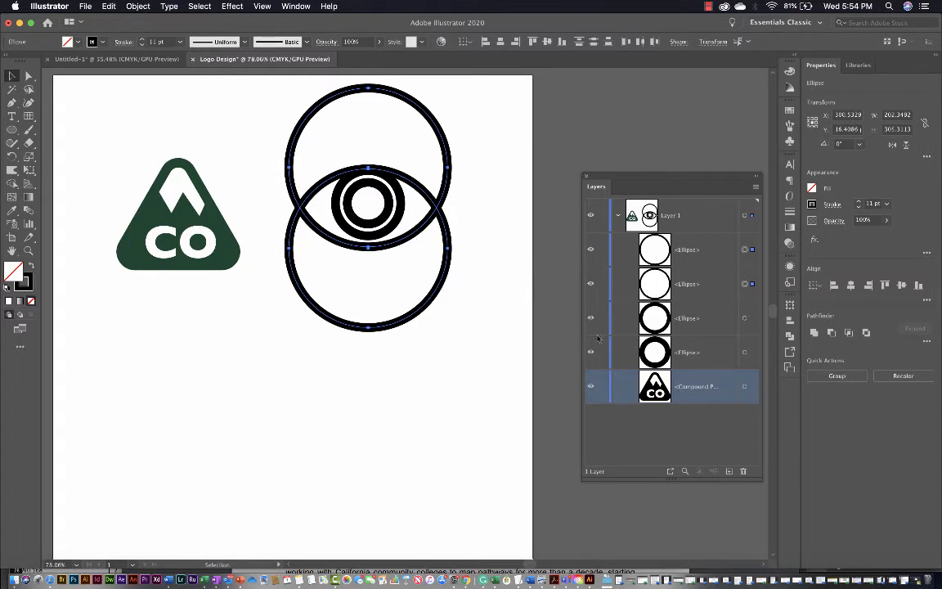
pyautogui.click(926, 340)
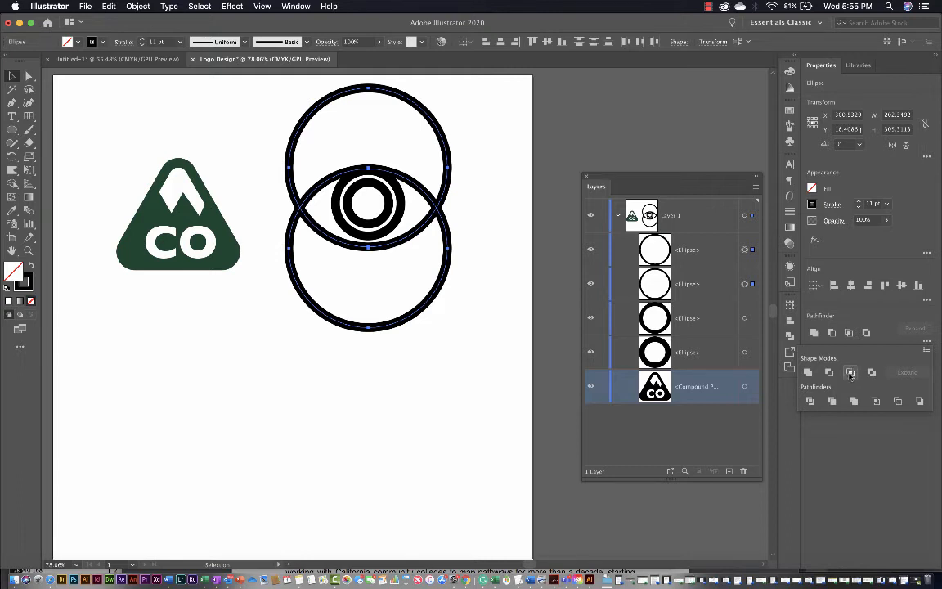
pyautogui.click(851, 374)
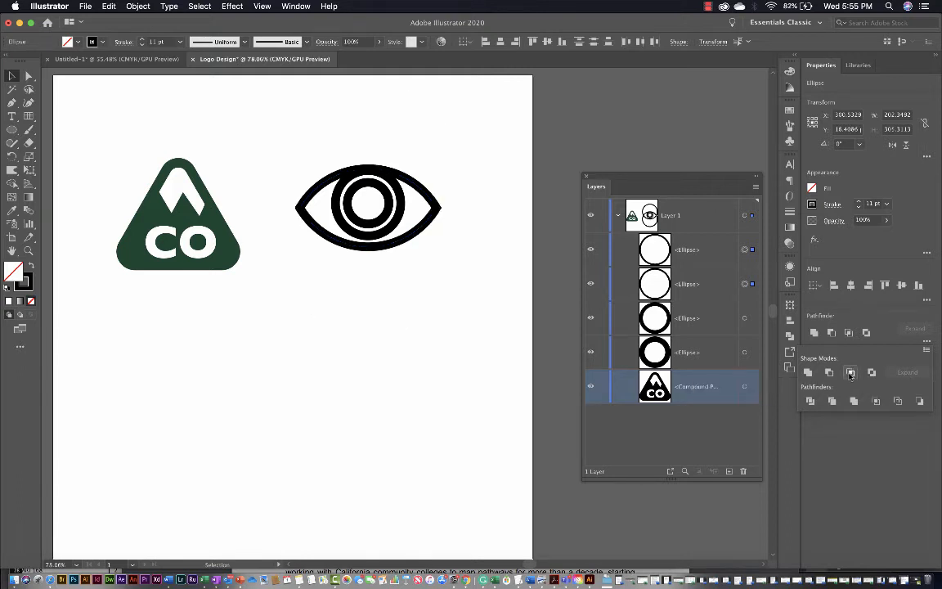
pyautogui.click(366, 318)
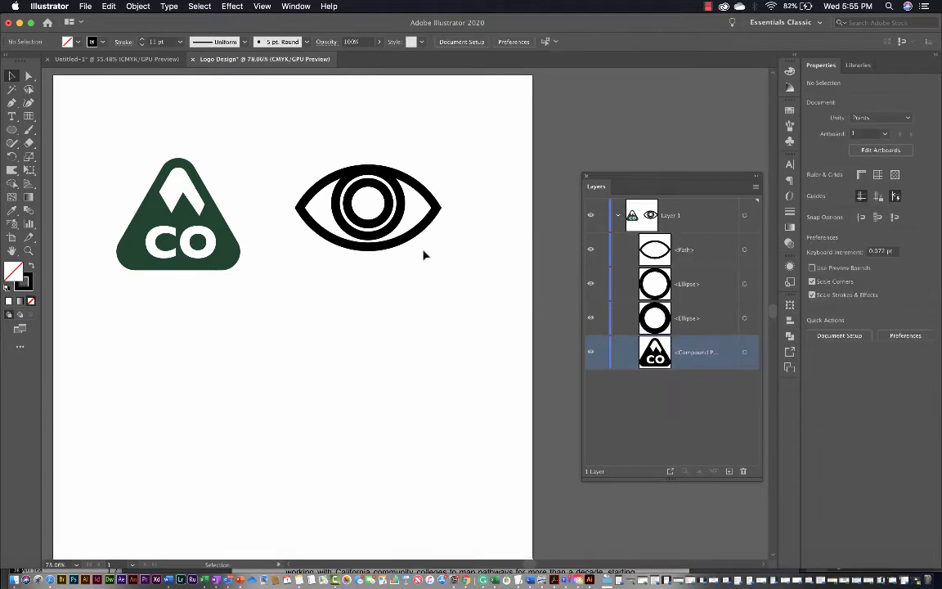
# - Move the eye outline's left corner point outward and down to about X 304, Y 190 pt, and raise its lower handle to flatten the curve
pyautogui.scroll(5, 423, 256)
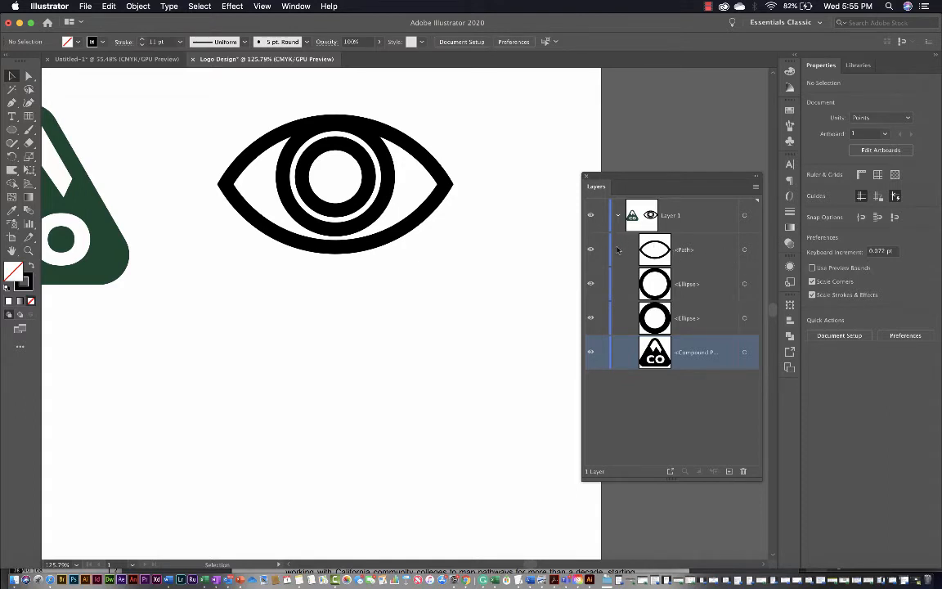
pyautogui.click(746, 251)
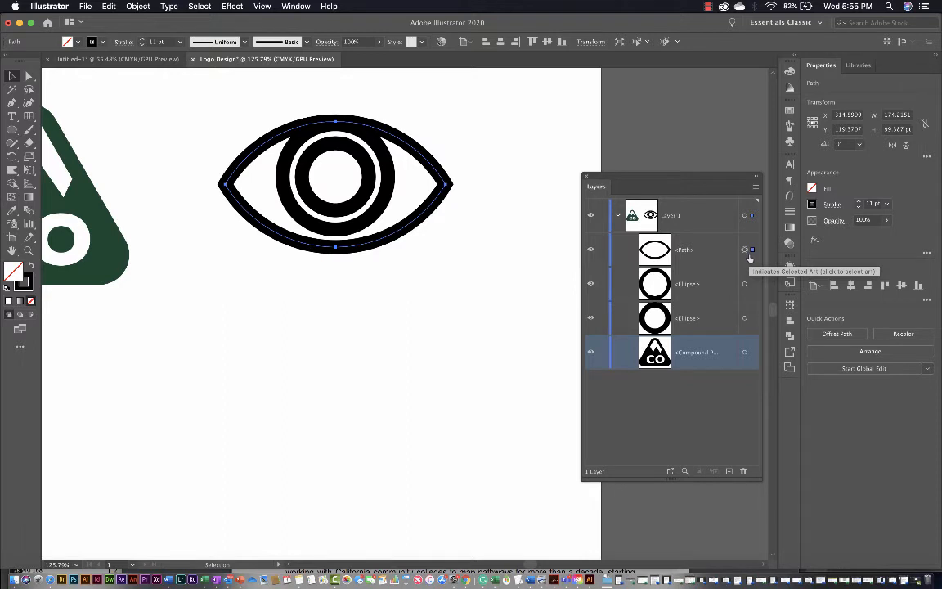
pyautogui.click(449, 224)
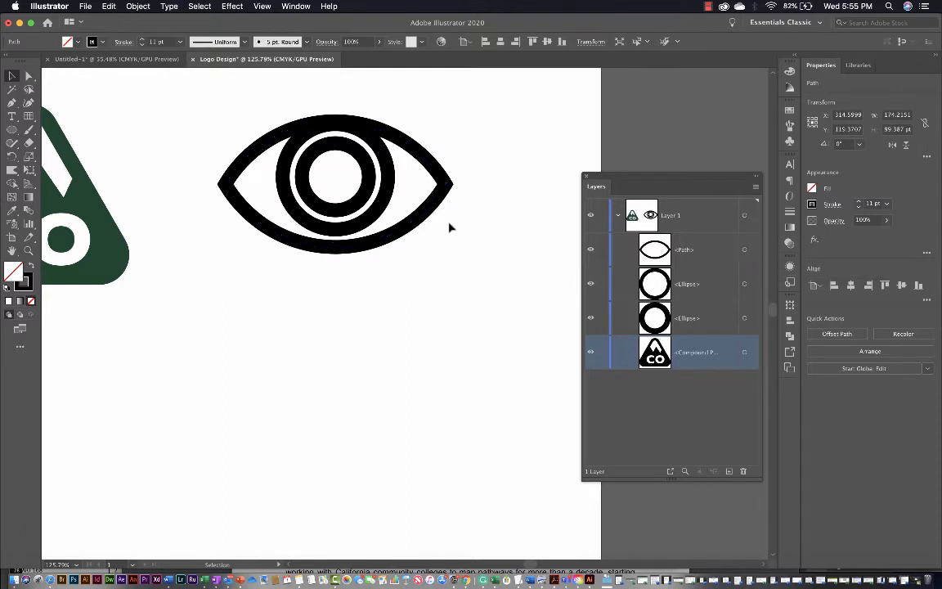
pyautogui.click(314, 251)
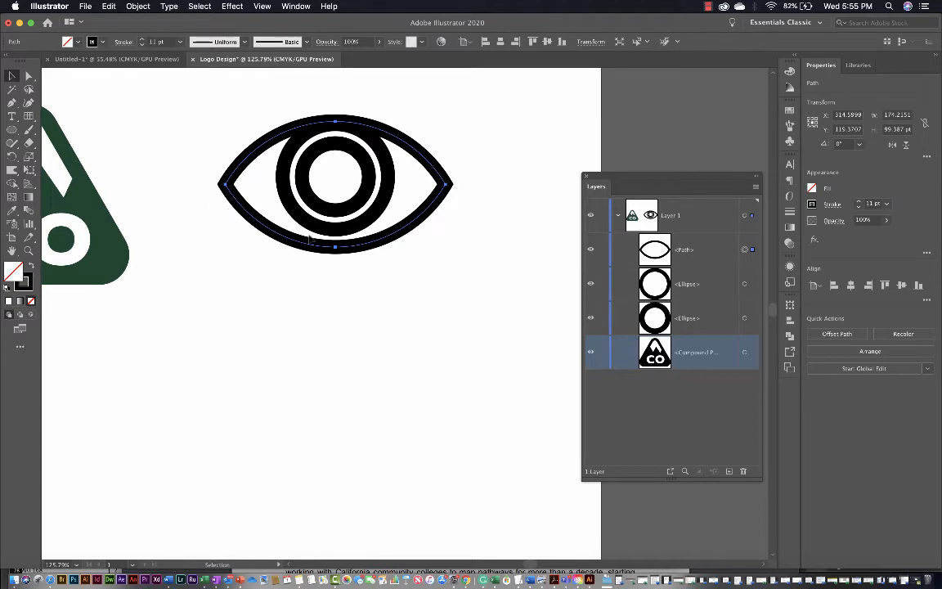
pyautogui.press('a')
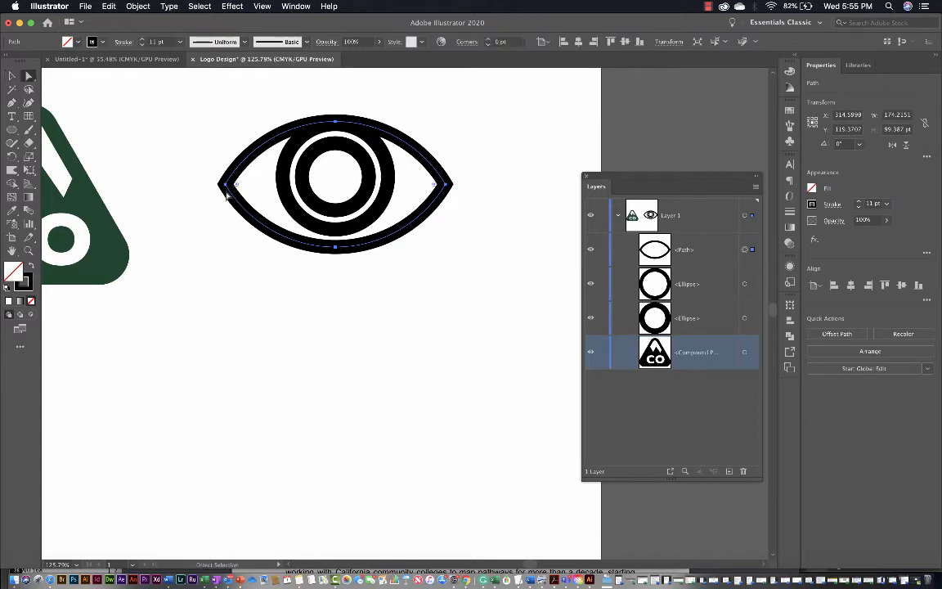
pyautogui.click(224, 186)
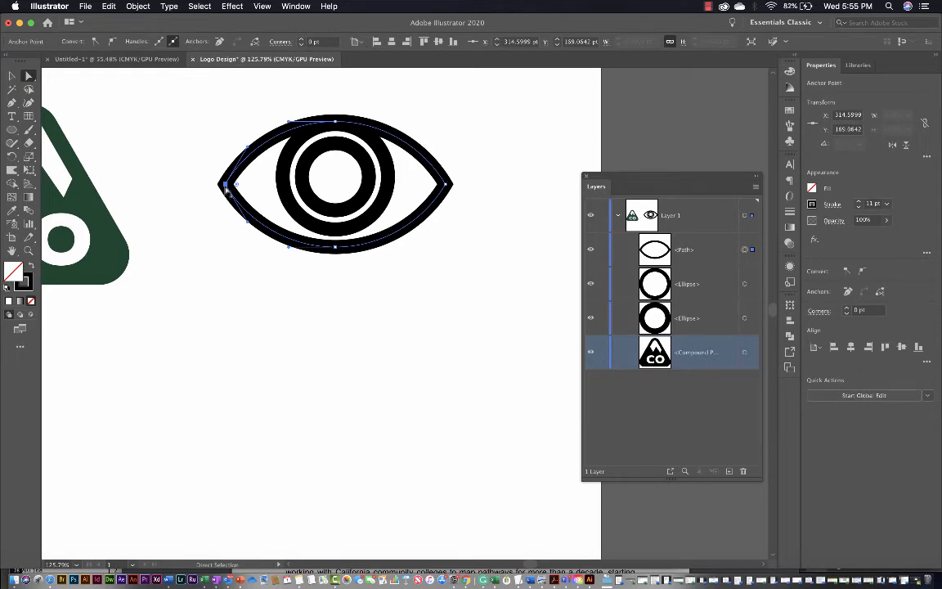
pyautogui.moveTo(226, 186); pyautogui.dragTo(211, 212)
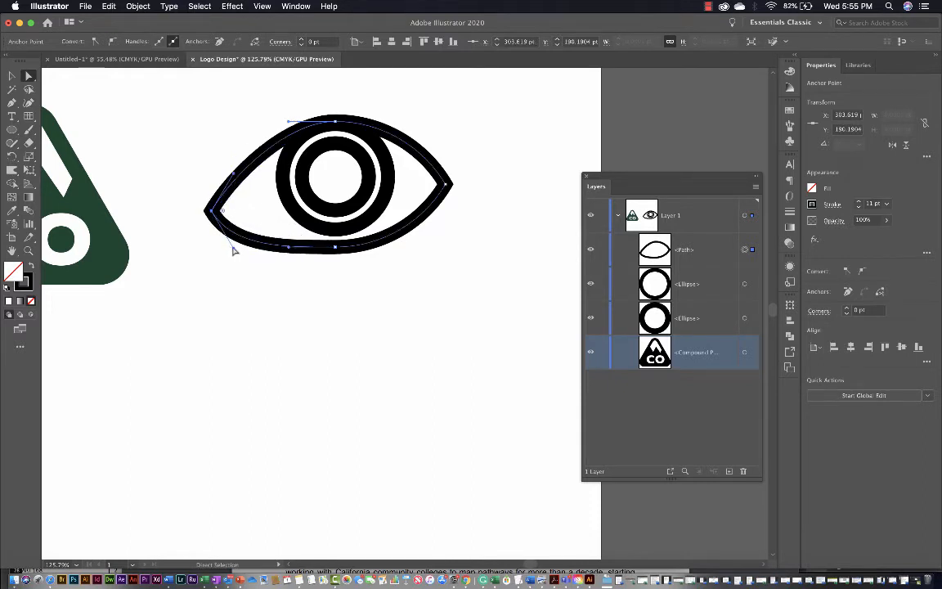
pyautogui.moveTo(233, 252); pyautogui.dragTo(248, 227)
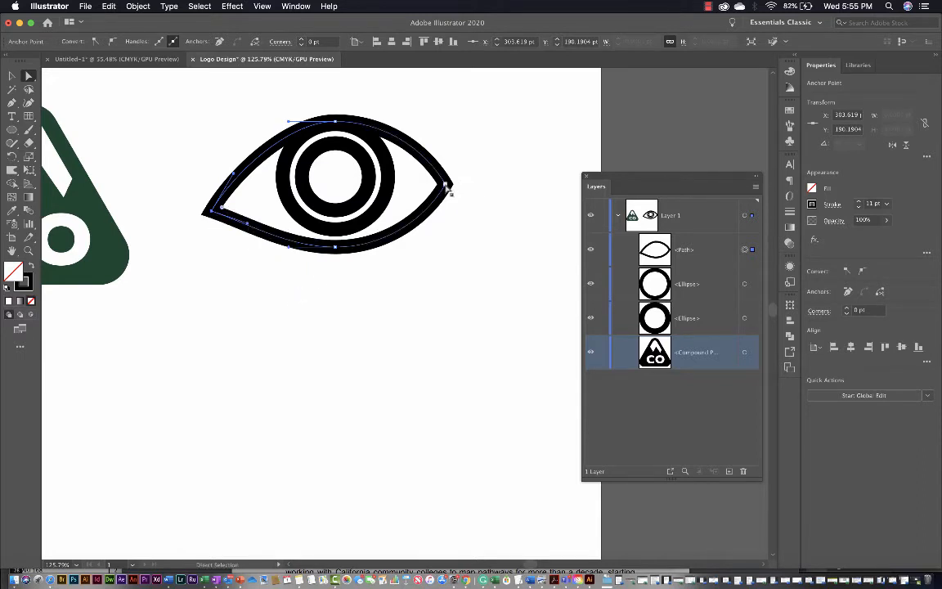
# - Pull the eye outline's right corner point up and outward, and adjust its upper handle to flatten the upper lid
pyautogui.moveTo(448, 186); pyautogui.dragTo(469, 165)
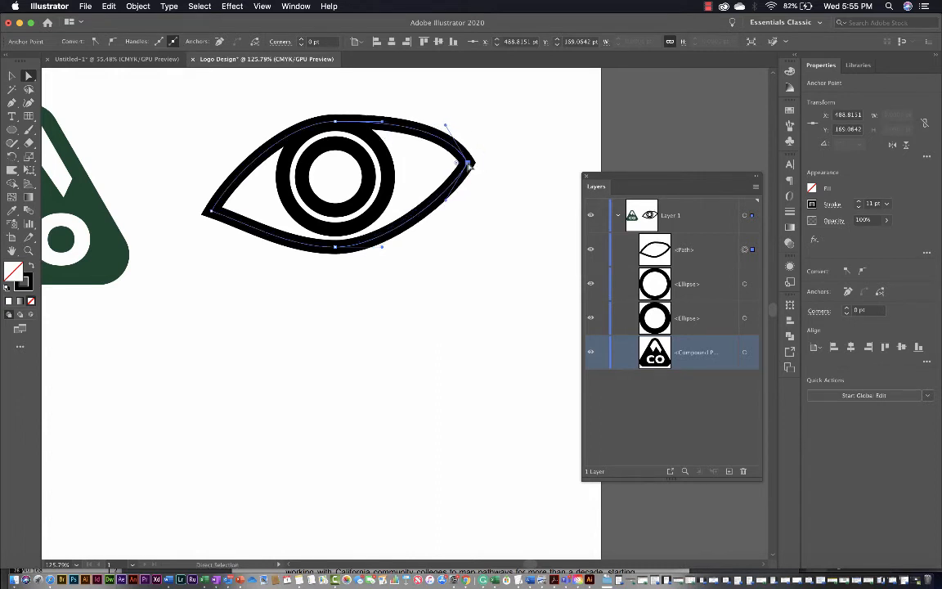
pyautogui.moveTo(402, 117); pyautogui.dragTo(421, 136)
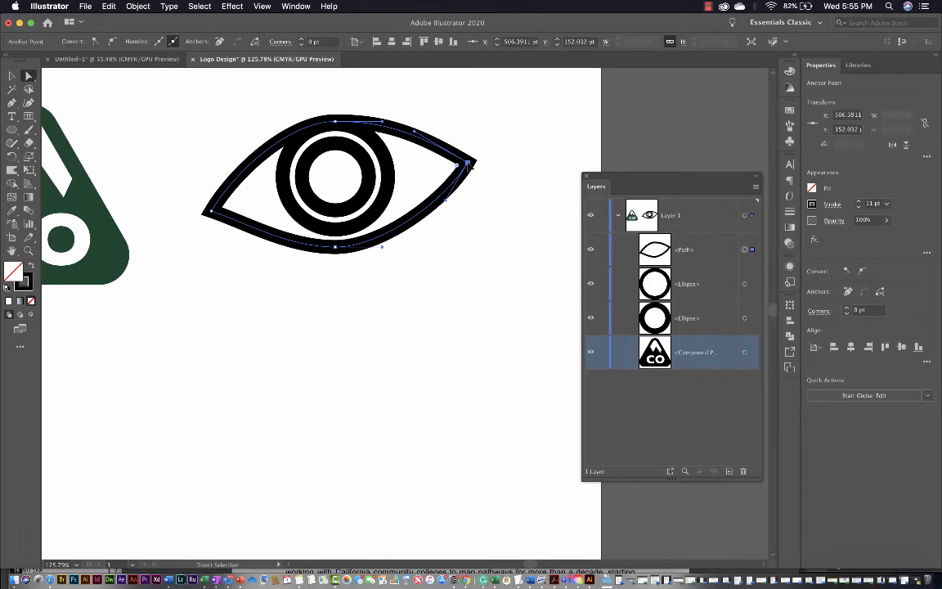
pyautogui.moveTo(469, 164); pyautogui.dragTo(475, 153)
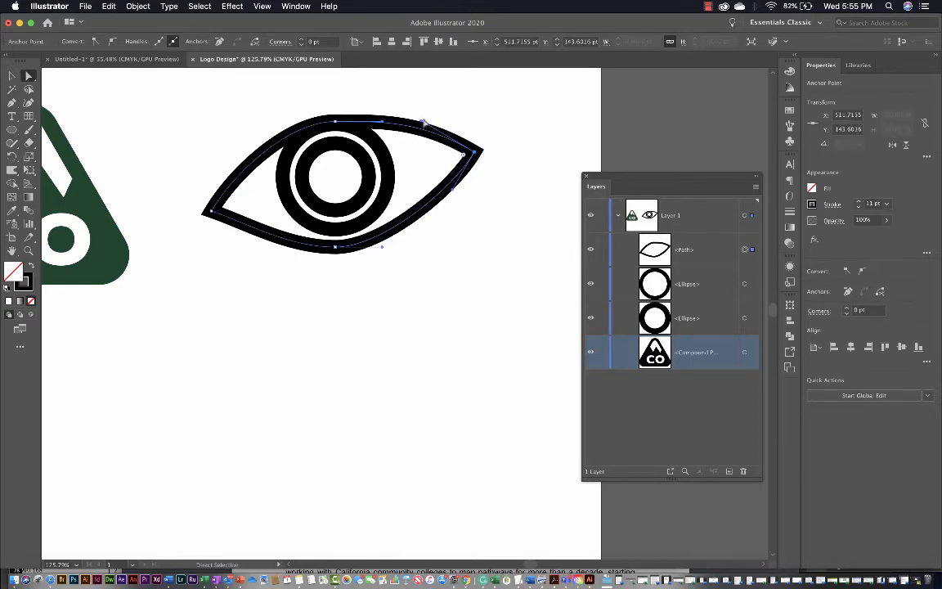
pyautogui.moveTo(423, 124); pyautogui.dragTo(417, 138)
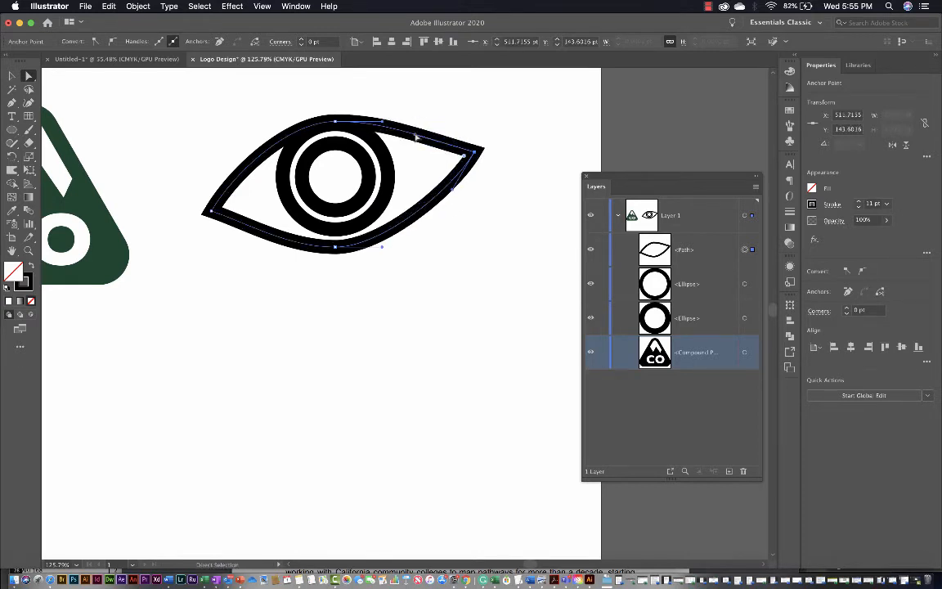
pyautogui.click(446, 198)
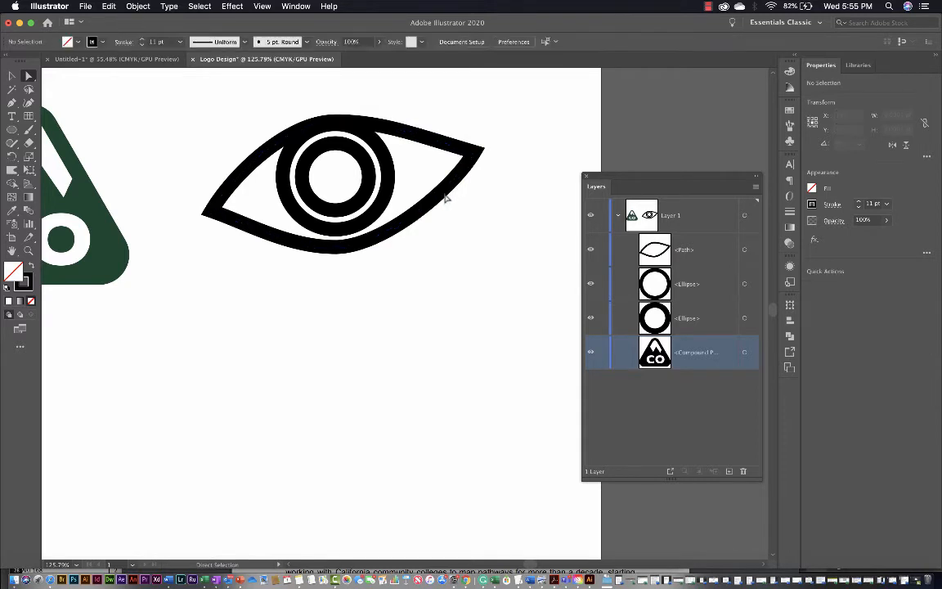
# - Bend the lower handle of the eye outline's right corner inward to form a sharp, swept tip
pyautogui.click(477, 158)
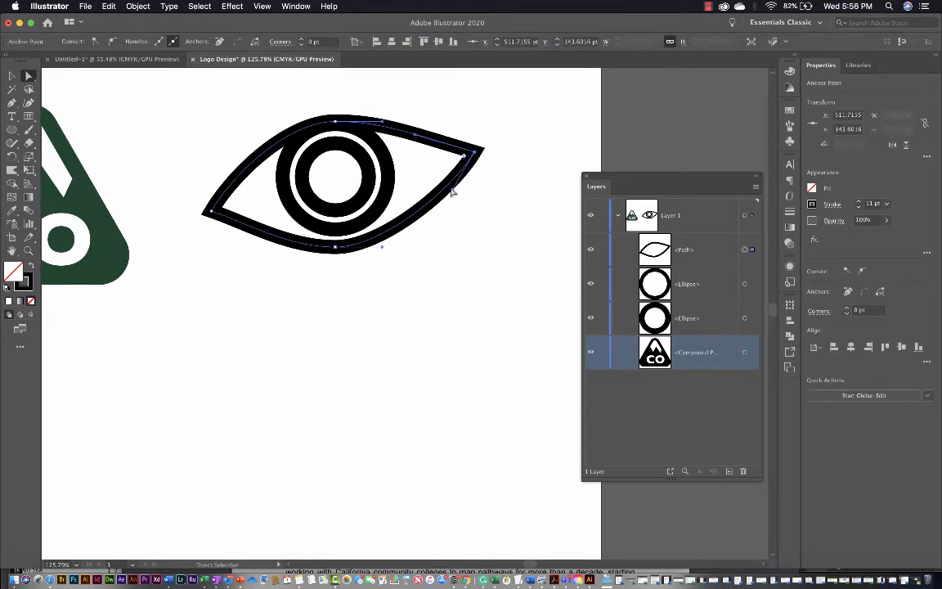
pyautogui.moveTo(453, 191); pyautogui.dragTo(437, 166)
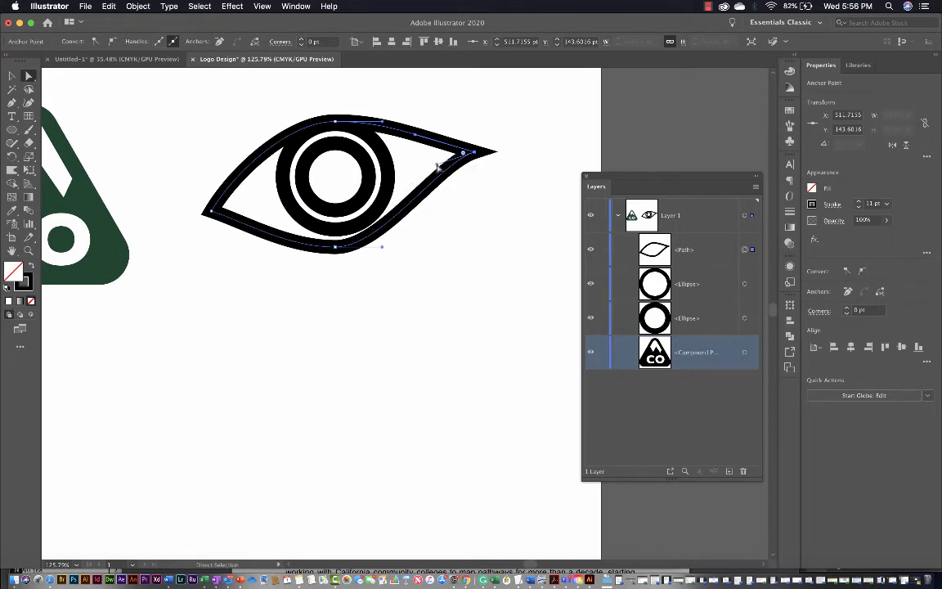
pyautogui.scroll(-3, 463, 226)
pyautogui.click(466, 255)
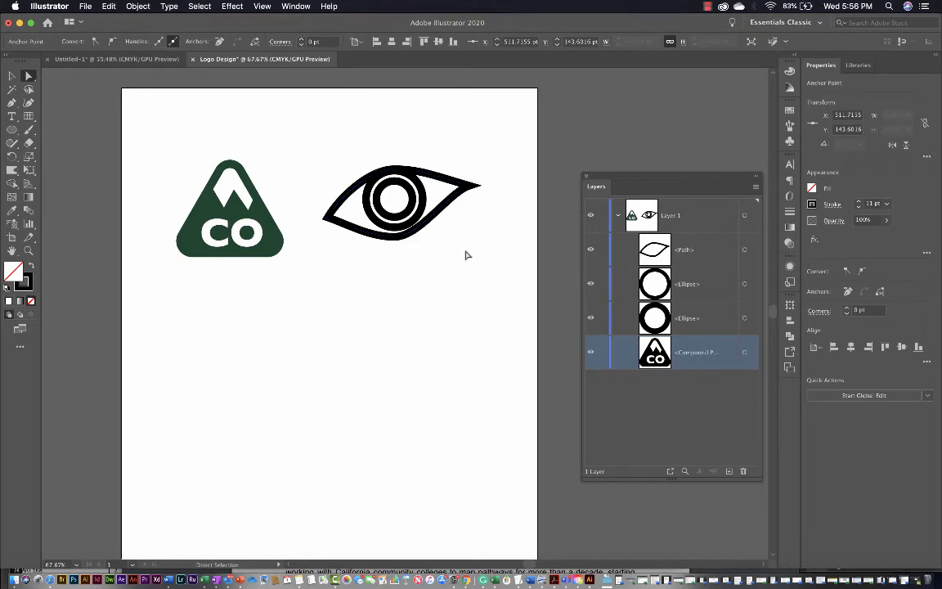
# - Undo the reshaping of both eye corners until the outline is the symmetrical almond shape again
pyautogui.press('cmd+z')
pyautogui.press('cmd+z')
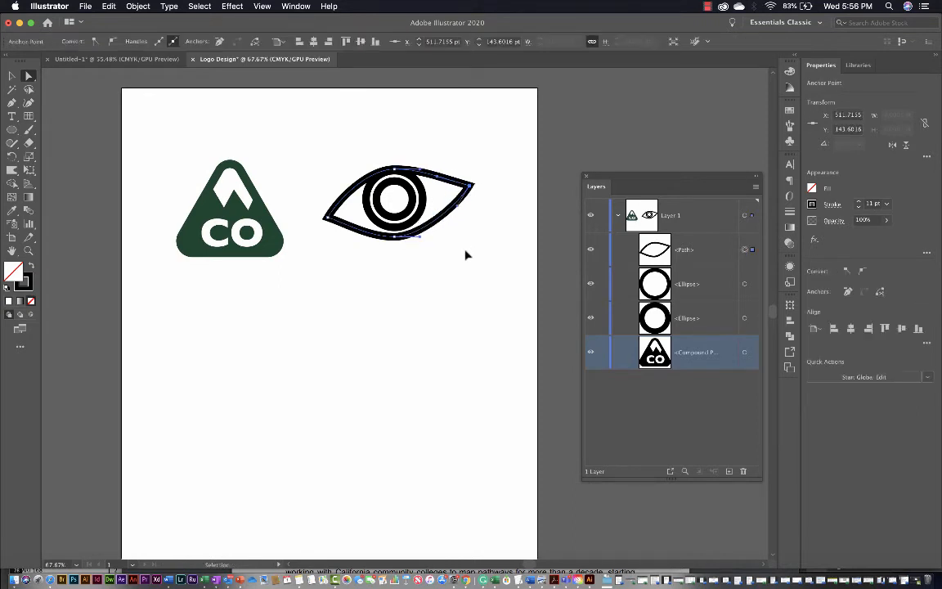
pyautogui.press('cmd+z')
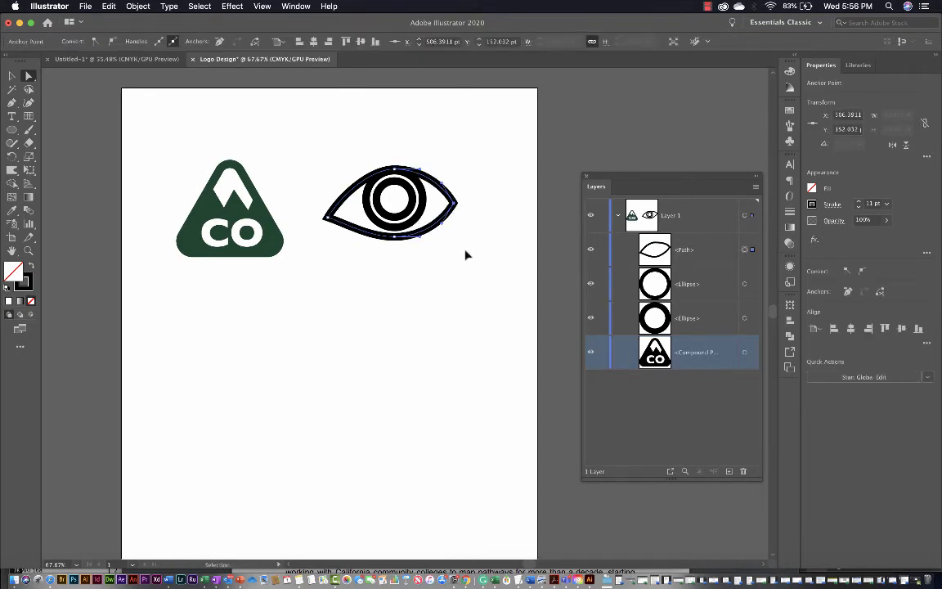
pyautogui.press('cmd+z')
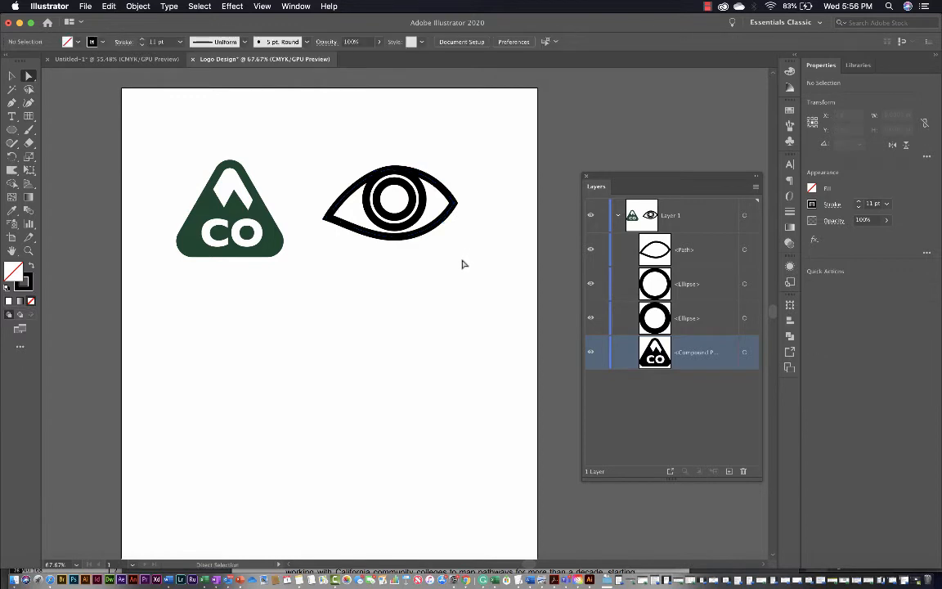
pyautogui.press('cmd+z')
pyautogui.click(463, 263)
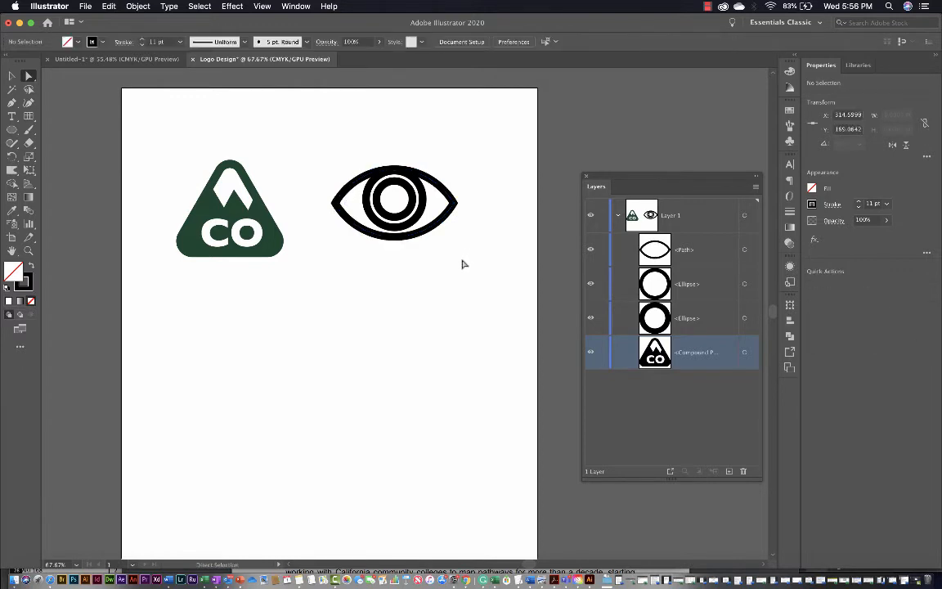
# - Move the eye outline upward, return it to its place around the iris circles, and deselect it
pyautogui.press('v')
pyautogui.click(438, 233)
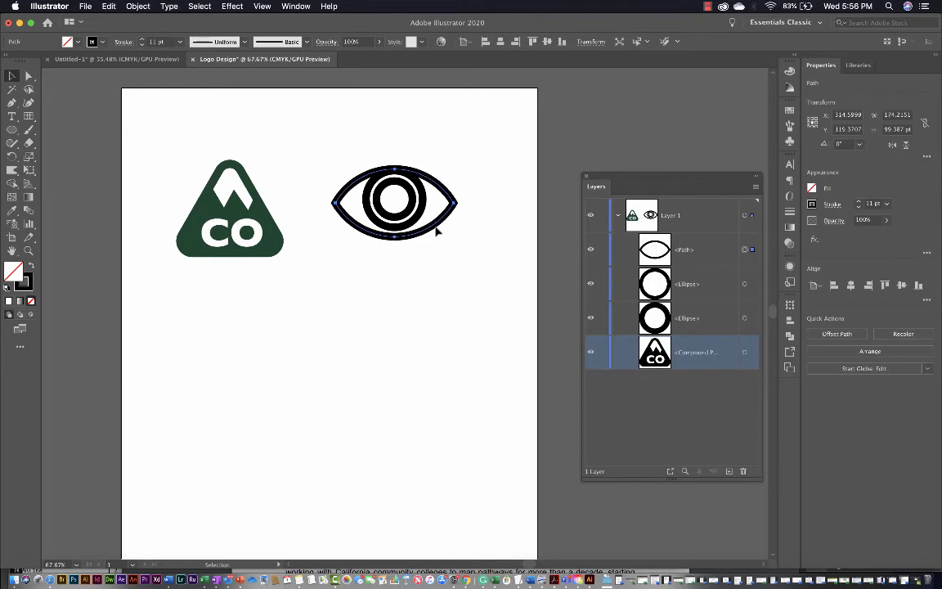
pyautogui.moveTo(436, 232)
pyautogui.mouseDown()
pyautogui.moveTo(432, 220)
pyautogui.moveTo(431, 237)
pyautogui.mouseUp()
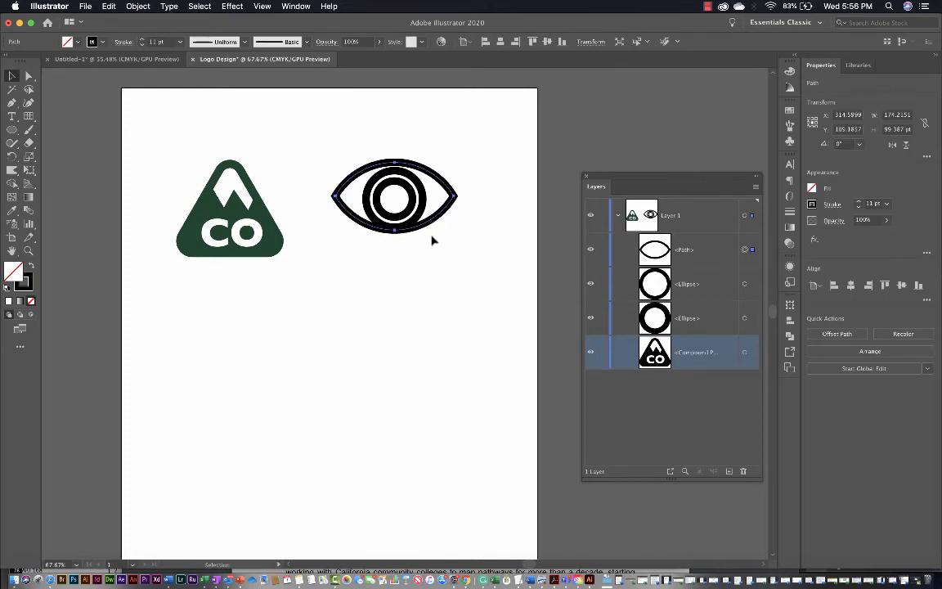
pyautogui.click(432, 250)
pyautogui.click(436, 228)
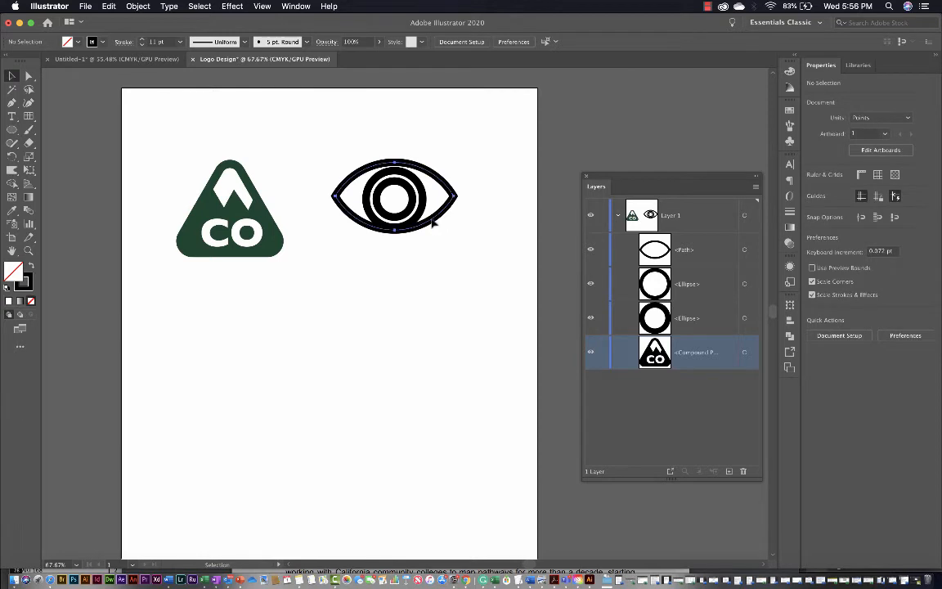
pyautogui.moveTo(438, 228); pyautogui.dragTo(390, 240)
pyautogui.click(453, 255)
pyautogui.click(462, 246)
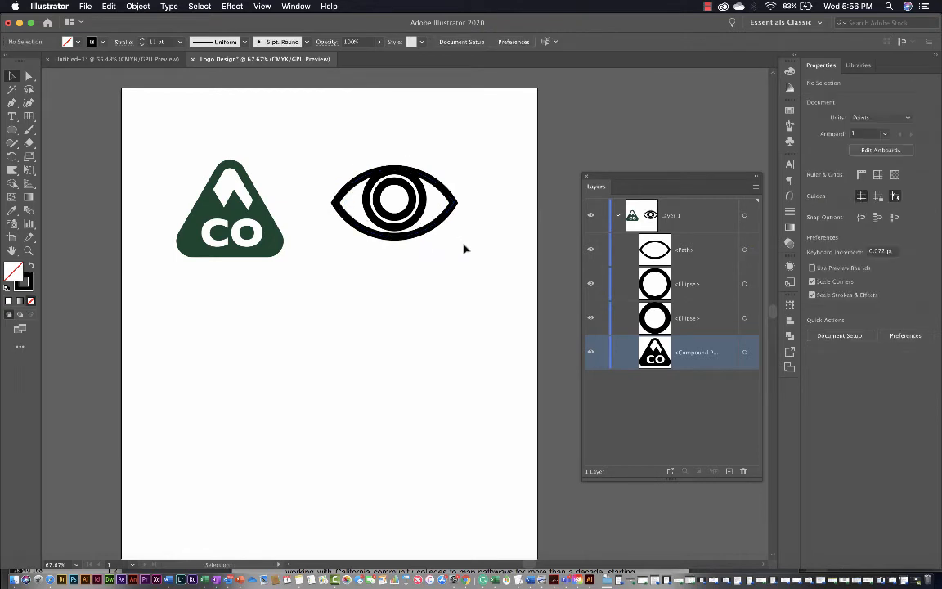
pyautogui.click(419, 236)
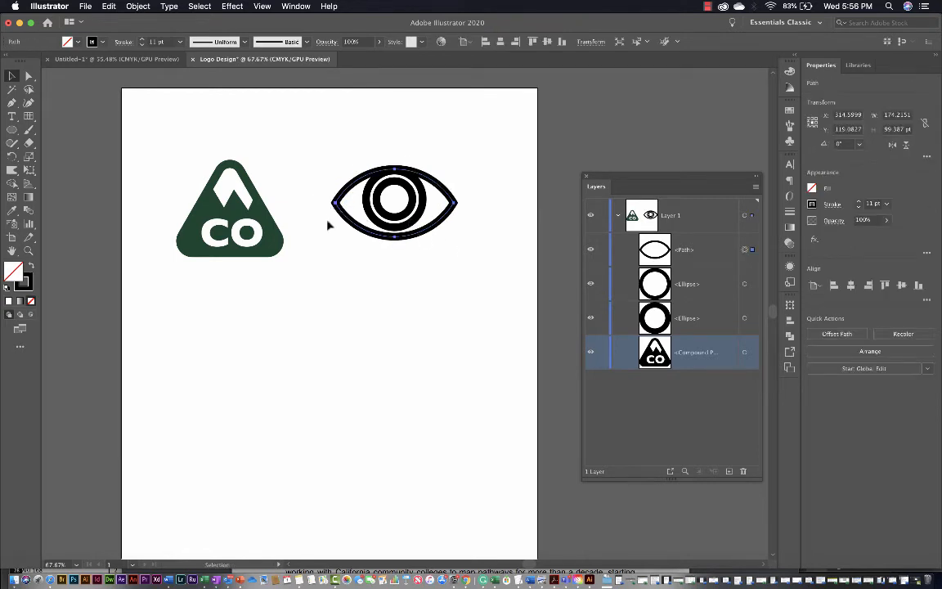
pyautogui.click(445, 271)
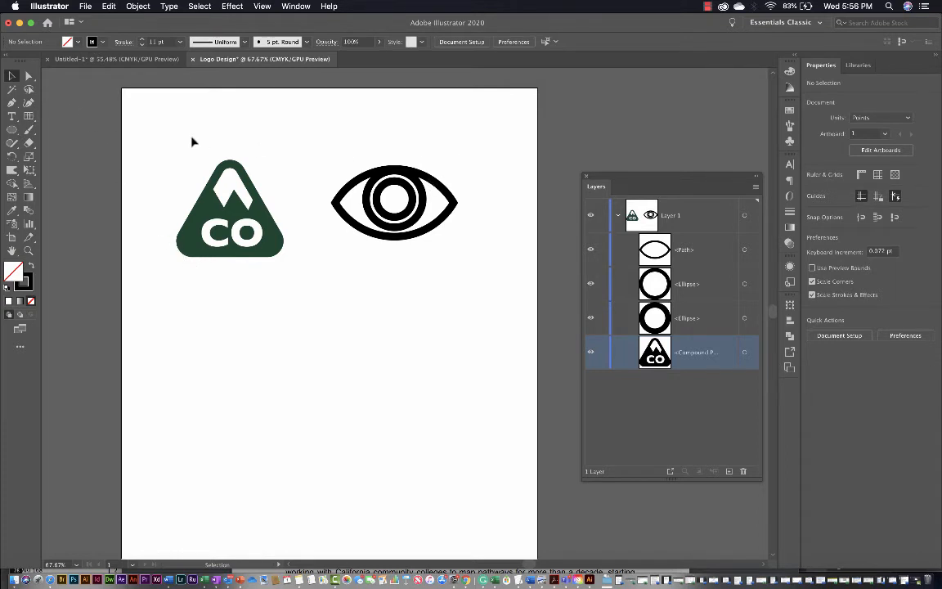
# - Start a circular polar grid below the eye icon with the Polar Grid tool
pyautogui.moveTo(31, 116); pyautogui.dragTo(62, 170)
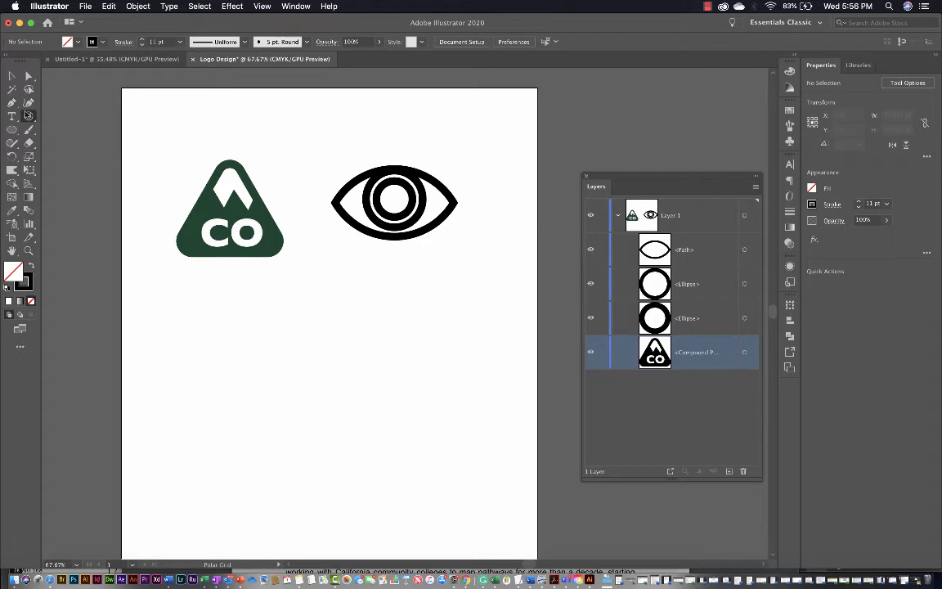
pyautogui.moveTo(29, 116); pyautogui.dragTo(63, 117)
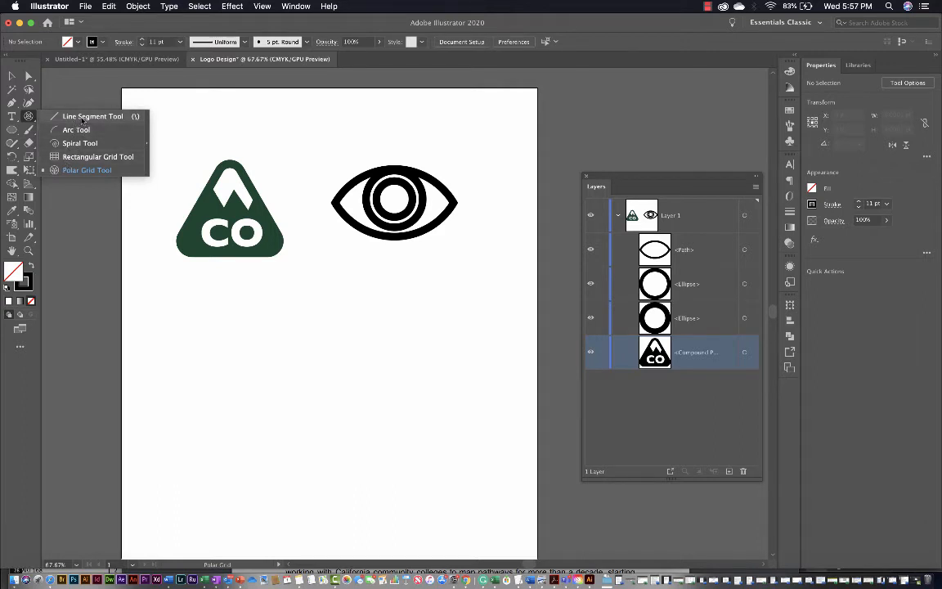
pyautogui.click(82, 170)
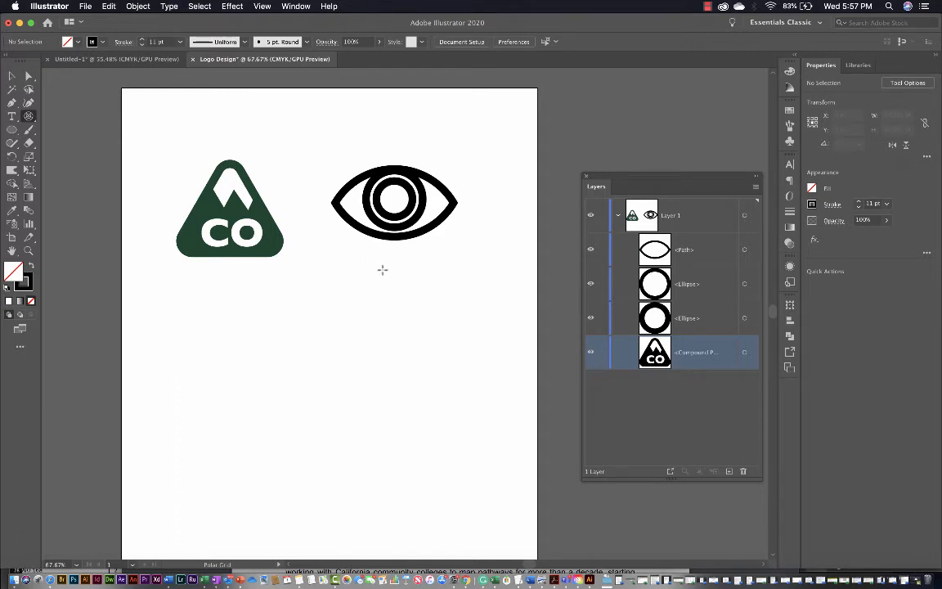
pyautogui.moveTo(356, 265); pyautogui.dragTo(480, 385)
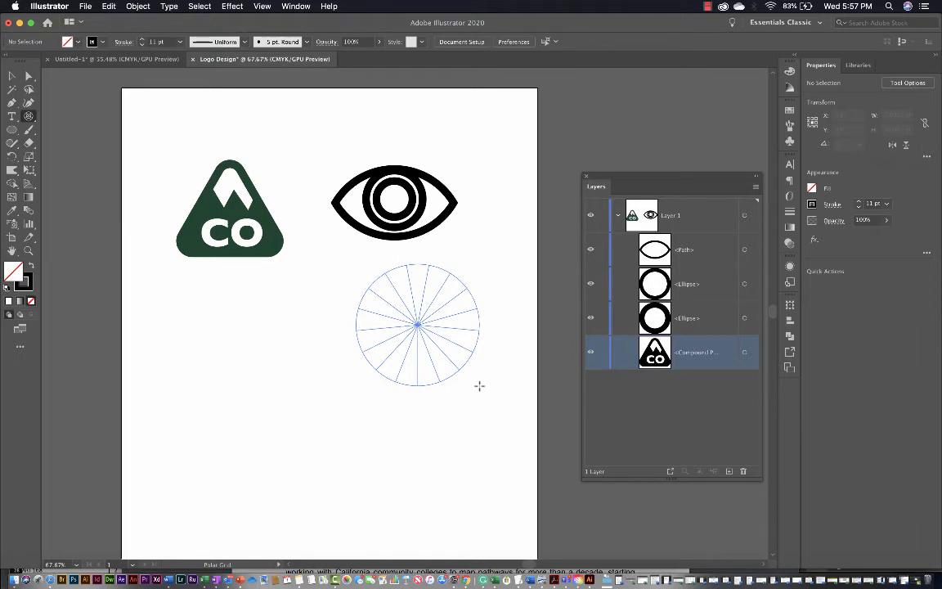
# - Add several concentric rings to the polar grid while it is being drawn
pyautogui.press('Up')
pyautogui.press('Up')
pyautogui.press('Up')
pyautogui.press('Up')
pyautogui.press('Up')
pyautogui.press('Up')
pyautogui.press('Up')
pyautogui.press('Up')
pyautogui.moveTo(479, 386); pyautogui.dragTo(479, 385)
pyautogui.press('Right')
pyautogui.press('Right')
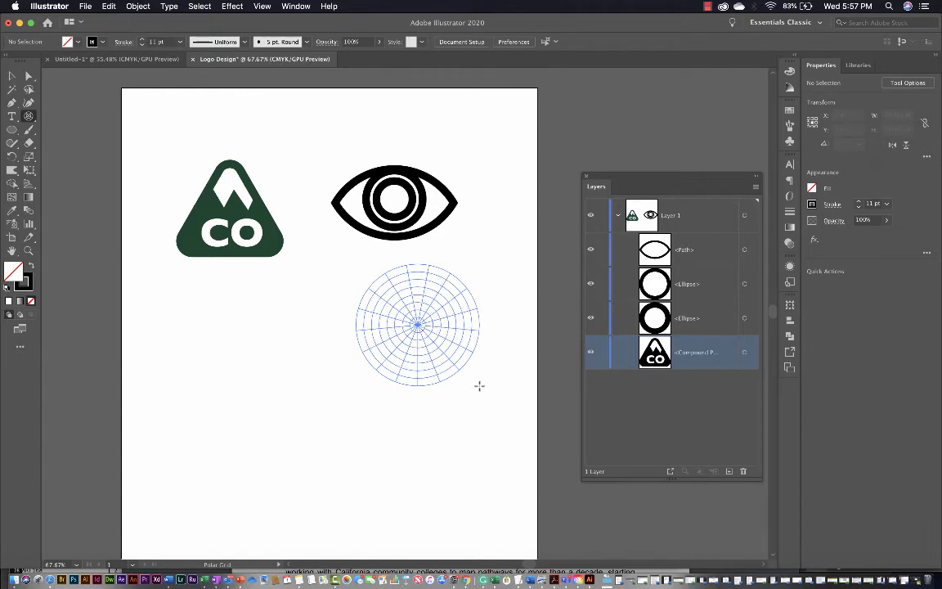
# - Remove all inner concentric rings from the polar grid, keeping only the outer circle and the radial lines
pyautogui.press('Down')
pyautogui.press('Down')
pyautogui.press('Down')
pyautogui.press('Down')
pyautogui.press('Down')
pyautogui.press('Down')
pyautogui.press('Down')
pyautogui.press('Down')
pyautogui.moveTo(479, 385); pyautogui.dragTo(479, 385)
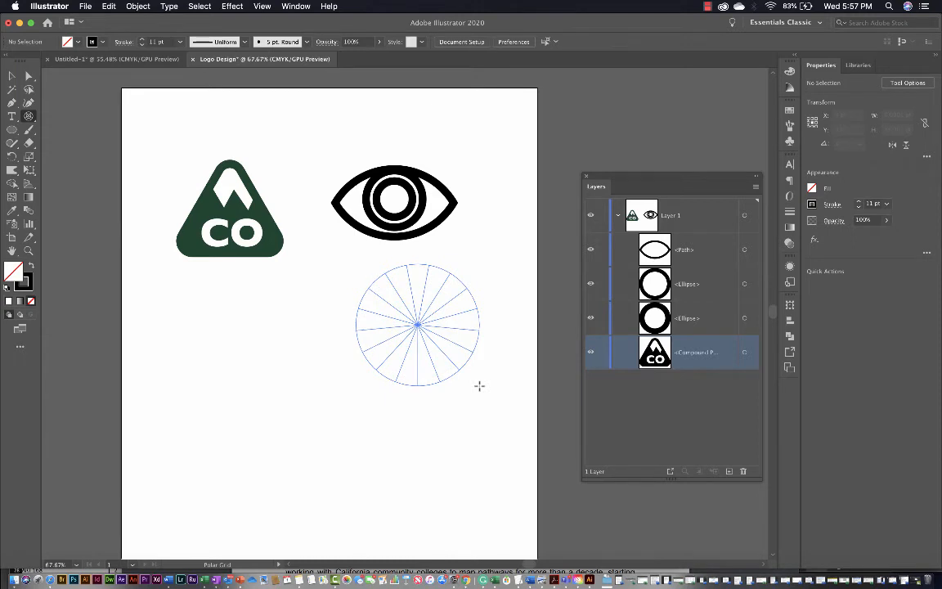
# - Increase the number of radial dividers in the polar grid while it is being drawn
pyautogui.press('Right')
pyautogui.press('Right')
pyautogui.press('Right')
pyautogui.press('Right')
pyautogui.press('Right')
pyautogui.press('Right')
pyautogui.press('Right')
pyautogui.press('Right')
pyautogui.press('Right')
pyautogui.press('Right')
pyautogui.press('Right')
pyautogui.press('Right')
pyautogui.press('Right')
pyautogui.press('Right')
pyautogui.press('Right')
pyautogui.press('Right')
pyautogui.moveTo(480, 386); pyautogui.dragTo(479, 385)
pyautogui.press('Right')
pyautogui.press('Right')
pyautogui.press('Right')
# - Reduce the polar grid's radial dividers until the circle is split into four quadrants
pyautogui.press('Left')
pyautogui.press('Left')
pyautogui.press('Left')
pyautogui.press('Left')
pyautogui.press('Left')
pyautogui.press('Left')
pyautogui.press('Left')
pyautogui.press('Left')
pyautogui.press('Left')
pyautogui.press('Left')
pyautogui.press('Left')
pyautogui.press('Left')
pyautogui.press('Left')
pyautogui.press('Left')
pyautogui.press('Left')
pyautogui.press('Left')
pyautogui.press('Left')
pyautogui.press('Left')
pyautogui.press('Left')
pyautogui.press('Left')
pyautogui.press('Left')
pyautogui.press('Left')
pyautogui.press('Left')
pyautogui.press('Left')
pyautogui.press('Left')
pyautogui.press('Left')
pyautogui.press('Left')
pyautogui.press('Left')
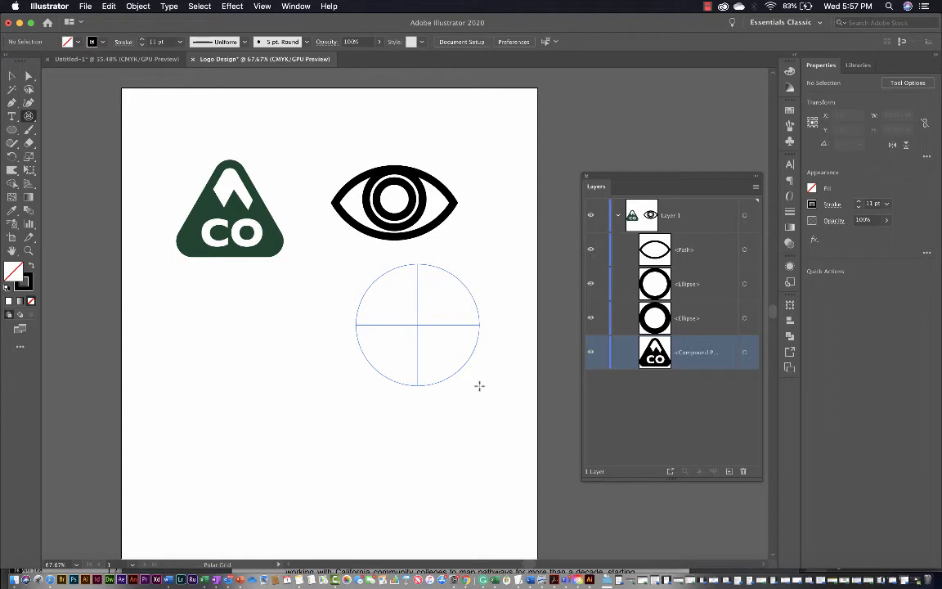
# - Set the polar grid to 12 radial dividers, finish it at about 200 pt in diameter, and deselect it
pyautogui.press('Right')
pyautogui.press('Right')
pyautogui.press('Right')
pyautogui.press('Right')
pyautogui.moveTo(480, 386); pyautogui.dragTo(479, 385)
pyautogui.moveTo(480, 386); pyautogui.dragTo(480, 385)
pyautogui.press('Right')
pyautogui.press('Right')
pyautogui.press('Right')
pyautogui.press('Right')
pyautogui.press('Right')
pyautogui.press('Right')
pyautogui.press('Right')
pyautogui.press('Right')
pyautogui.press('Left')
pyautogui.press('Left')
pyautogui.press('Left')
pyautogui.press('Left')
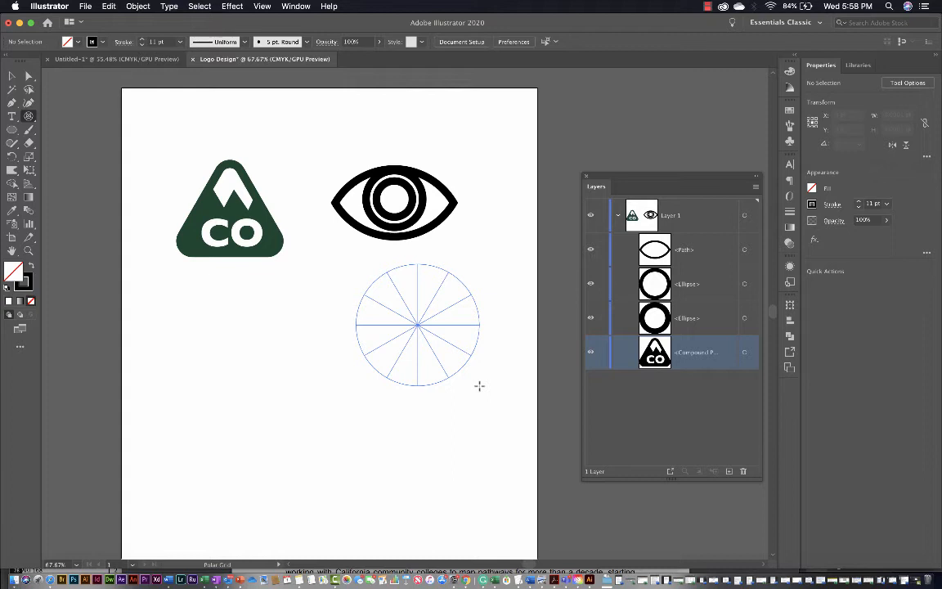
pyautogui.moveTo(480, 385)
pyautogui.mouseDown()
pyautogui.moveTo(468, 364)
pyautogui.moveTo(491, 388)
pyautogui.mouseUp()
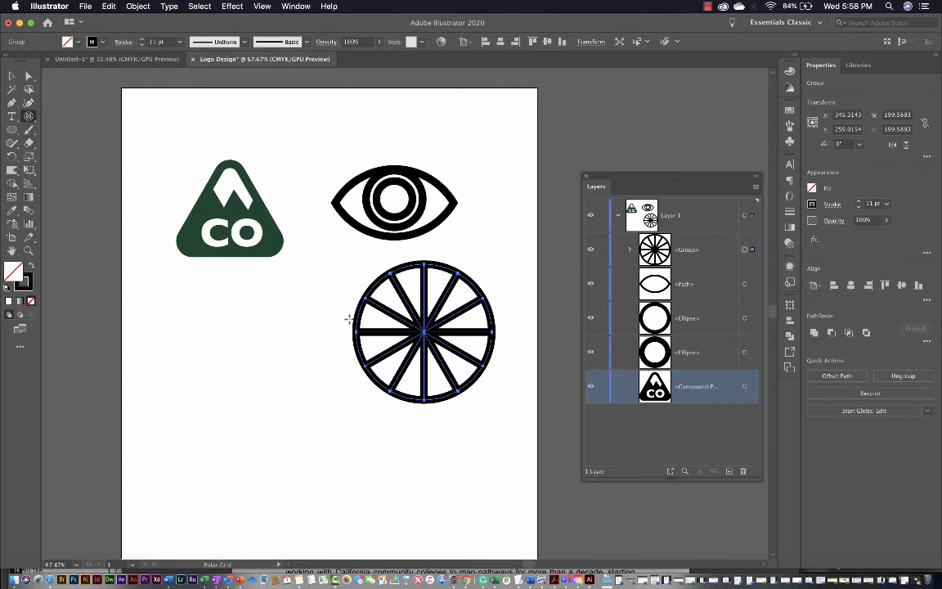
pyautogui.click(11, 76)
pyautogui.click(129, 300)
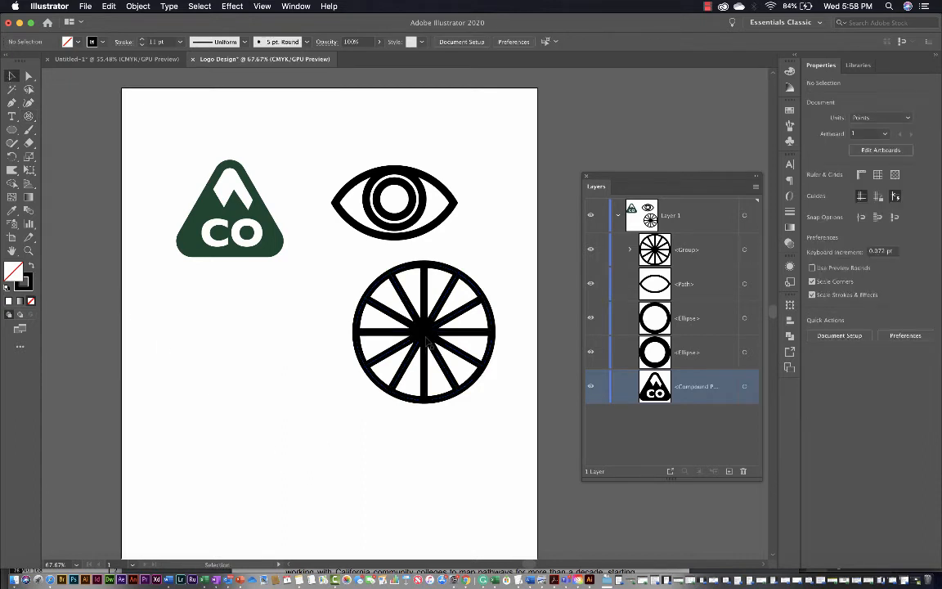
# - Expand the wheel's group in the layer list, select only its spokes subgroup, and inspect the outer circle's subgroup
pyautogui.click(630, 250)
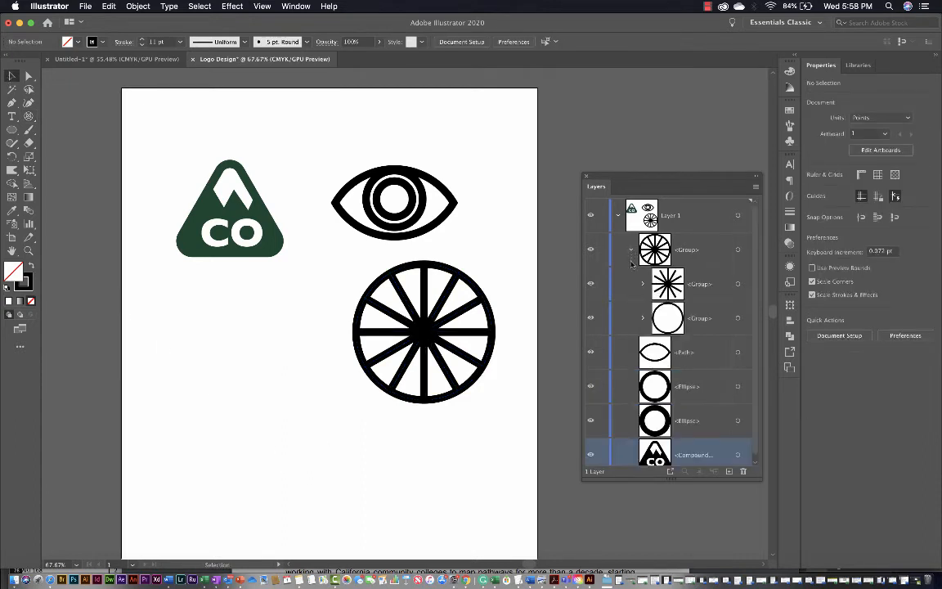
pyautogui.click(739, 249)
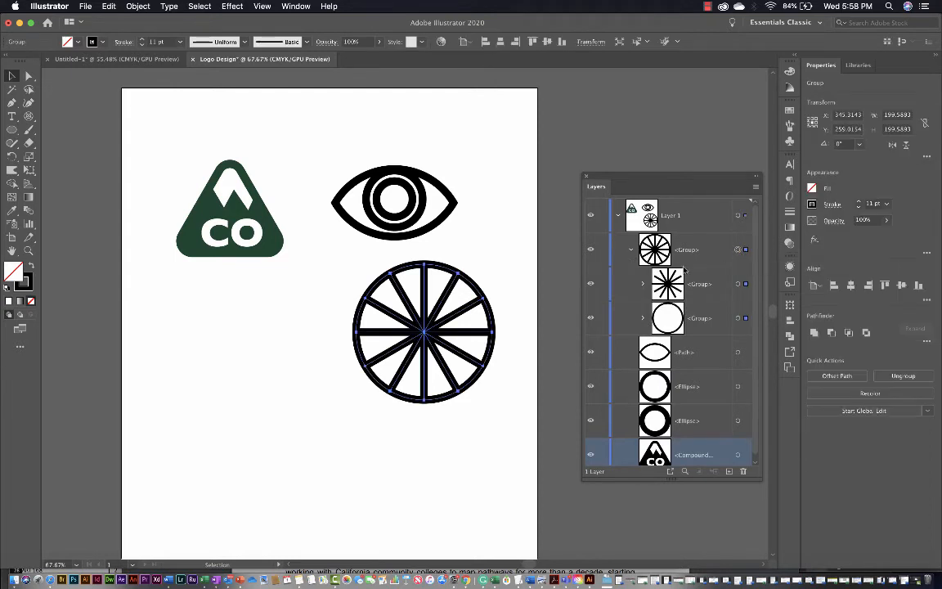
pyautogui.click(746, 284)
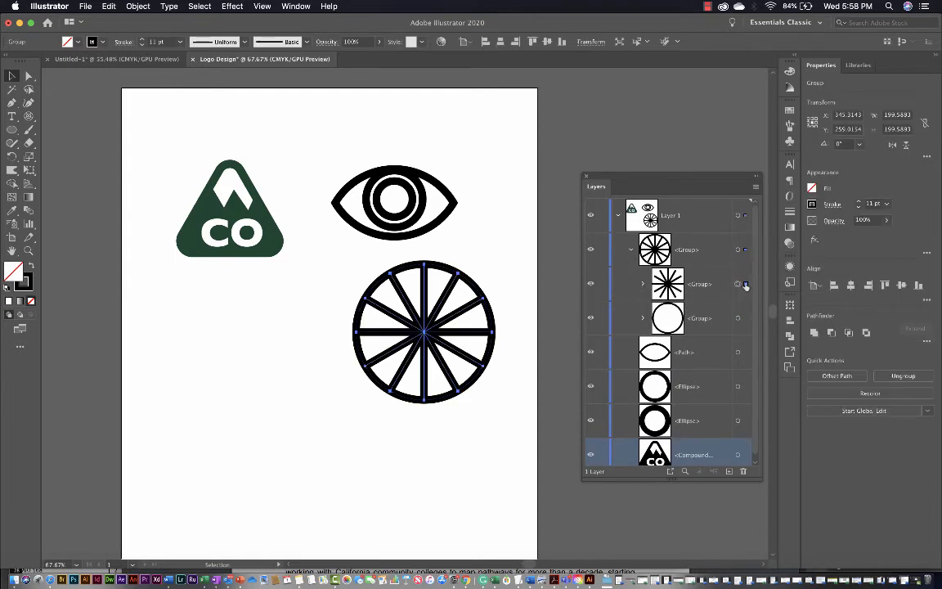
pyautogui.click(643, 284)
pyautogui.click(643, 285)
pyautogui.click(644, 319)
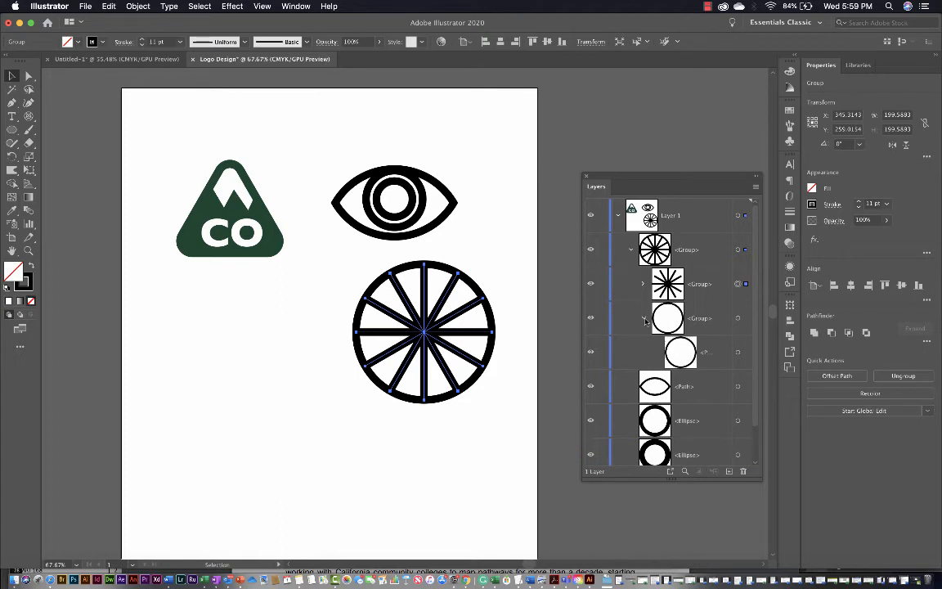
pyautogui.click(644, 319)
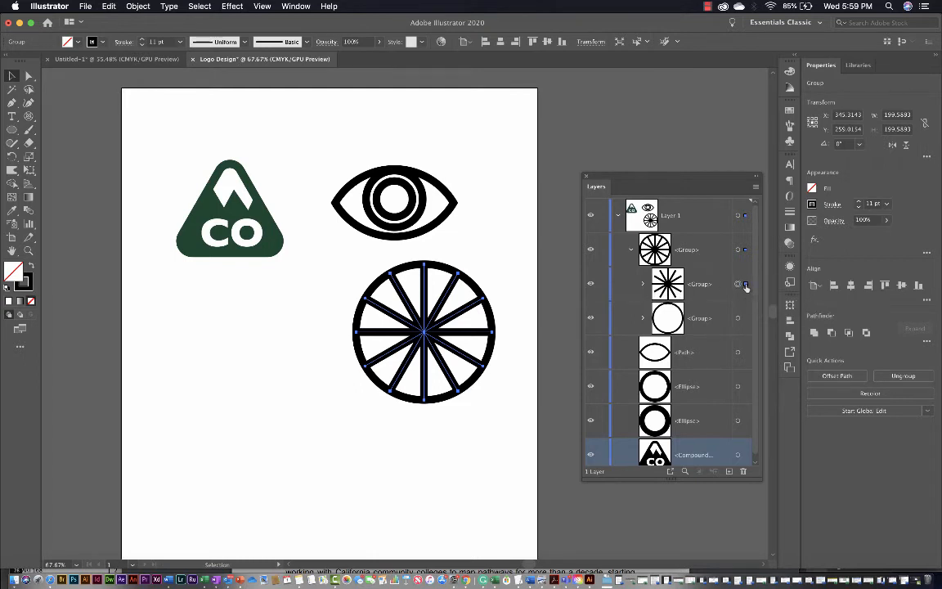
# - Apply the wedge-shaped tapered width profile to the wheel's spokes so they narrow toward the rim
pyautogui.click(832, 204)
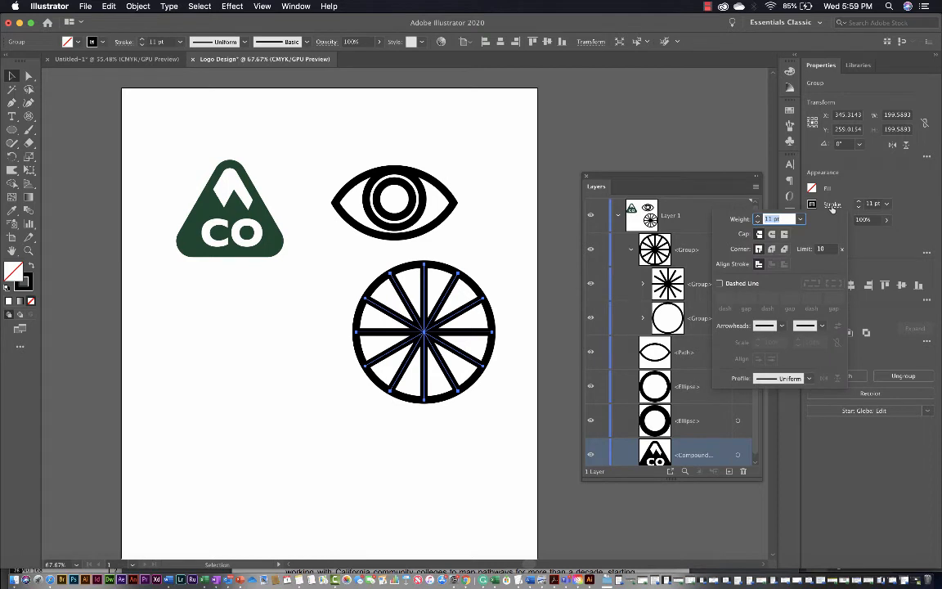
pyautogui.click(809, 379)
pyautogui.click(782, 467)
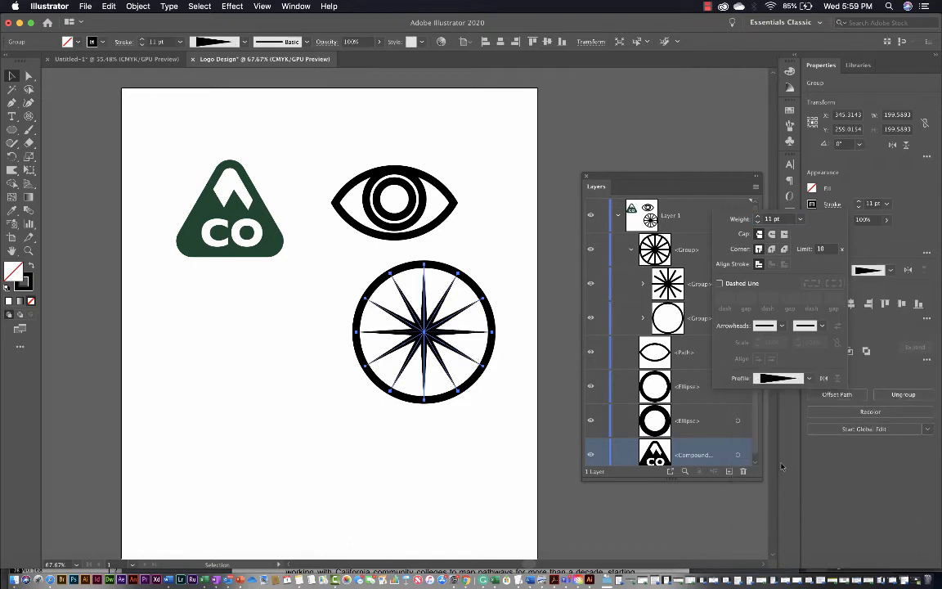
# - Reapply Width Profile 4 to the wheel's spokes and deselect the artwork
pyautogui.click(783, 378)
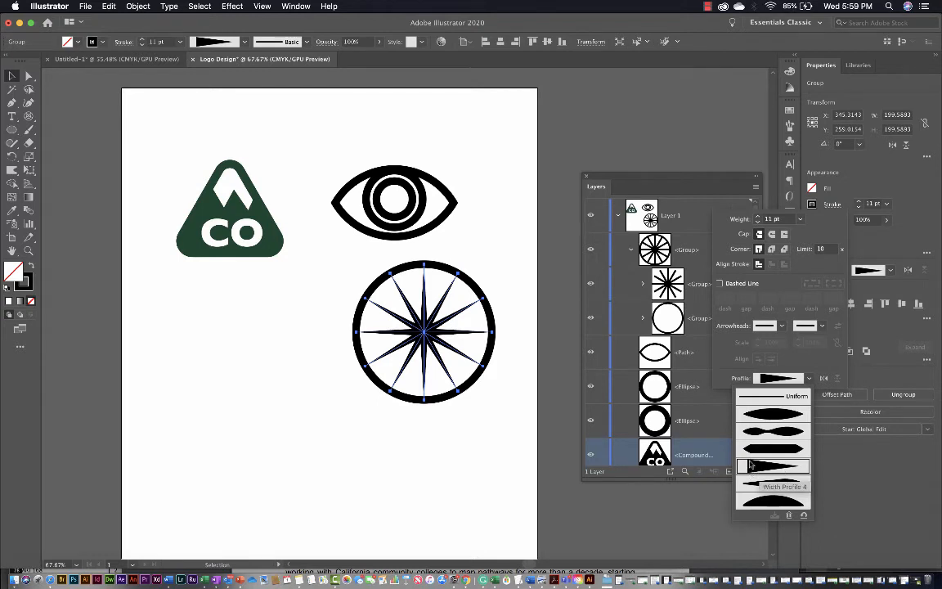
pyautogui.click(791, 467)
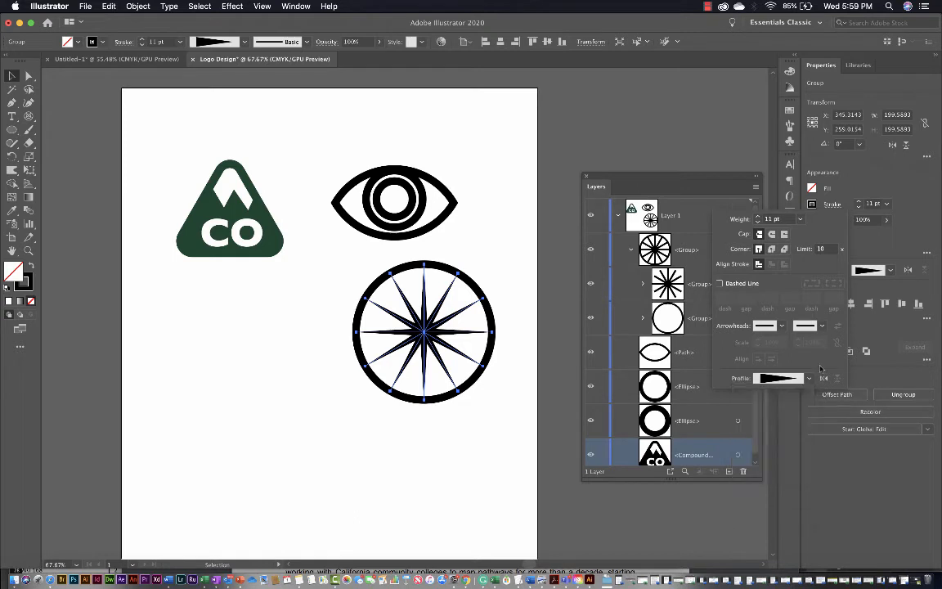
pyautogui.click(469, 424)
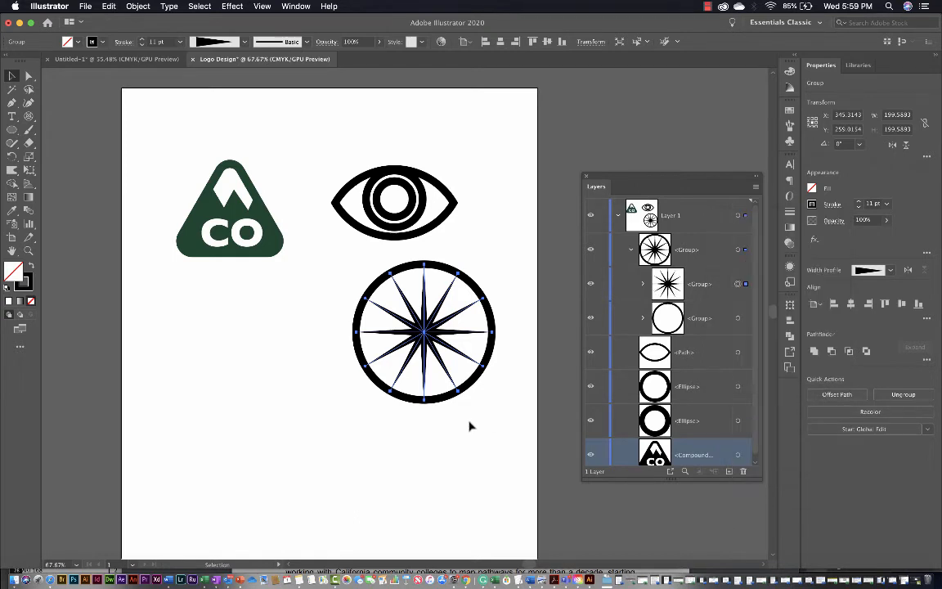
pyautogui.click(464, 422)
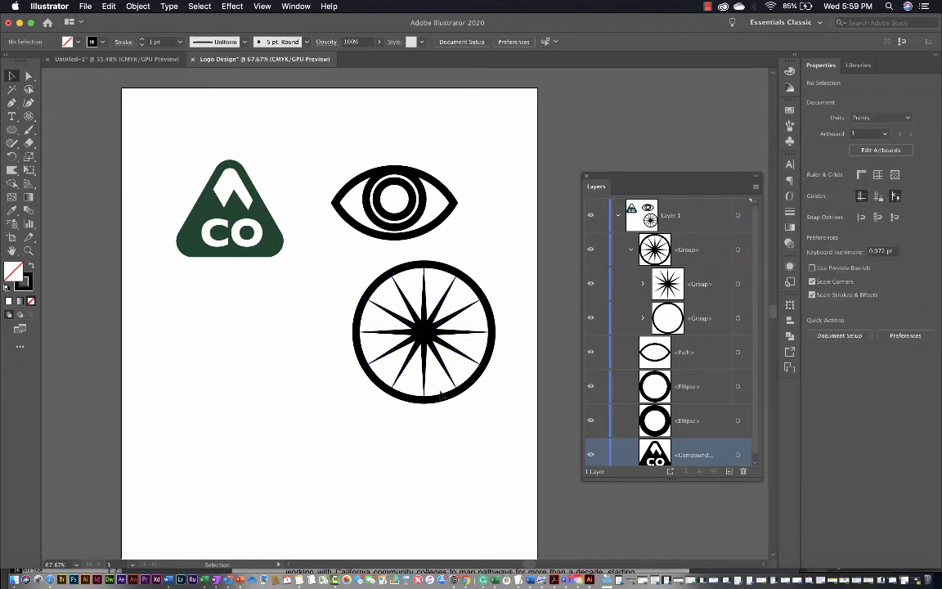
# - Select only the wheel's spokes subgroup and flip its width profile along the stroke so the spokes widen toward the rim
pyautogui.click(384, 298)
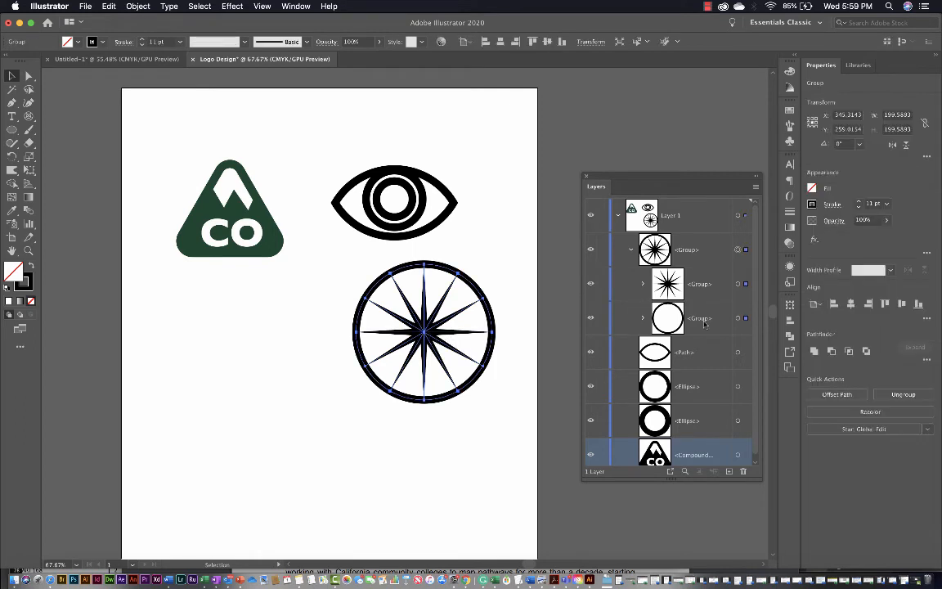
pyautogui.click(746, 284)
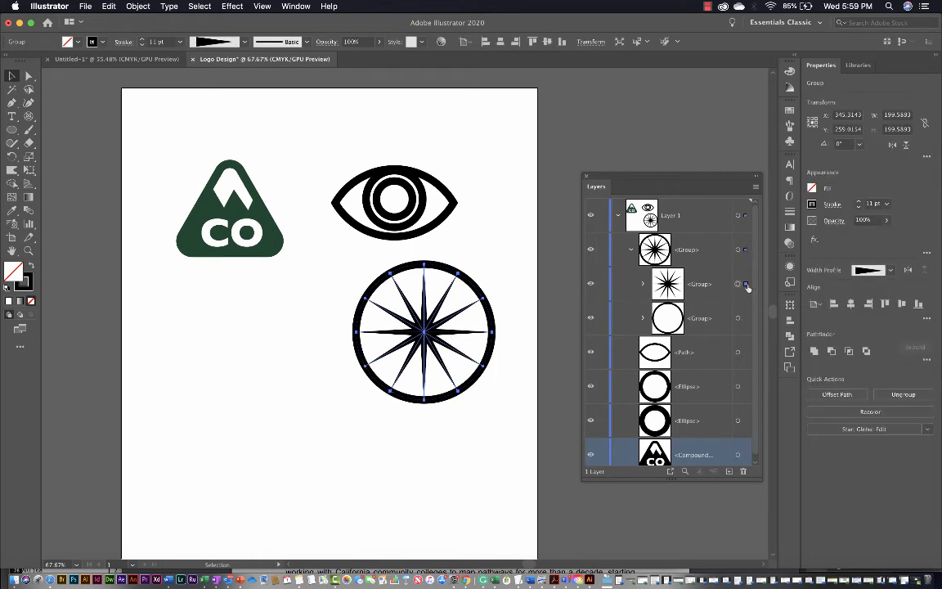
pyautogui.click(893, 271)
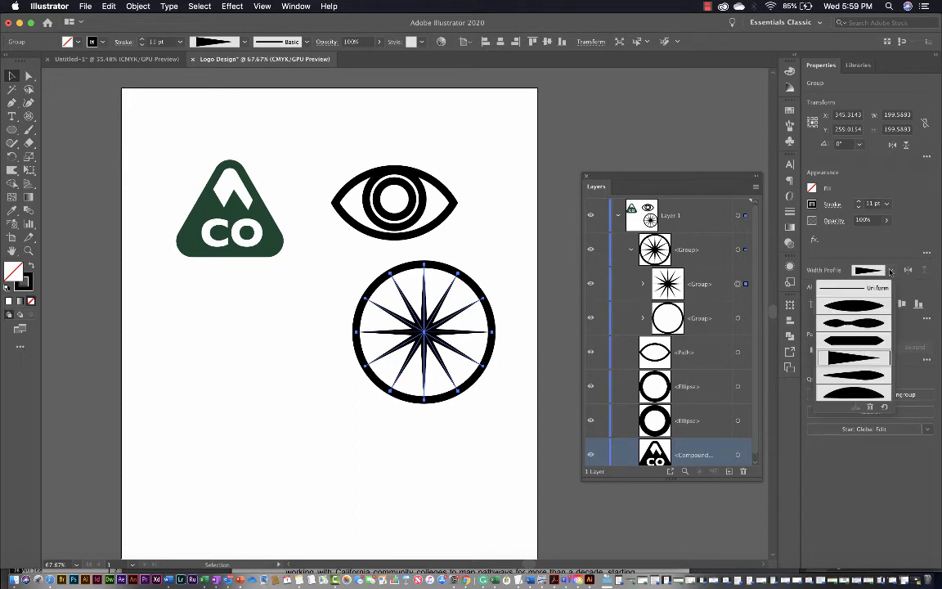
pyautogui.click(832, 204)
pyautogui.click(832, 204)
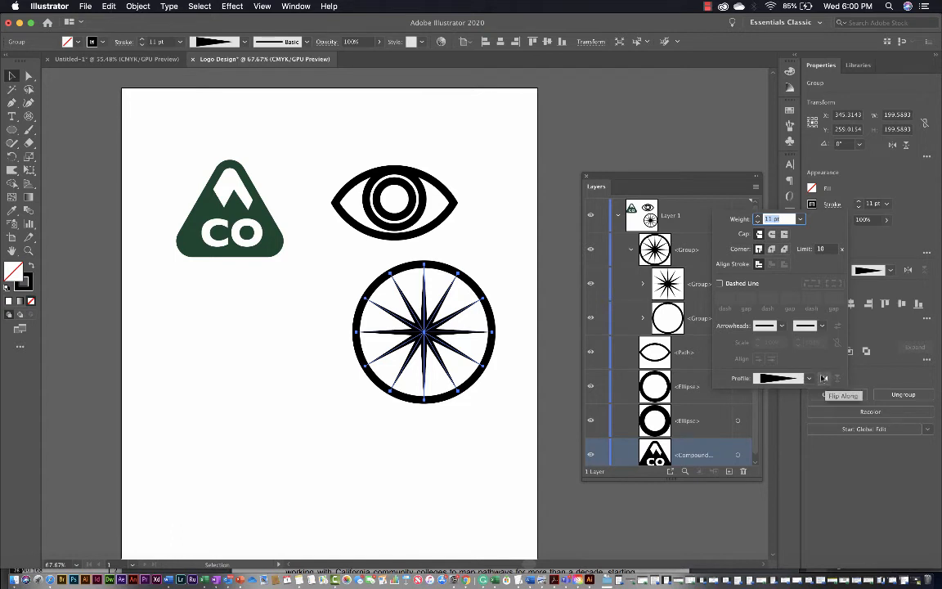
pyautogui.click(824, 379)
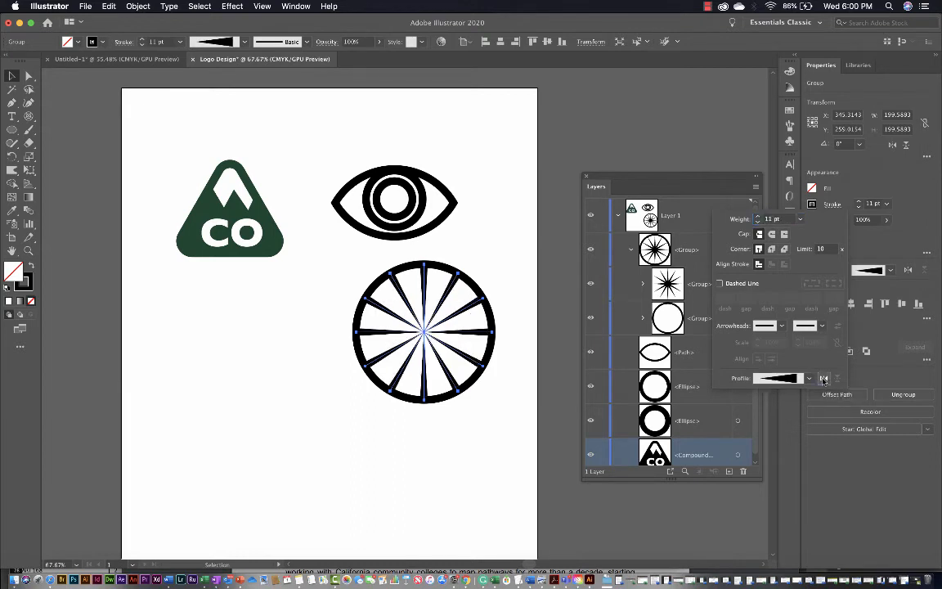
pyautogui.click(514, 432)
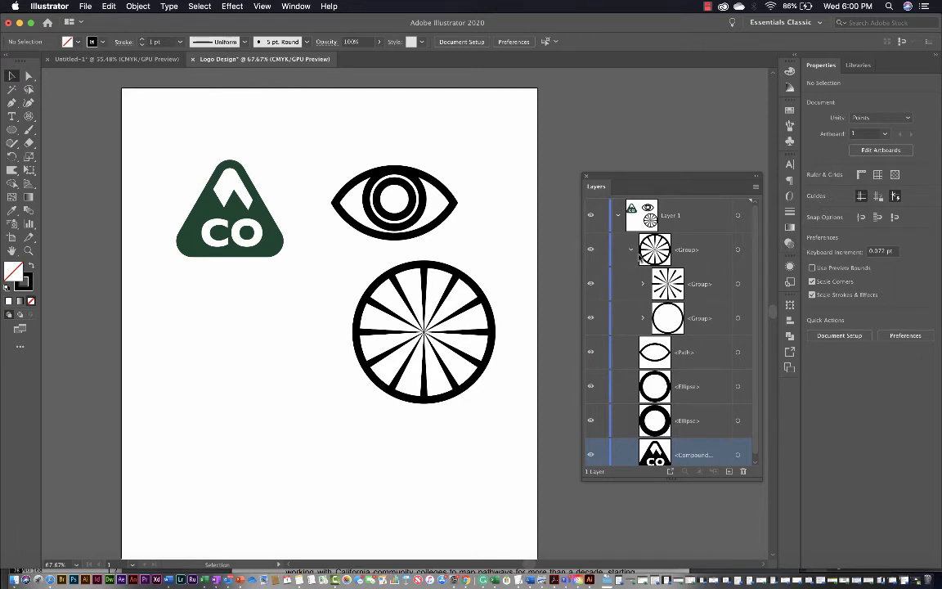
# - Increase the stroke weight of the wheel's spokes subgroup to 21 pt and deselect it
pyautogui.click(739, 283)
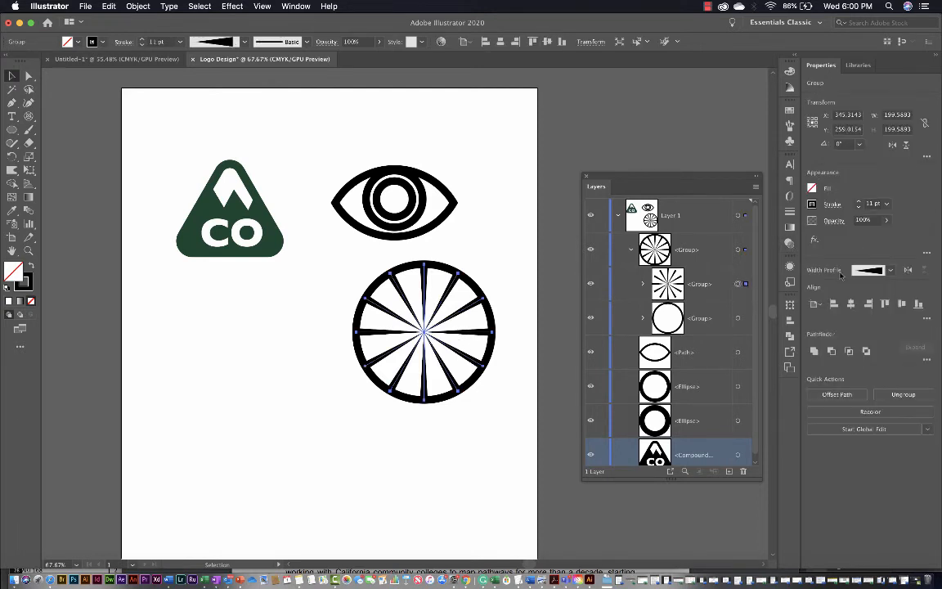
pyautogui.click(859, 202)
pyautogui.click(859, 202)
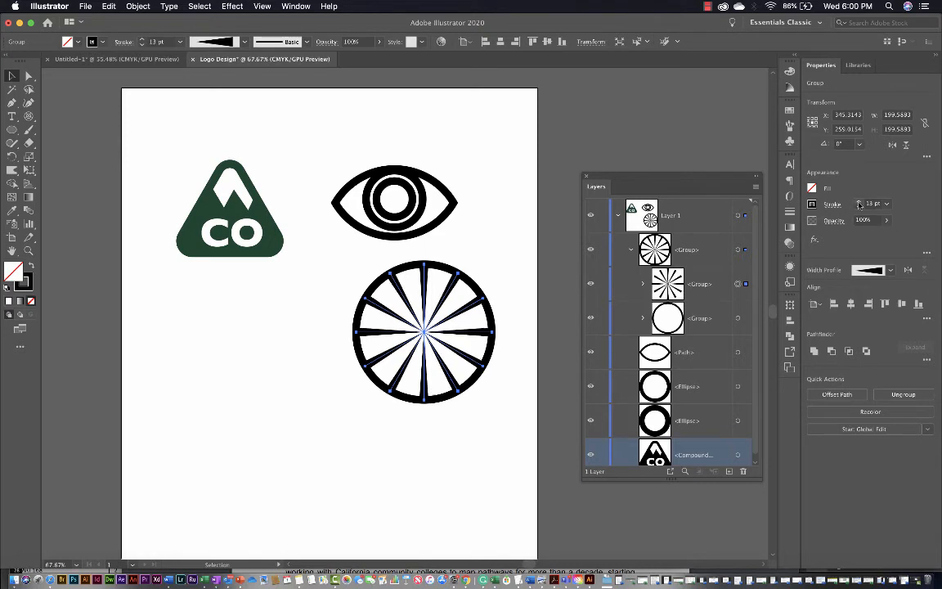
pyautogui.click(859, 202)
pyautogui.click(859, 203)
pyautogui.click(859, 202)
pyautogui.click(859, 202)
pyautogui.click(859, 202)
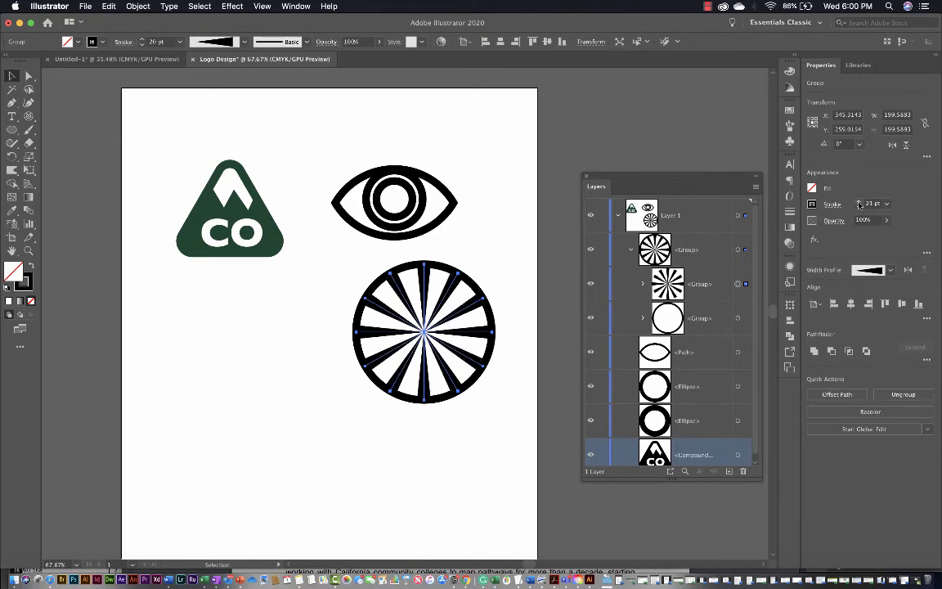
pyautogui.click(859, 202)
pyautogui.click(452, 437)
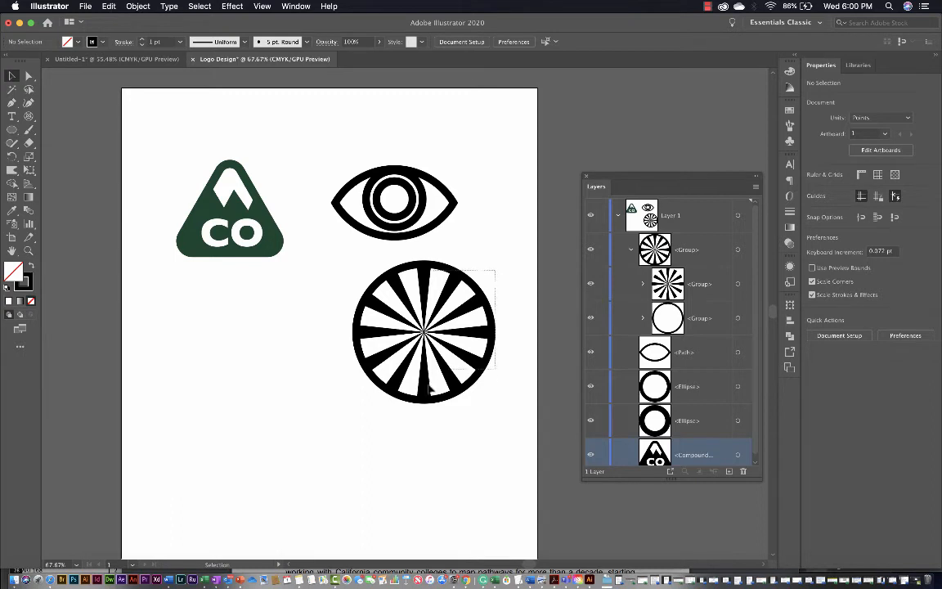
# - Scale the whole wheel down to about 61 pt wide and center it inside the eye's inner ring
pyautogui.click(470, 326)
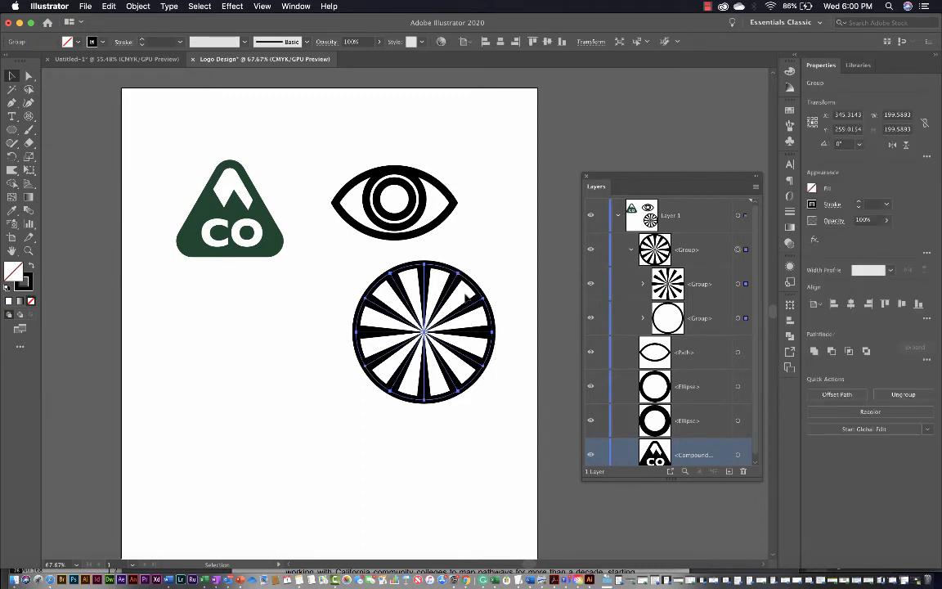
pyautogui.press('s')
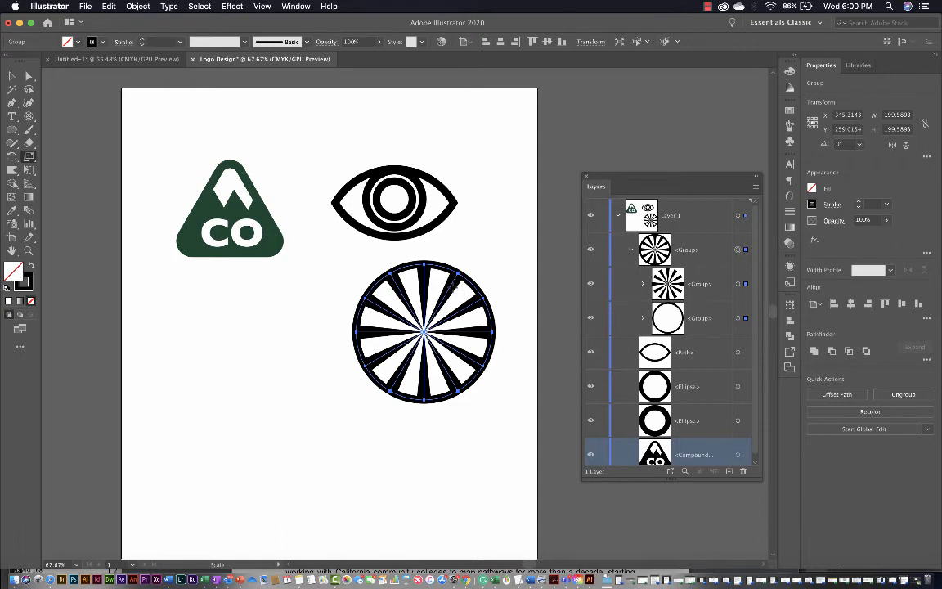
pyautogui.moveTo(454, 287); pyautogui.dragTo(412, 194)
pyautogui.press('v')
pyautogui.press('s')
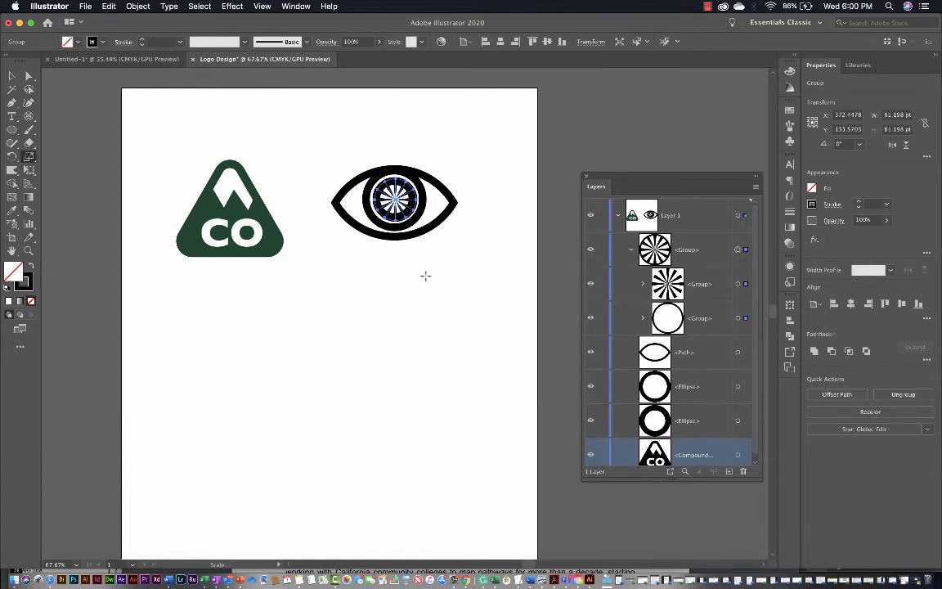
pyautogui.press('v')
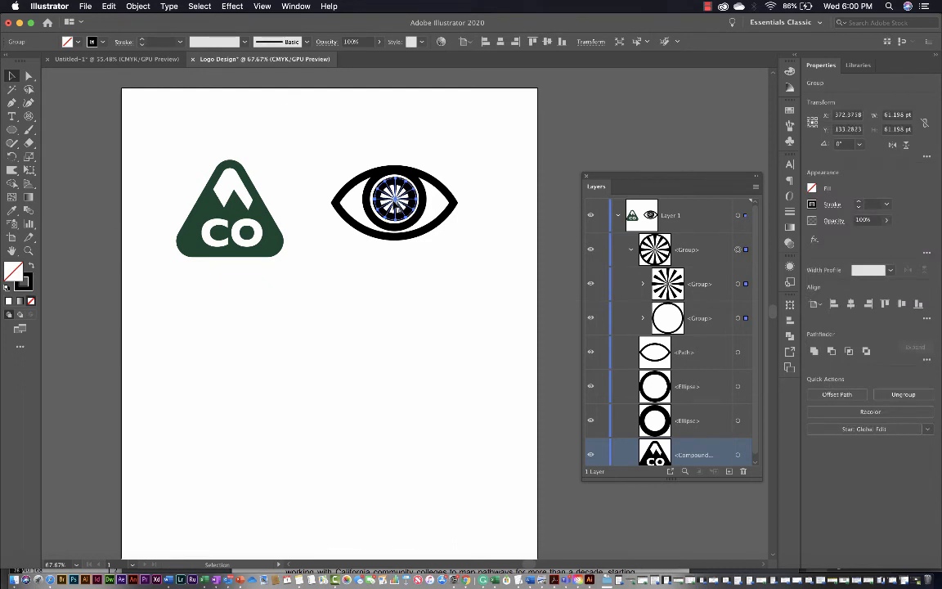
pyautogui.click(373, 301)
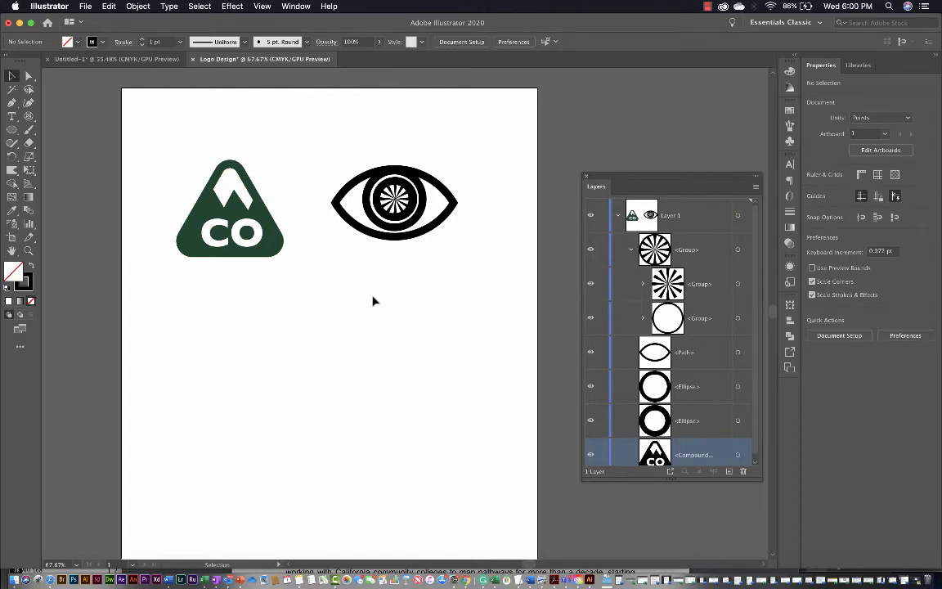
# - Nudge the small wheel into place in the eye and set its spokes subgroup's stroke weight to 10 pt
pyautogui.click(357, 181)
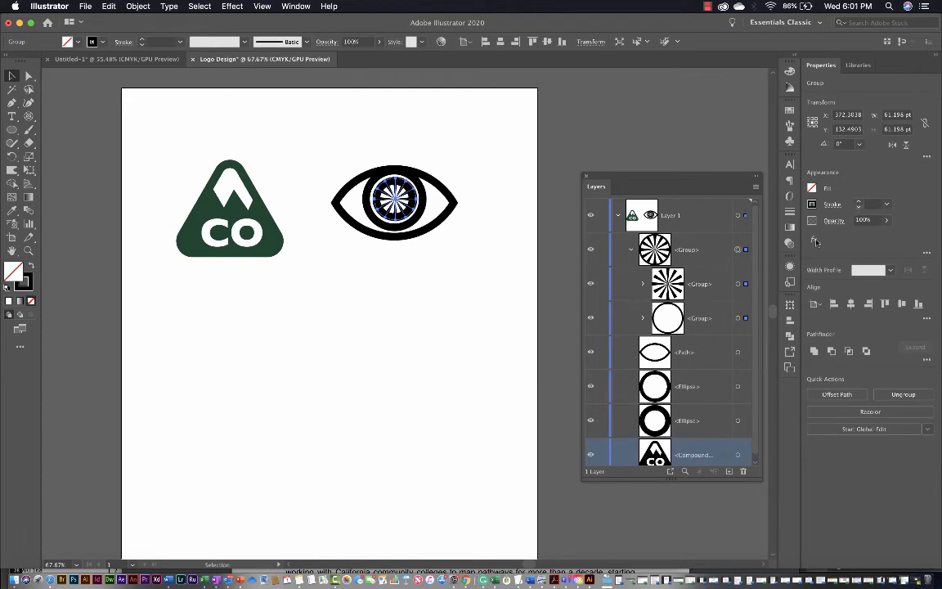
pyautogui.click(738, 284)
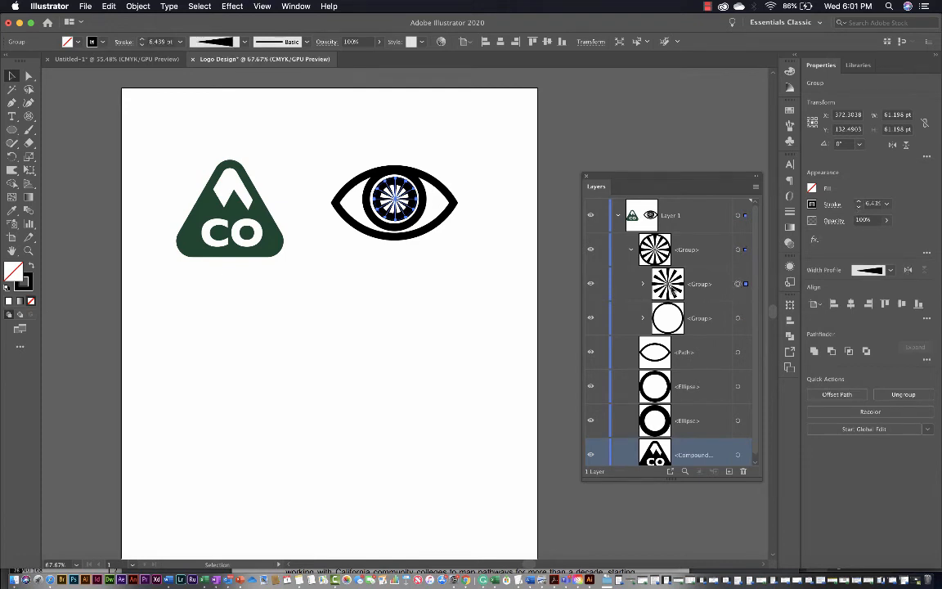
pyautogui.click(859, 202)
pyautogui.click(859, 202)
pyautogui.click(859, 202)
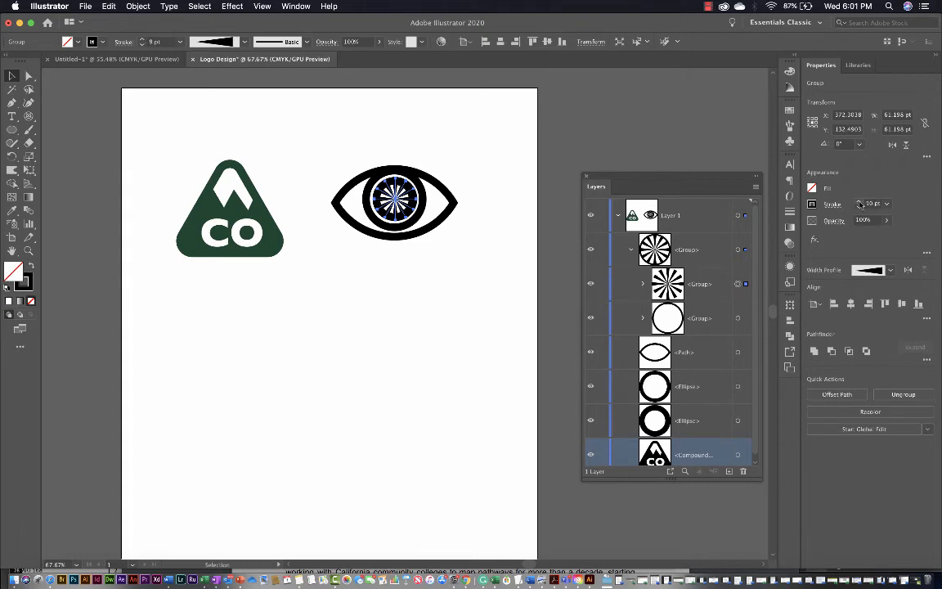
pyautogui.click(508, 275)
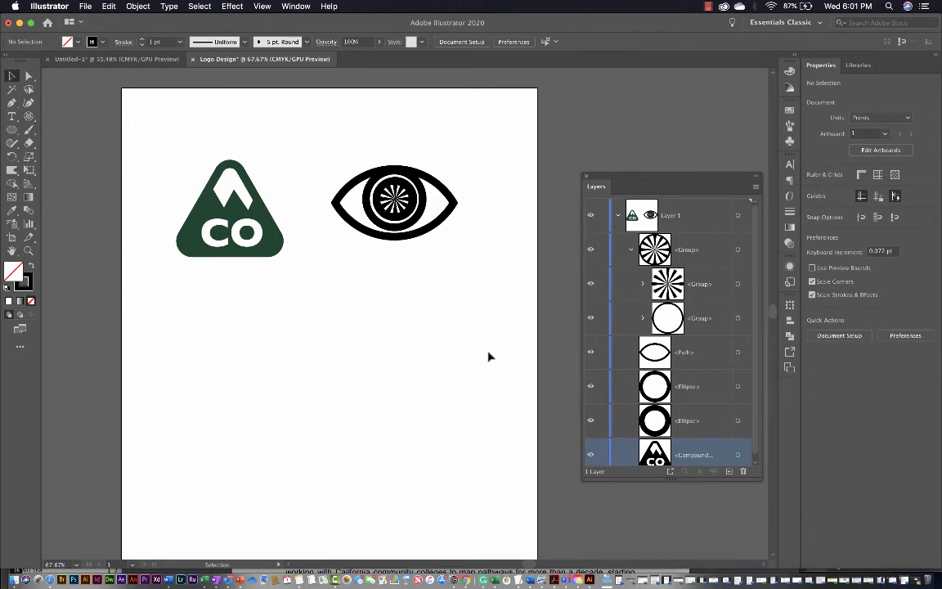
# - Scale the almond-shaped eye outline horizontally to about 149 pt wide, keeping its height
pyautogui.click(451, 216)
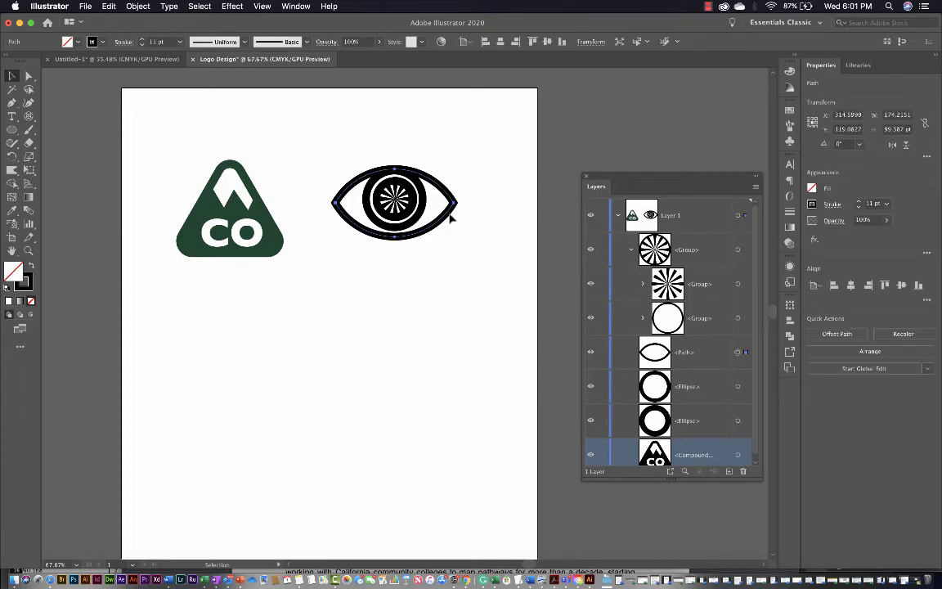
pyautogui.press('s')
pyautogui.moveTo(450, 215); pyautogui.dragTo(441, 218)
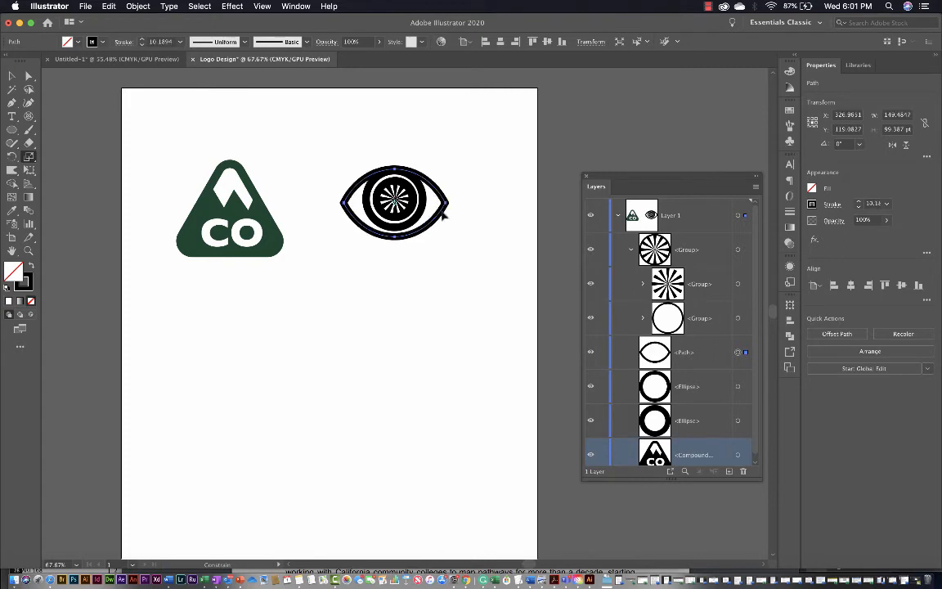
pyautogui.press('v')
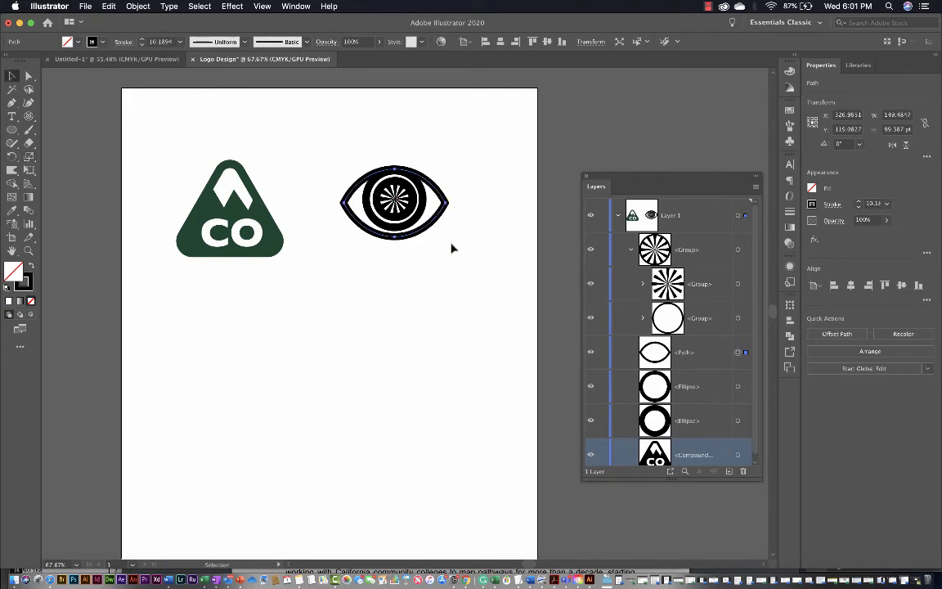
pyautogui.click(452, 248)
# - Set the eye outline's stroke weight to 11 pt and move the complete eye closer to the triangle logo
pyautogui.click(433, 226)
pyautogui.click(858, 202)
pyautogui.click(505, 338)
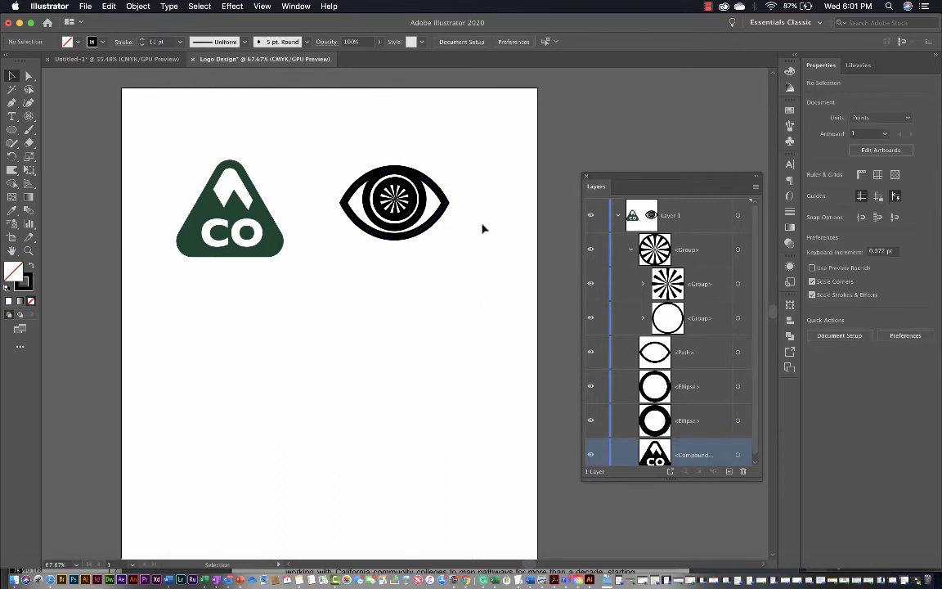
pyautogui.moveTo(472, 183); pyautogui.dragTo(341, 249)
pyautogui.click(394, 276)
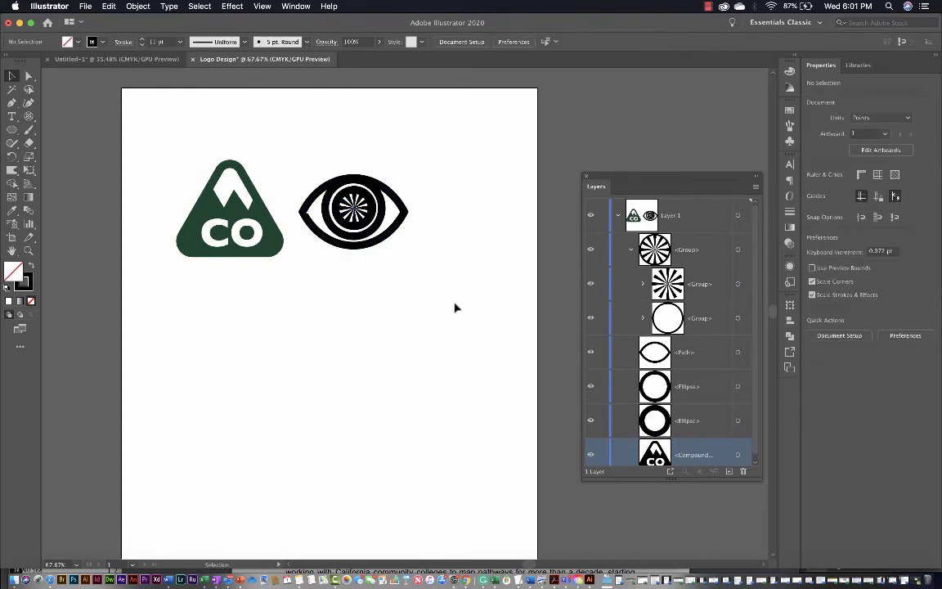
# - Try raising the bottom anchor point of the eye outline to flatten its lower curve, and undo the change
pyautogui.click(401, 233)
pyautogui.press('a')
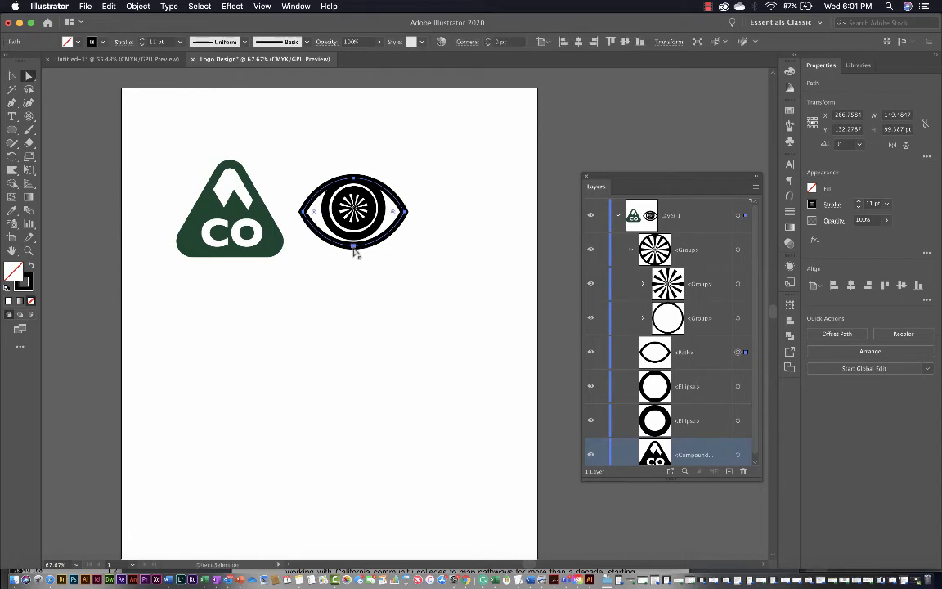
pyautogui.click(353, 246)
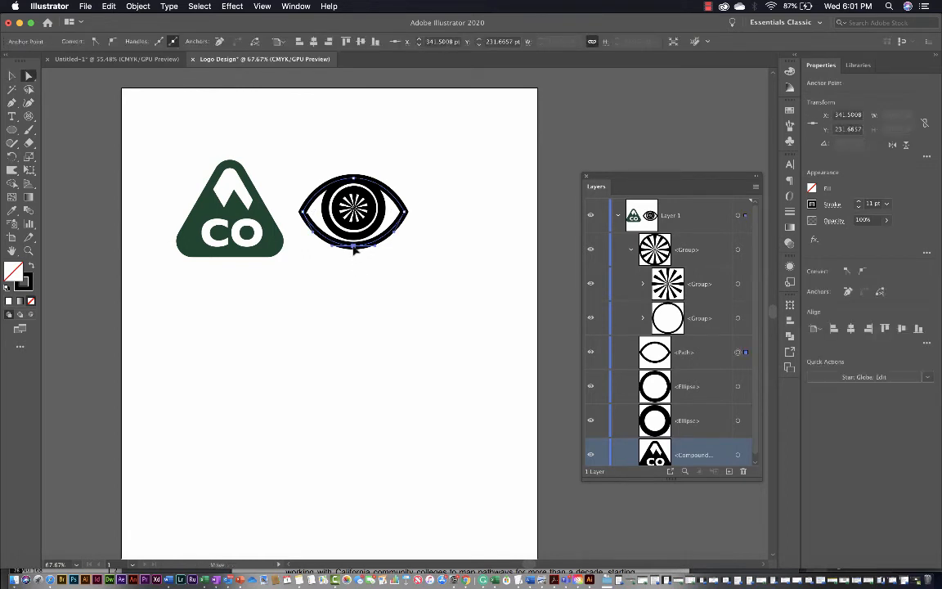
pyautogui.moveTo(354, 247); pyautogui.dragTo(354, 240)
pyautogui.click(385, 261)
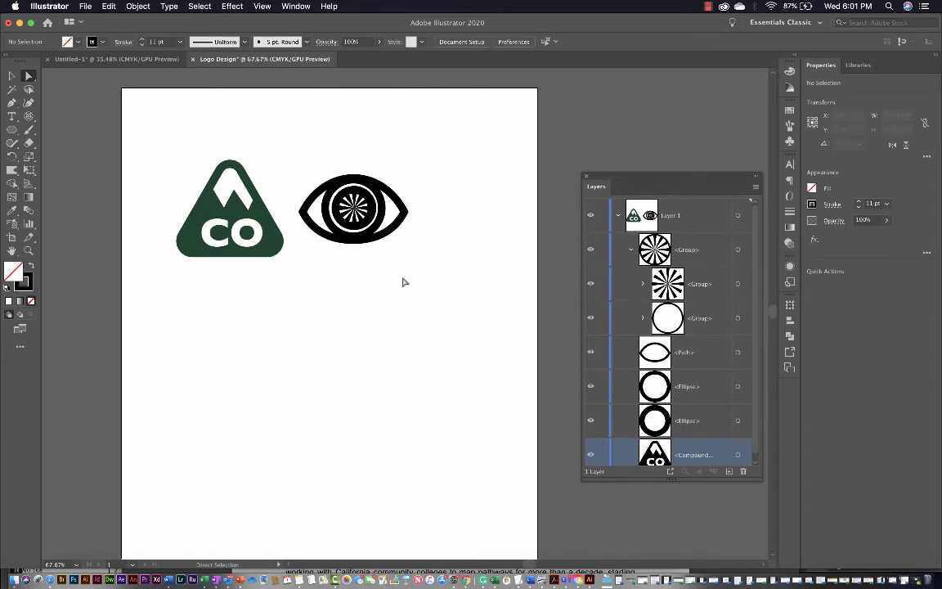
pyautogui.press('super+z')
pyautogui.press('super+z')
pyautogui.click(403, 282)
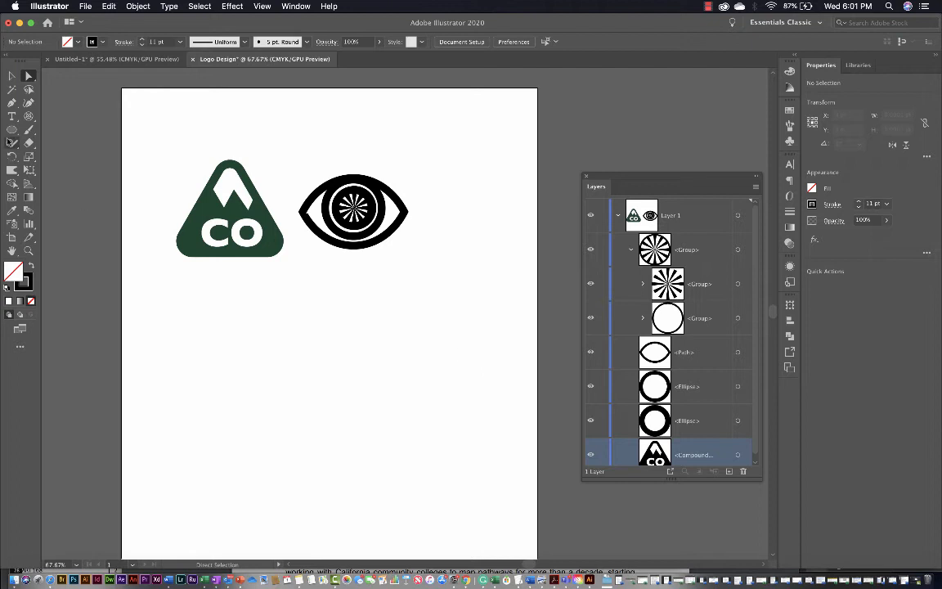
# - Draw a polar grid about 175 pt in diameter below the eye, reducing its radial dividers to four quadrants
pyautogui.click(12, 130)
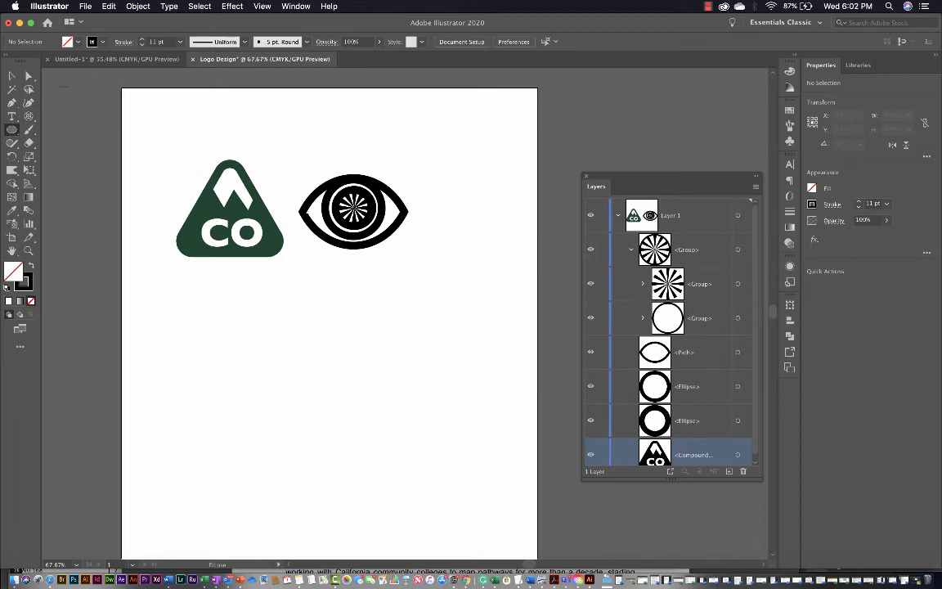
pyautogui.click(30, 117)
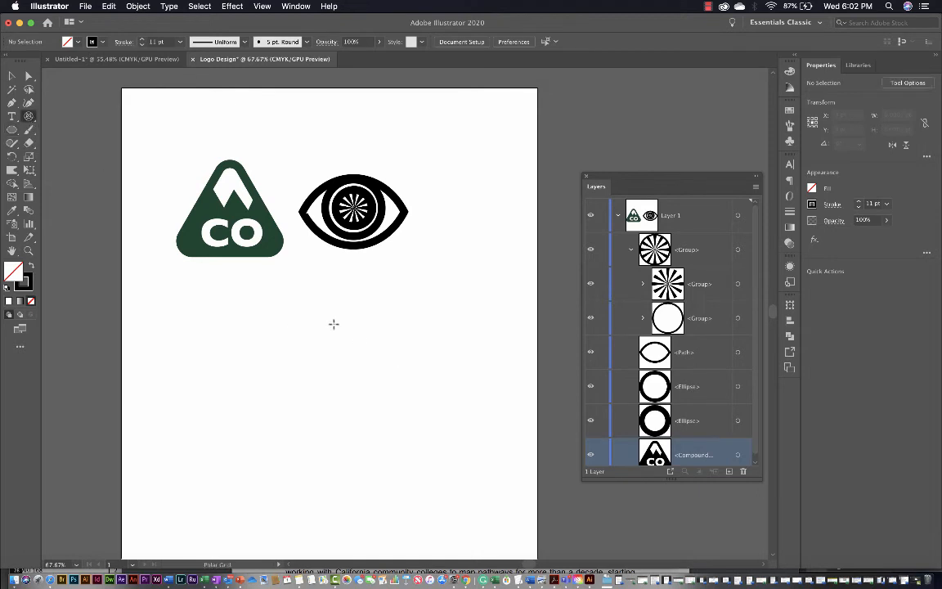
pyautogui.moveTo(311, 315); pyautogui.dragTo(417, 433)
pyautogui.press('Left')
pyautogui.press('Left')
pyautogui.press('Left')
pyautogui.press('Left')
pyautogui.press('Left')
pyautogui.press('Left')
pyautogui.press('Left')
pyautogui.press('Left')
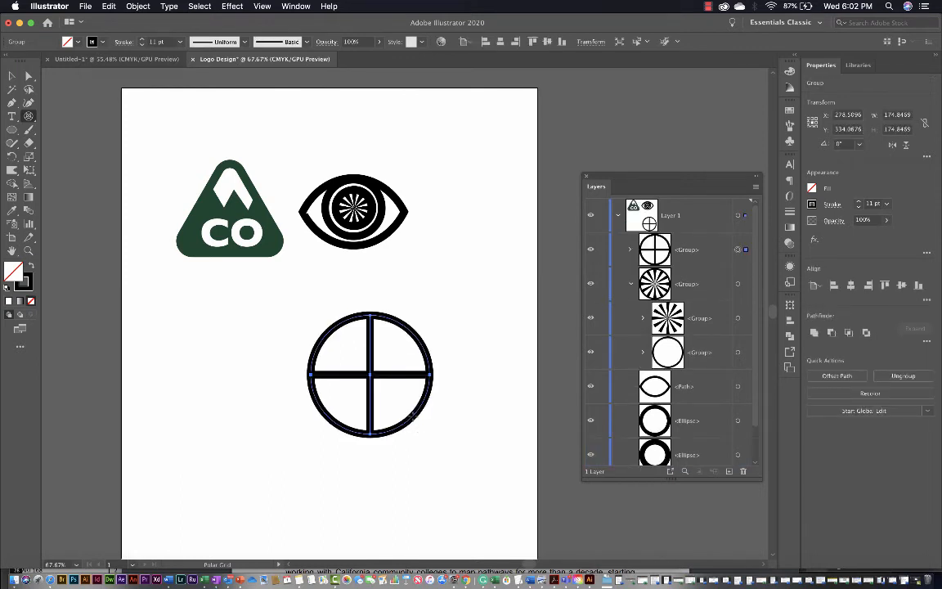
# - Redraw the four-quadrant polar grid about 176 pt in diameter and move it beneath the triangle and eye logos
pyautogui.press('cmd+z')
pyautogui.moveTo(320, 327); pyautogui.dragTo(439, 434)
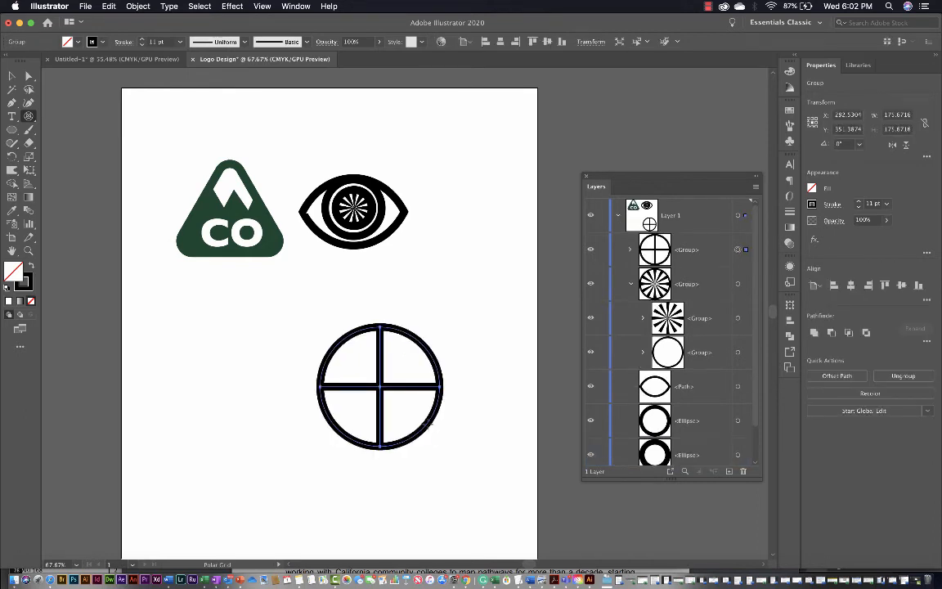
pyautogui.press('v')
pyautogui.moveTo(425, 422); pyautogui.dragTo(317, 379)
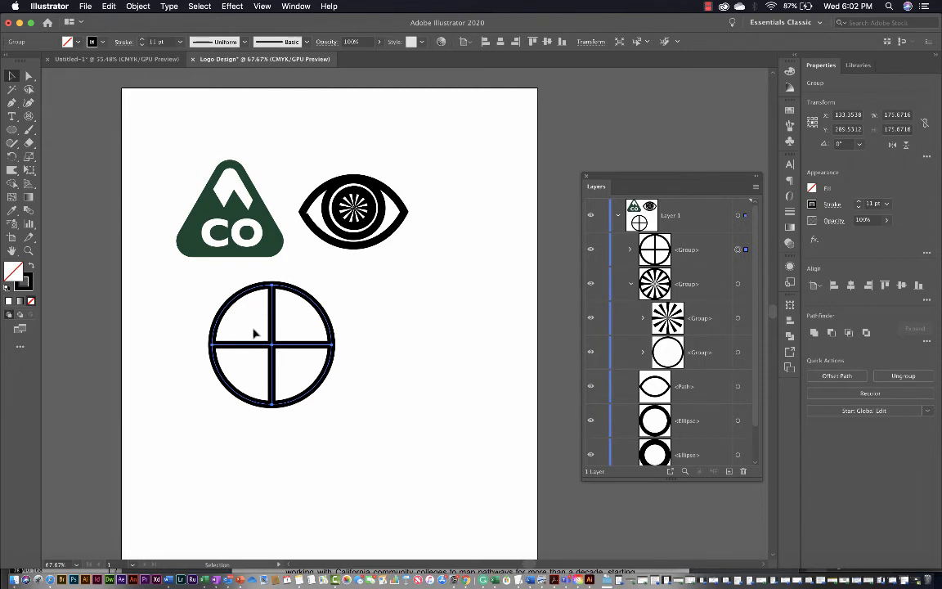
# - Convert the polar grid into a Live Paint group and activate the Live Paint Bucket
pyautogui.click(137, 7)
pyautogui.moveTo(146, 321)
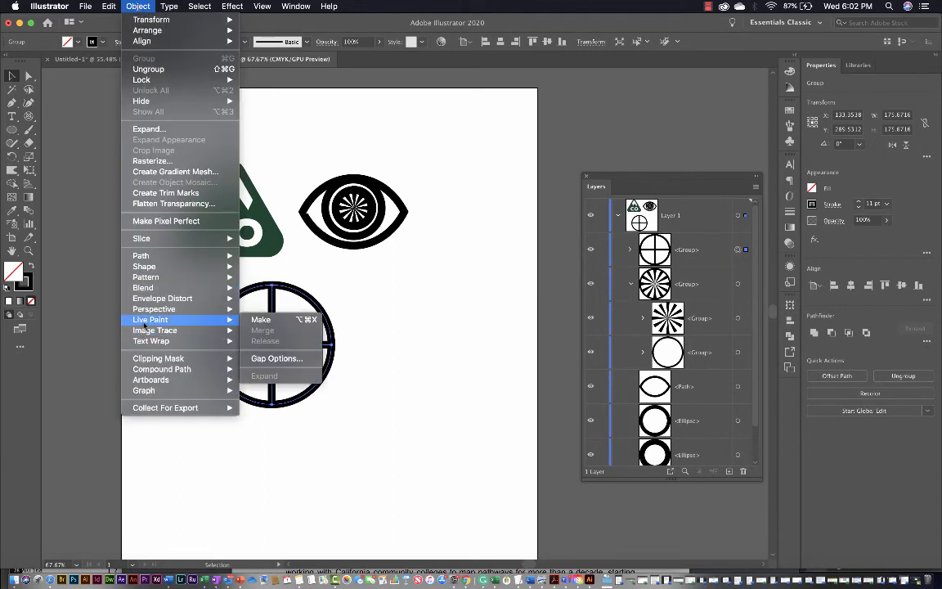
pyautogui.click(261, 320)
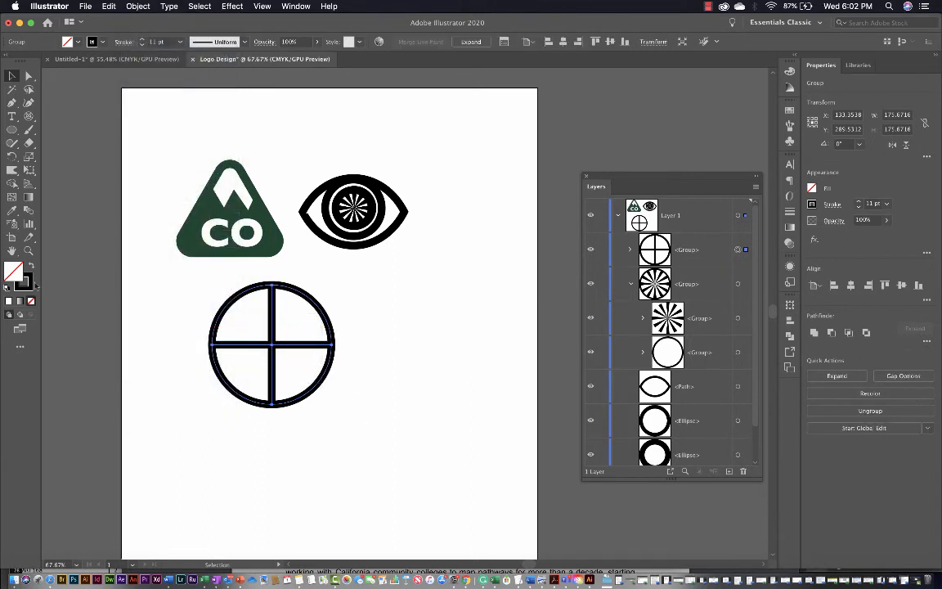
pyautogui.moveTo(11, 183); pyautogui.dragTo(65, 202)
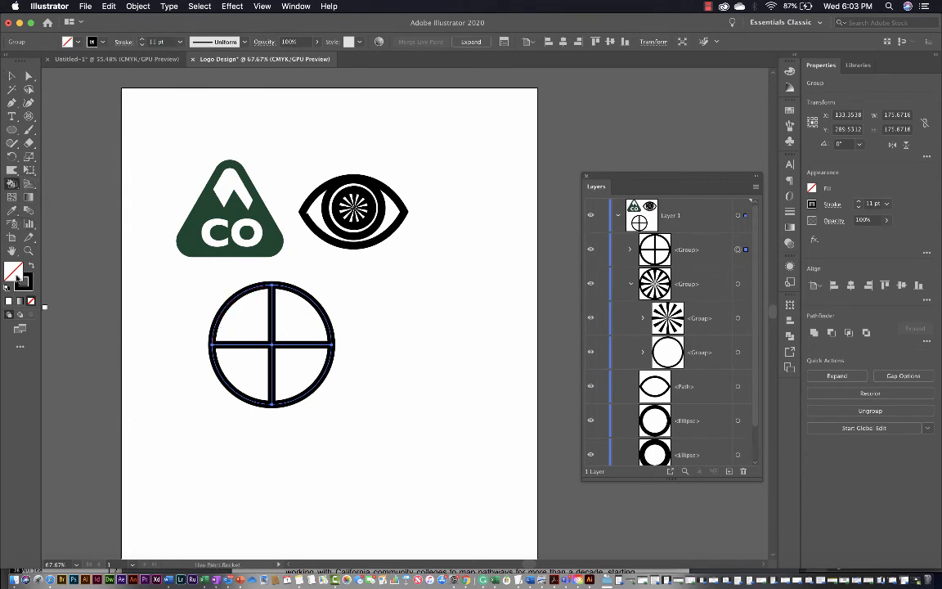
# - Fill the circle's quadrants with yellow at upper left, green at upper right, blue at lower left and red at lower right
pyautogui.press('Right')
pyautogui.press('Right')
pyautogui.press('Right')
pyautogui.click(235, 330)
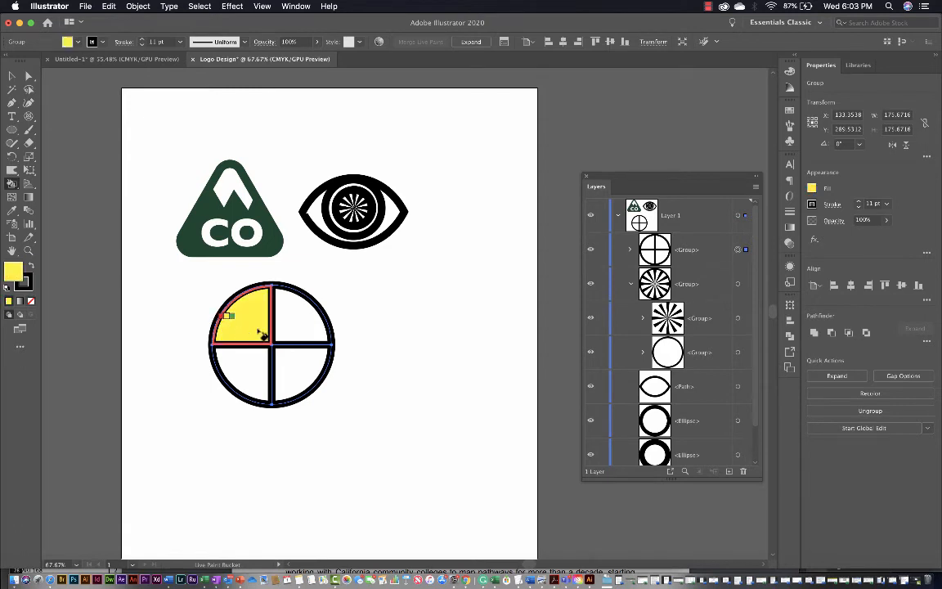
pyautogui.press('Right')
pyautogui.click(284, 336)
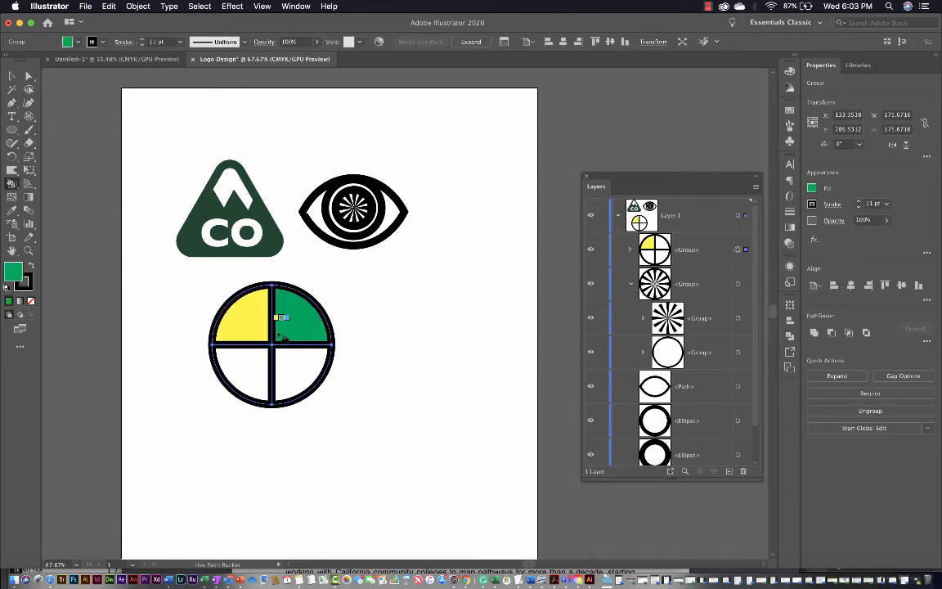
pyautogui.press('Right')
pyautogui.click(243, 372)
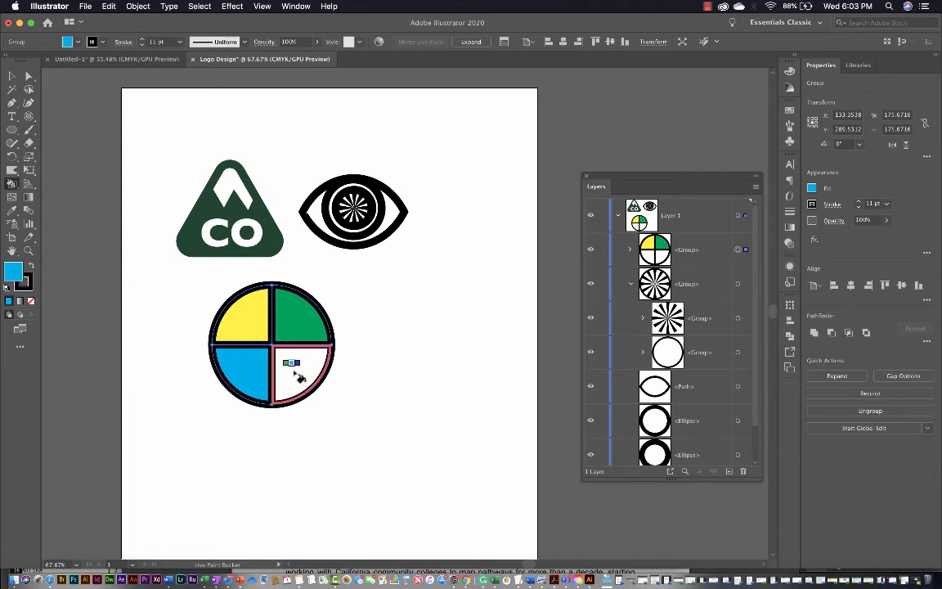
pyautogui.press('Right')
pyautogui.press('Right')
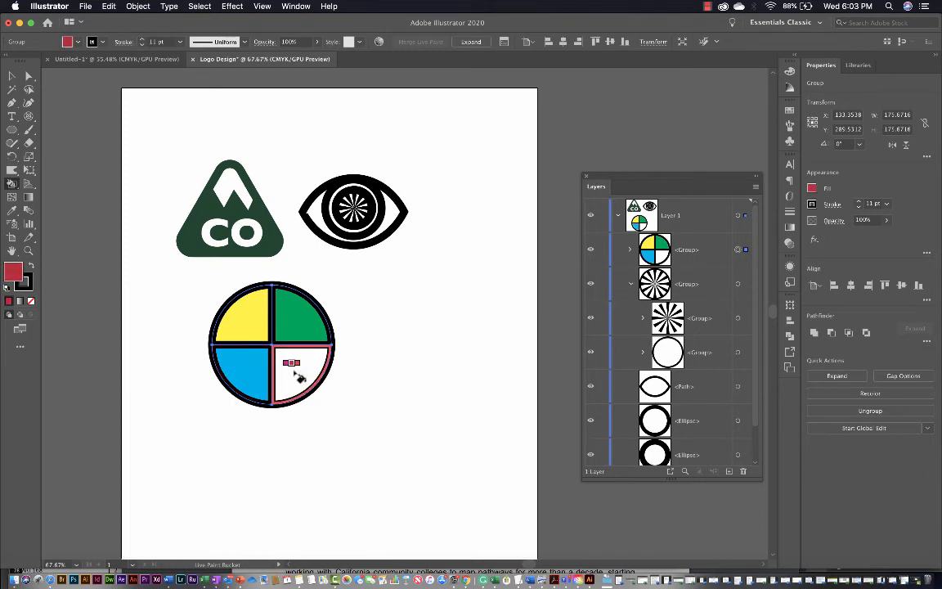
pyautogui.press('Right')
pyautogui.click(299, 377)
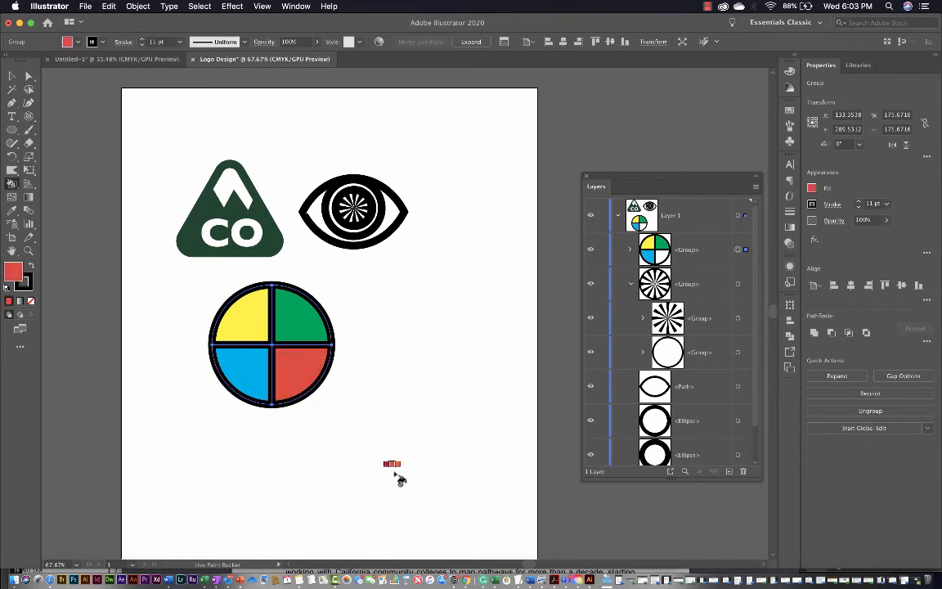
# - Remove the four colour fills from the circle's quadrants, keeping the Live Paint group ready for painting
pyautogui.press('v')
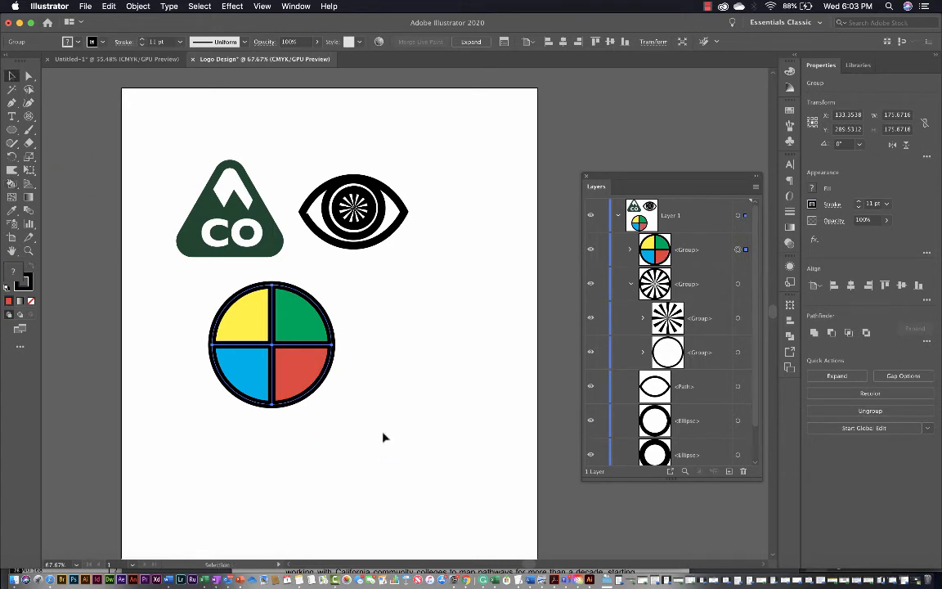
pyautogui.click(385, 435)
pyautogui.click(287, 388)
pyautogui.click(12, 169)
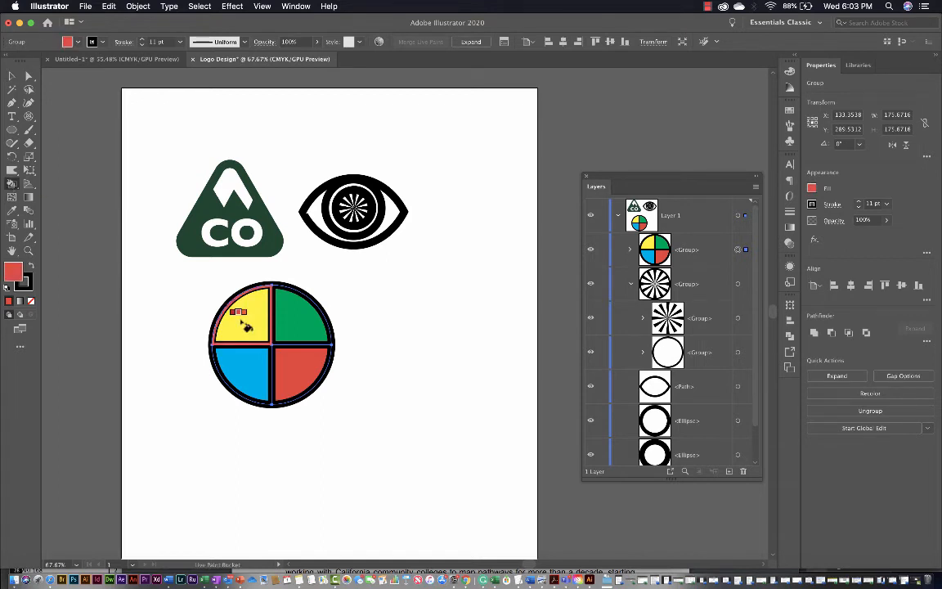
pyautogui.click(31, 301)
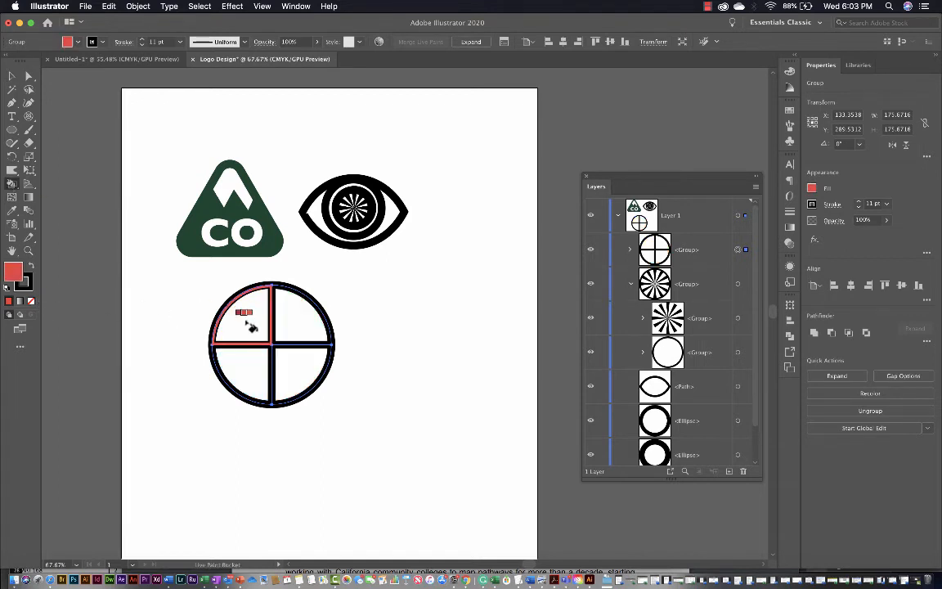
# - Fill the lower-left and upper-right quadrants of the circle with black
pyautogui.press('Left')
pyautogui.press('Left')
pyautogui.press('Left')
pyautogui.press('Left')
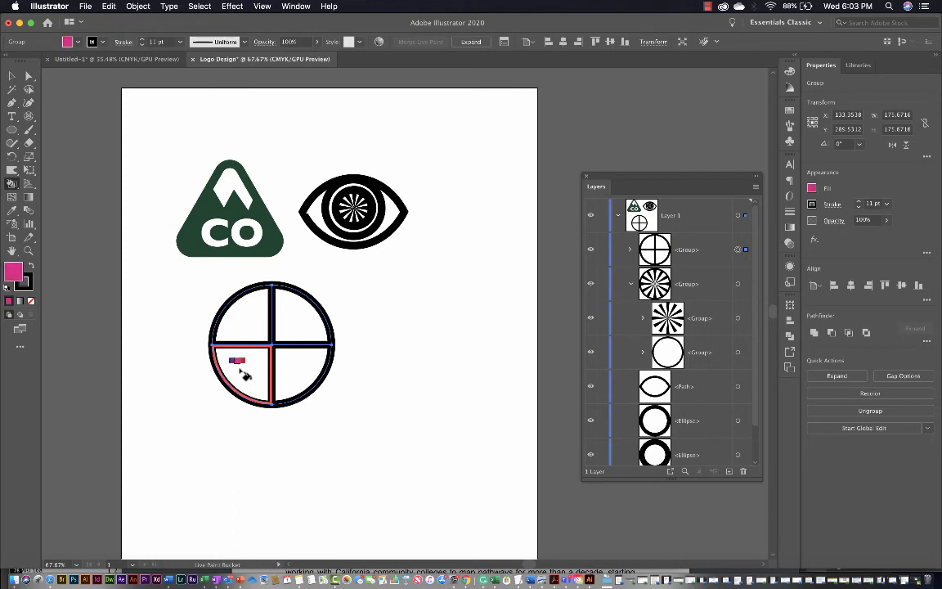
pyautogui.press('Right')
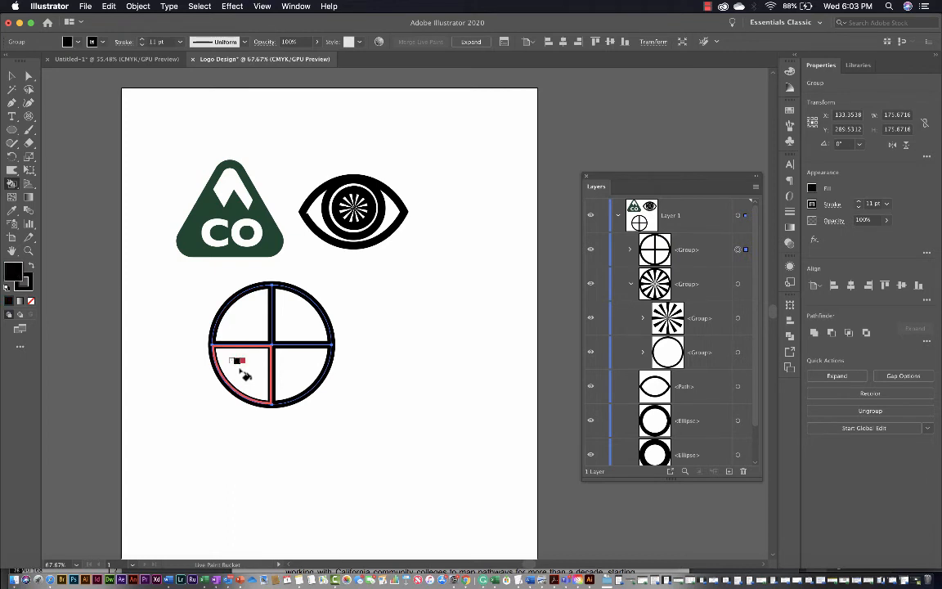
pyautogui.click(244, 368)
pyautogui.click(304, 313)
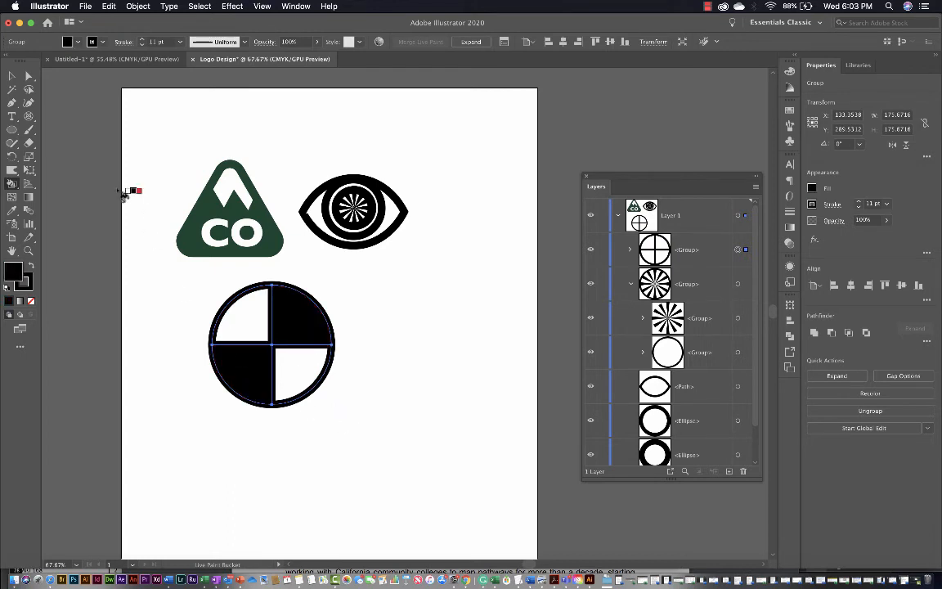
# - Remove the stroke from the whole quartered circle and deselect it
pyautogui.click(13, 75)
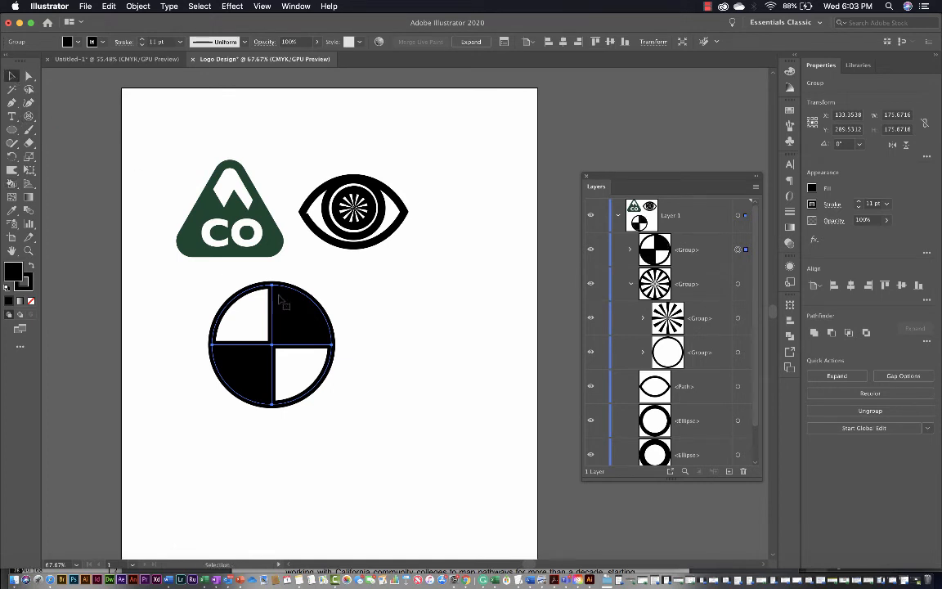
pyautogui.click(26, 291)
pyautogui.click(31, 301)
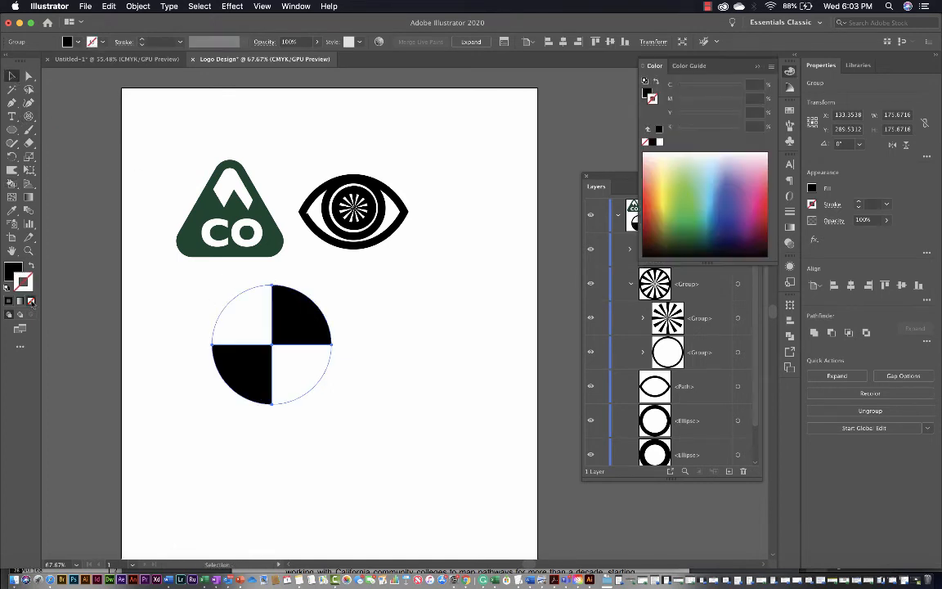
pyautogui.click(229, 452)
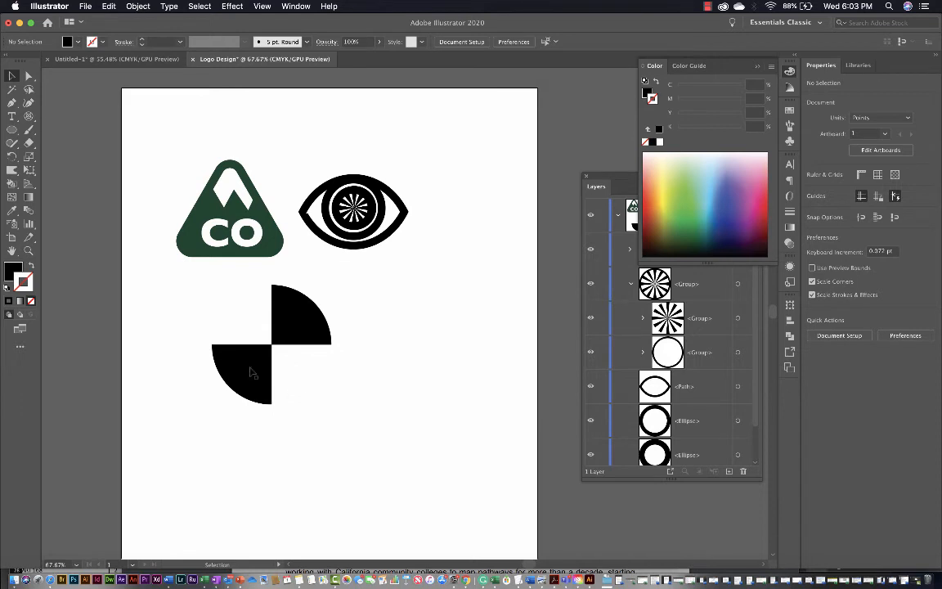
# - Delete the quartered black circle from the artboard
pyautogui.click(248, 305)
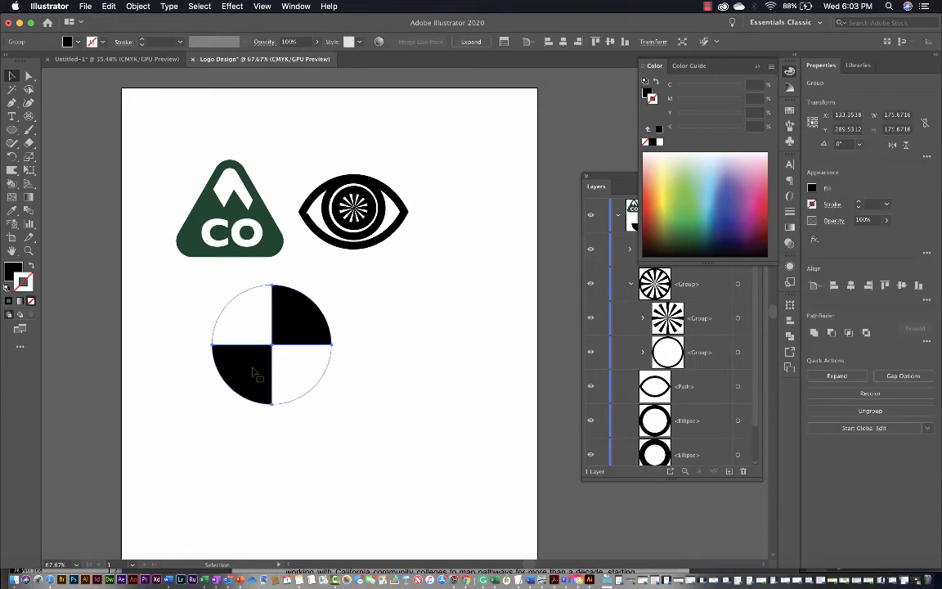
pyautogui.click(303, 451)
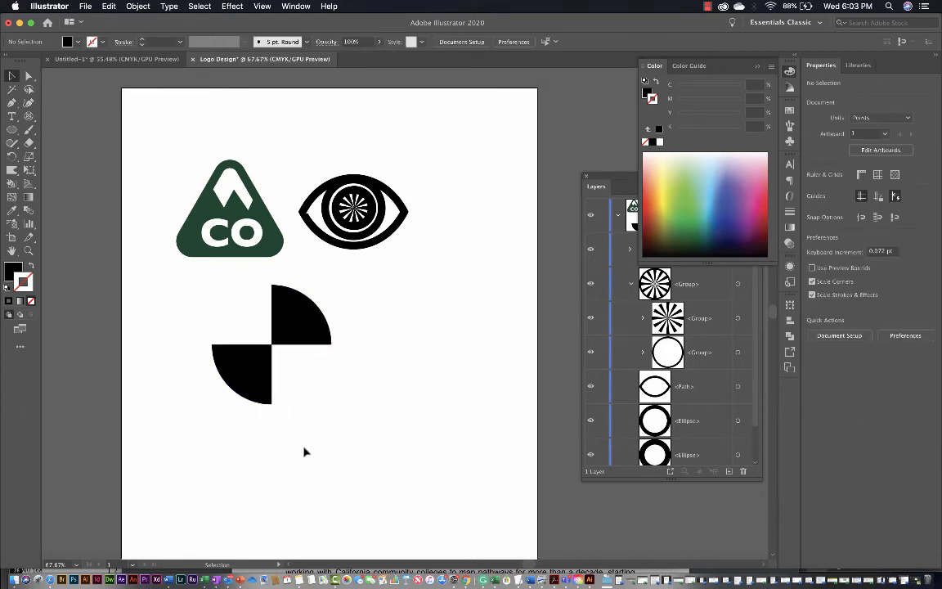
pyautogui.click(303, 340)
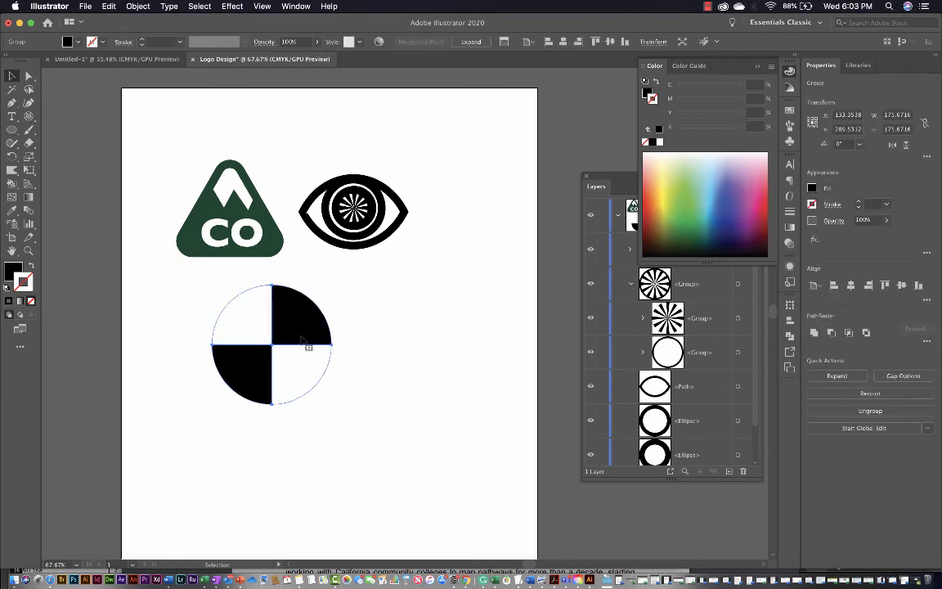
pyautogui.press('Delete')
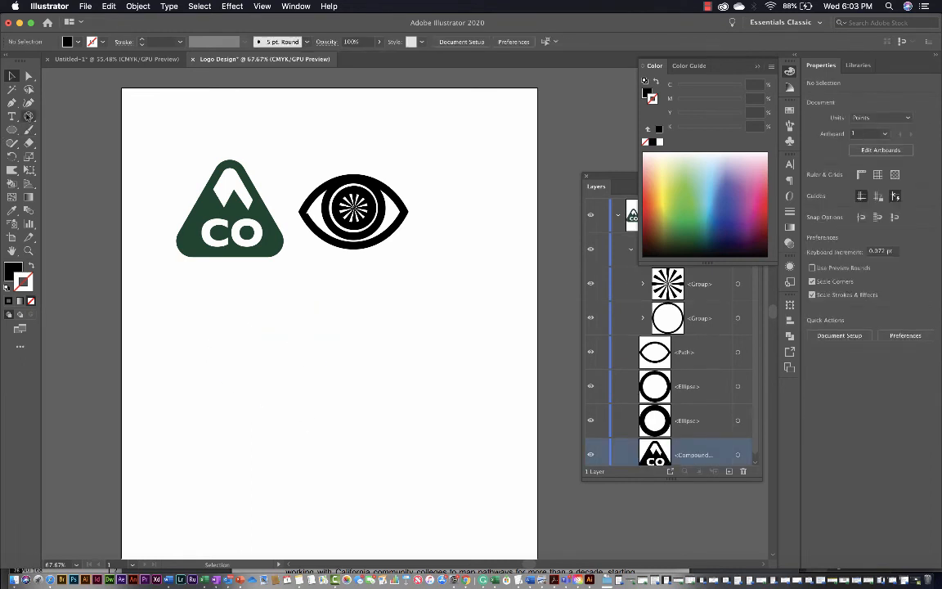
# - Draw a trial rectangular grid about 151 pt square below the triangle logo and delete it
pyautogui.moveTo(29, 116); pyautogui.dragTo(70, 156)
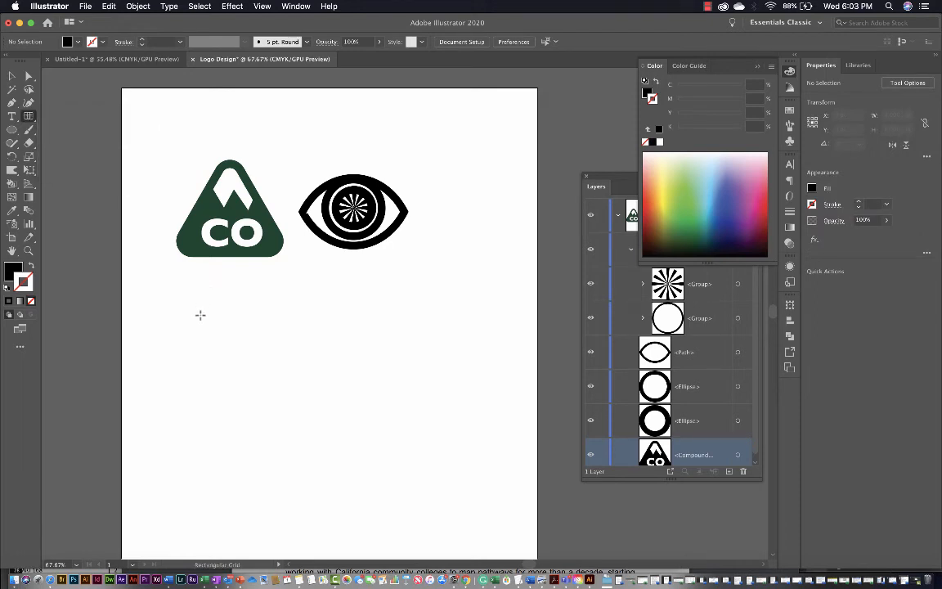
pyautogui.moveTo(202, 299)
pyautogui.mouseDown()
pyautogui.moveTo(311, 407)
pyautogui.moveTo(274, 404)
pyautogui.moveTo(225, 353)
pyautogui.moveTo(221, 335)
pyautogui.moveTo(259, 401)
pyautogui.mouseUp()
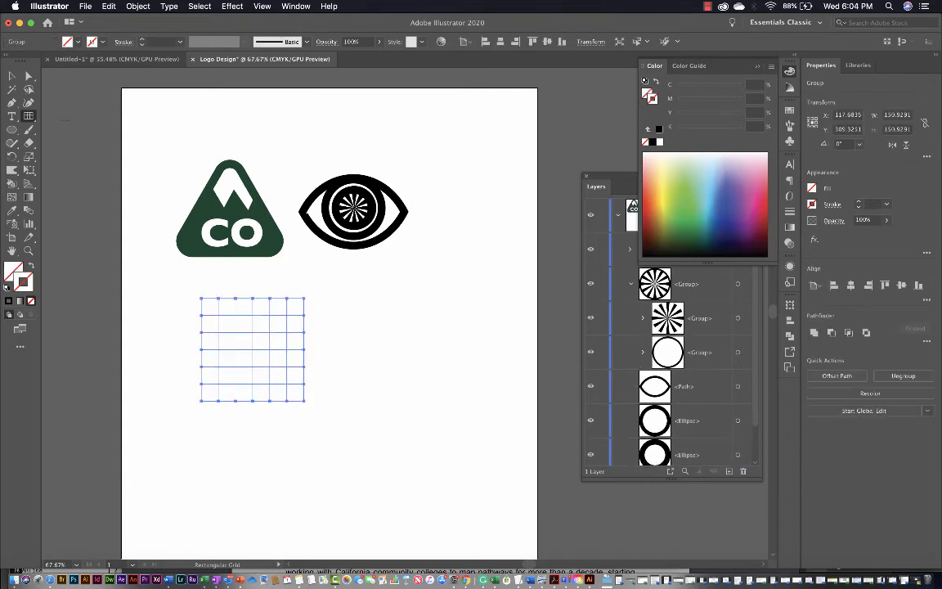
pyautogui.click(29, 118)
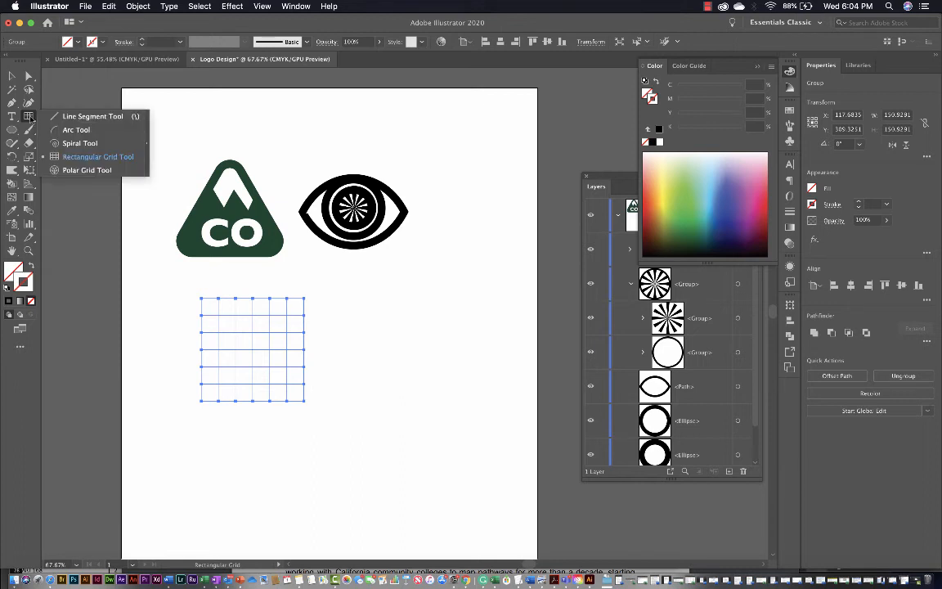
pyautogui.click(29, 118)
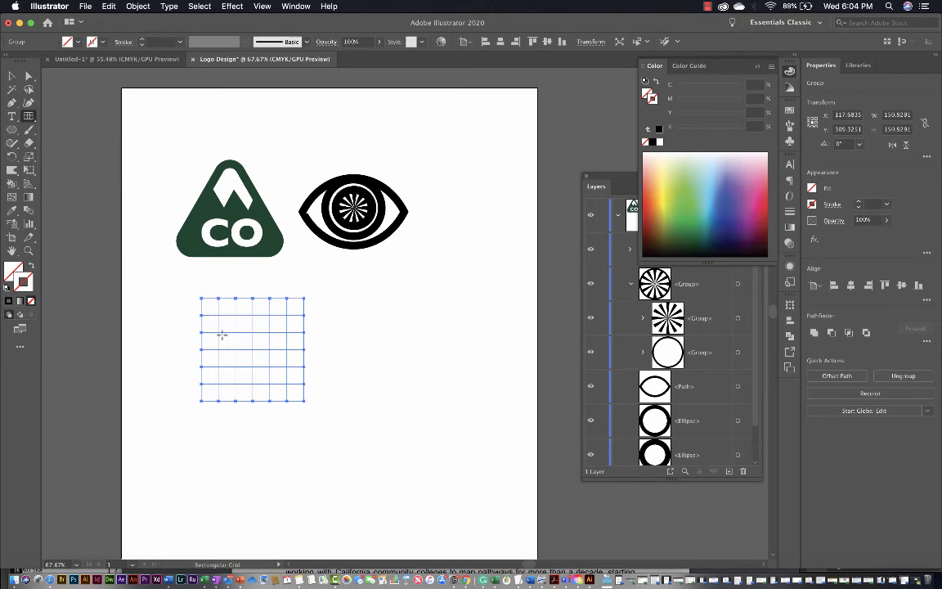
pyautogui.press('Delete')
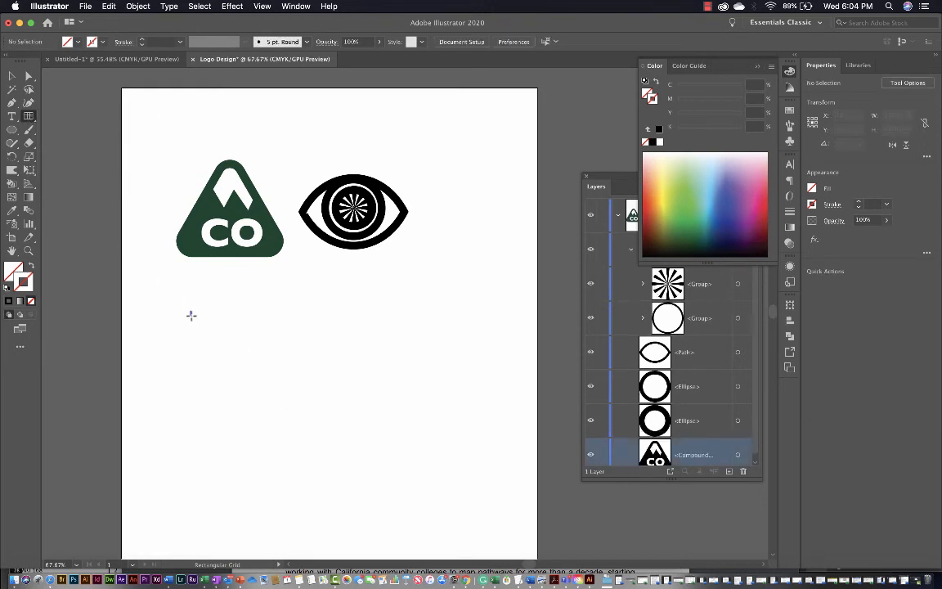
# - Draw a rectangular grid about 187 pt square below the triangle logo, adjusting it to six horizontal and four vertical dividers
pyautogui.moveTo(191, 312); pyautogui.dragTo(317, 411)
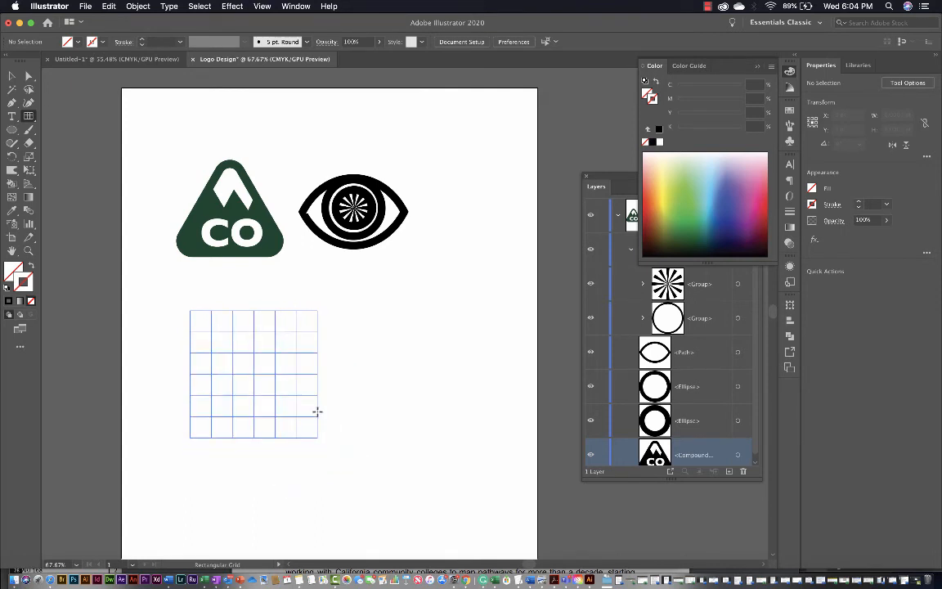
pyautogui.press('Down')
pyautogui.press('Down')
pyautogui.press('Down')
pyautogui.press('Down')
pyautogui.press('Down')
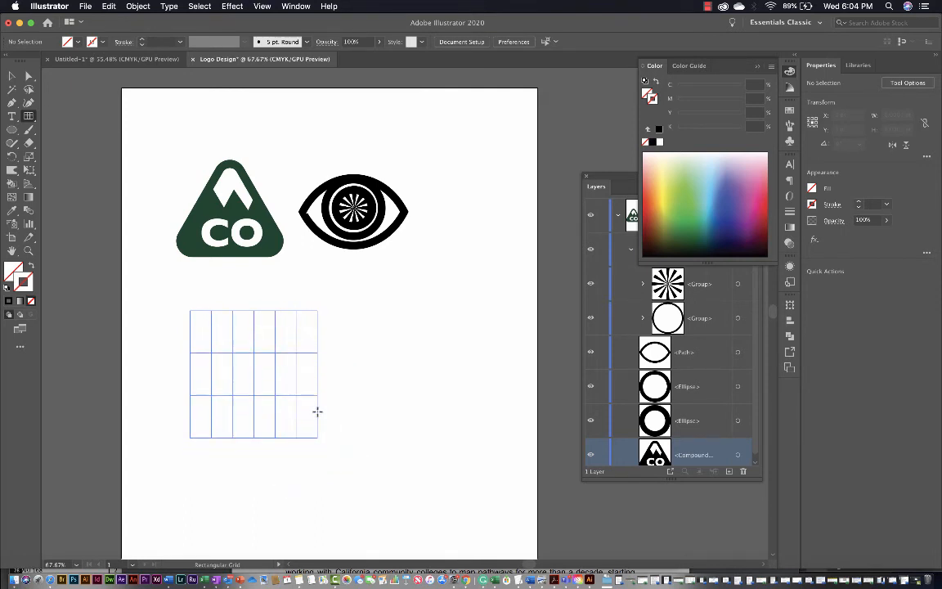
pyautogui.press('Up')
pyautogui.press('Up')
pyautogui.press('Up')
pyautogui.press('Up')
pyautogui.press('Up')
pyautogui.press('Up')
pyautogui.press('Left')
pyautogui.press('Left')
pyautogui.press('Left')
pyautogui.press('Left')
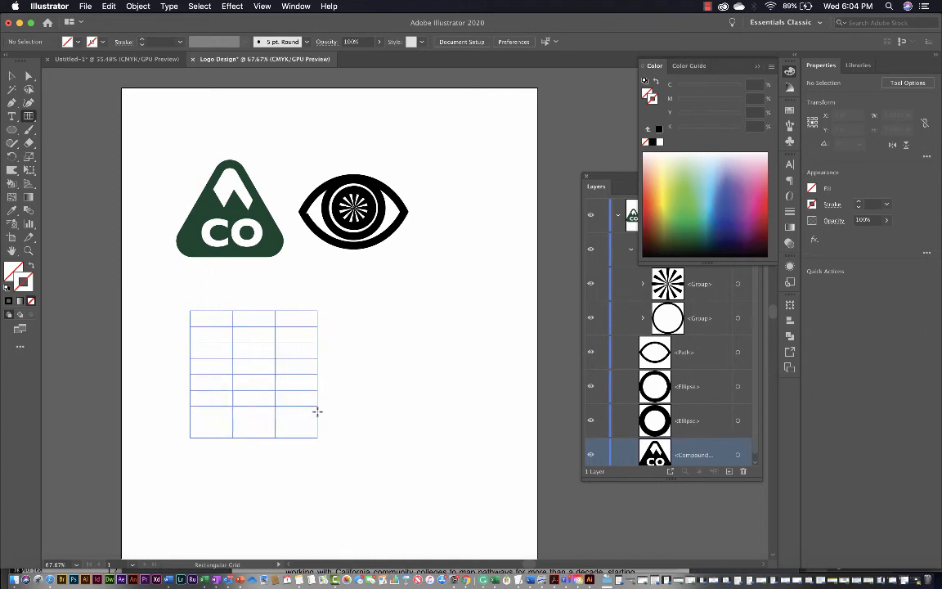
pyautogui.press('Right')
pyautogui.press('Right')
pyautogui.press('Right')
pyautogui.press('Right')
pyautogui.press('Down')
pyautogui.press('Down')
pyautogui.press('Down')
pyautogui.press('Down')
pyautogui.press('Down')
pyautogui.press('Up')
pyautogui.press('Up')
pyautogui.press('Up')
pyautogui.press('Up')
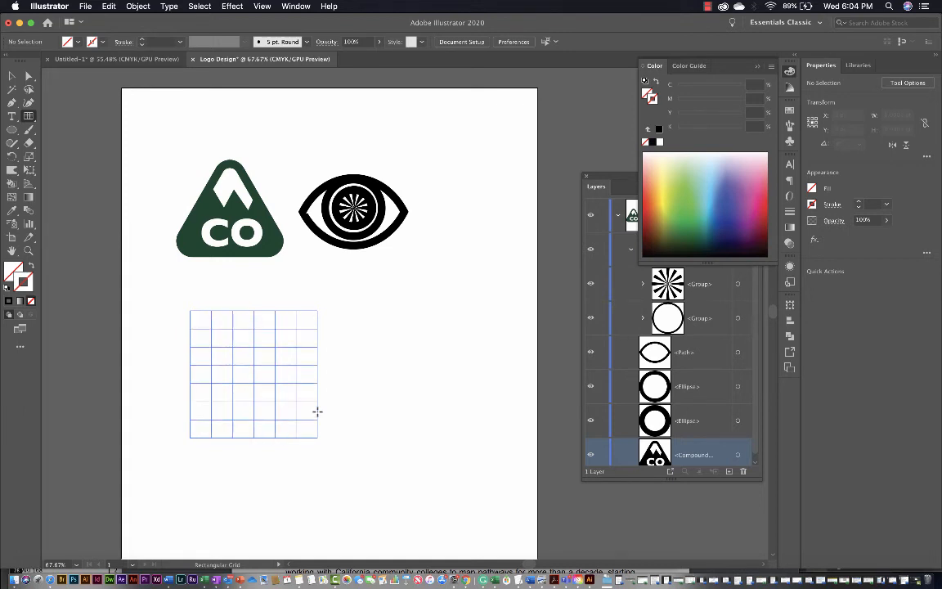
pyautogui.press('Right')
pyautogui.press('Right')
pyautogui.press('Right')
pyautogui.press('Left')
pyautogui.press('Left')
pyautogui.press('Left')
pyautogui.press('Left')
pyautogui.moveTo(317, 411); pyautogui.dragTo(315, 410)
# - Create a second rectangular grid, 187.2181 pt square, with six horizontal and six vertical dividers below the eye
pyautogui.click(346, 361)
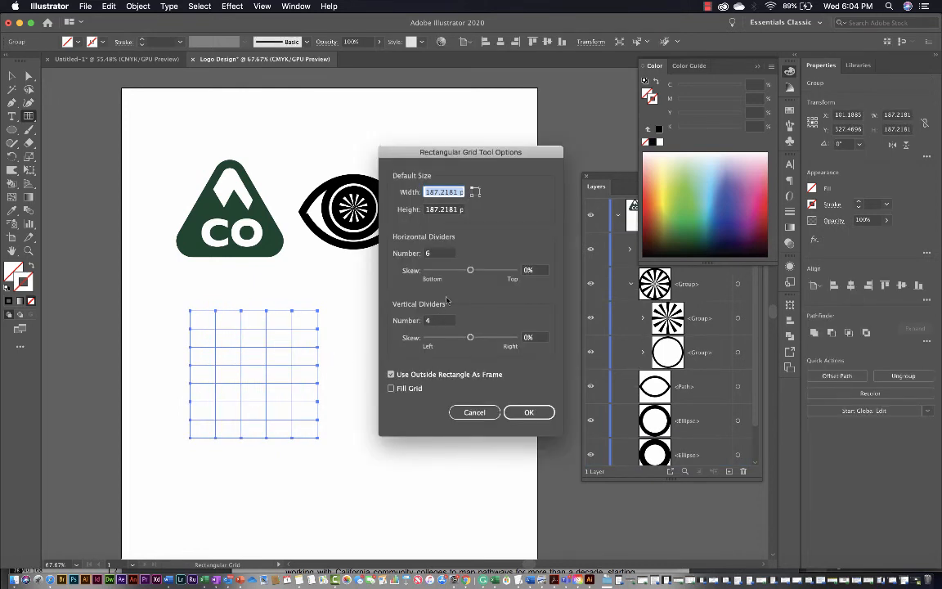
pyautogui.click(423, 321)
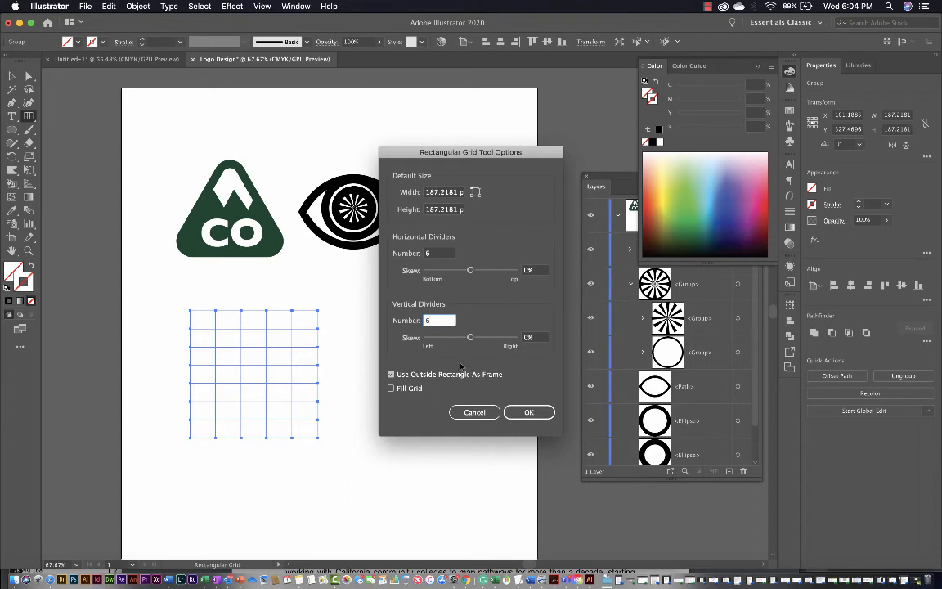
pyautogui.click(528, 413)
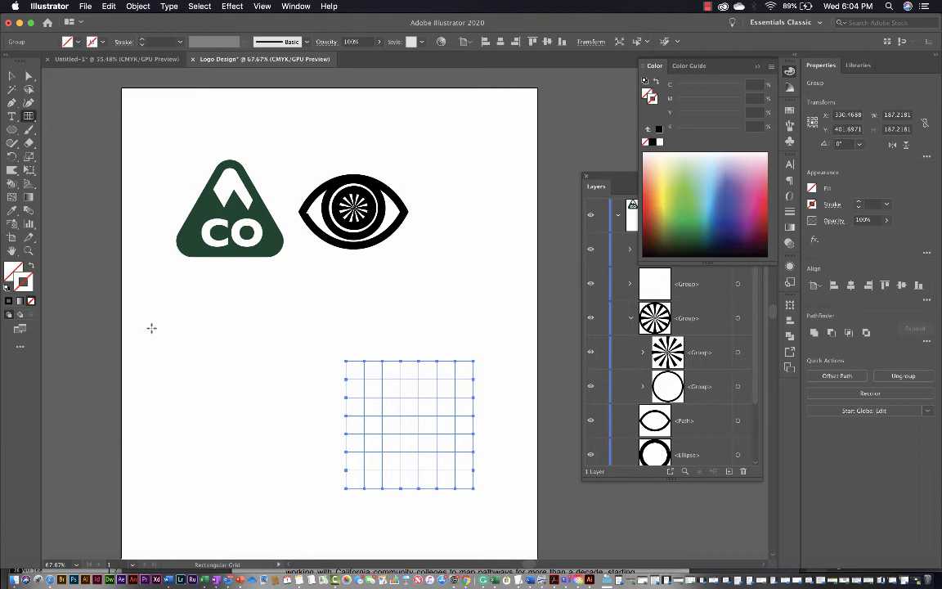
# - Make the seven-by-seven grid a Live Paint group and fill its diagonal cells from upper left to lower right with black
pyautogui.click(11, 185)
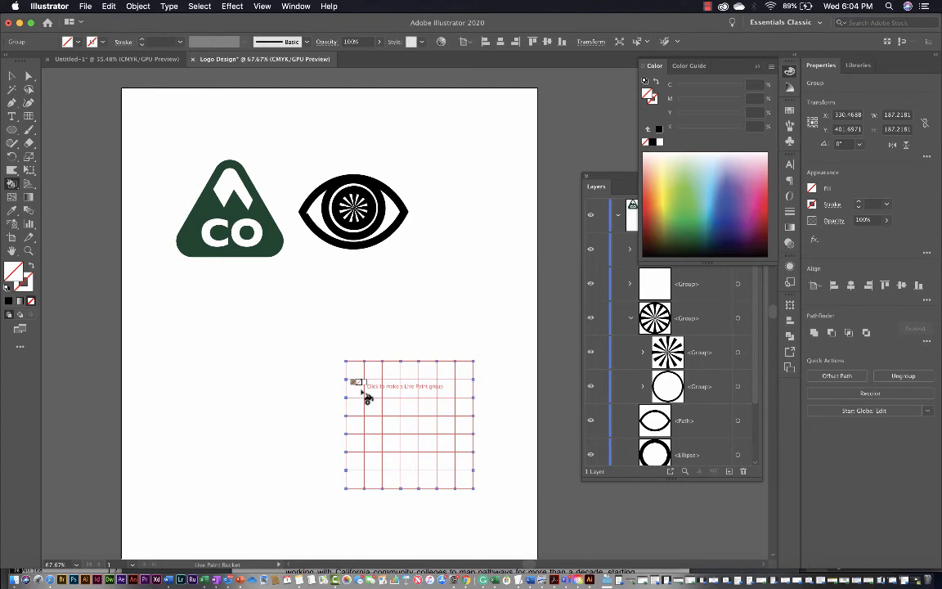
pyautogui.press('Right')
pyautogui.press('Right')
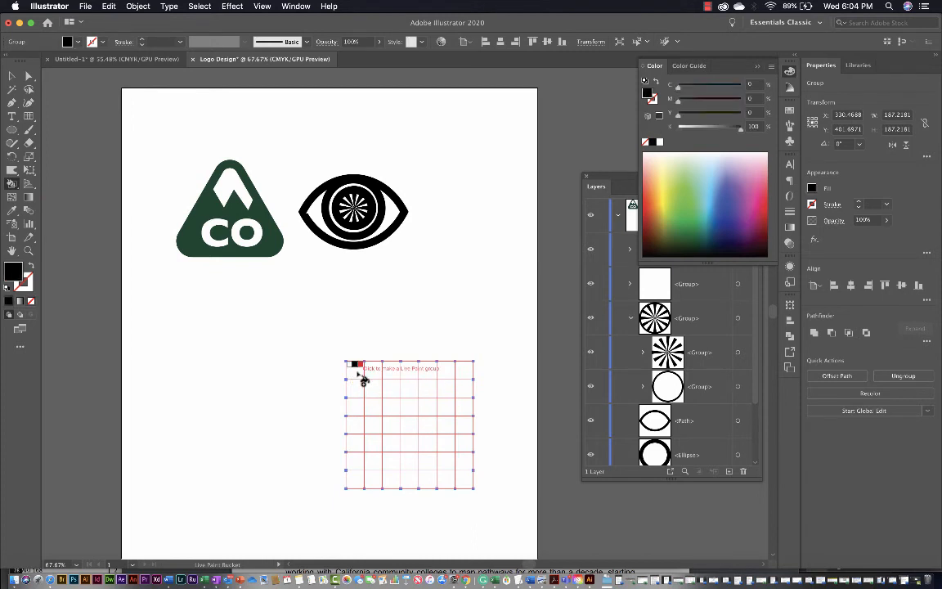
pyautogui.click(357, 371)
pyautogui.click(374, 388)
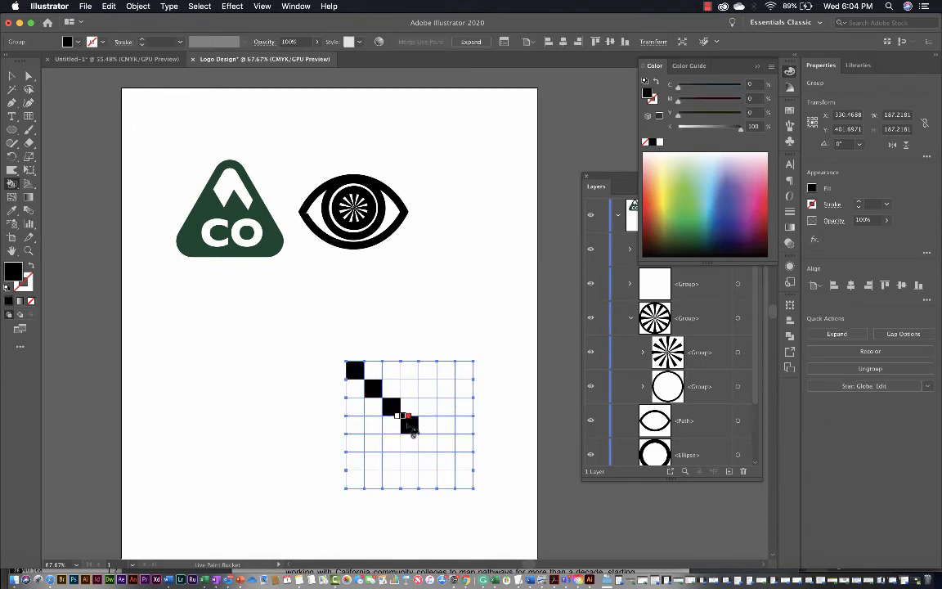
pyautogui.click(409, 424)
pyautogui.click(427, 441)
pyautogui.click(446, 459)
pyautogui.click(464, 480)
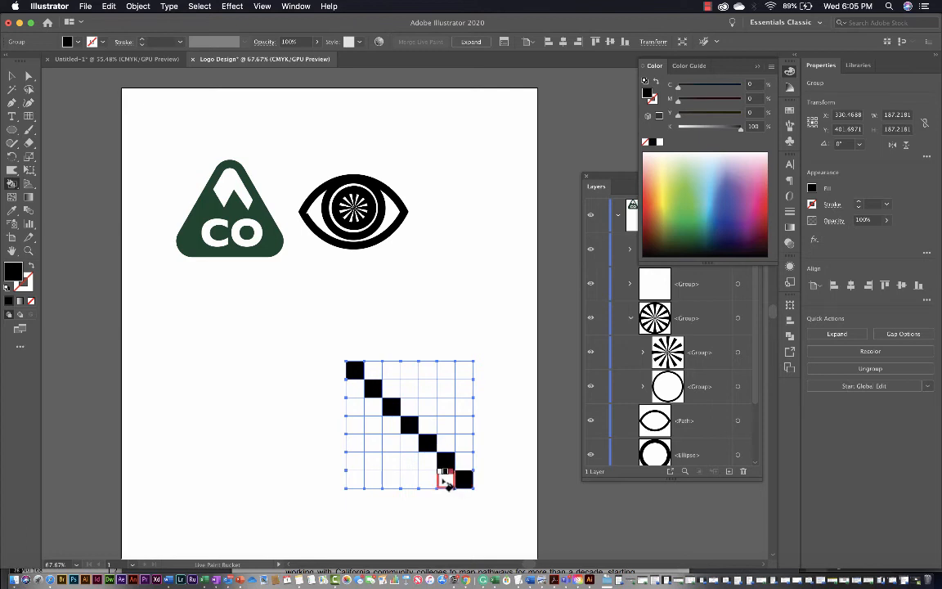
# - Fill alternating cells below the grid's diagonal with black to continue the checkerboard pattern
pyautogui.click(427, 479)
pyautogui.click(409, 460)
pyautogui.click(391, 443)
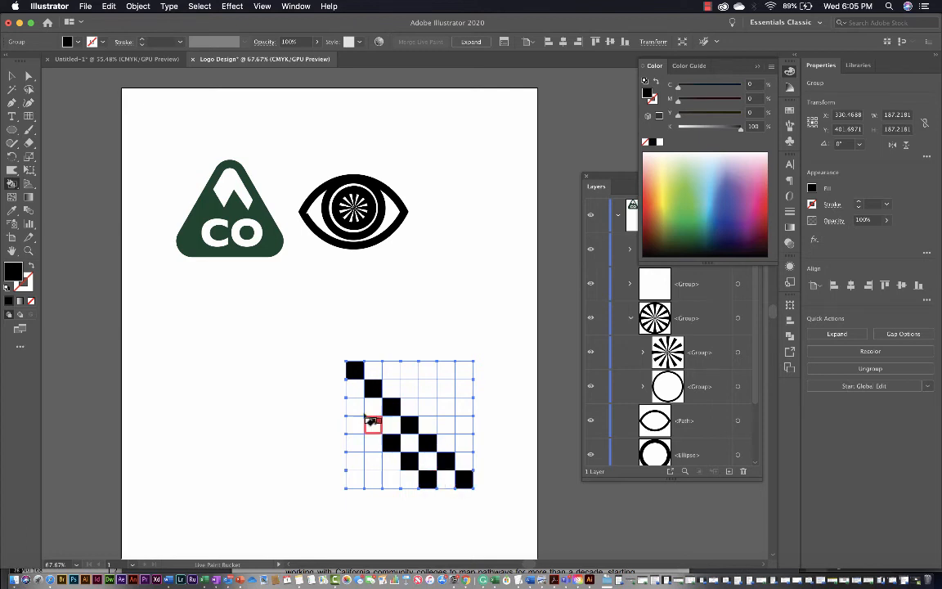
pyautogui.click(373, 425)
pyautogui.click(354, 406)
pyautogui.click(354, 443)
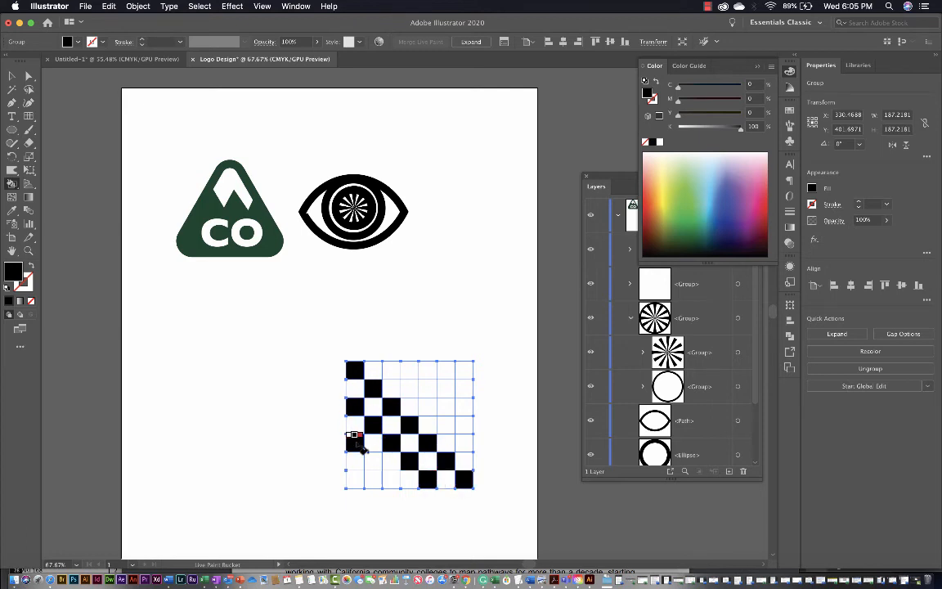
pyautogui.click(373, 461)
pyautogui.click(391, 480)
pyautogui.click(354, 479)
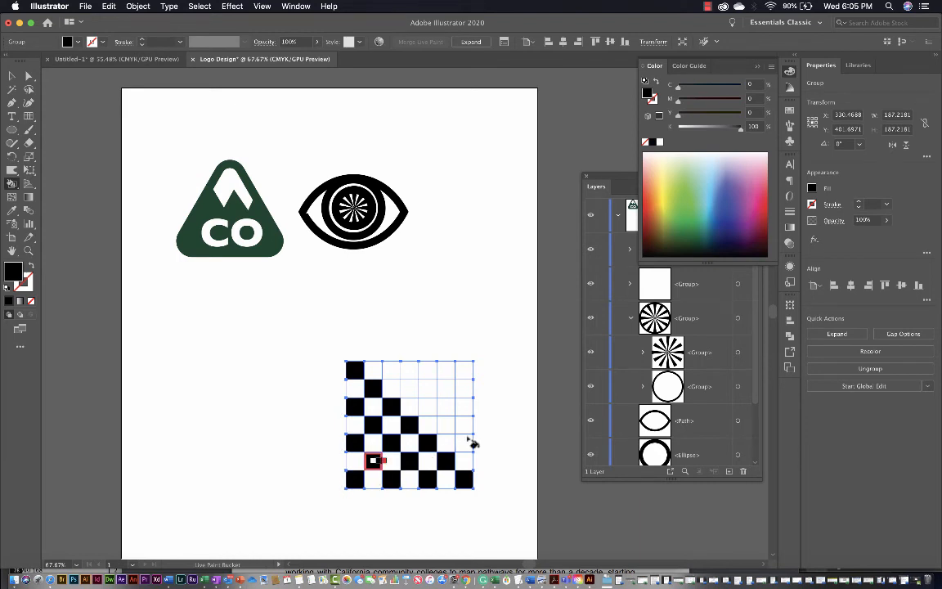
# - Fill alternating cells above the grid's diagonal with black to complete the checkerboard
pyautogui.click(463, 443)
pyautogui.click(446, 425)
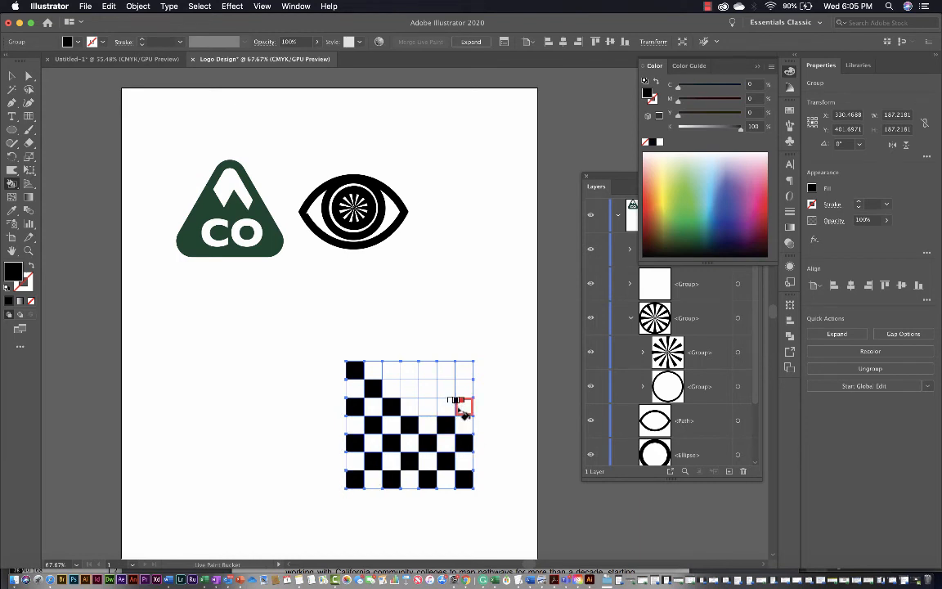
pyautogui.click(464, 405)
pyautogui.click(428, 406)
pyautogui.click(409, 388)
pyautogui.click(446, 387)
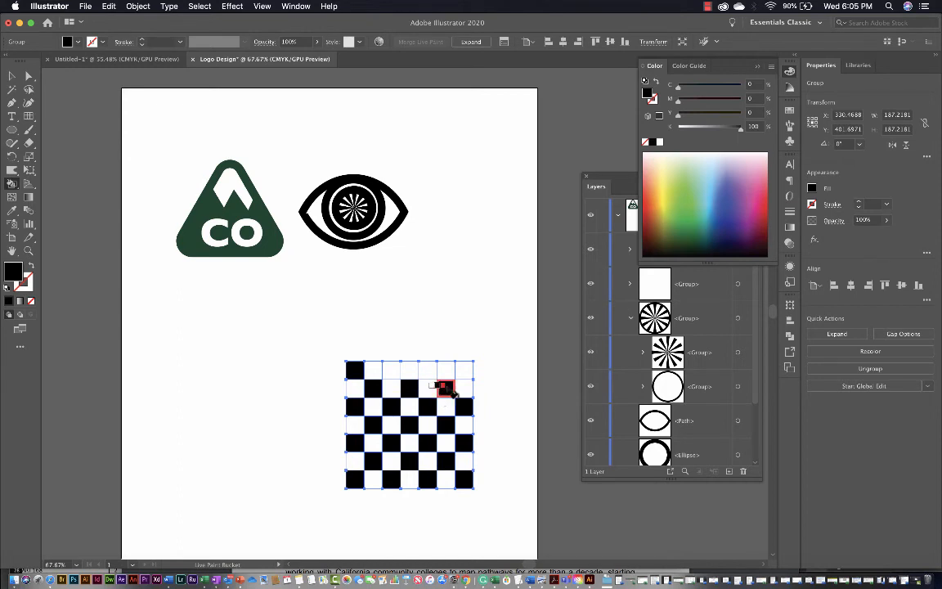
pyautogui.click(463, 370)
pyautogui.click(428, 370)
pyautogui.click(393, 371)
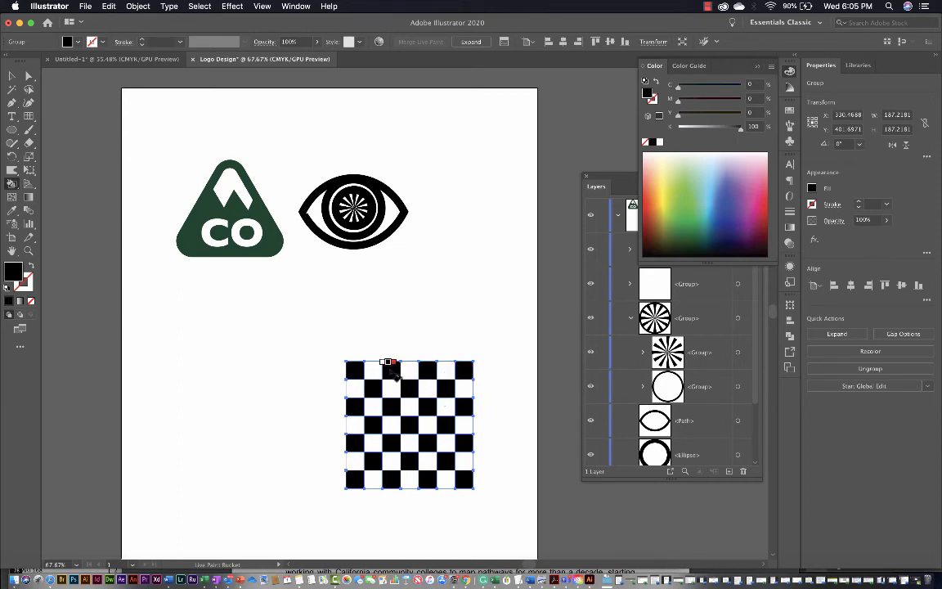
# - Move the checkerboard below the triangle logo and deselect it
pyautogui.click(11, 76)
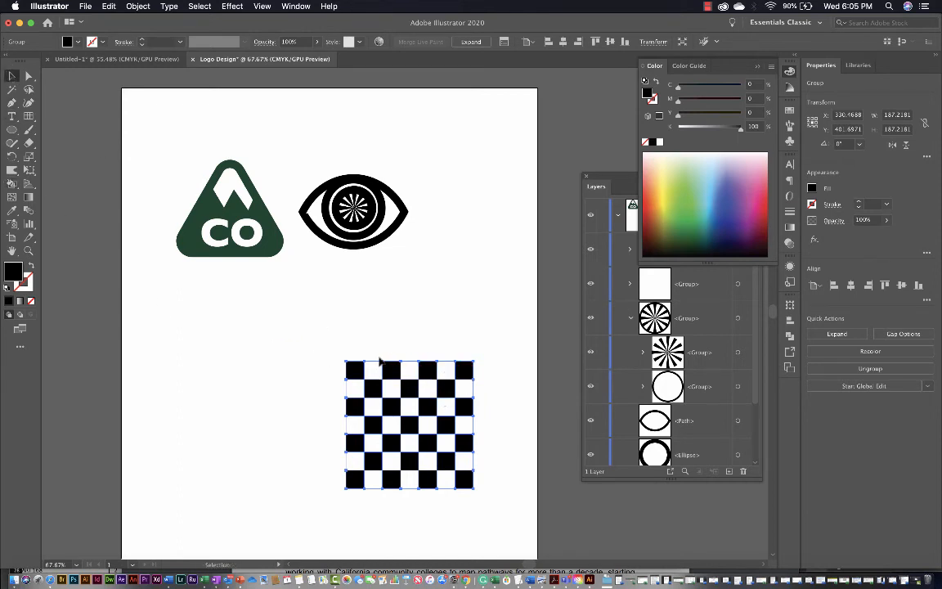
pyautogui.moveTo(393, 380); pyautogui.dragTo(217, 321)
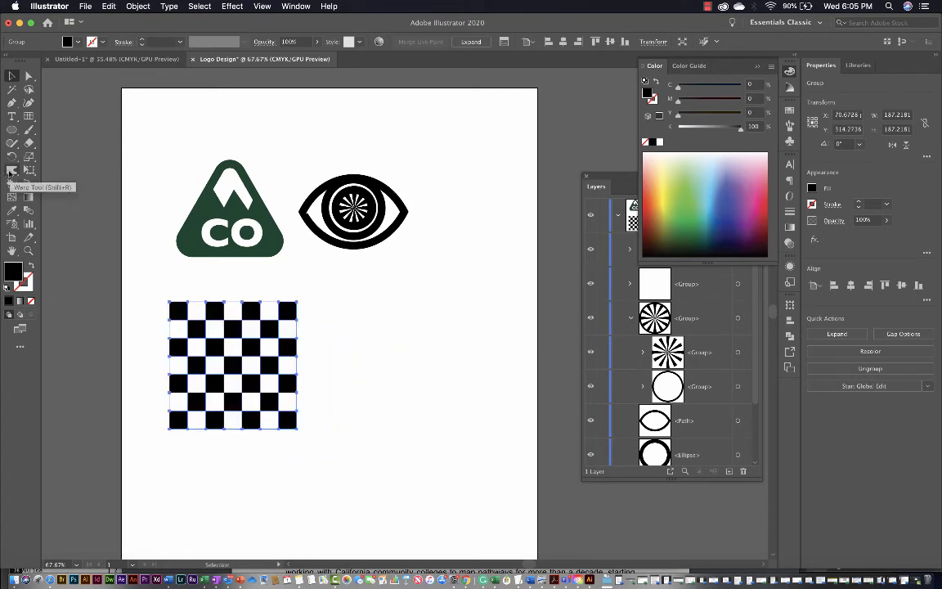
pyautogui.press('shift+super+a')
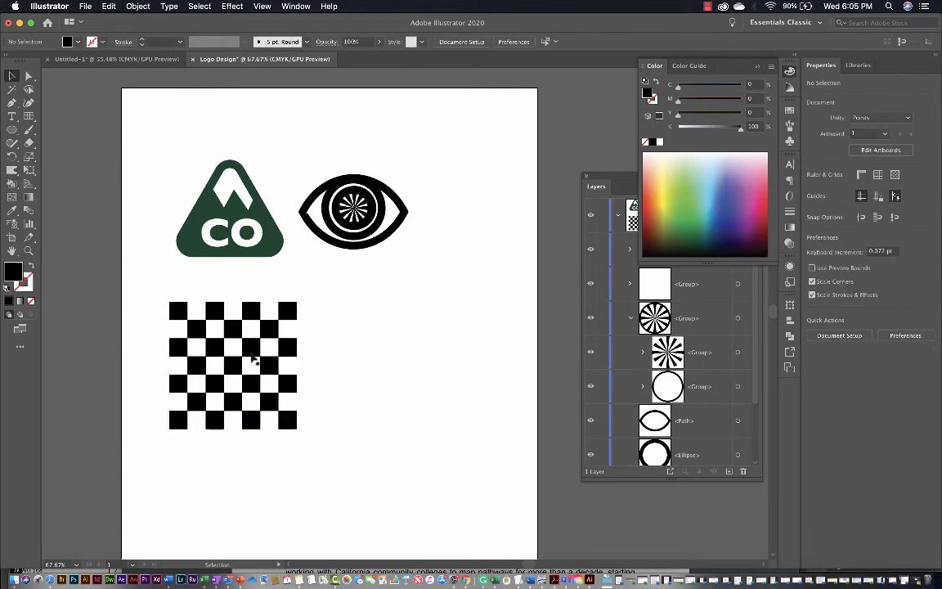
pyautogui.click(12, 183)
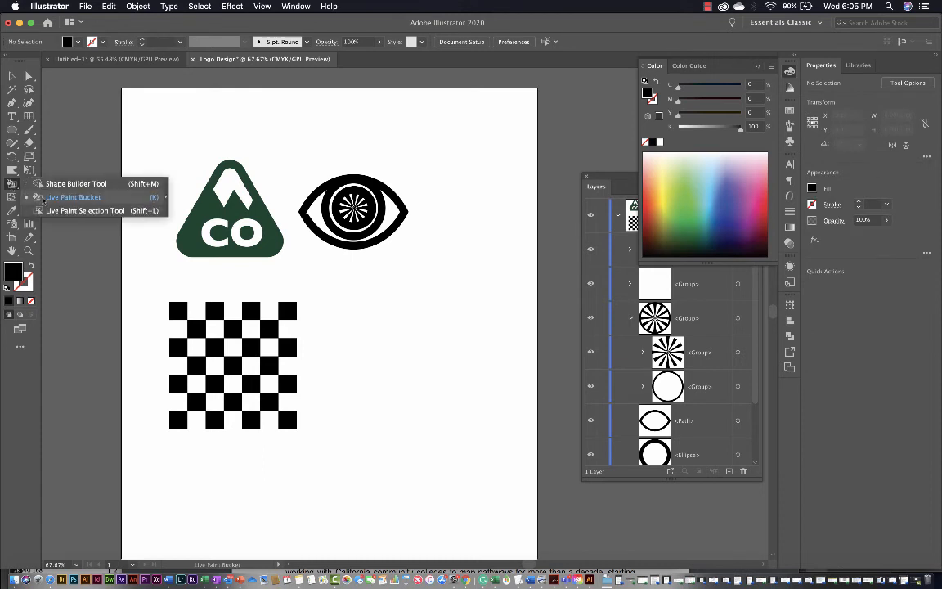
pyautogui.click(43, 197)
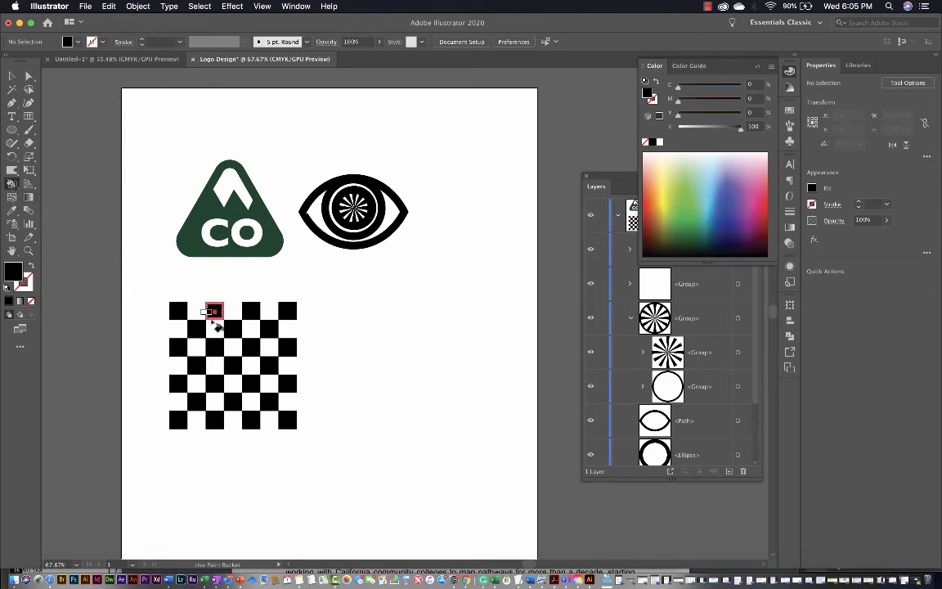
pyautogui.click(12, 75)
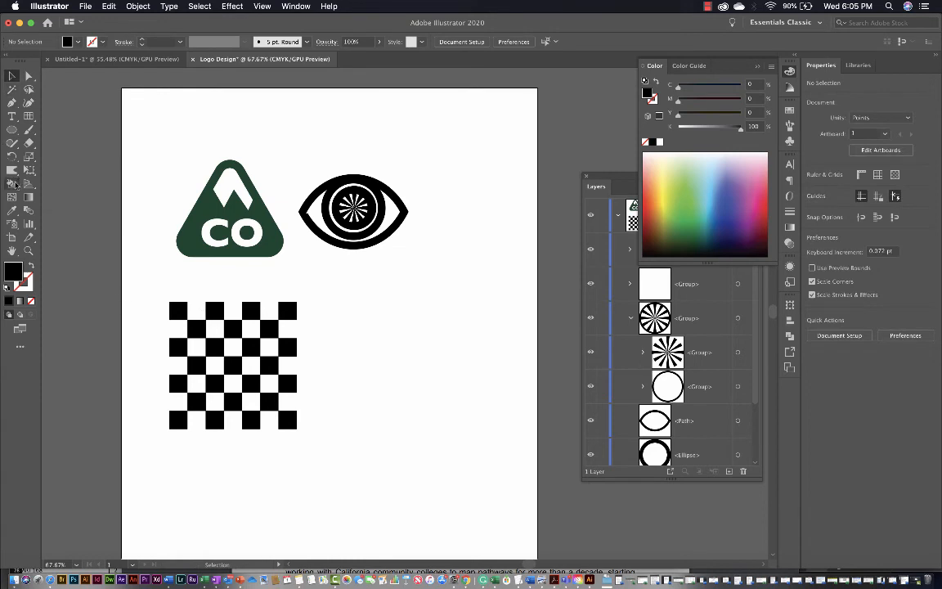
# - Choose the Warp tool and set its Simplify option to 36
pyautogui.click(12, 171)
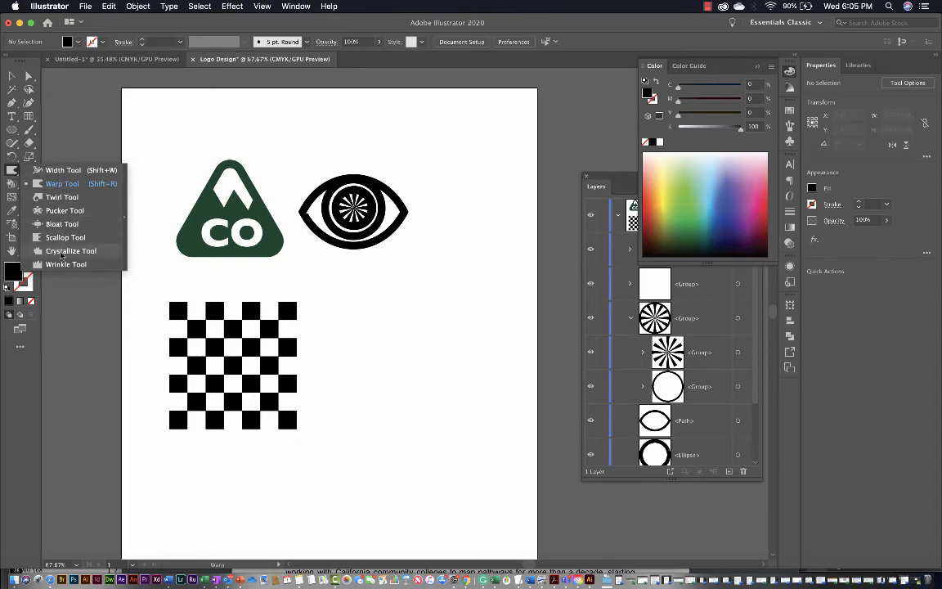
pyautogui.click(52, 182)
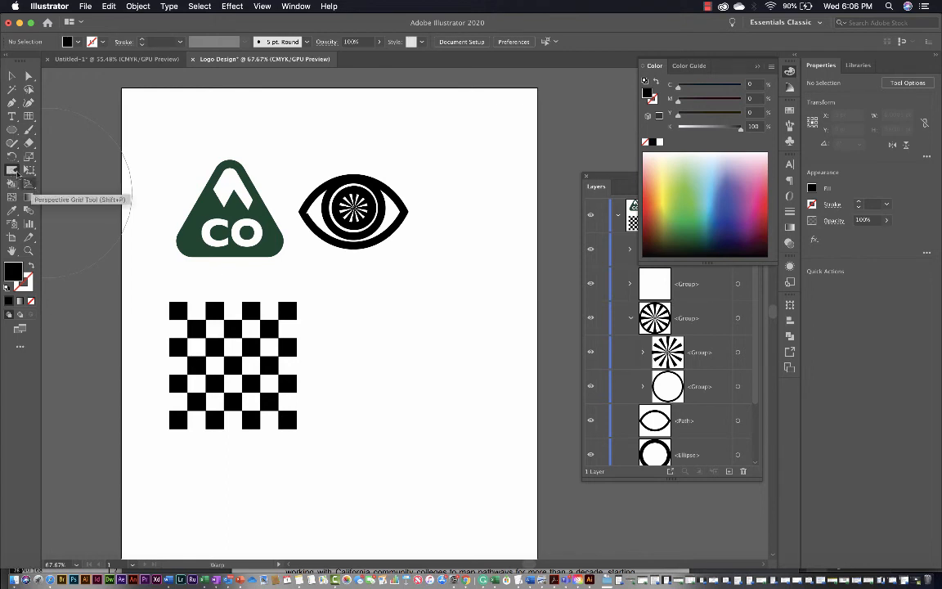
pyautogui.doubleClick(13, 172)
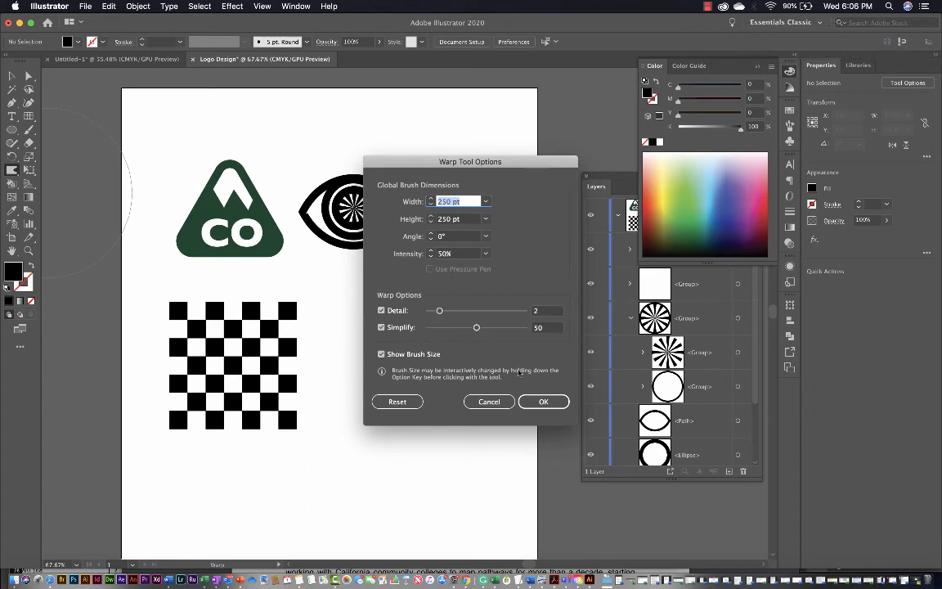
pyautogui.moveTo(477, 328); pyautogui.dragTo(463, 328)
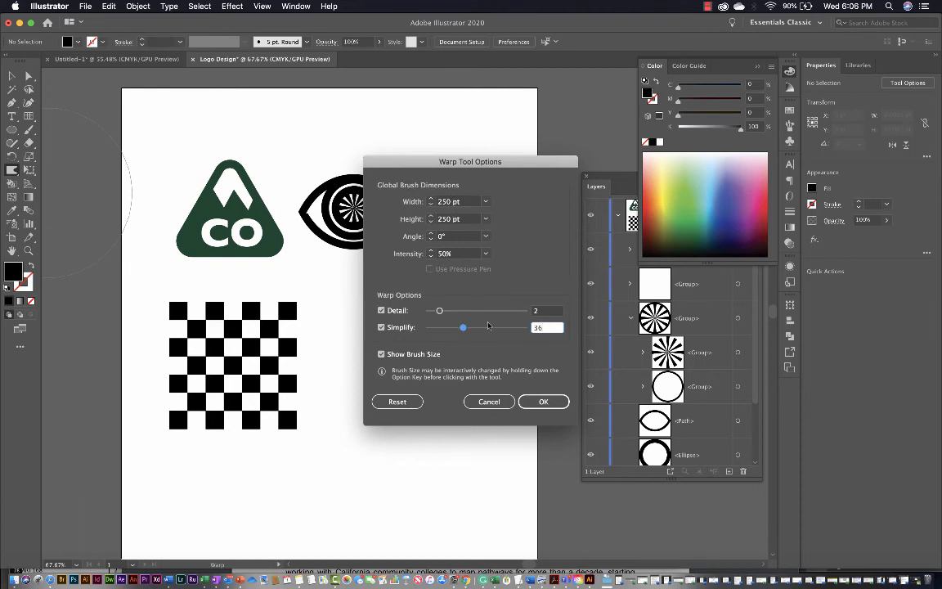
pyautogui.click(543, 400)
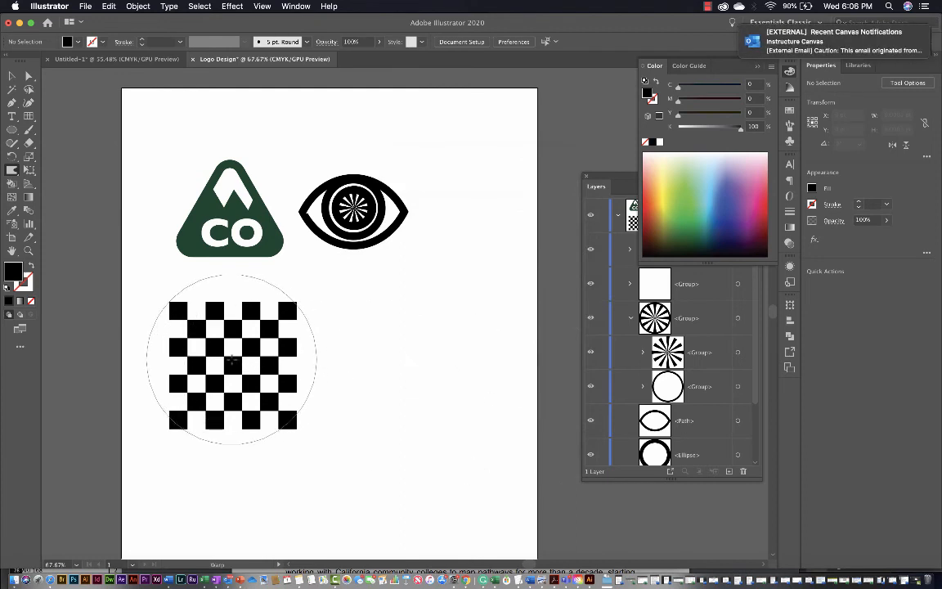
# - Try warping the checkerboard by pulling its middle downward with long brush strokes
pyautogui.moveTo(232, 360); pyautogui.dragTo(220, 361)
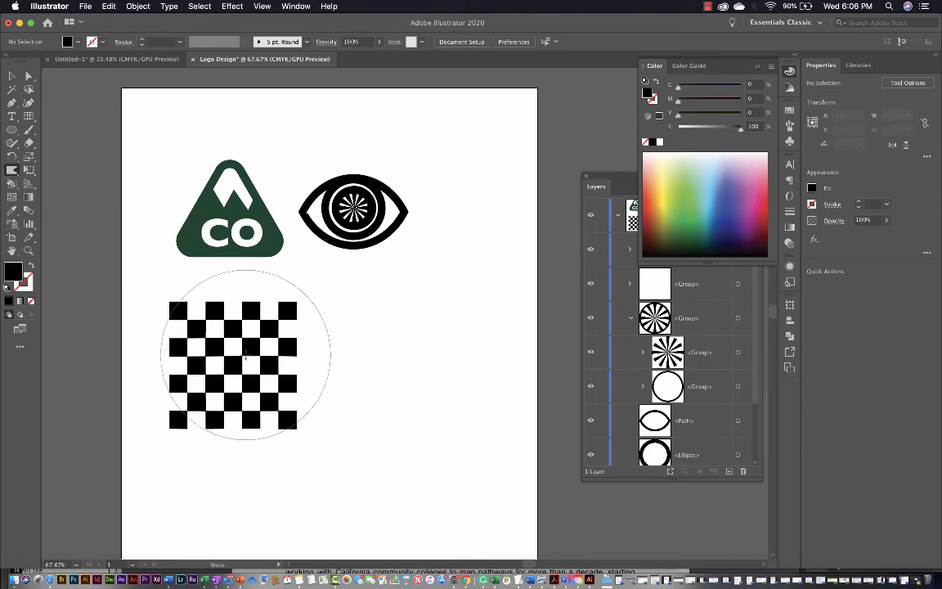
pyautogui.moveTo(246, 354); pyautogui.dragTo(246, 520)
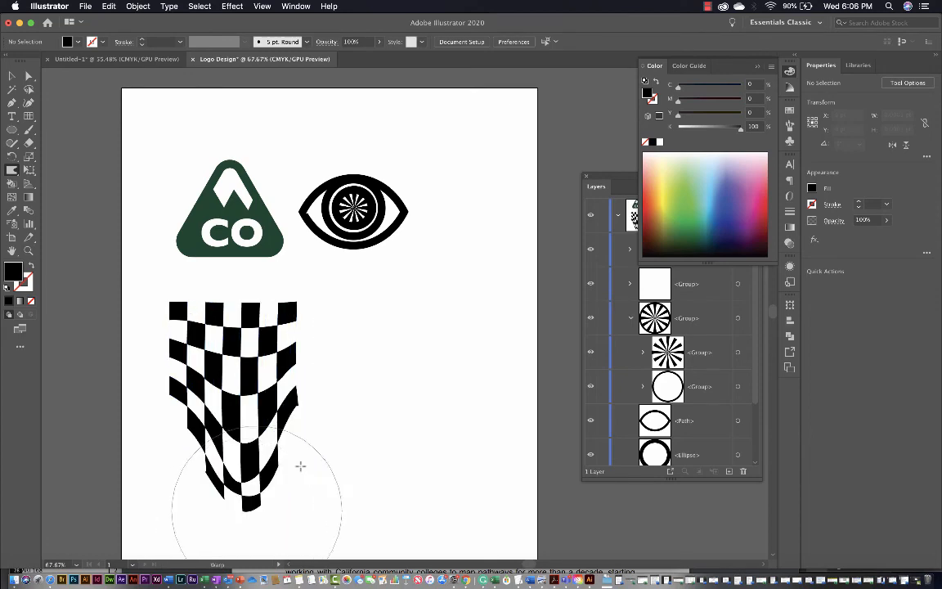
pyautogui.scroll(-1, 408, 279)
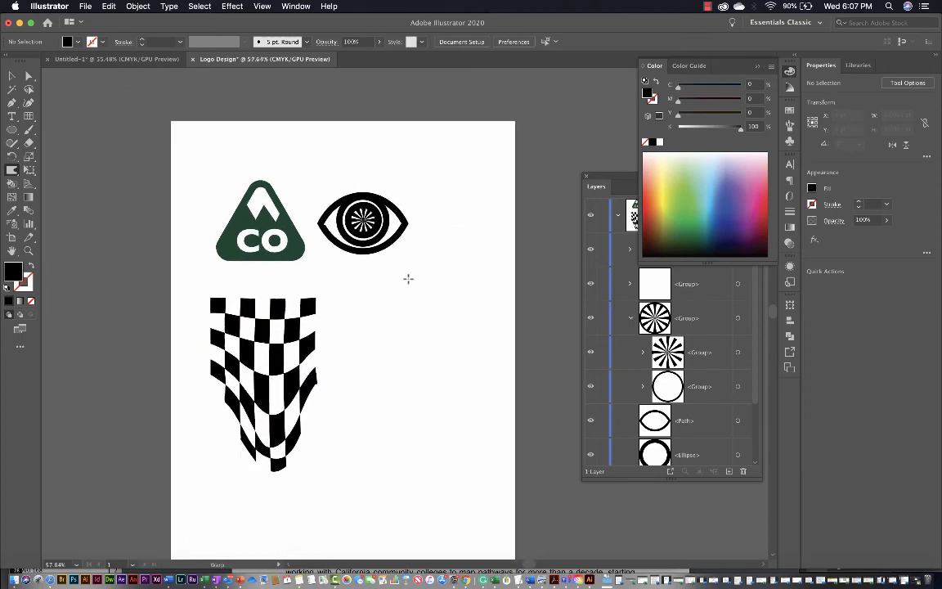
pyautogui.scroll(-1, 408, 279)
pyautogui.scroll(2, 408, 275)
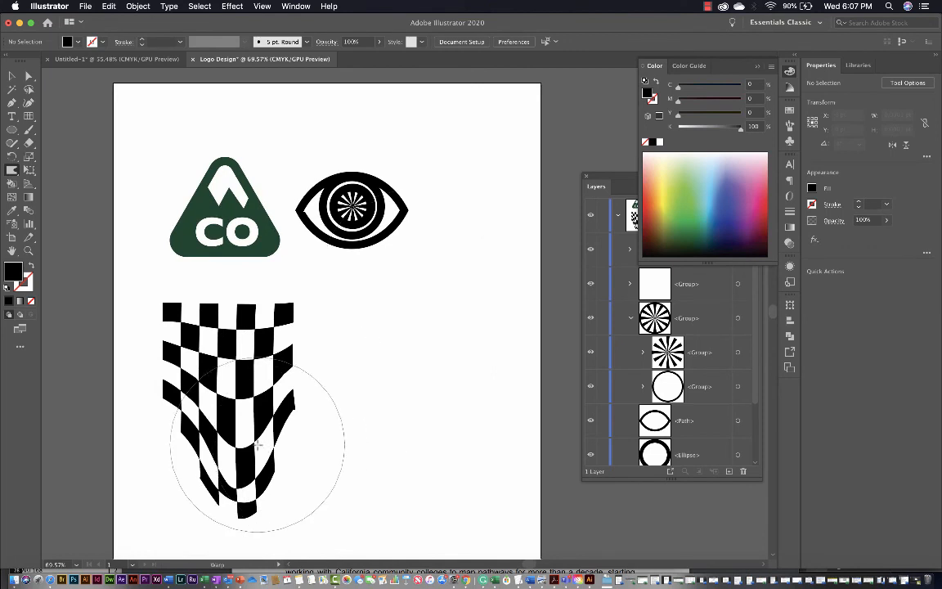
pyautogui.scroll(-1, 299, 360)
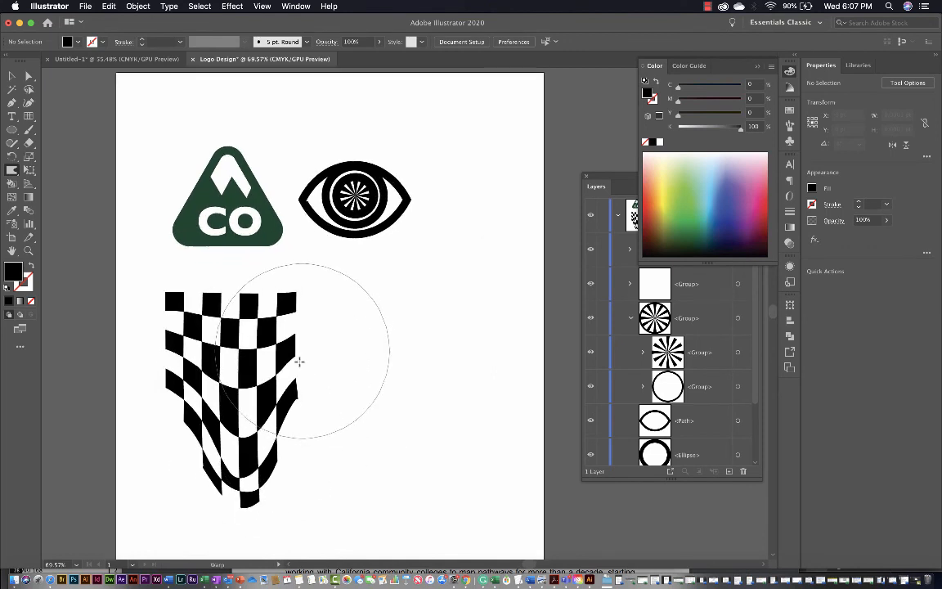
pyautogui.scroll(-3, 299, 361)
pyautogui.moveTo(289, 313); pyautogui.dragTo(296, 314)
pyautogui.moveTo(284, 273); pyautogui.dragTo(303, 262)
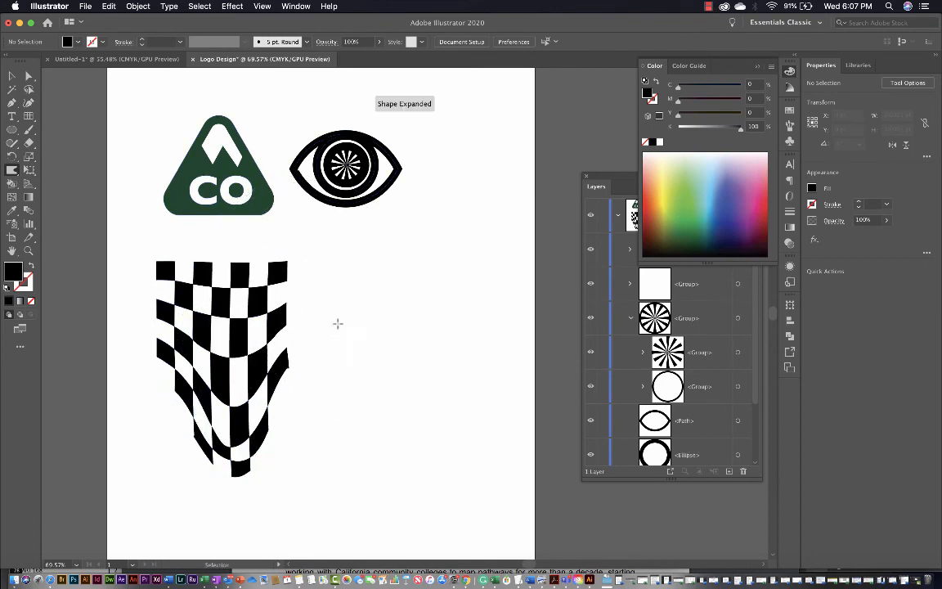
# - Undo the downward warps to restore the square checkerboard
pyautogui.press('super+z')
pyautogui.press('super+z')
pyautogui.press('super+z')
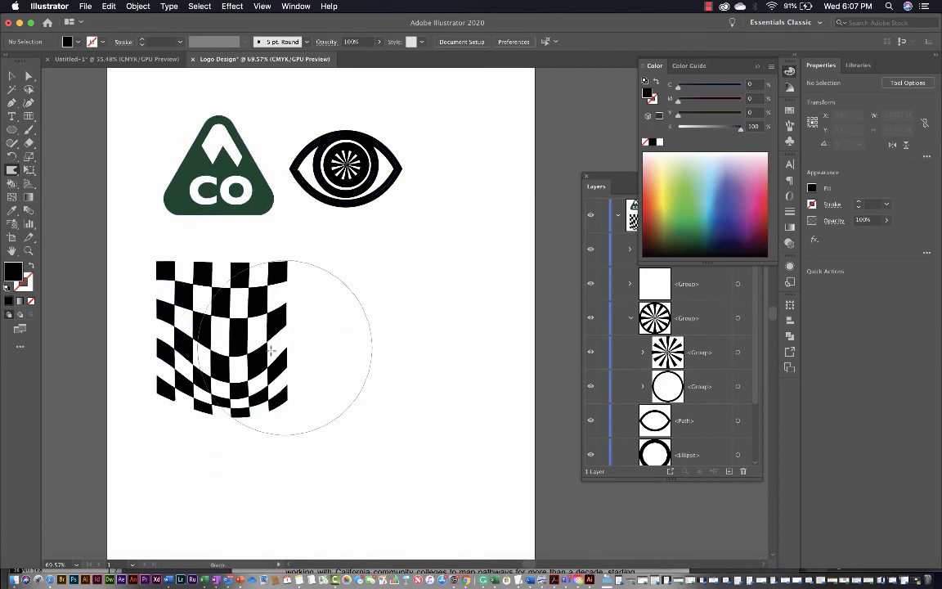
pyautogui.press('super+z')
pyautogui.press('super+z')
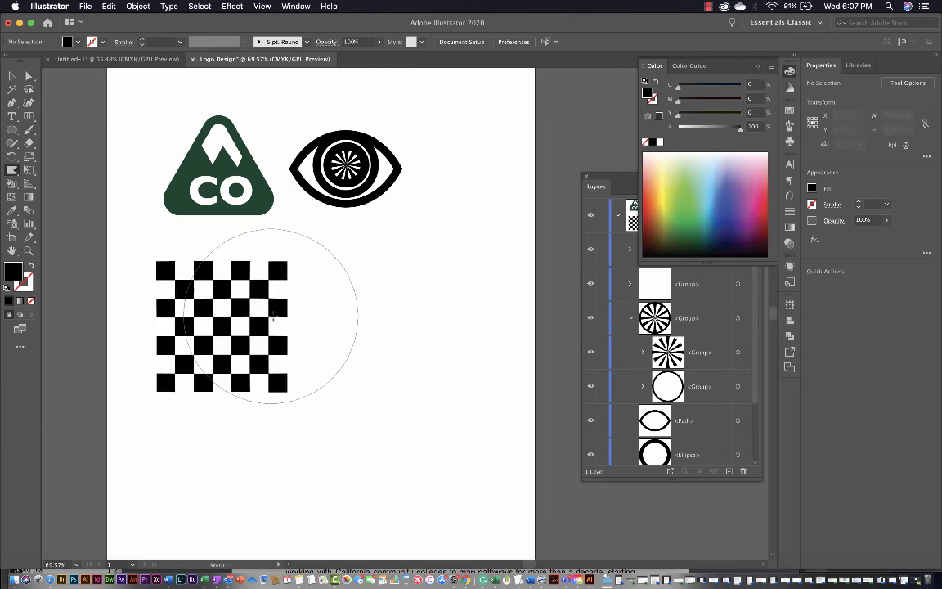
# - Try warping the checkerboard's right side outward and undo that warp
pyautogui.moveTo(273, 315)
pyautogui.mouseDown()
pyautogui.moveTo(309, 311)
pyautogui.moveTo(291, 319)
pyautogui.moveTo(305, 321)
pyautogui.mouseUp()
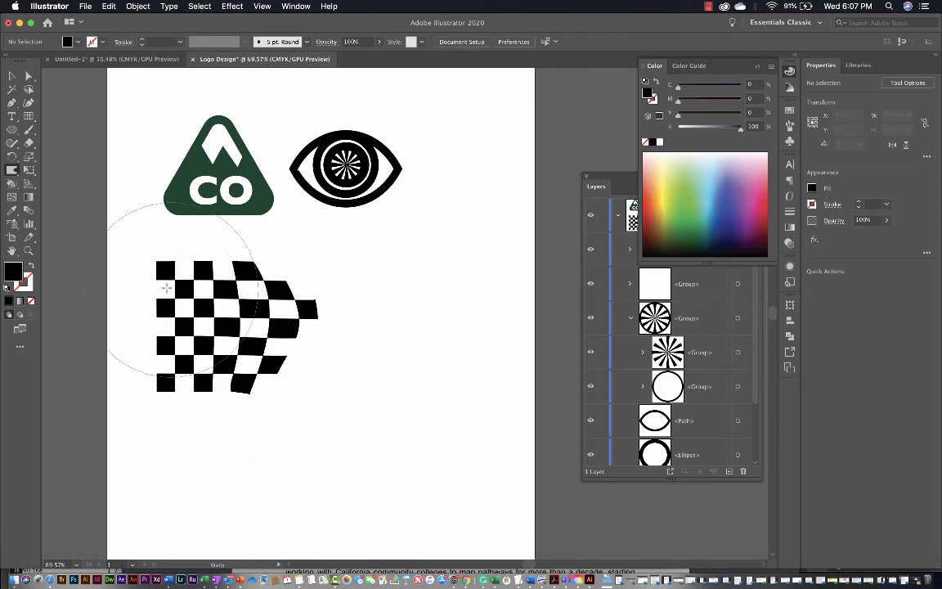
pyautogui.click(12, 77)
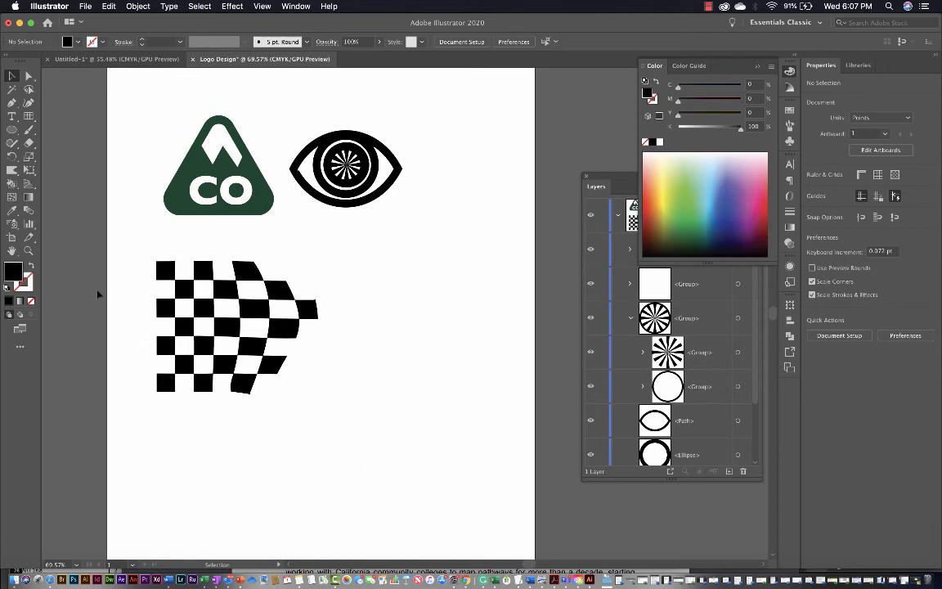
pyautogui.click(9, 127)
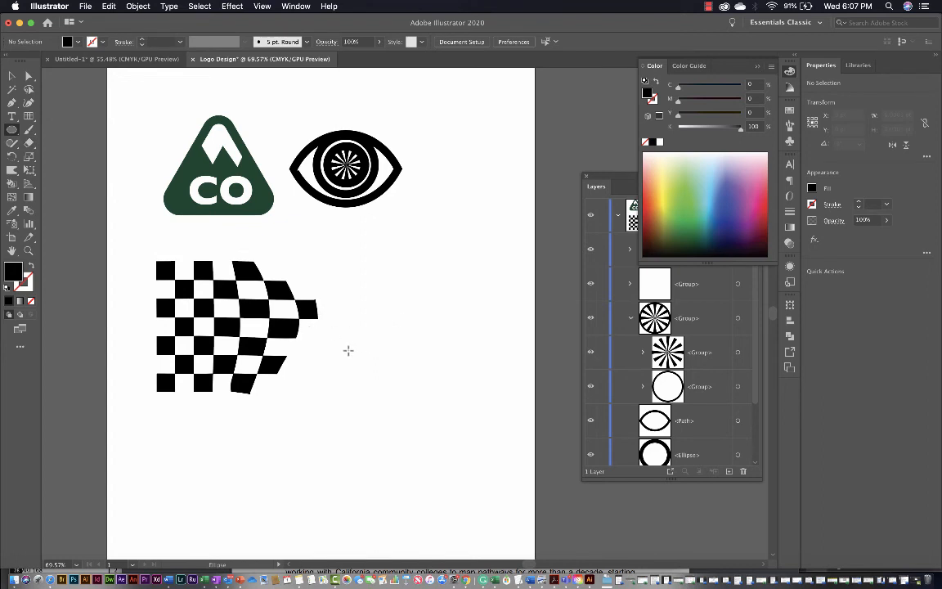
pyautogui.press('super+z')
pyautogui.press('super+z')
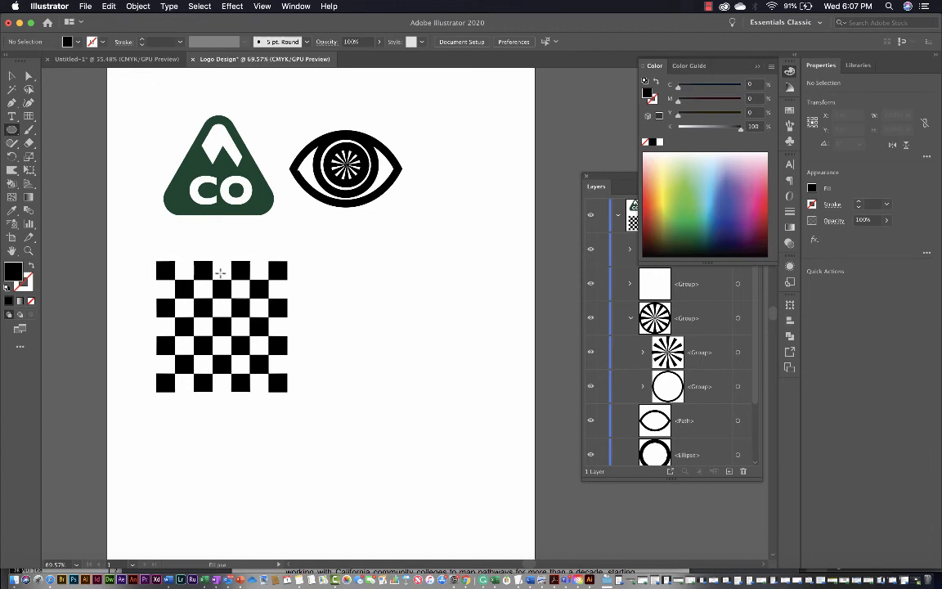
# - Draw a black circle about 148 pt in diameter to the lower right of the checkerboard and collapse the colour controls
pyautogui.moveTo(375, 319); pyautogui.dragTo(467, 421)
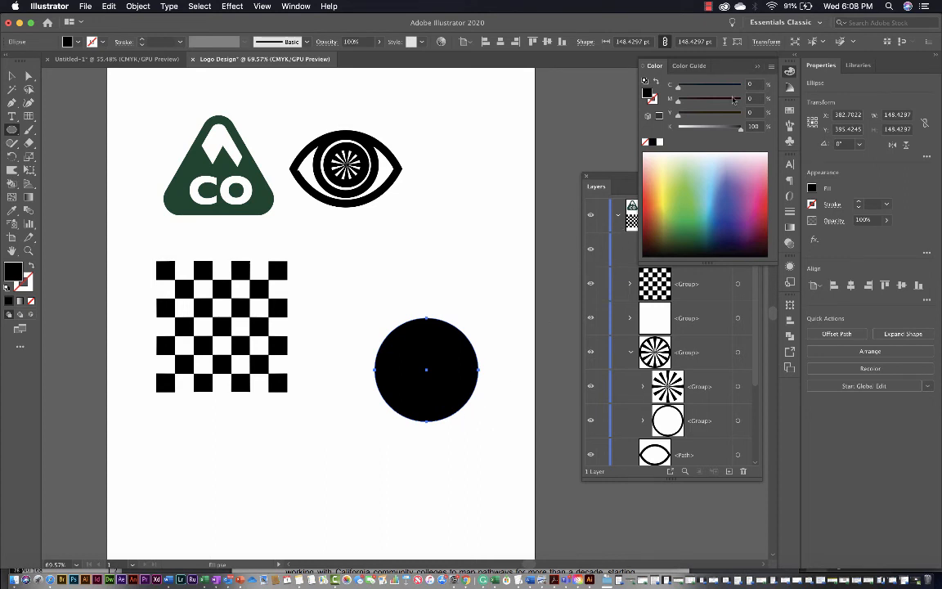
pyautogui.click(757, 68)
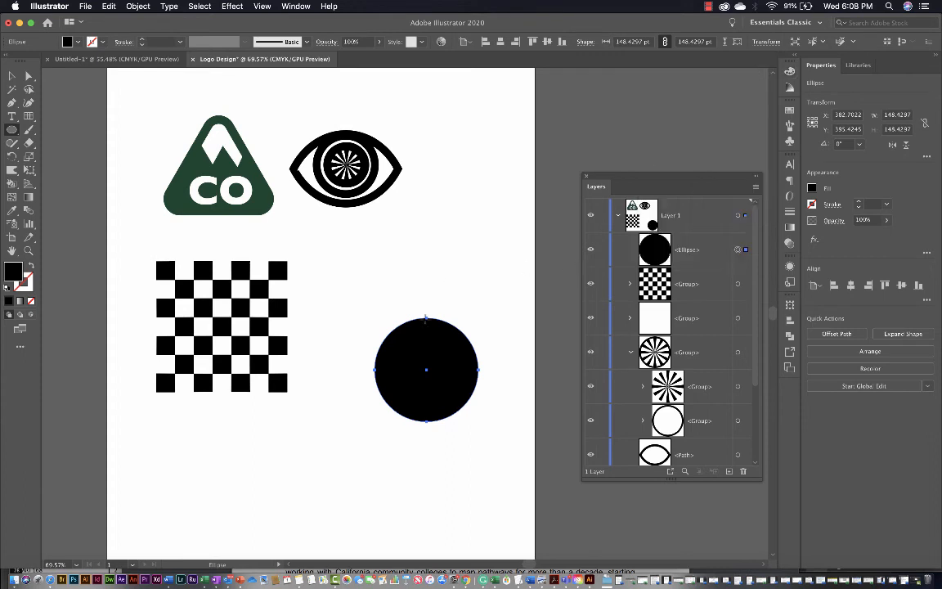
# - Pull the circle's top anchor point straight up about 47 pt to form an egg shape
pyautogui.press('a')
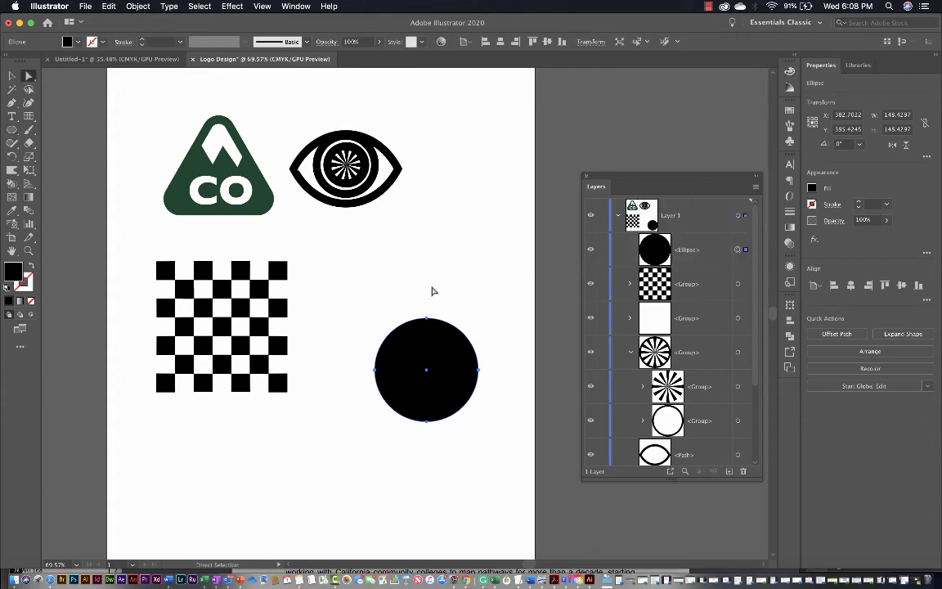
pyautogui.click(426, 319)
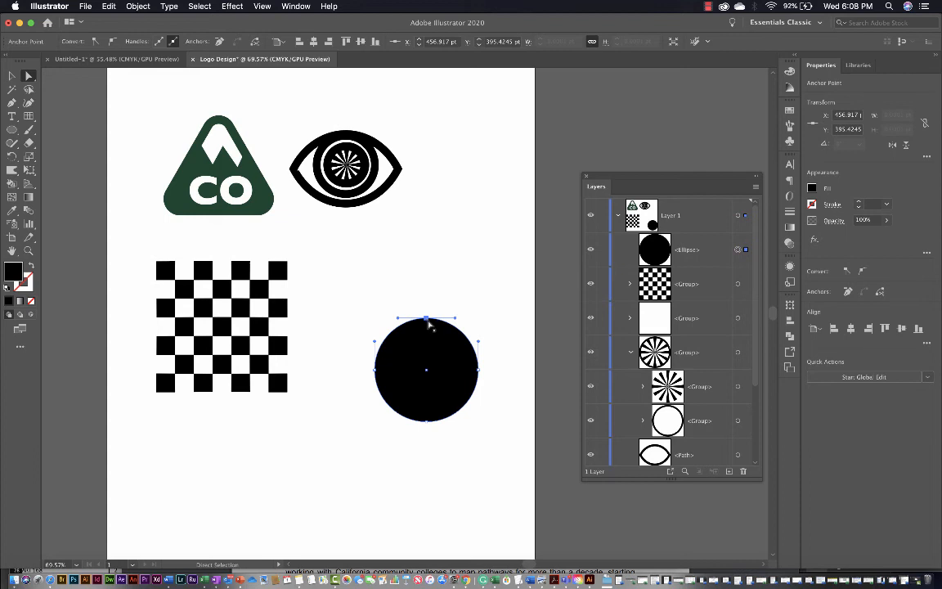
pyautogui.moveTo(427, 319); pyautogui.dragTo(427, 287)
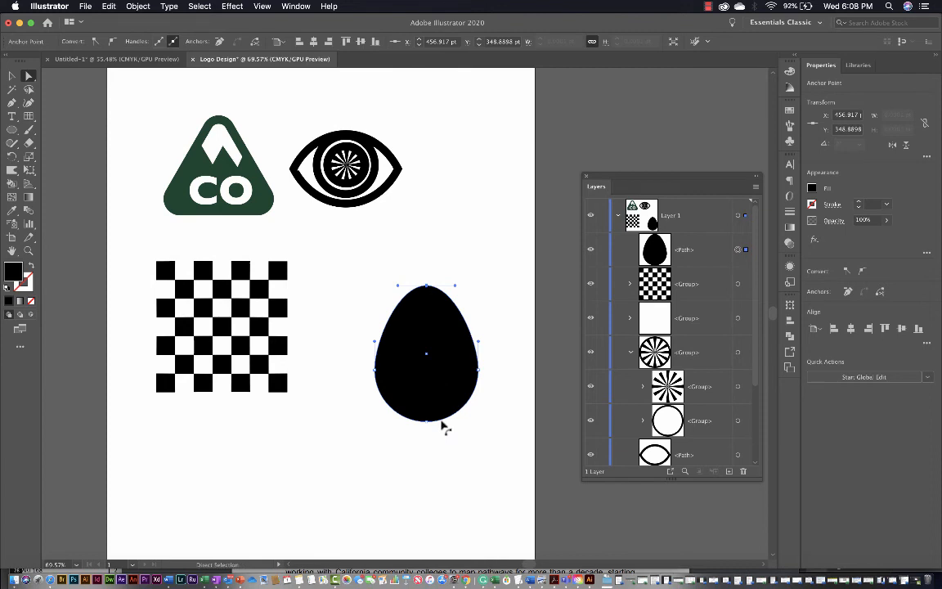
pyautogui.click(452, 449)
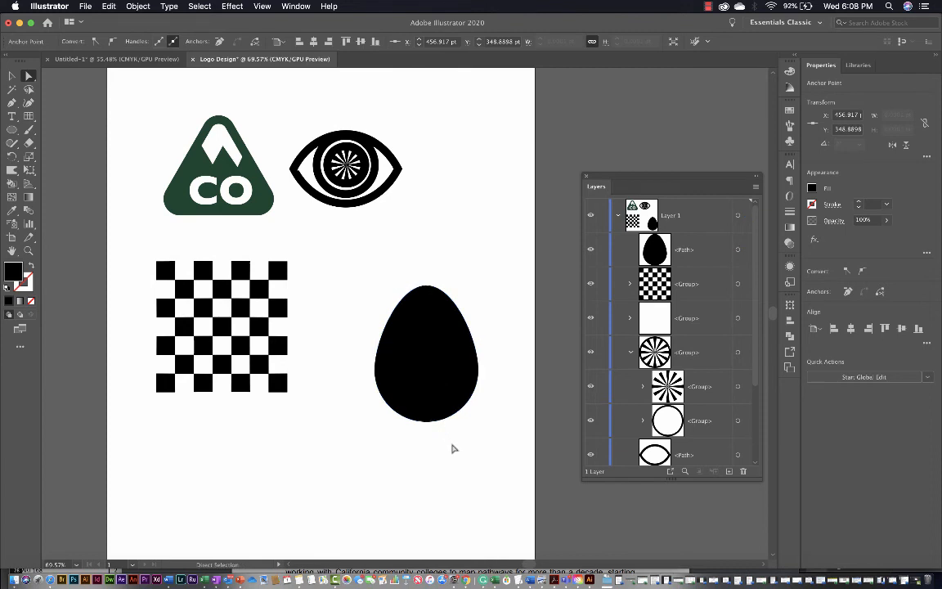
pyautogui.click(426, 288)
pyautogui.click(448, 446)
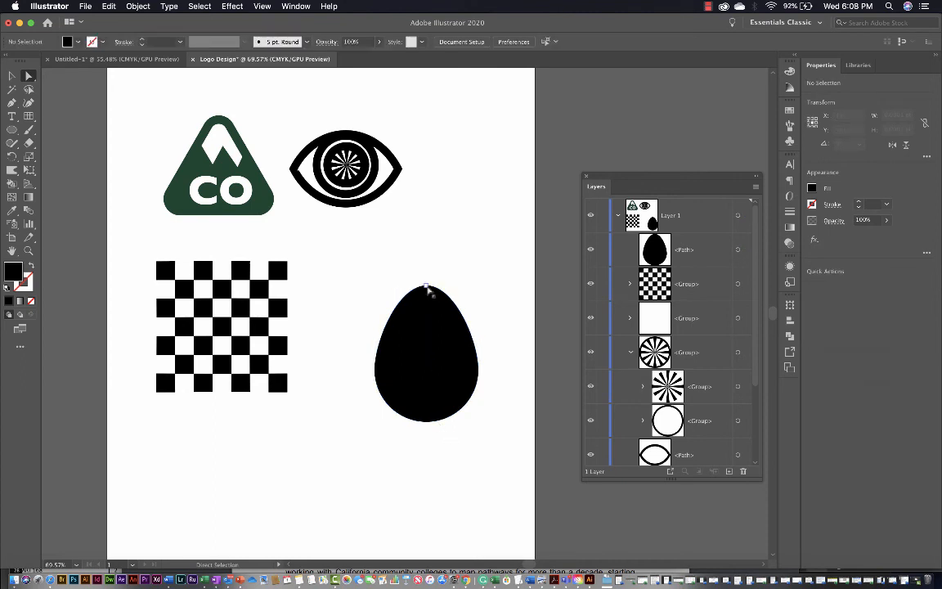
# - Swing both direction handles of the egg's top anchor down and inward to form a pointed water drop
pyautogui.click(426, 288)
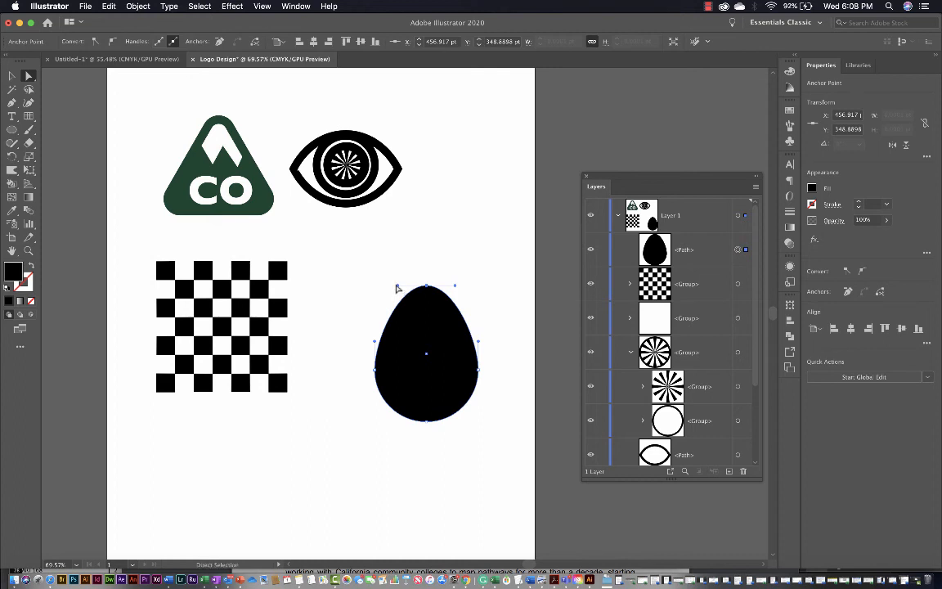
pyautogui.moveTo(397, 289); pyautogui.dragTo(413, 324)
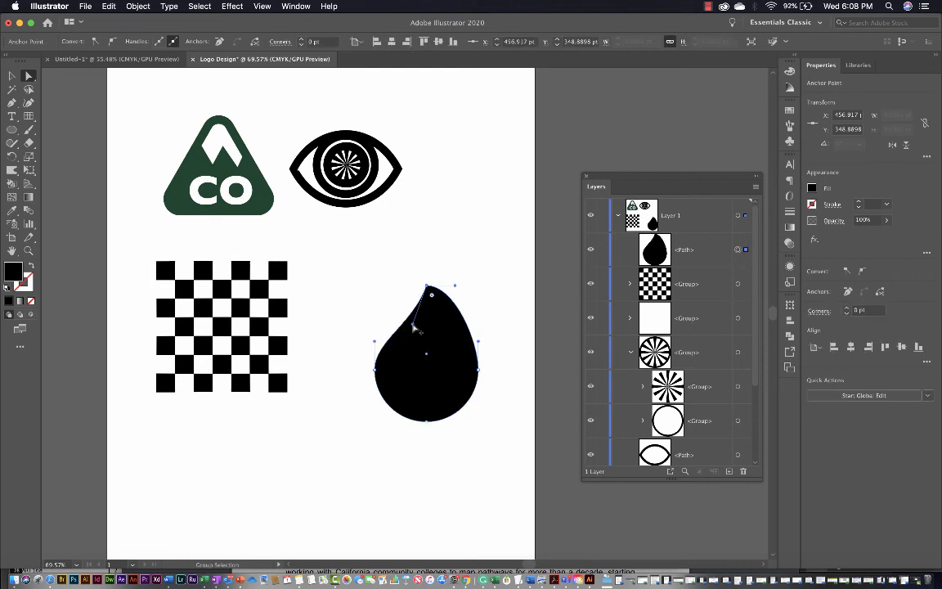
pyautogui.moveTo(455, 285); pyautogui.dragTo(438, 326)
pyautogui.click(472, 307)
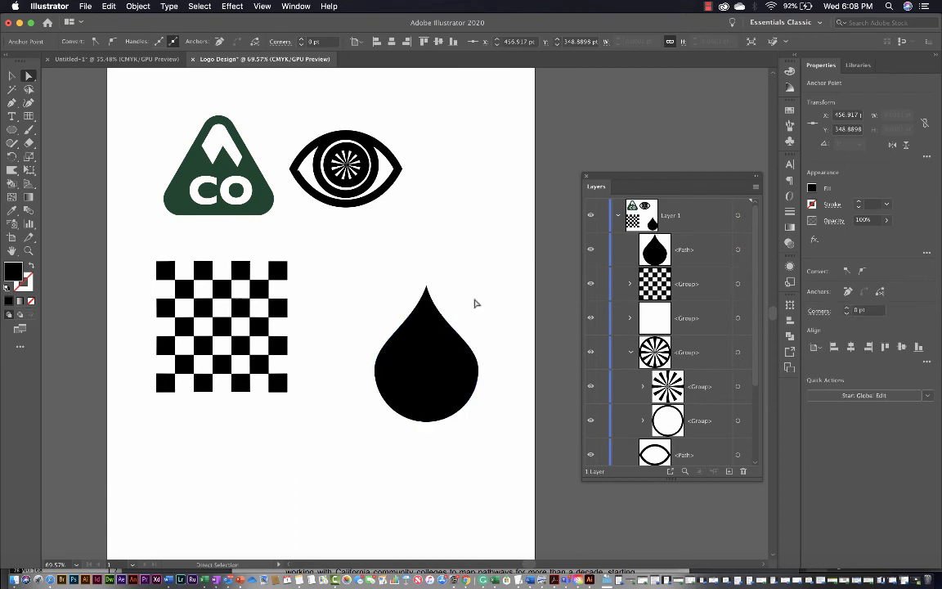
# - Fine-tune the two direction handles at the drop's tip so both sides curve evenly
pyautogui.click(425, 288)
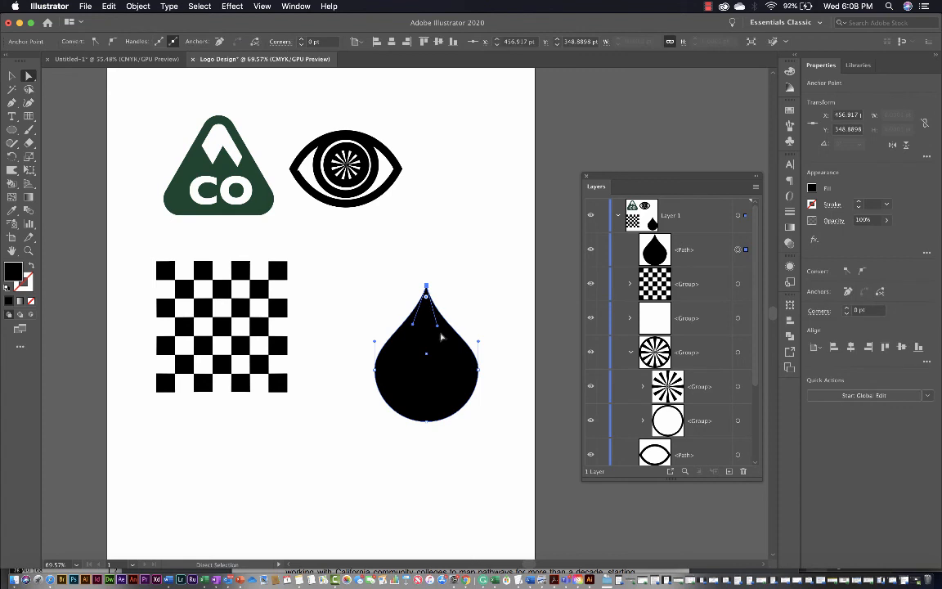
pyautogui.moveTo(437, 326); pyautogui.dragTo(413, 324)
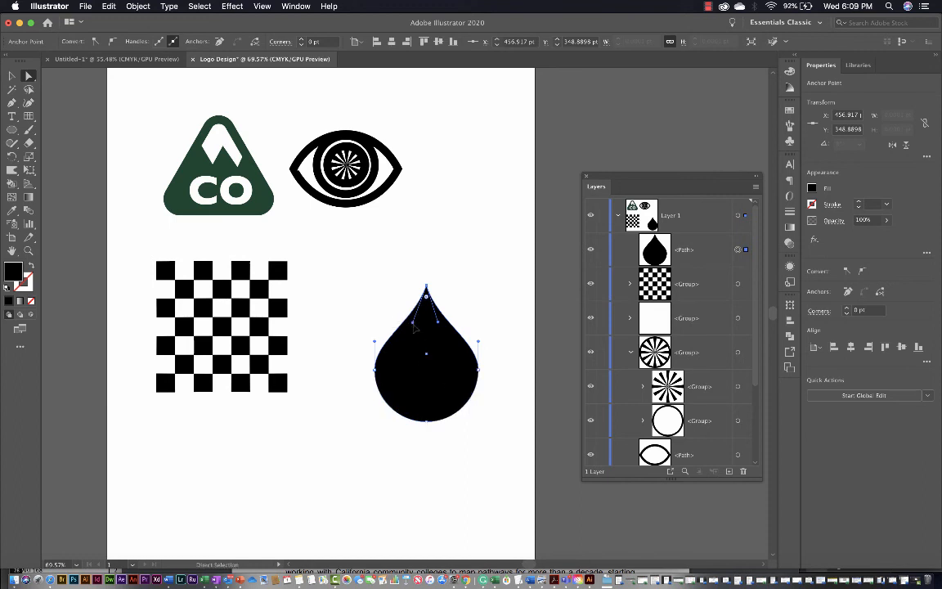
pyautogui.moveTo(415, 326); pyautogui.dragTo(414, 324)
pyautogui.moveTo(415, 326); pyautogui.dragTo(414, 324)
pyautogui.click(480, 444)
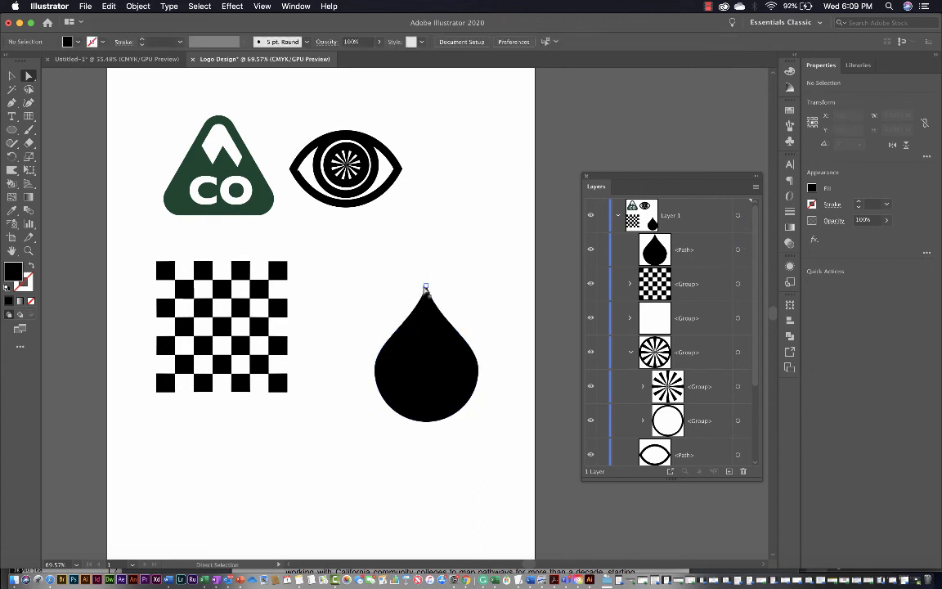
# - Raise the drop's tip about 22 pt and extend its two handles slightly downward
pyautogui.moveTo(427, 288); pyautogui.dragTo(426, 270)
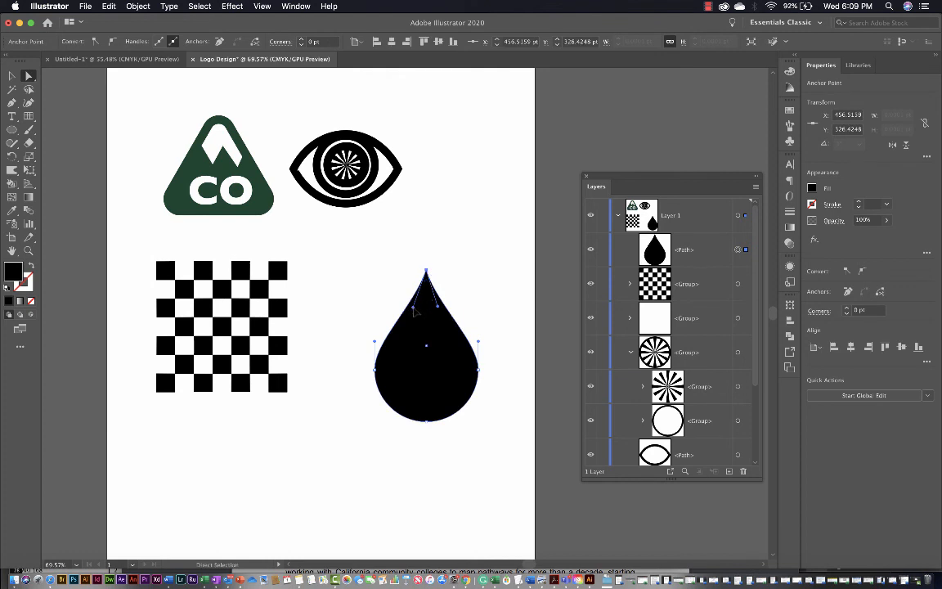
pyautogui.moveTo(413, 308); pyautogui.dragTo(439, 313)
pyautogui.click(493, 420)
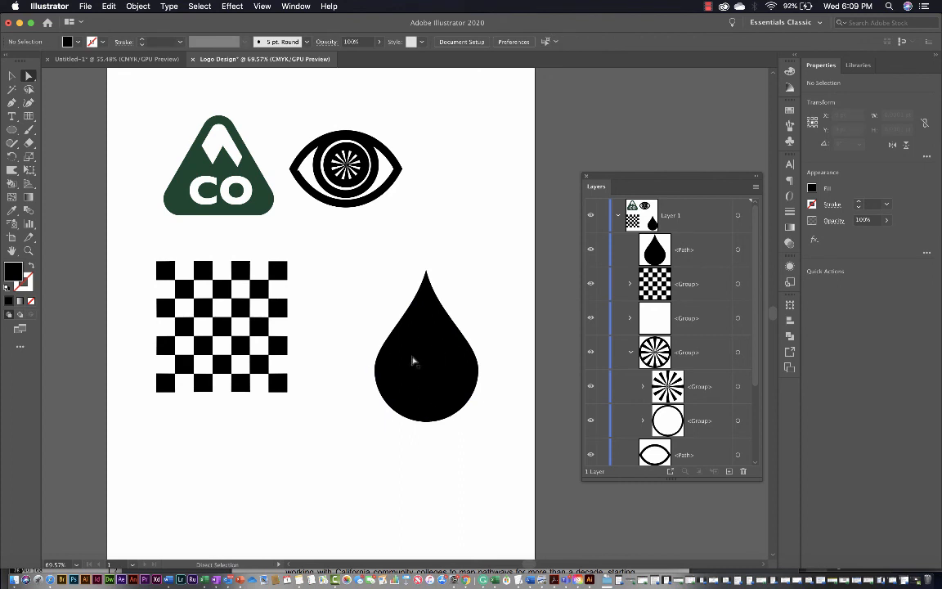
# - Lengthen the upper handles of the drop's left and right side anchors, keeping both vertical, to round the shoulders
pyautogui.click(463, 384)
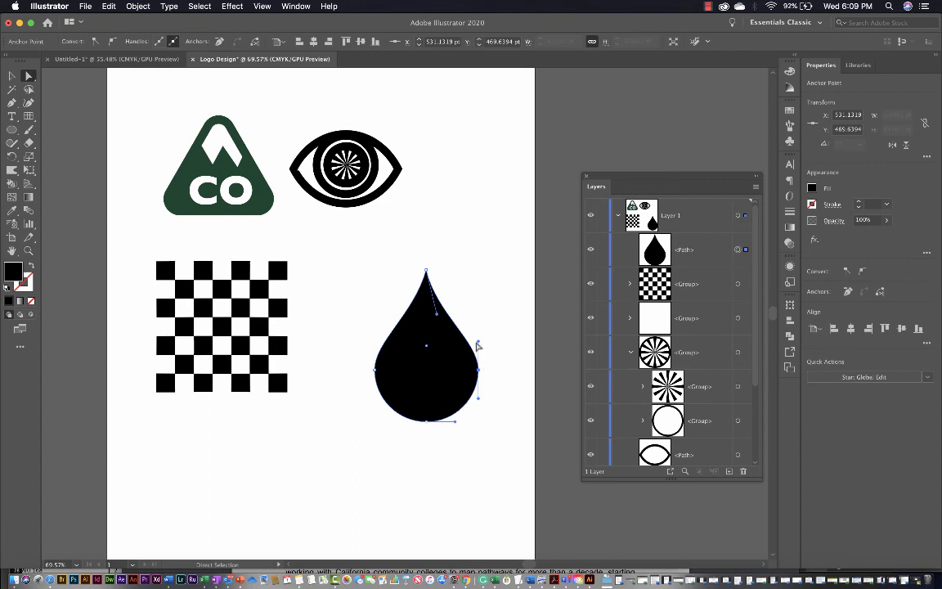
pyautogui.moveTo(478, 344); pyautogui.dragTo(476, 328)
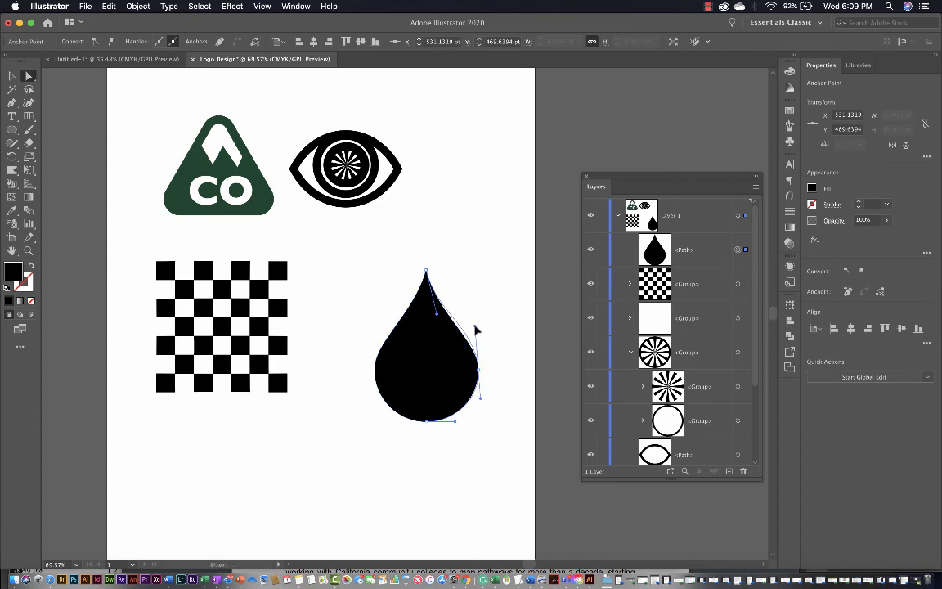
pyautogui.click(376, 371)
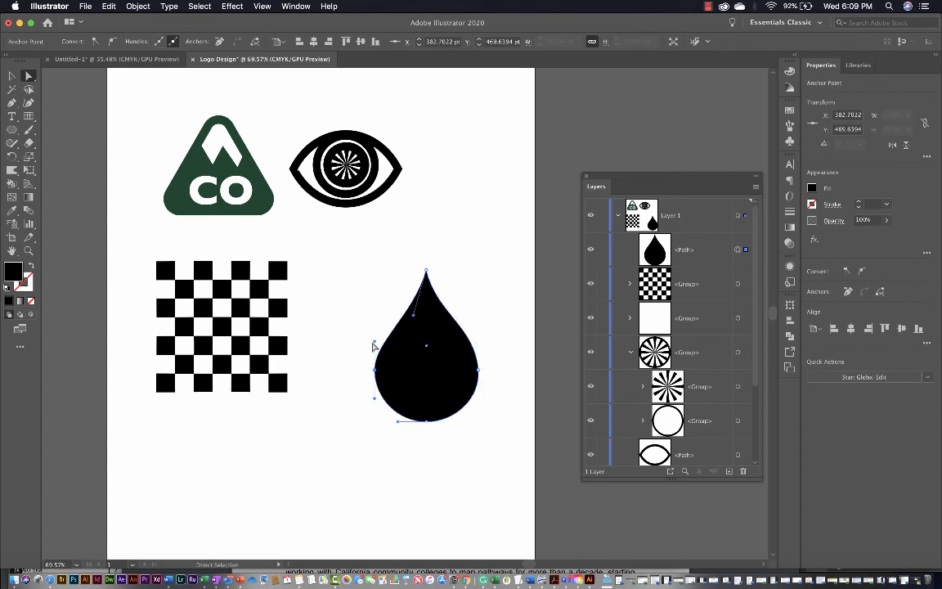
pyautogui.moveTo(374, 344); pyautogui.dragTo(375, 340)
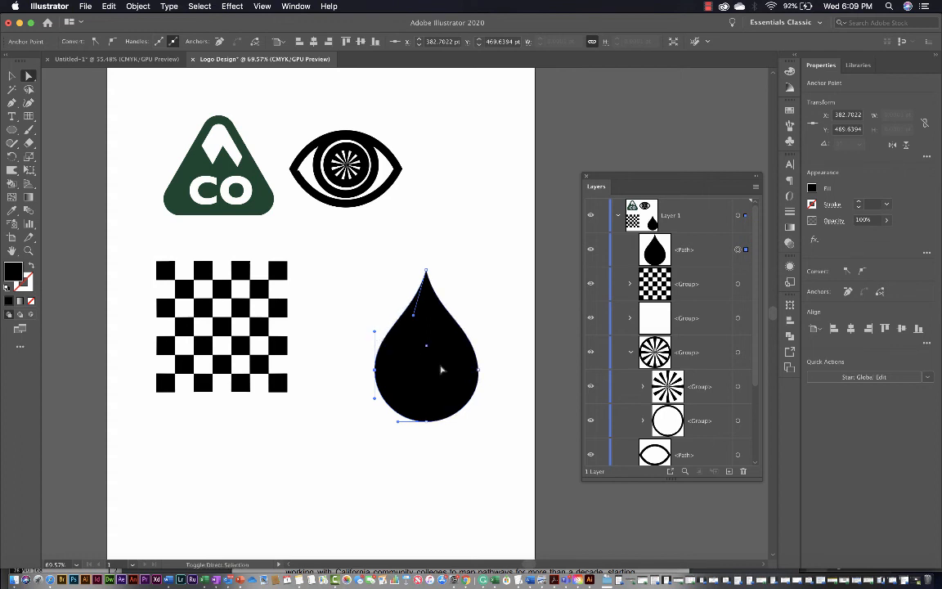
pyautogui.click(479, 371)
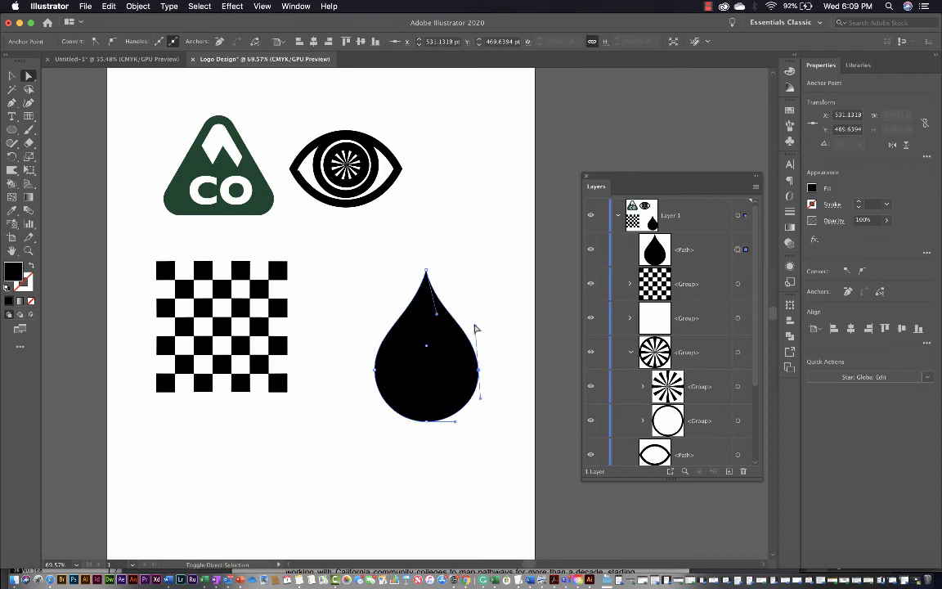
pyautogui.moveTo(477, 328); pyautogui.dragTo(481, 328)
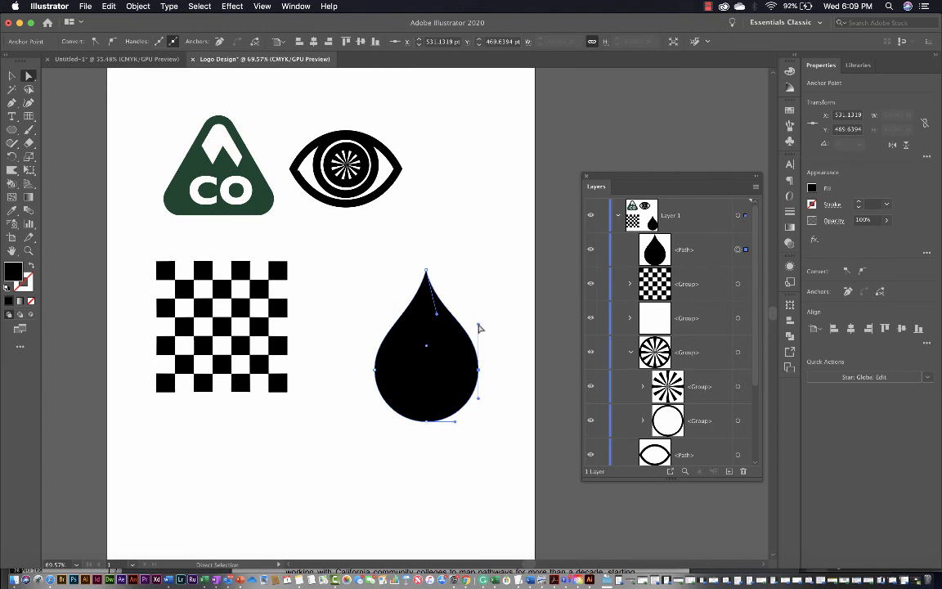
pyautogui.click(439, 450)
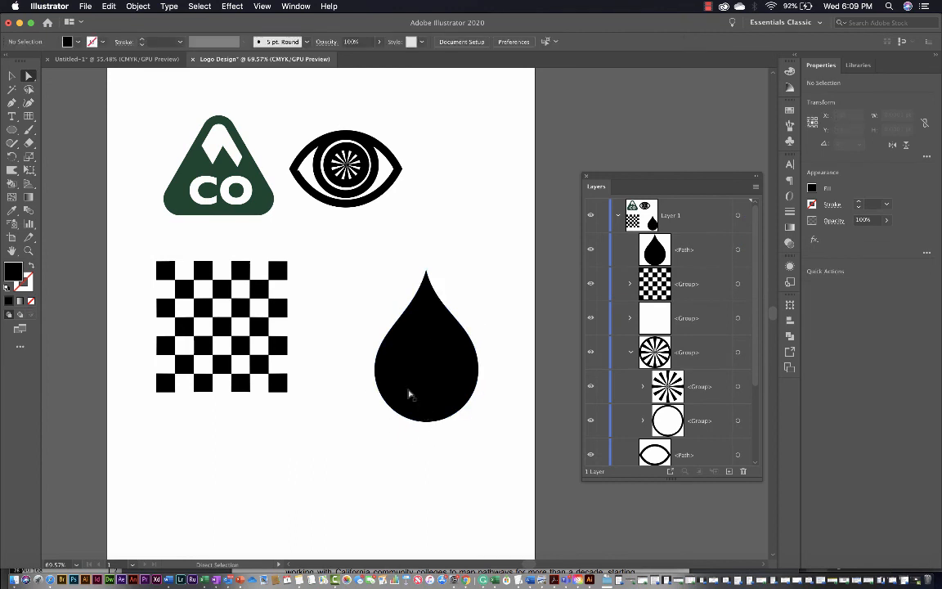
# - Try raising the drop's tip slightly higher and undo that move
pyautogui.click(426, 270)
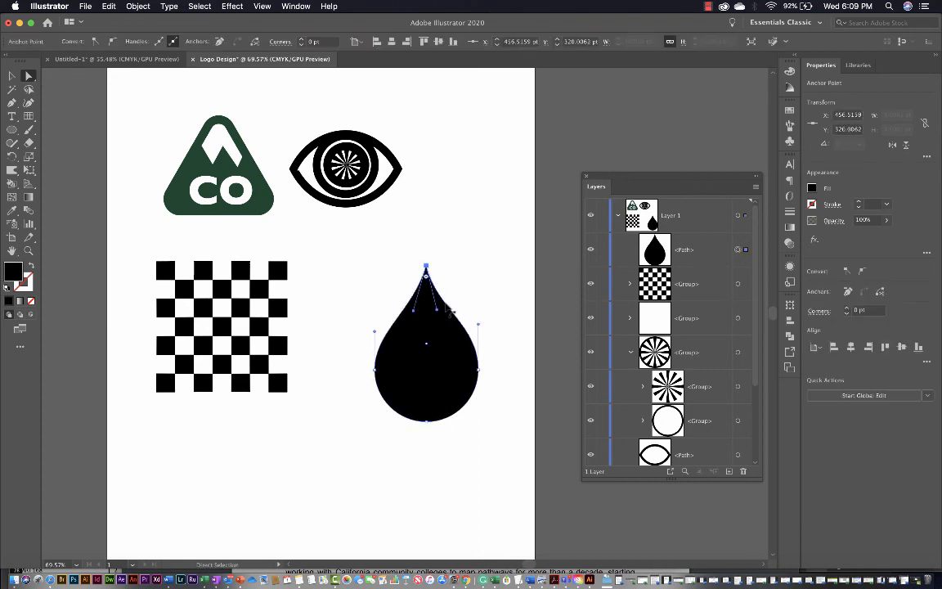
pyautogui.click(452, 265)
pyautogui.click(428, 277)
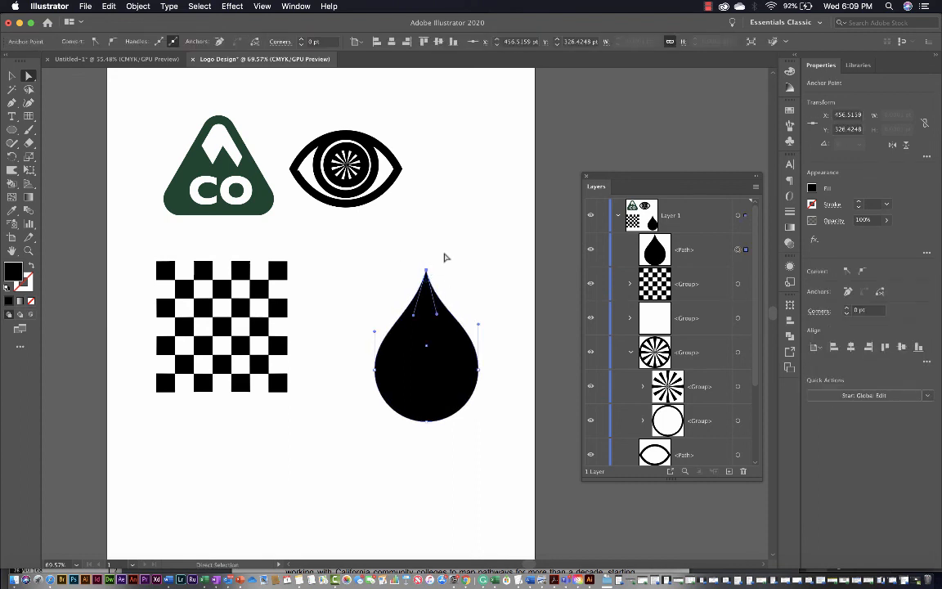
pyautogui.click(444, 257)
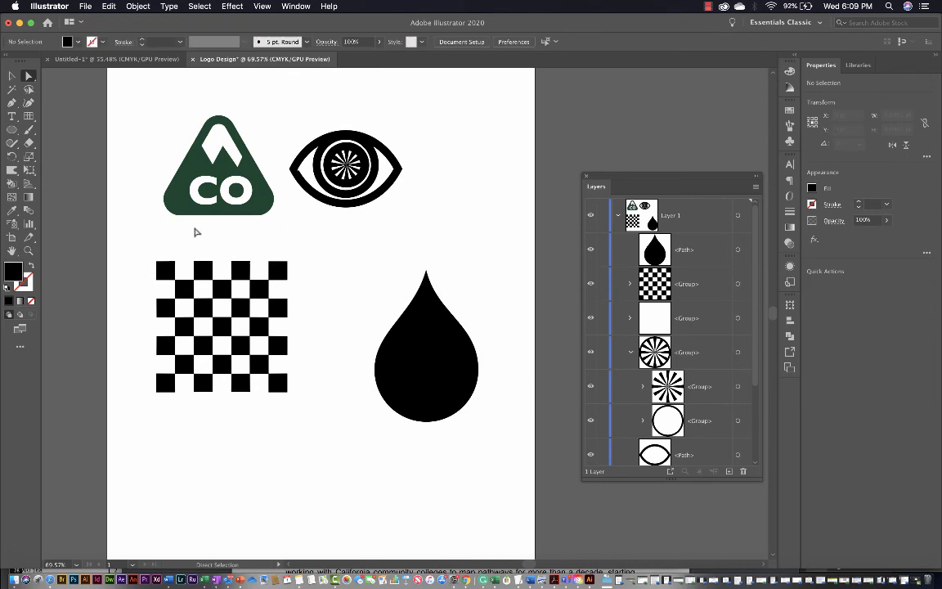
# - Draw a circle about 24 pt in diameter in the drop's lower right and fill it white as a highlight
pyautogui.click(12, 130)
pyautogui.click(64, 157)
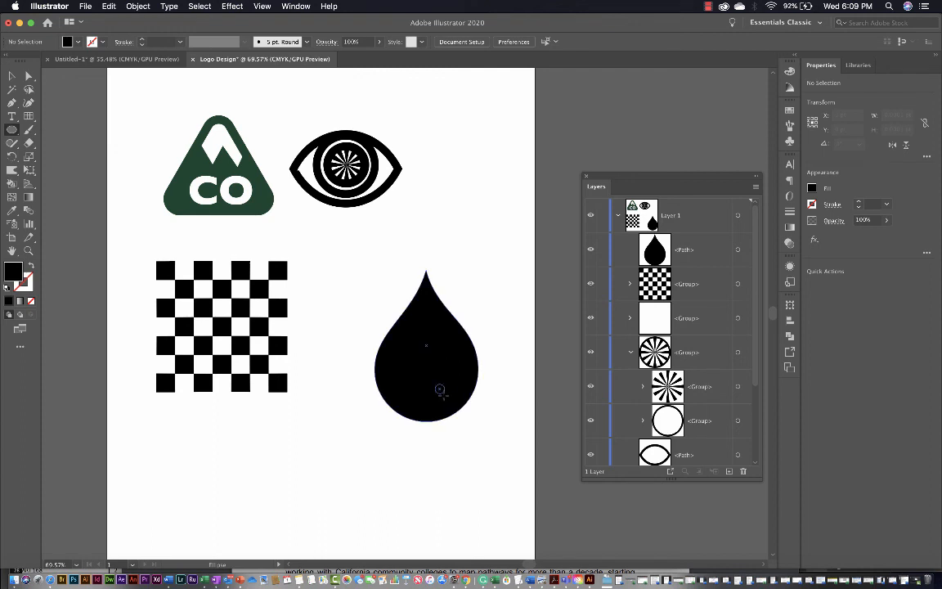
pyautogui.moveTo(437, 386); pyautogui.dragTo(449, 399)
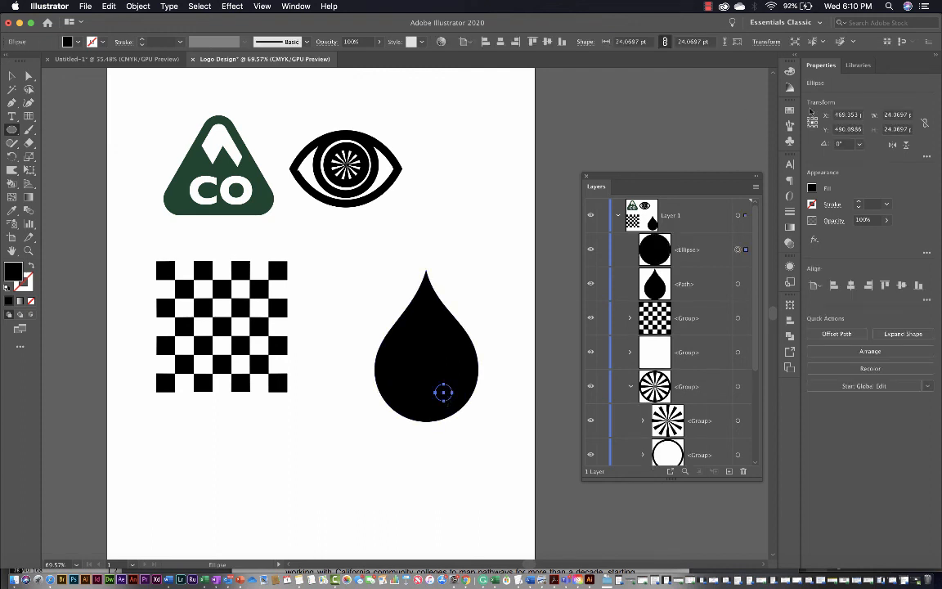
pyautogui.click(791, 71)
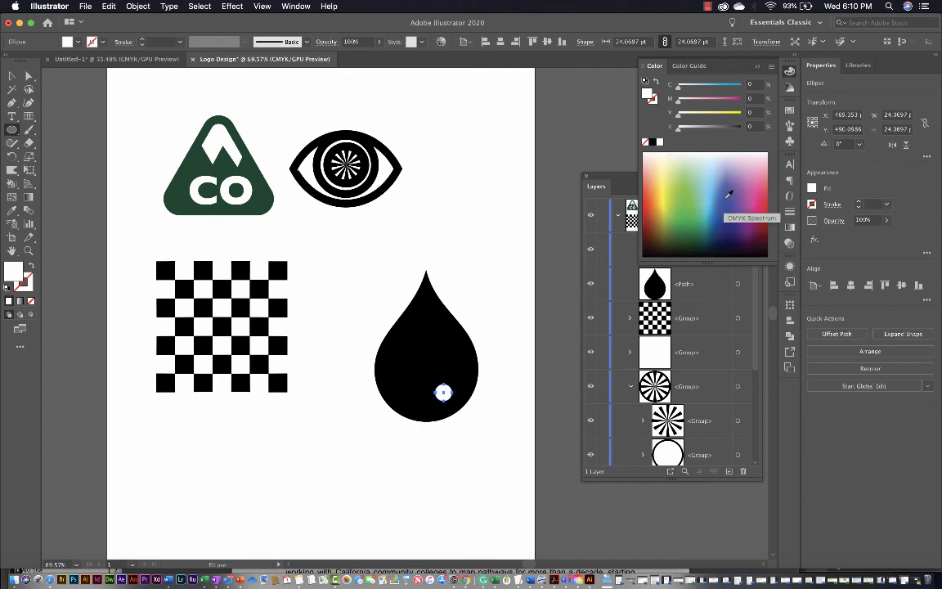
pyautogui.click(761, 68)
pyautogui.click(788, 110)
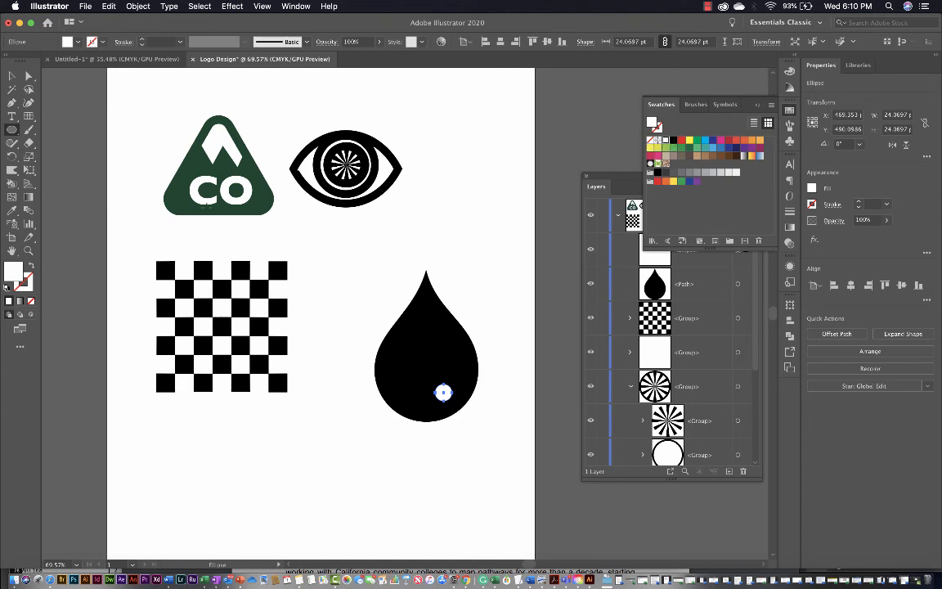
pyautogui.click(12, 75)
pyautogui.click(459, 488)
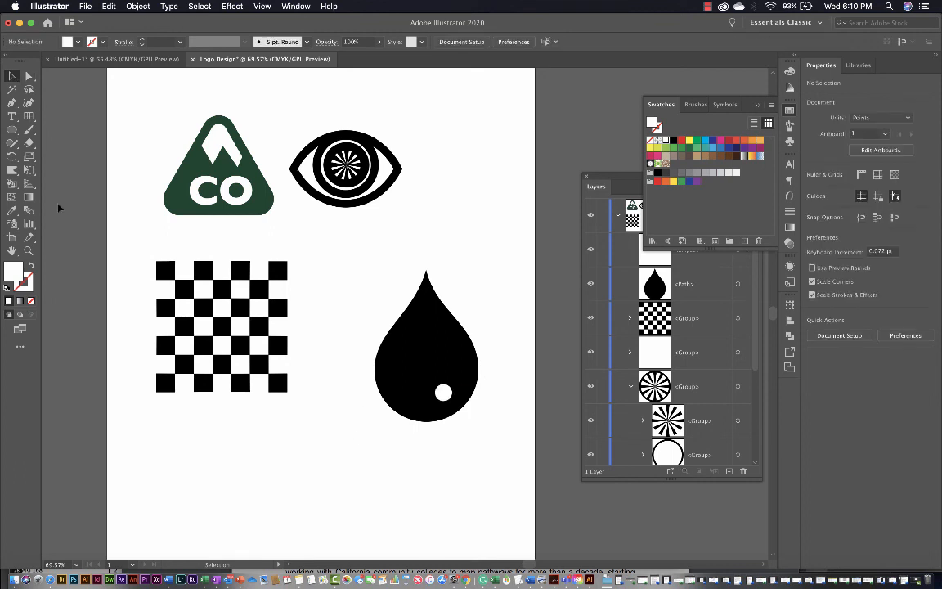
# - Draw a second white circle about 14 pt in diameter near the drop's right edge
pyautogui.click(11, 129)
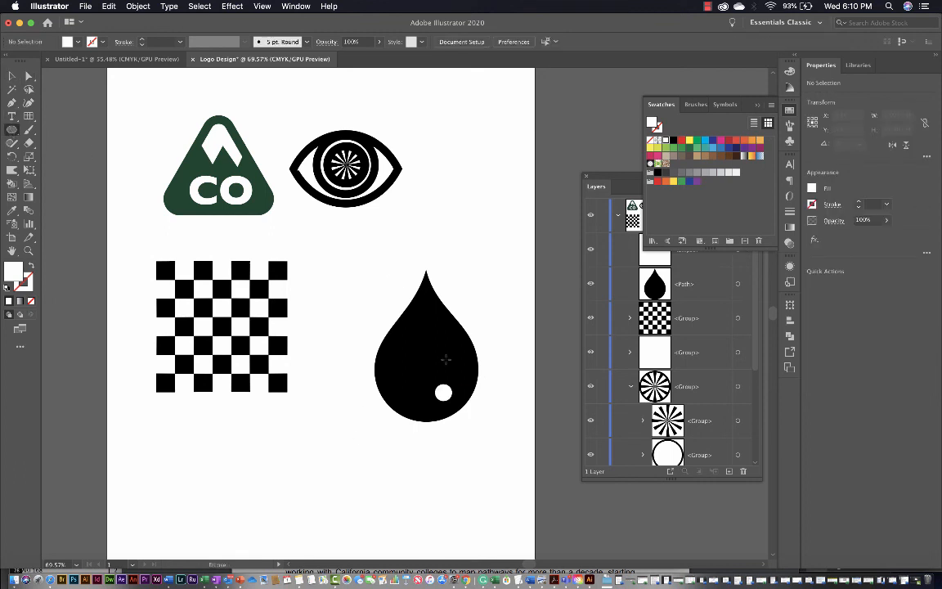
pyautogui.moveTo(464, 366); pyautogui.dragTo(473, 376)
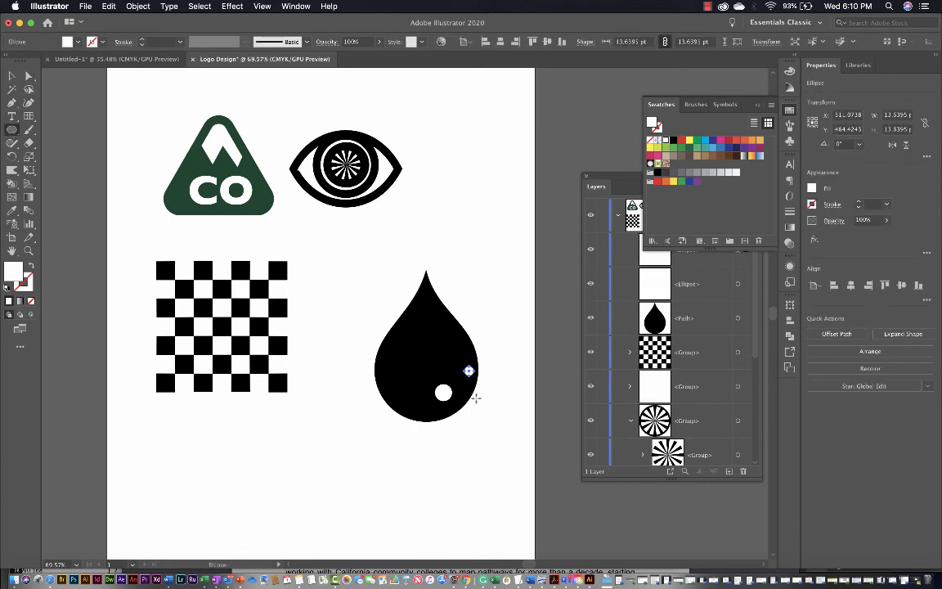
pyautogui.press('v')
pyautogui.click(457, 414)
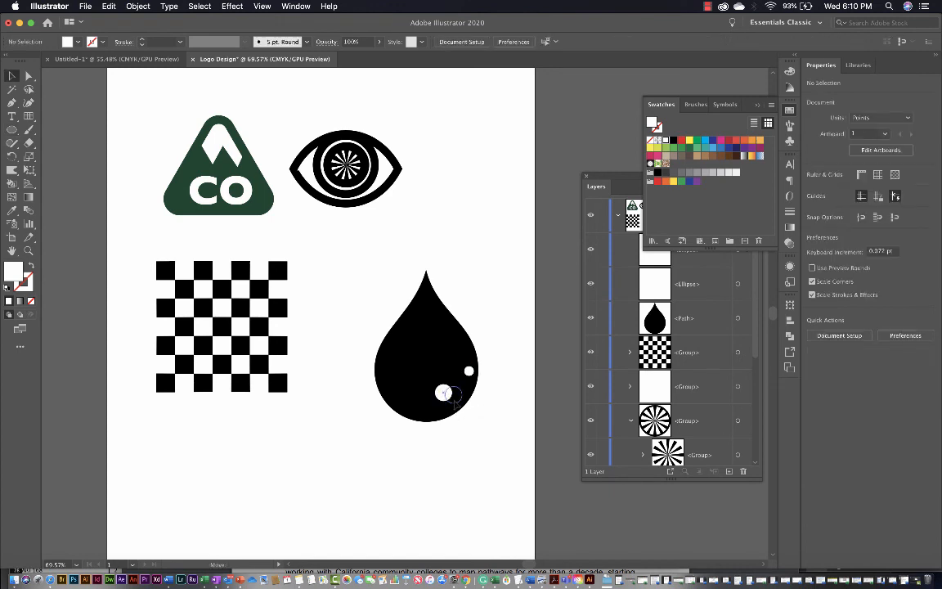
# - Move the larger white highlight closer to the drop's lower-right edge and delete the smaller circle
pyautogui.moveTo(442, 393); pyautogui.dragTo(453, 395)
pyautogui.click(469, 372)
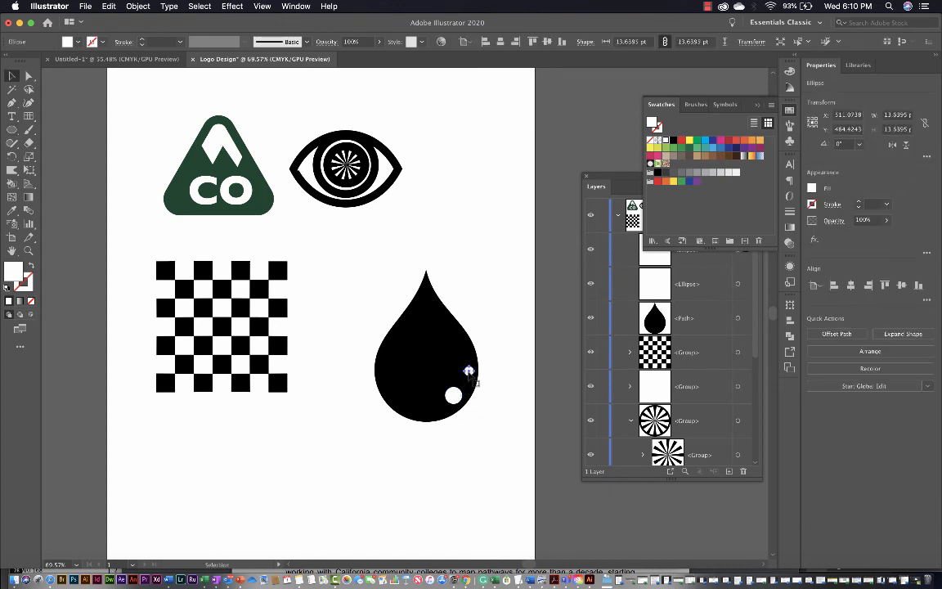
pyautogui.press('Delete')
# - Draw a tiny white highlight circle above the larger one, just inside the drop's right edge
pyautogui.click(11, 129)
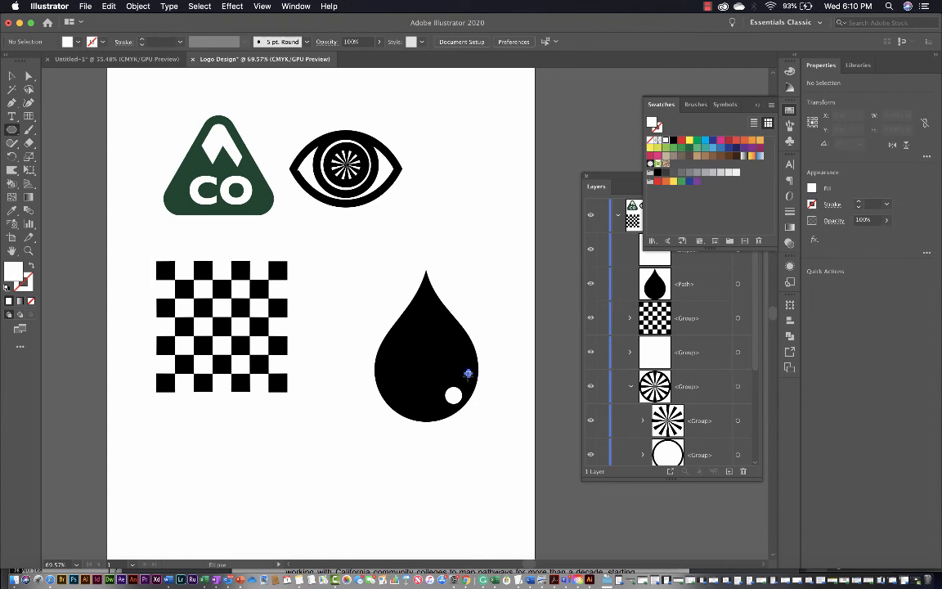
pyautogui.moveTo(468, 373); pyautogui.dragTo(468, 374)
pyautogui.press('v')
# - Nudge both white highlights down and inward so they follow the curve of the drop's lower-right edge
pyautogui.click(453, 399)
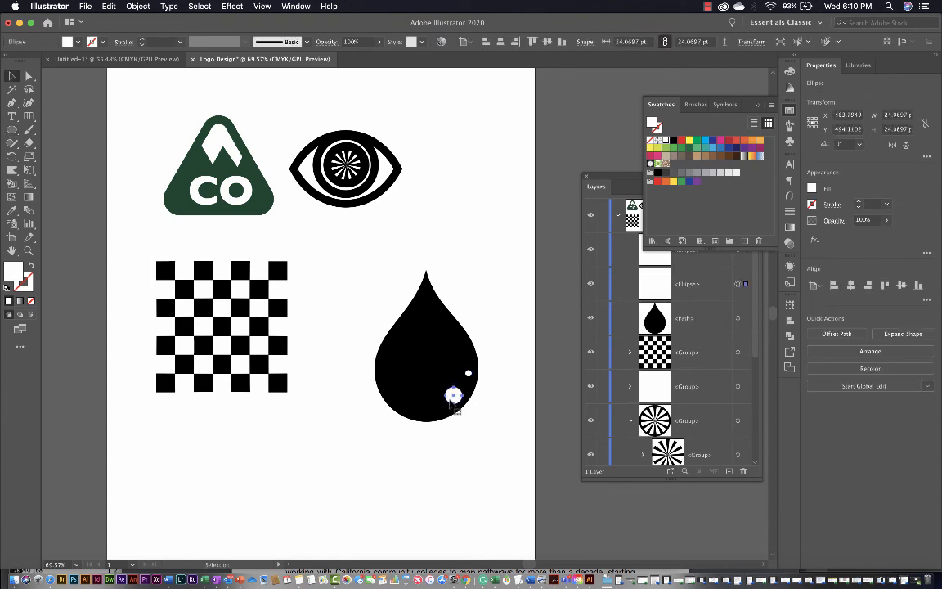
pyautogui.press('s')
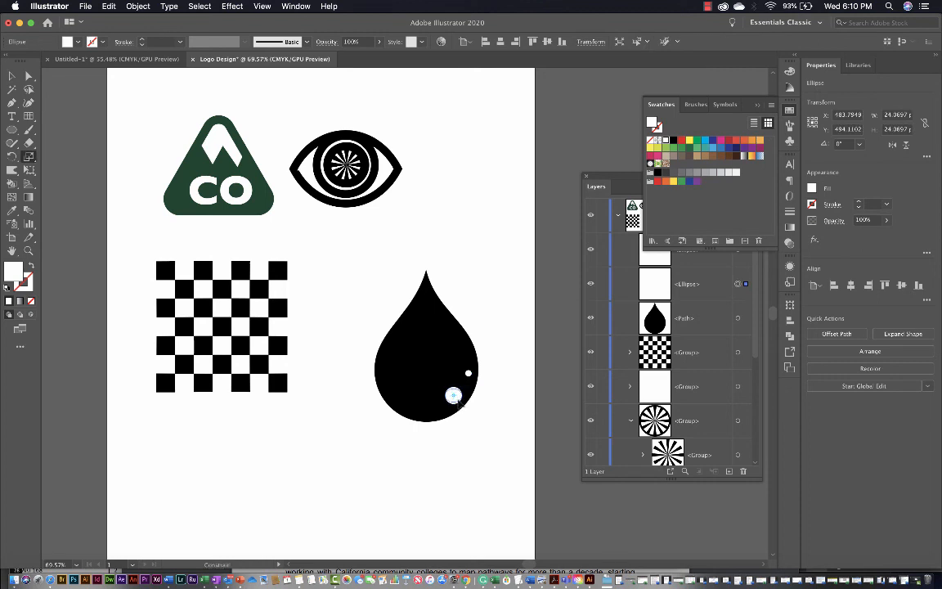
pyautogui.press('v')
pyautogui.click(481, 436)
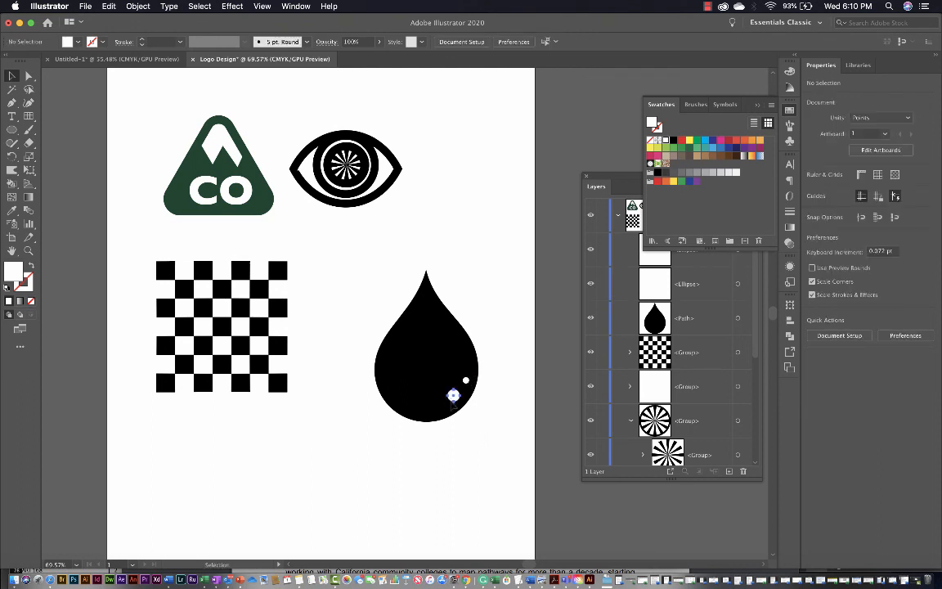
pyautogui.moveTo(451, 398); pyautogui.dragTo(447, 405)
pyautogui.click(470, 444)
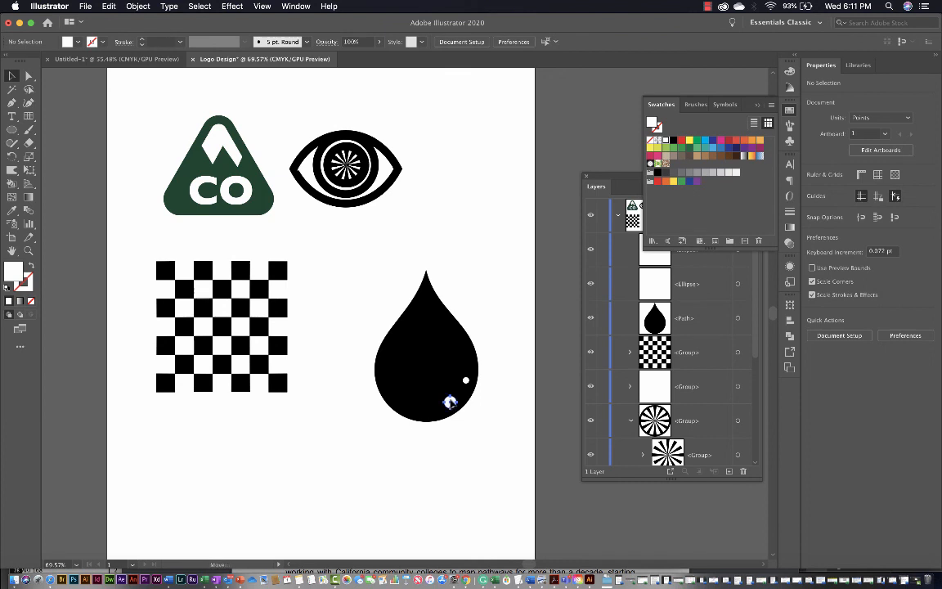
pyautogui.click(448, 400)
pyautogui.press('super+shift+a')
# - Fine-tune the upper direction handle of the drop's right anchor point to adjust the side curve
pyautogui.click(429, 306)
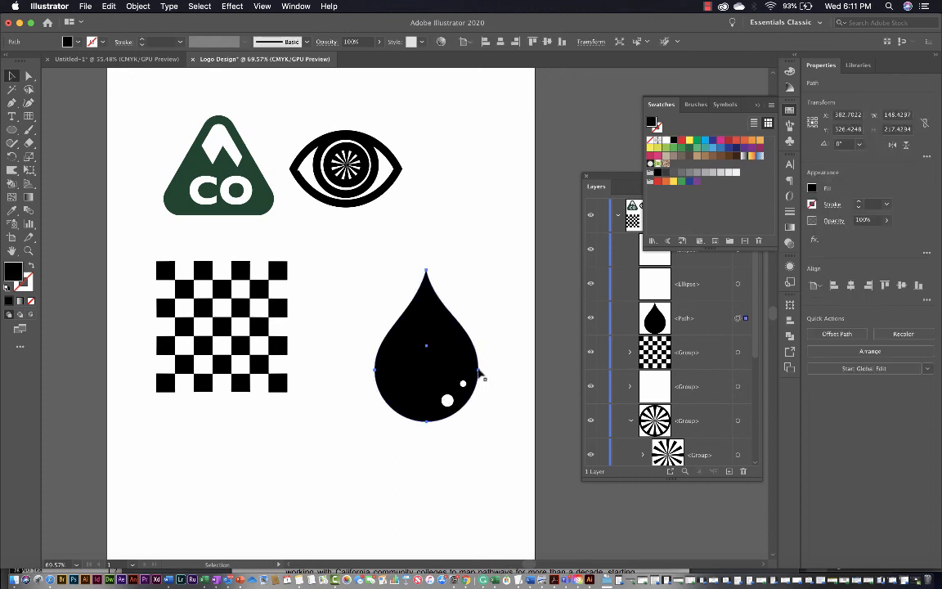
pyautogui.press('a')
pyautogui.click(480, 372)
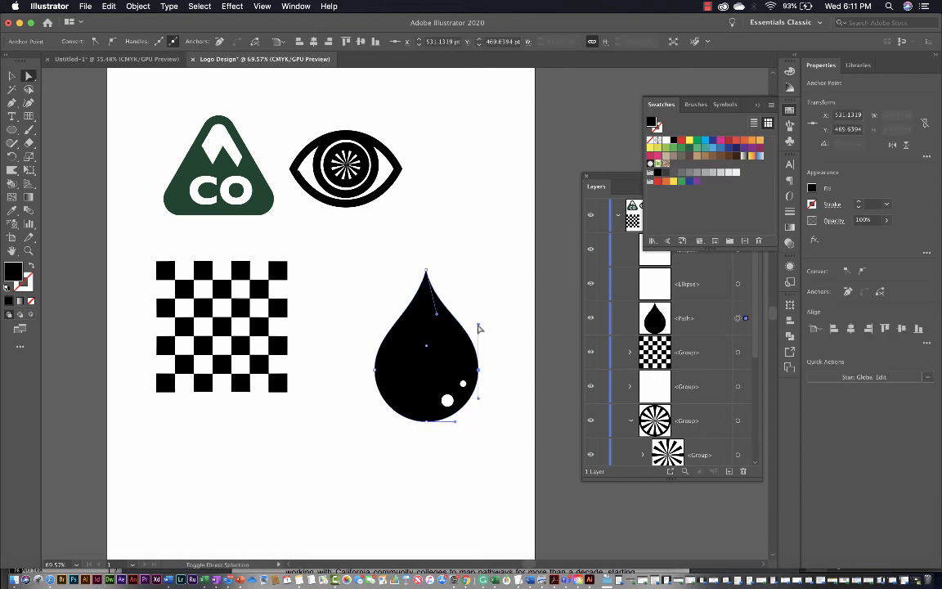
pyautogui.moveTo(479, 328); pyautogui.dragTo(480, 325)
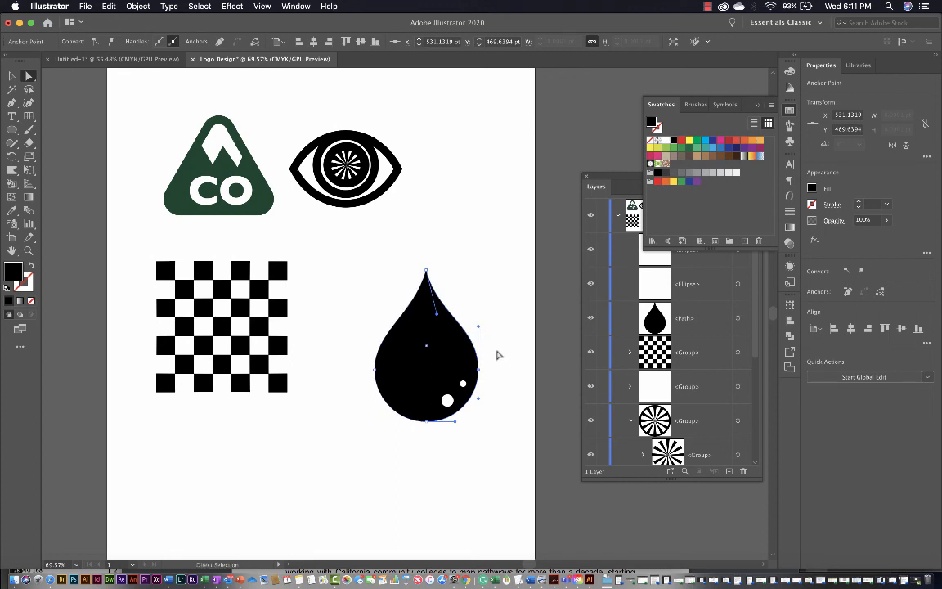
pyautogui.click(497, 360)
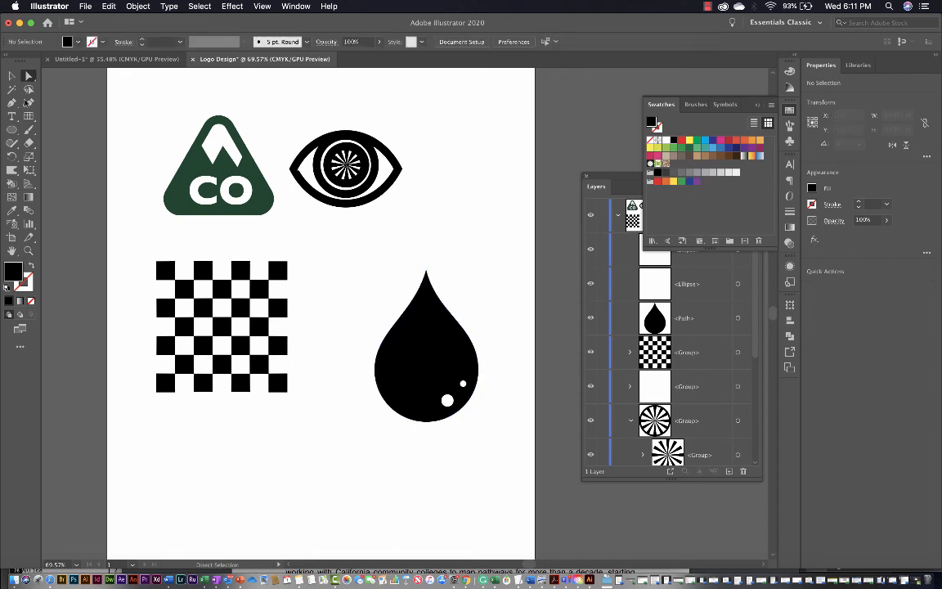
# - Set the Warp tool's brush to 200 pt wide and 200 pt high
pyautogui.click(12, 76)
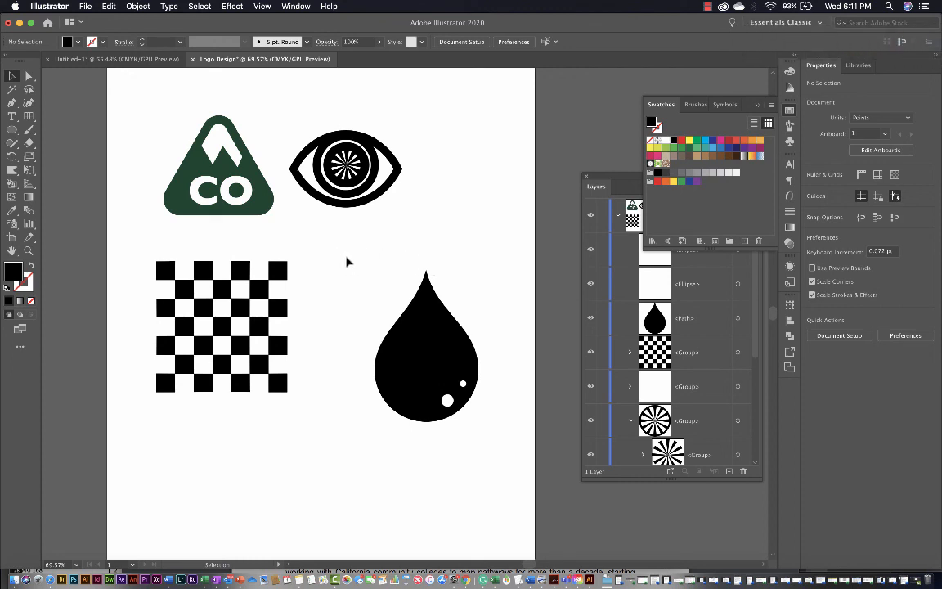
pyautogui.moveTo(347, 262); pyautogui.dragTo(343, 336)
pyautogui.click(11, 183)
pyautogui.click(12, 171)
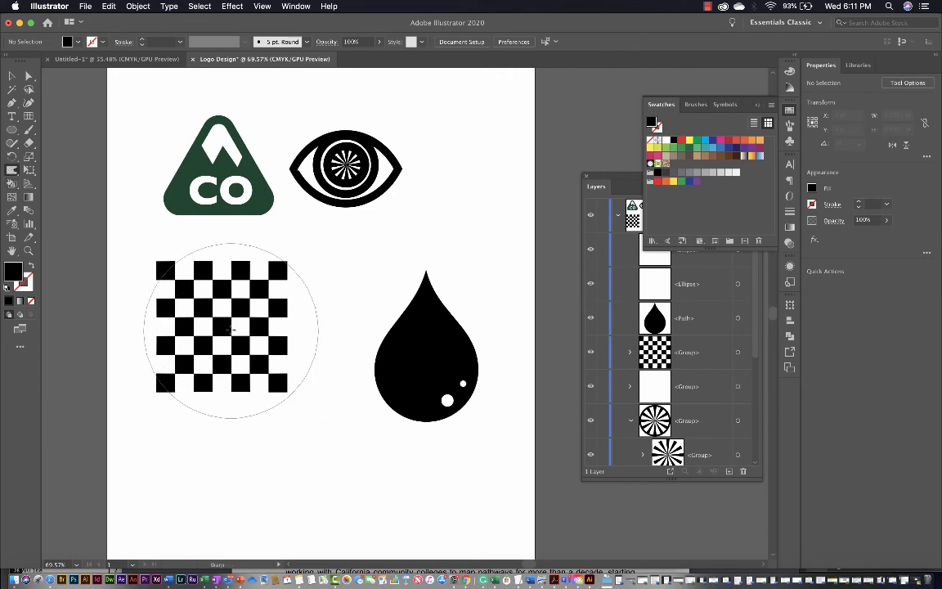
pyautogui.doubleClick(12, 171)
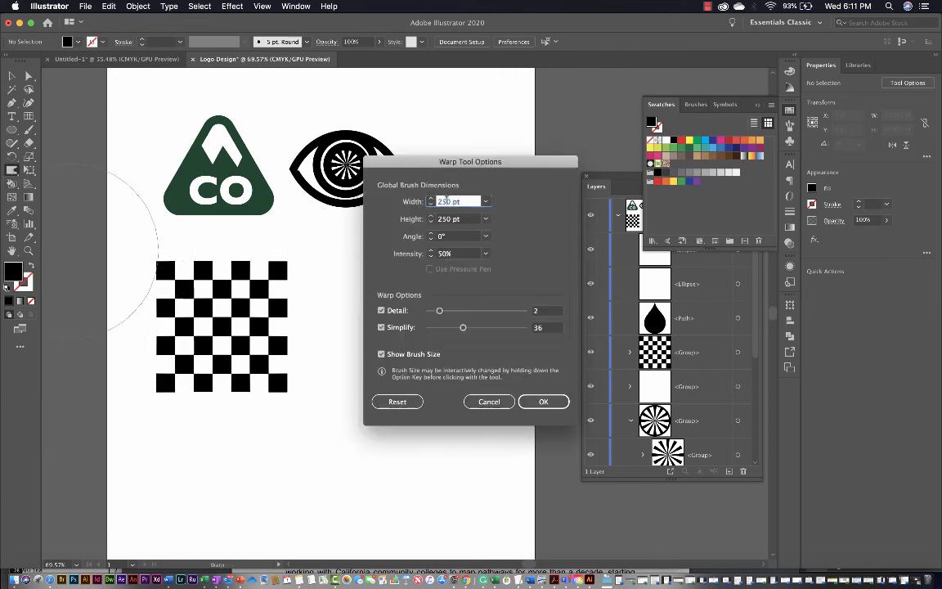
pyautogui.click(448, 202)
pyautogui.write('2')
pyautogui.press('Tab')
pyautogui.write('200')
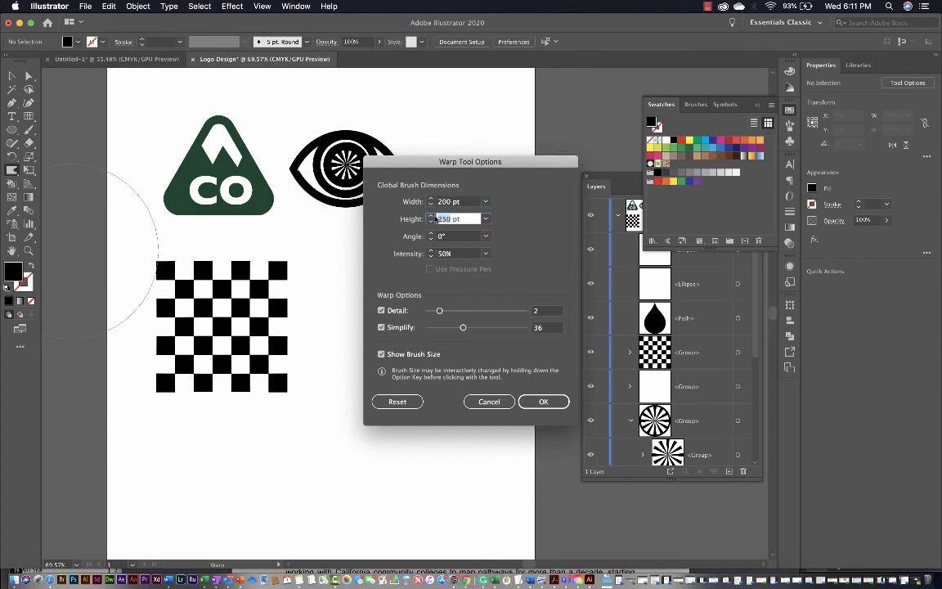
pyautogui.click(544, 404)
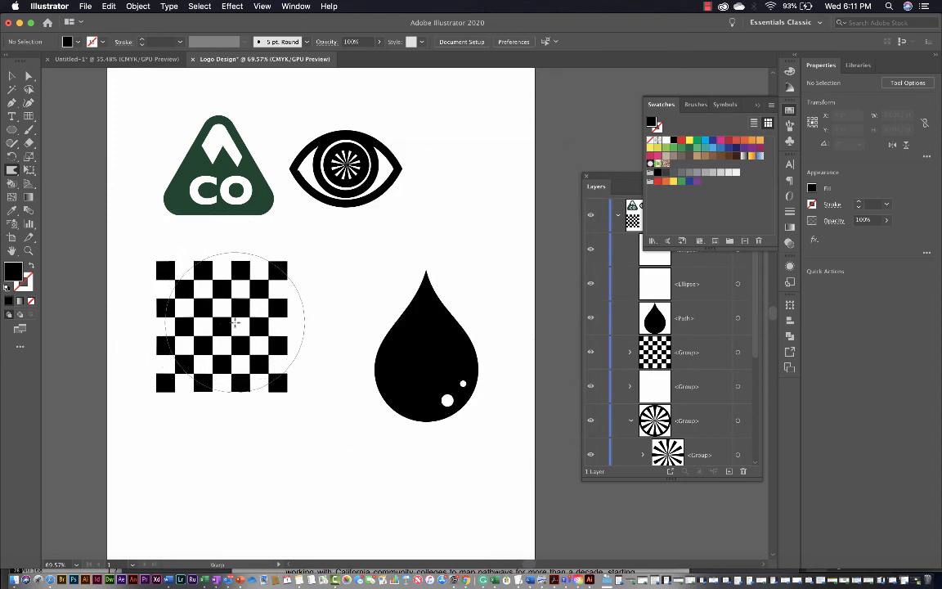
pyautogui.moveTo(249, 329)
pyautogui.mouseDown()
pyautogui.moveTo(278, 320)
pyautogui.moveTo(266, 326)
pyautogui.moveTo(287, 328)
pyautogui.moveTo(273, 345)
pyautogui.moveTo(268, 315)
pyautogui.moveTo(285, 315)
pyautogui.moveTo(291, 364)
pyautogui.mouseUp()
pyautogui.press('super+z')
pyautogui.press('super+z')
pyautogui.press('super+z')
pyautogui.press('super+z')
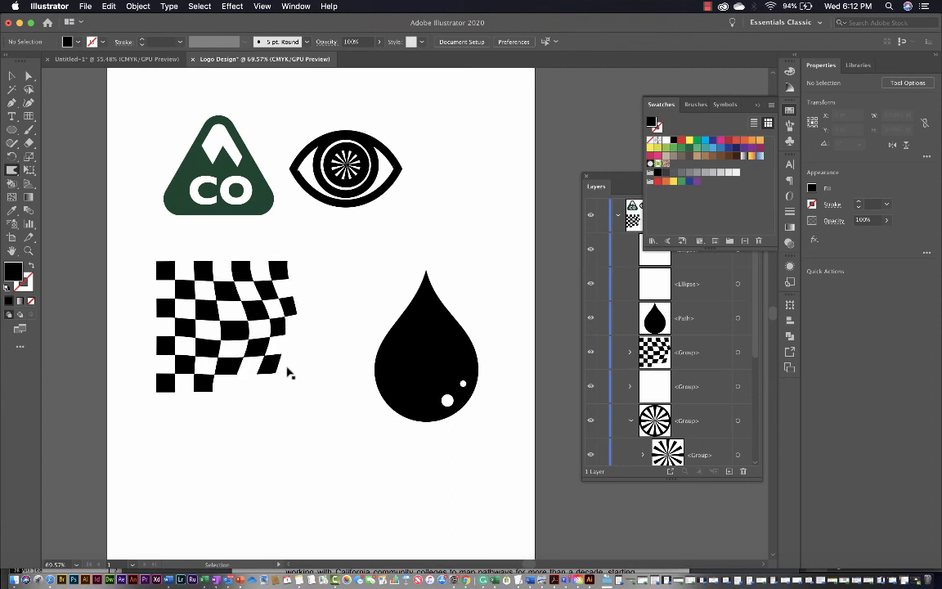
# - Warp the checkerboard so its lower-right corner stretches down and its bottom edge bends upward
pyautogui.moveTo(283, 373); pyautogui.dragTo(316, 450)
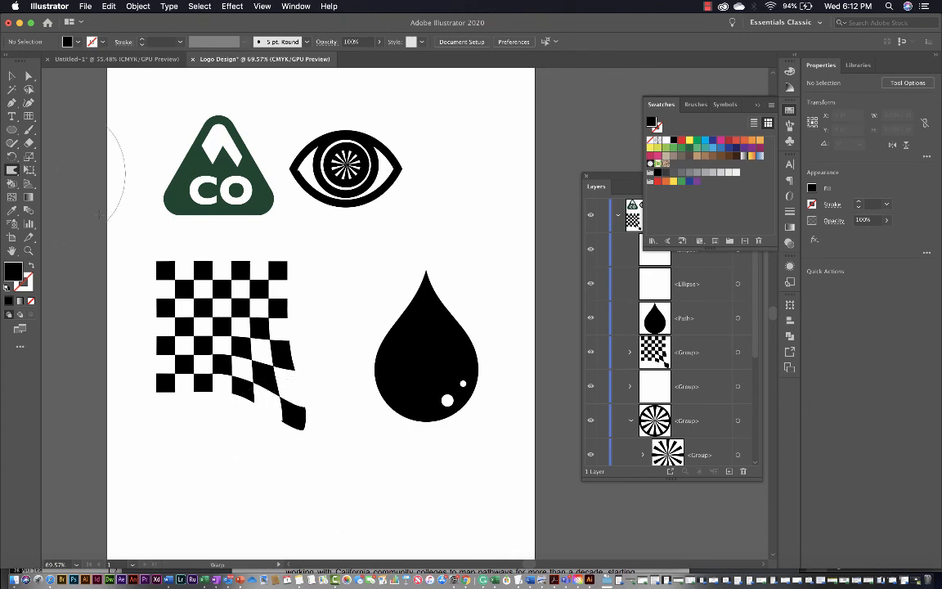
pyautogui.moveTo(224, 378)
pyautogui.mouseDown()
pyautogui.moveTo(228, 349)
pyautogui.moveTo(202, 352)
pyautogui.mouseUp()
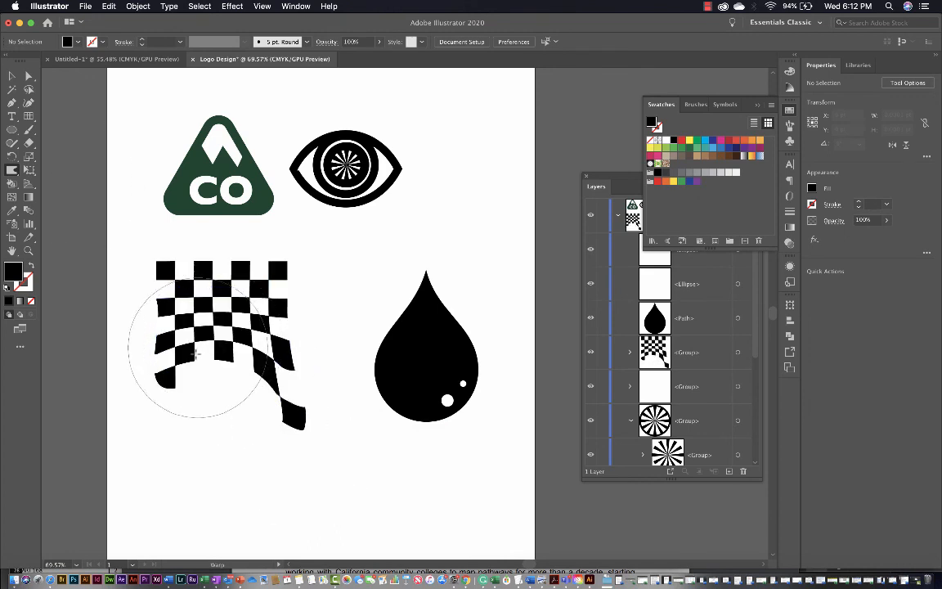
# - Select the drop together with both white highlights and group them
pyautogui.click(12, 76)
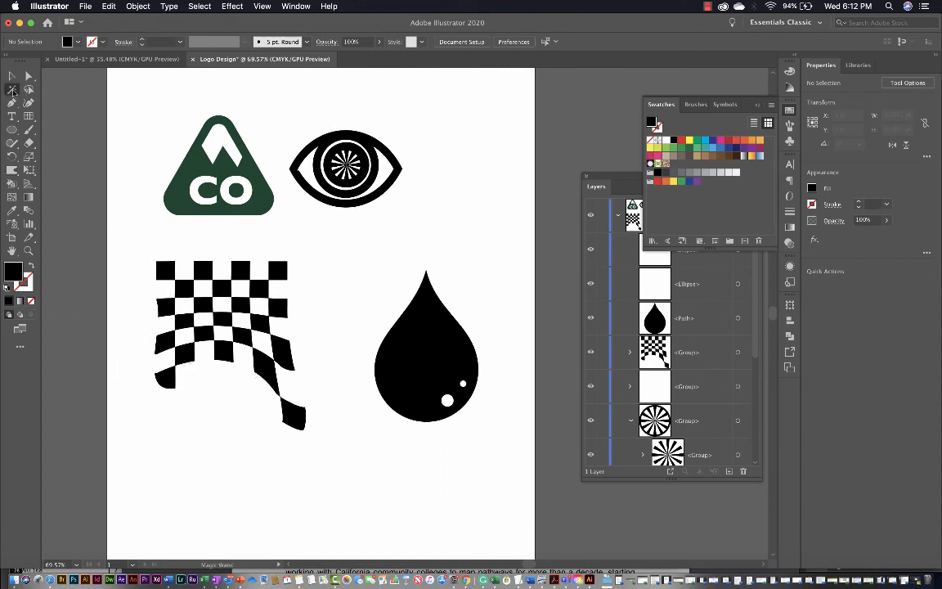
pyautogui.moveTo(455, 261); pyautogui.dragTo(466, 451)
pyautogui.moveTo(491, 356); pyautogui.dragTo(352, 482)
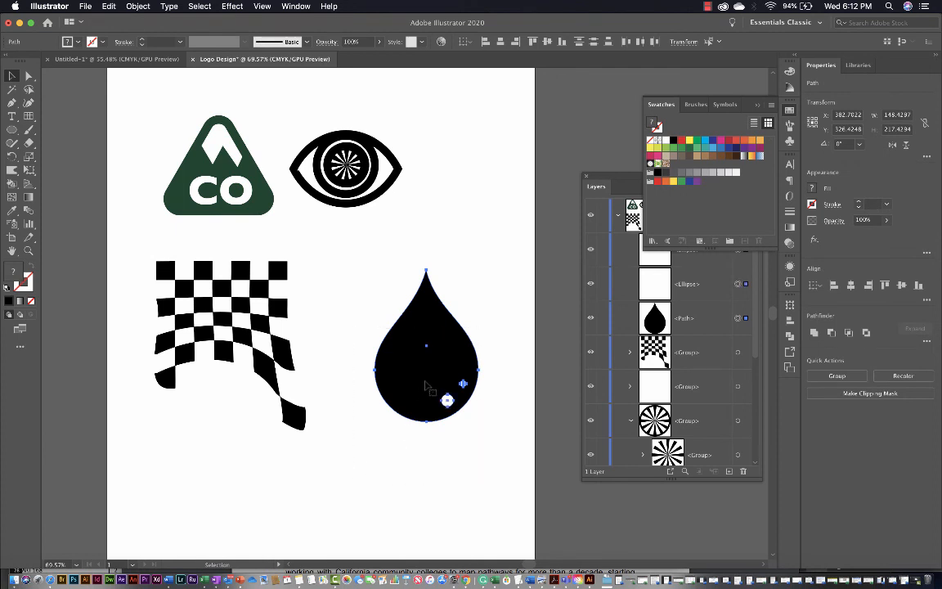
pyautogui.press('super+g')
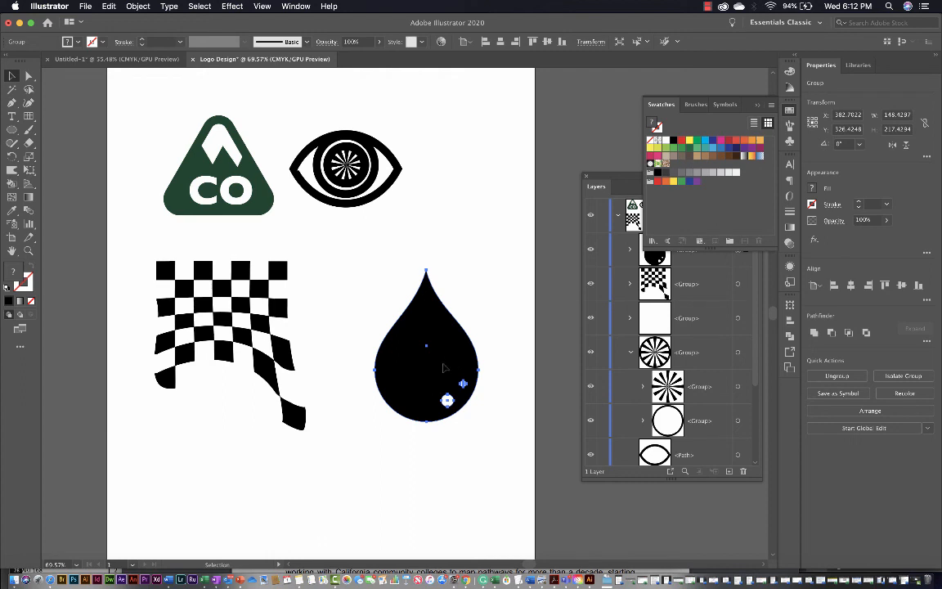
# - Scale the grouped drop to about 30 by 44 pt and place it under the warped checkerboard's lower-right tip
pyautogui.moveTo(443, 368); pyautogui.dragTo(396, 442)
pyautogui.press('s')
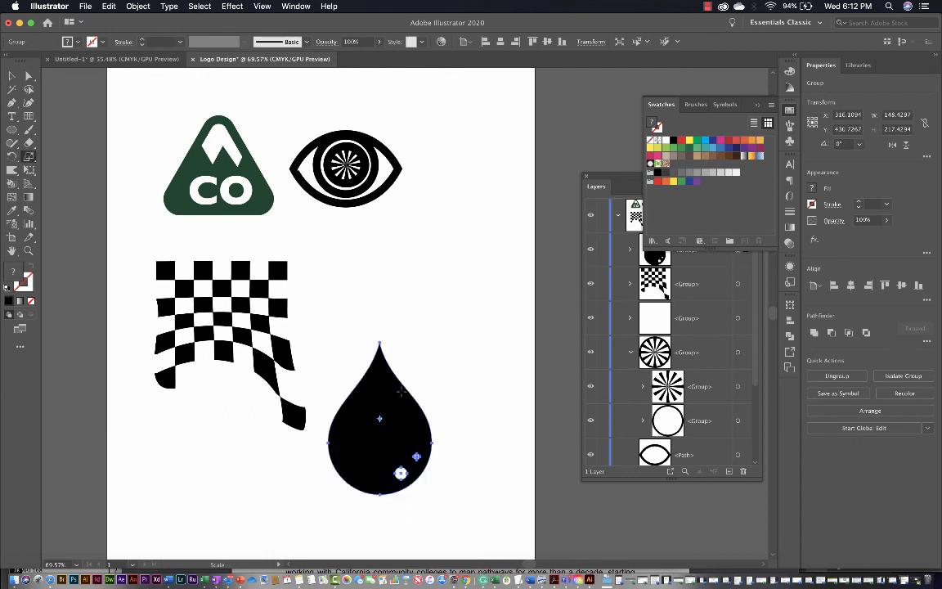
pyautogui.moveTo(400, 391); pyautogui.dragTo(307, 455)
pyautogui.press('v')
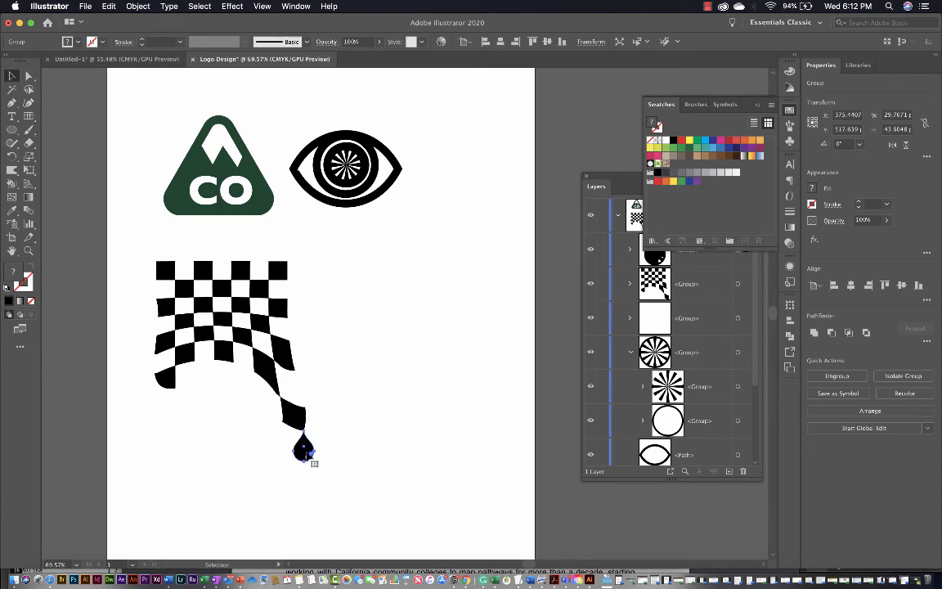
pyautogui.click(369, 485)
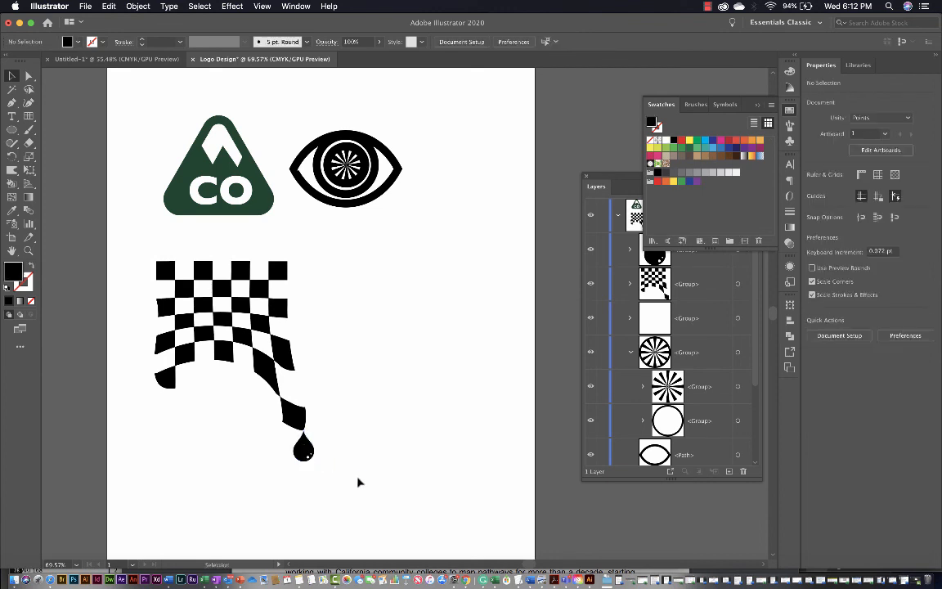
# - Try the small drop under the checkerboard's lower-left tip and return it beneath the lower-right tip
pyautogui.moveTo(305, 450); pyautogui.dragTo(176, 409)
pyautogui.click(252, 477)
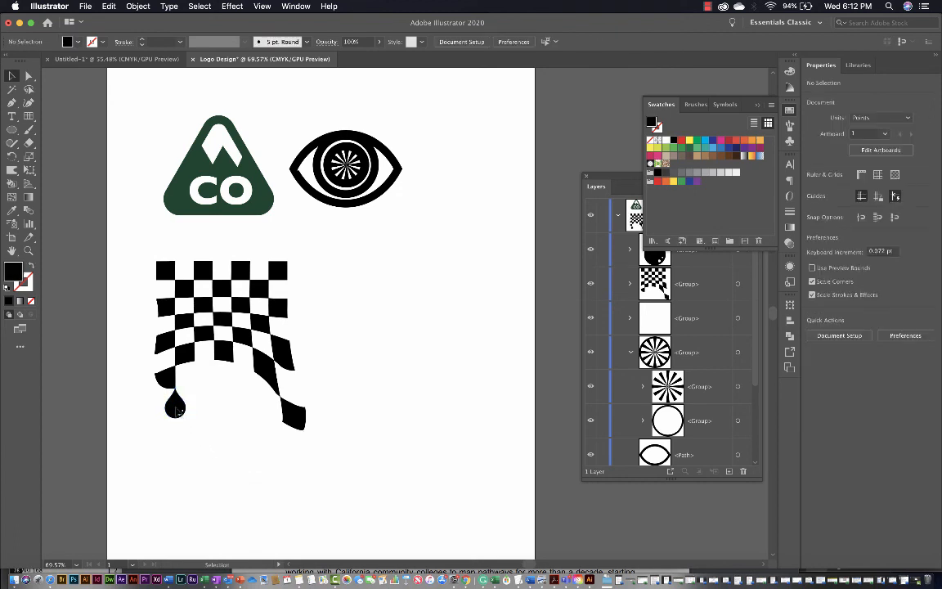
pyautogui.moveTo(175, 409); pyautogui.dragTo(304, 449)
# - Select the white shapes group behind the checkerboard and warp its bottom and right edges inward
pyautogui.hotkey('shift', 'r')
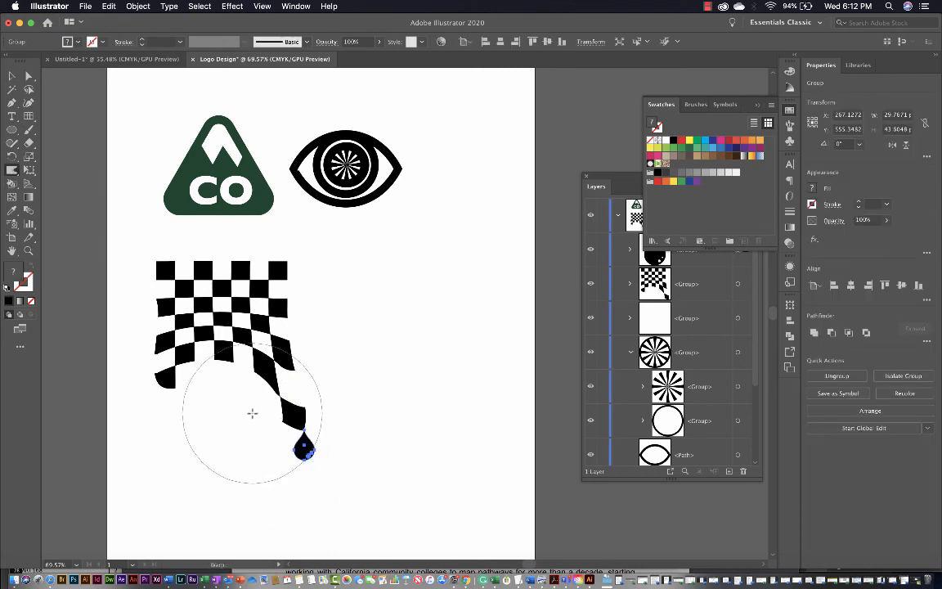
pyautogui.click(285, 404)
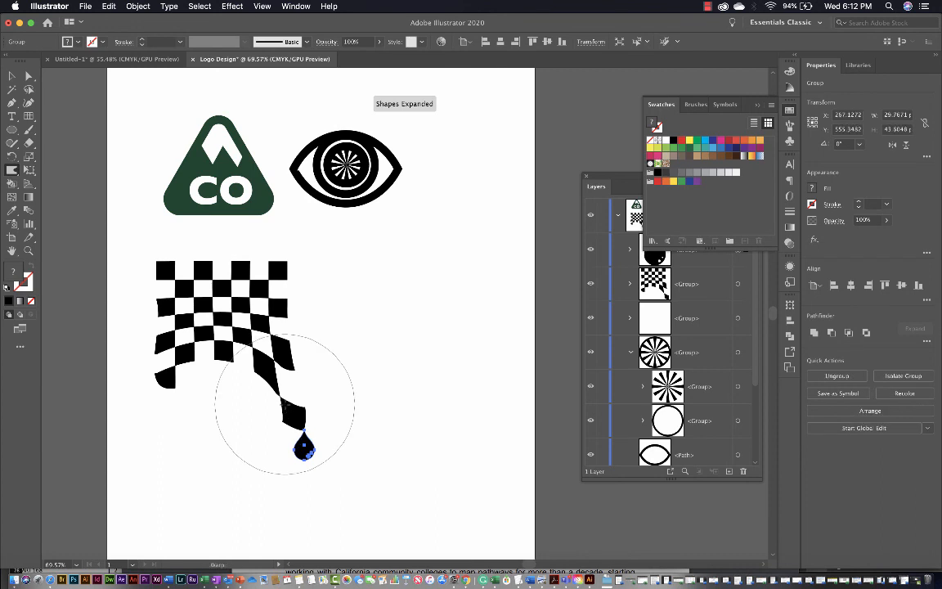
pyautogui.press('v')
pyautogui.click(283, 384)
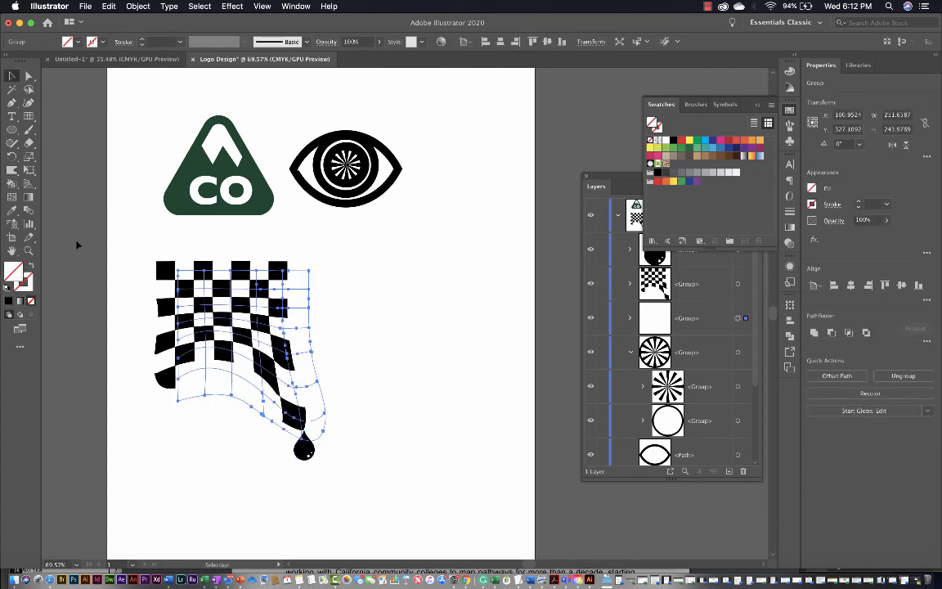
pyautogui.hotkey('shift', 'r')
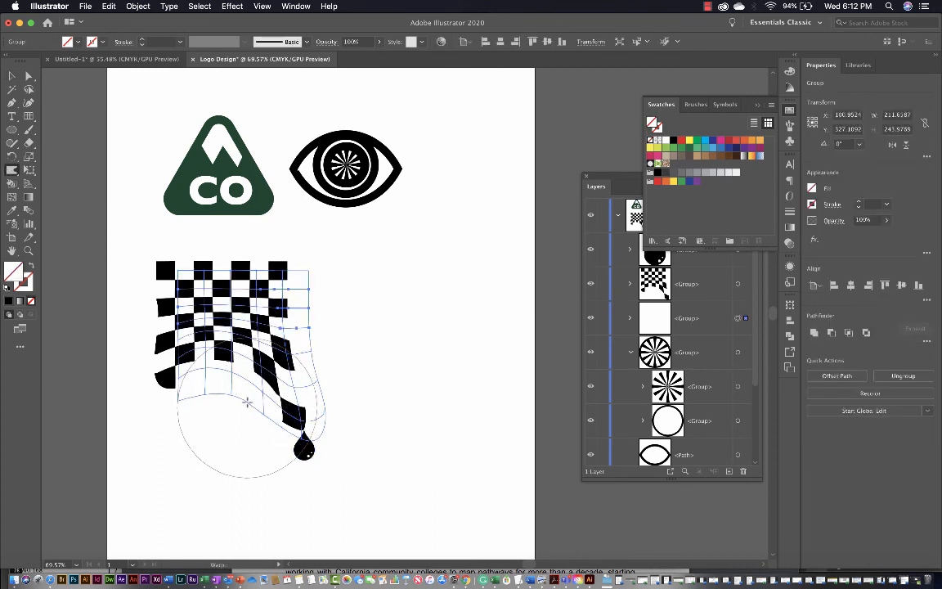
pyautogui.moveTo(257, 390)
pyautogui.mouseDown()
pyautogui.moveTo(258, 370)
pyautogui.moveTo(211, 380)
pyautogui.moveTo(208, 362)
pyautogui.mouseUp()
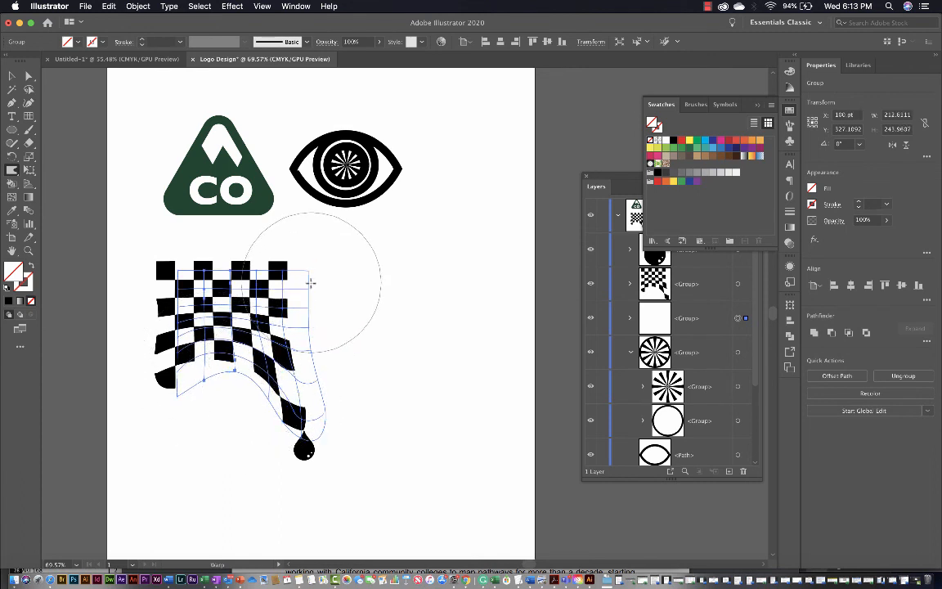
pyautogui.moveTo(312, 282); pyautogui.dragTo(287, 323)
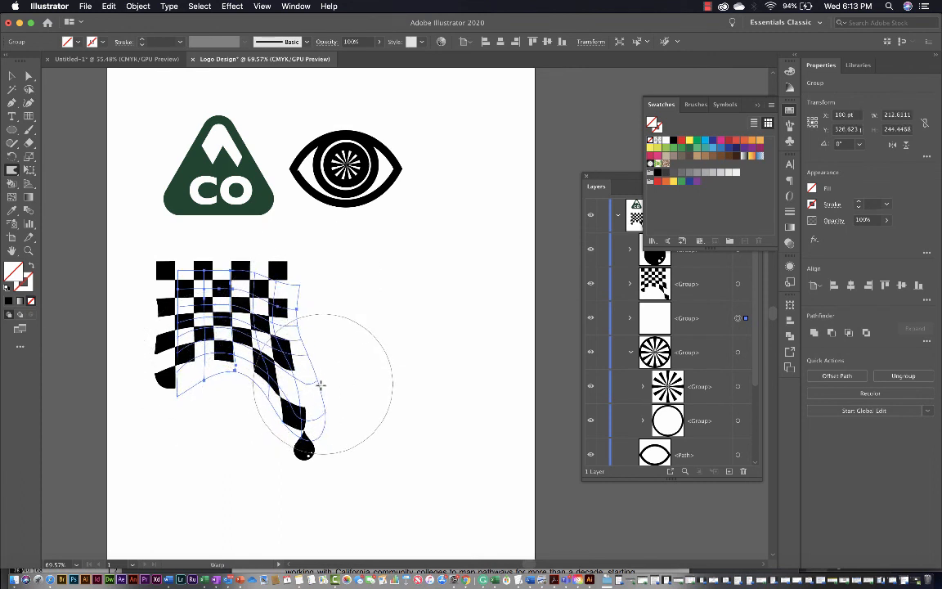
pyautogui.moveTo(320, 384); pyautogui.dragTo(305, 391)
pyautogui.press('v')
pyautogui.click(385, 423)
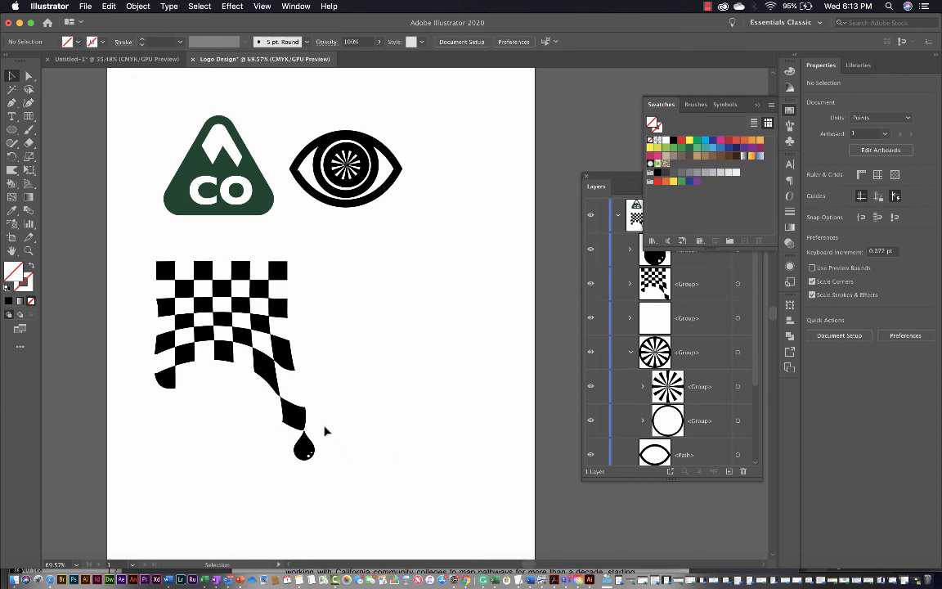
# - Undo the warps and the drop's grouping, scaling and moves, back to the straight checkerboard and full-size drop
pyautogui.click(293, 420)
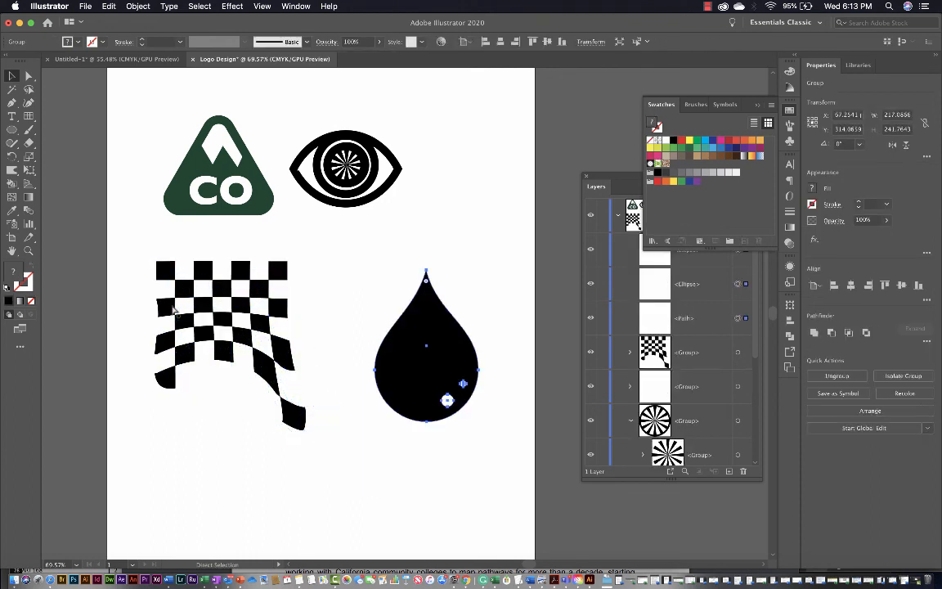
pyautogui.press('super+z')
pyautogui.press('super+z')
pyautogui.press('super+z')
pyautogui.press('super+z')
pyautogui.press('super+z')
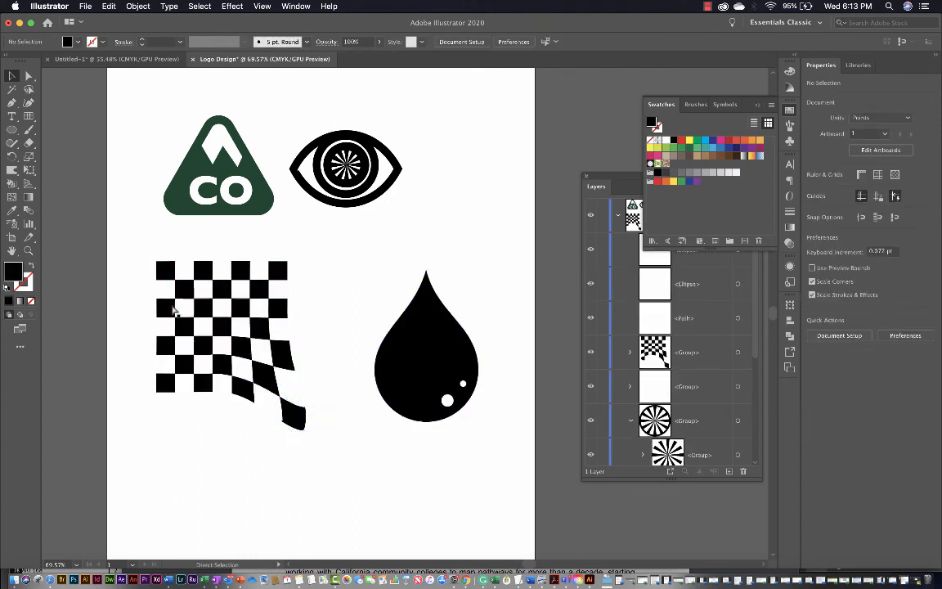
# - Select the straight checkerboard group and warp the middle of its right edge outward until the group is about 234 pt wide
pyautogui.click(12, 170)
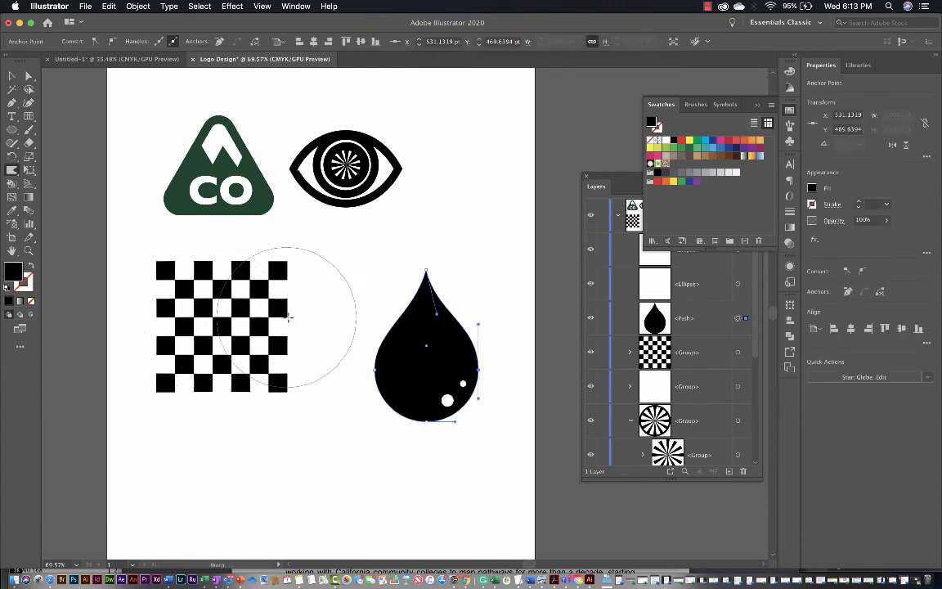
pyautogui.click(12, 76)
pyautogui.moveTo(150, 241); pyautogui.dragTo(246, 352)
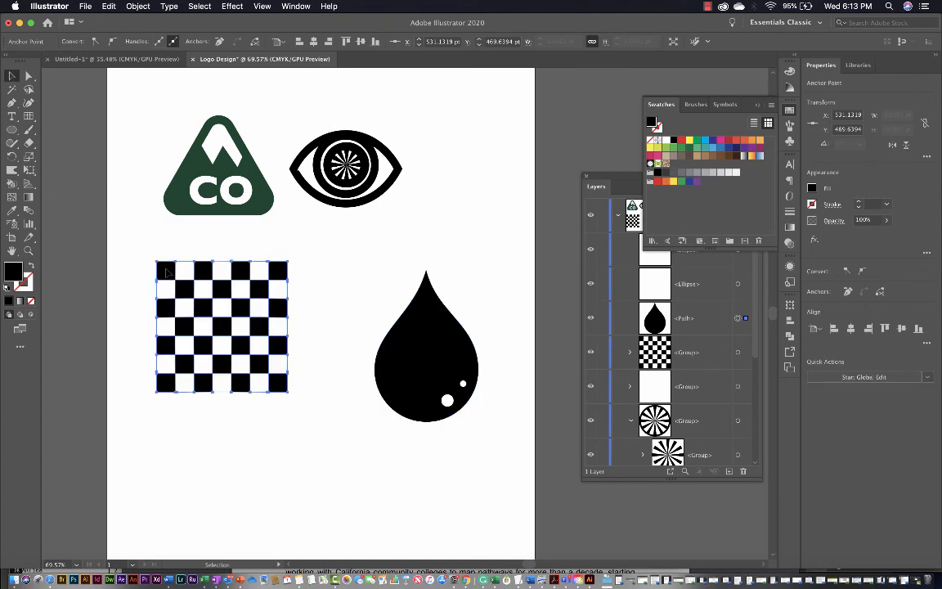
pyautogui.click(12, 169)
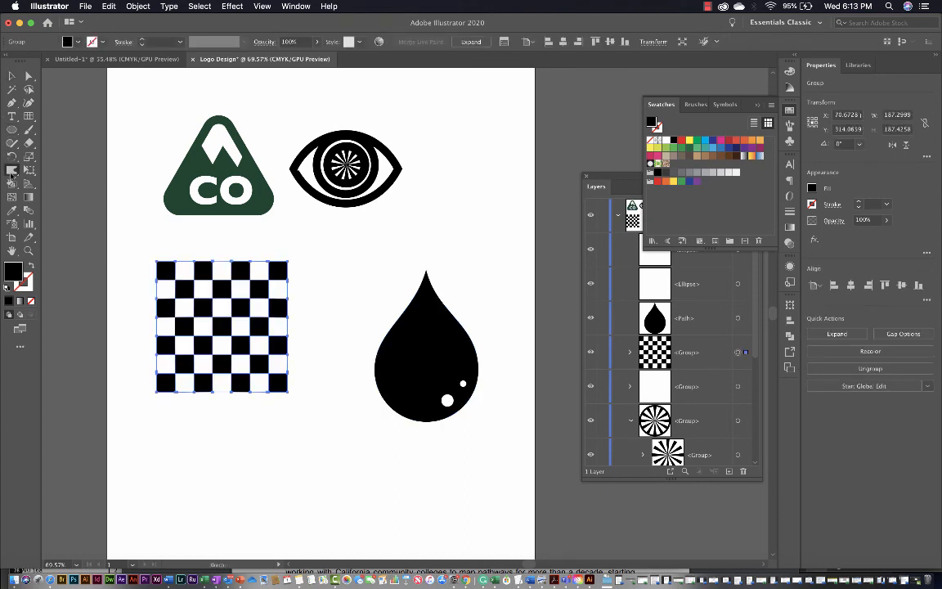
pyautogui.moveTo(278, 320); pyautogui.dragTo(330, 319)
# - Group the water drop with its white highlights and scale the group down to about a quarter of its size
pyautogui.click(11, 76)
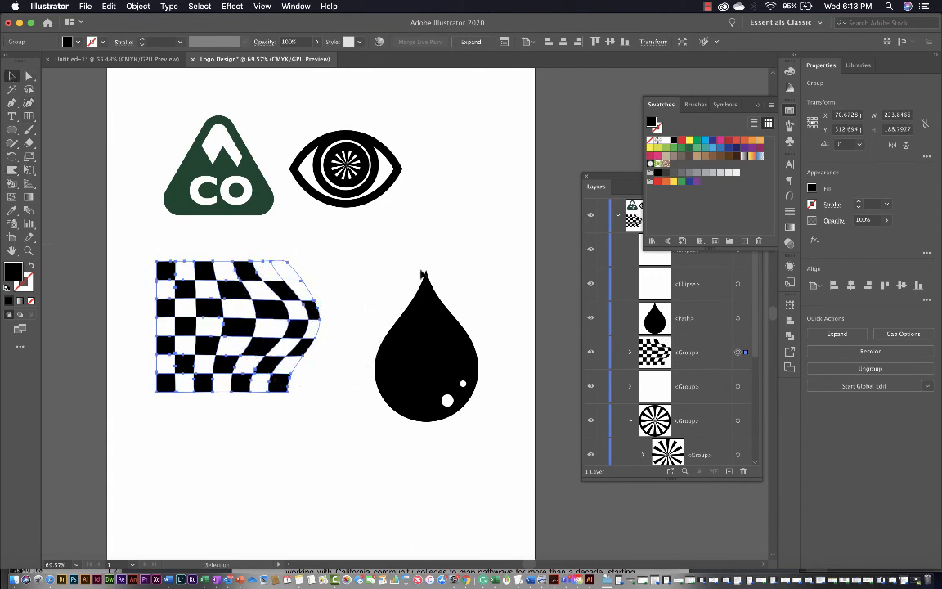
pyautogui.moveTo(468, 272); pyautogui.dragTo(404, 459)
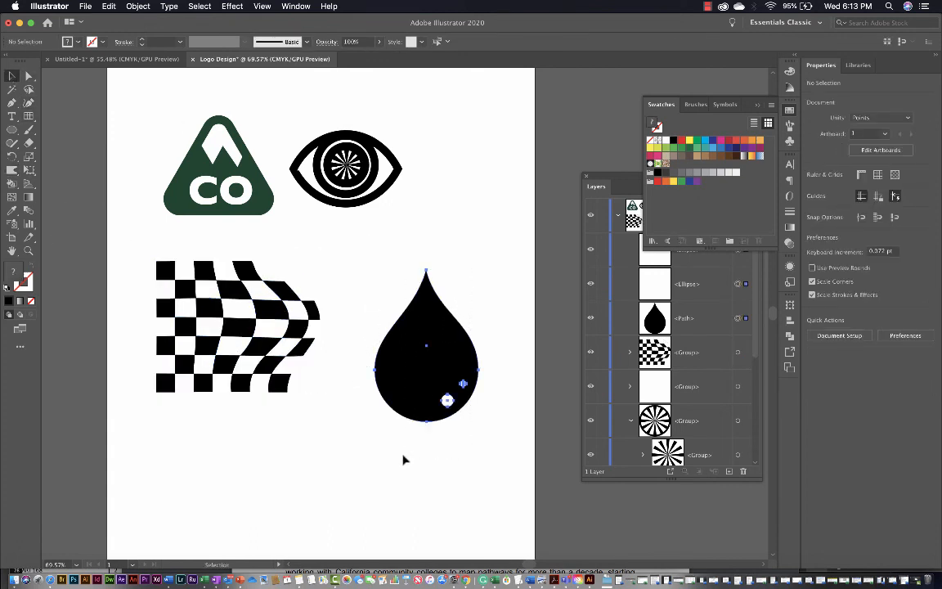
pyautogui.hotkey('ctrl', 'g')
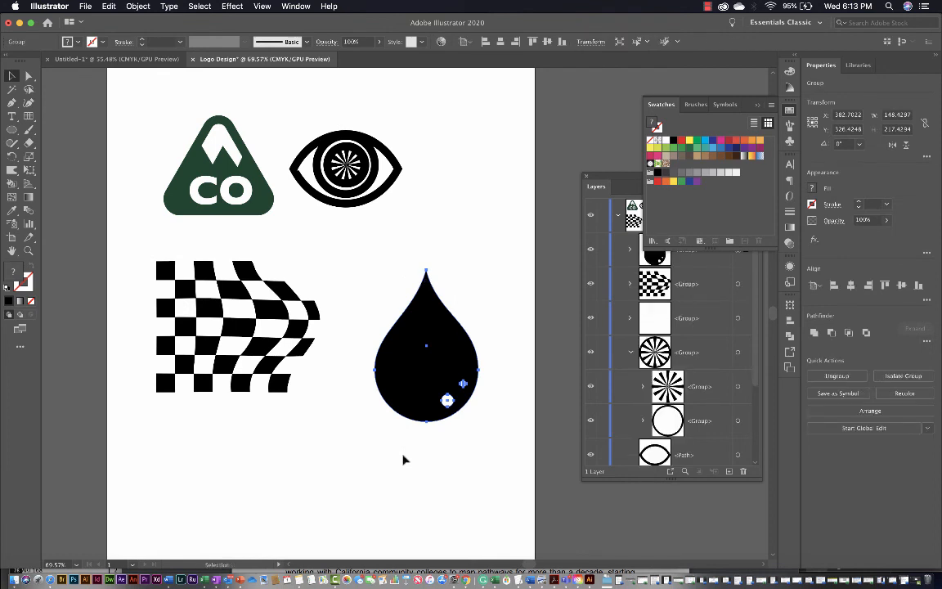
pyautogui.press('s')
pyautogui.moveTo(466, 335); pyautogui.dragTo(325, 341)
pyautogui.press('v')
pyautogui.click(369, 370)
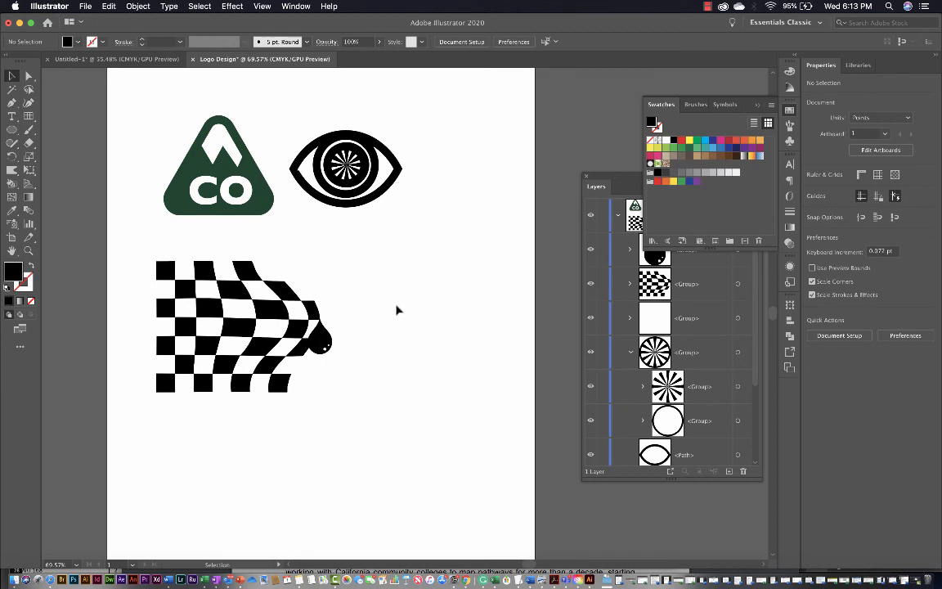
# - Place the small drop directly beneath the warped checkerboard's lower-right corner and leave everything deselected
pyautogui.moveTo(322, 344); pyautogui.dragTo(288, 415)
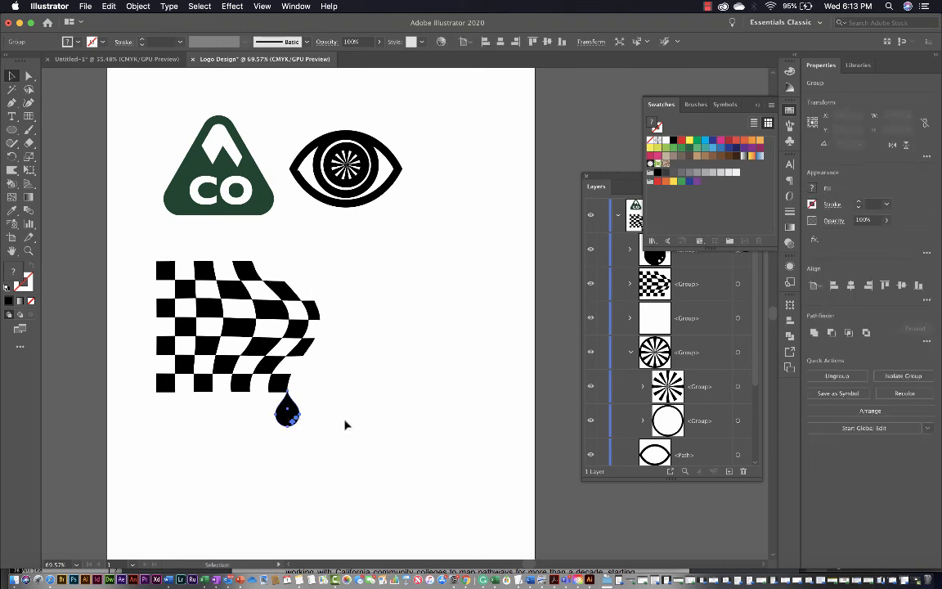
pyautogui.click(346, 424)
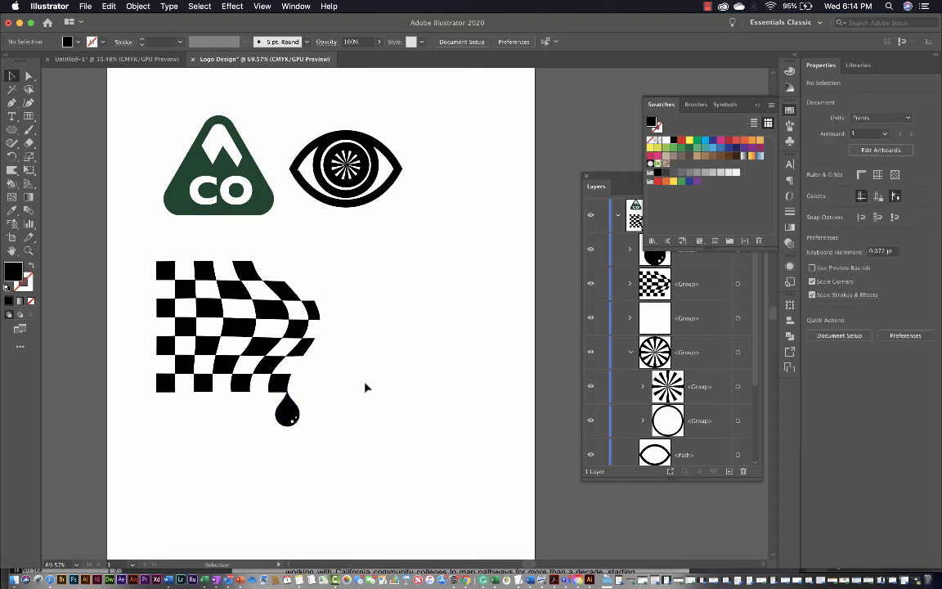
pyautogui.click(284, 343)
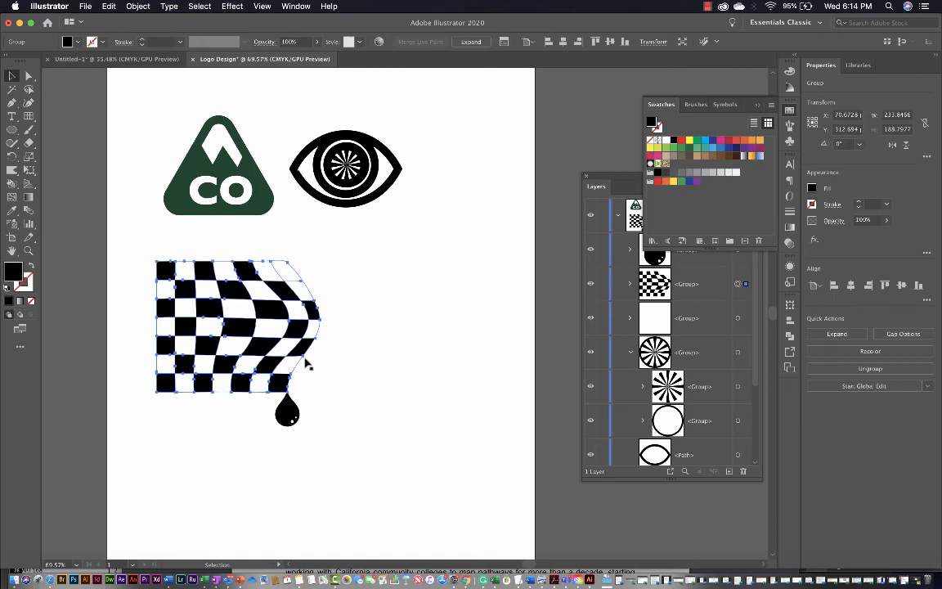
pyautogui.click(374, 409)
pyautogui.scroll(3, 374, 409)
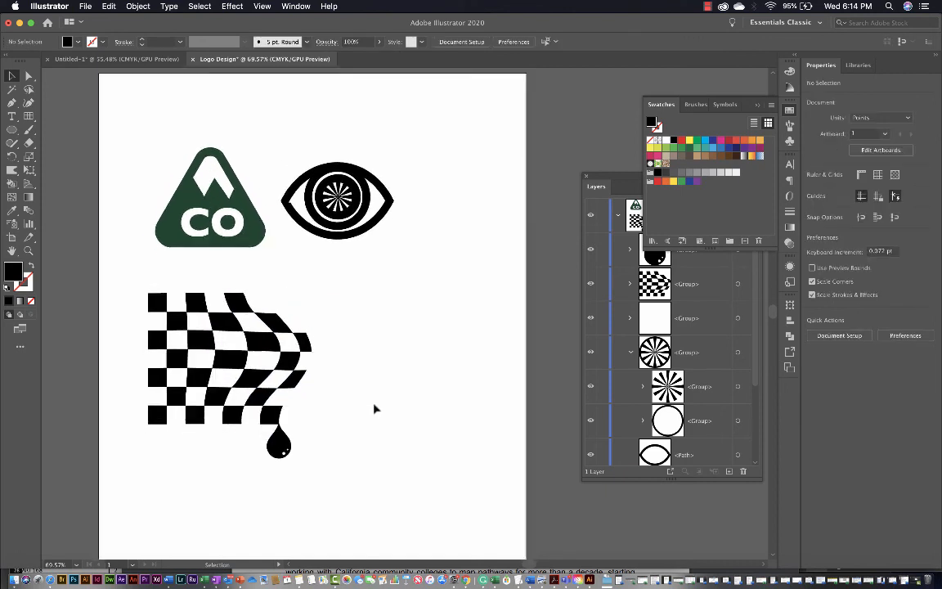
pyautogui.scroll(-2, 374, 409)
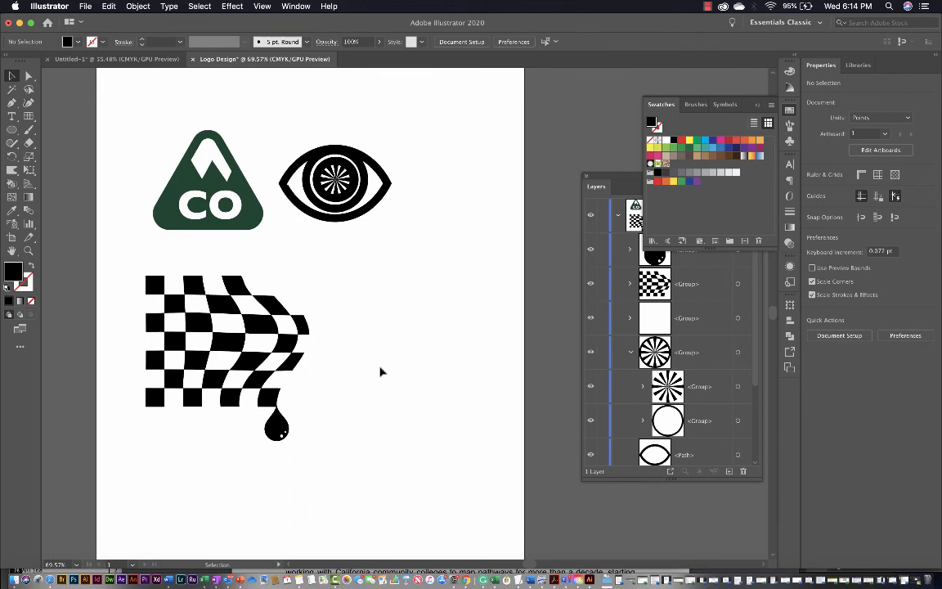